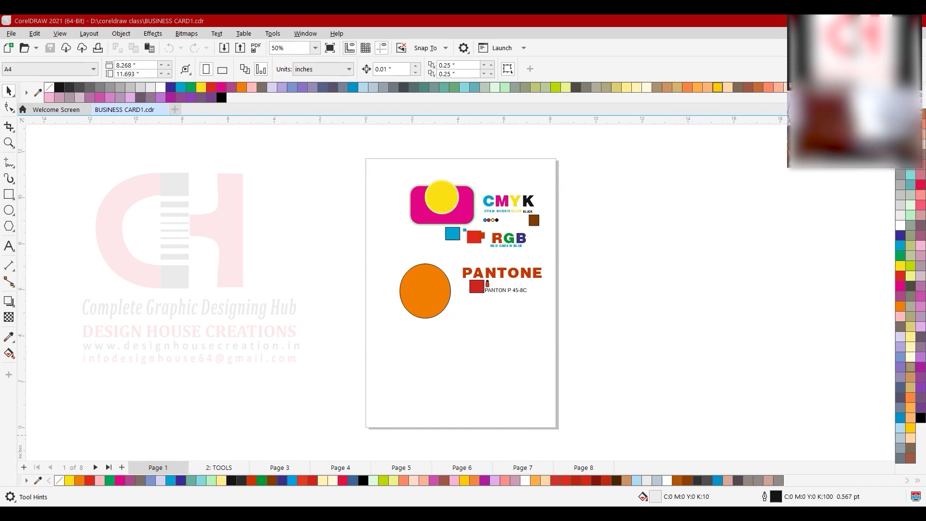
- Step through pages 2: TOOLS to Page 7 and land on Page 8 with the curved text
left_click(217, 470)
left_click(279, 470)
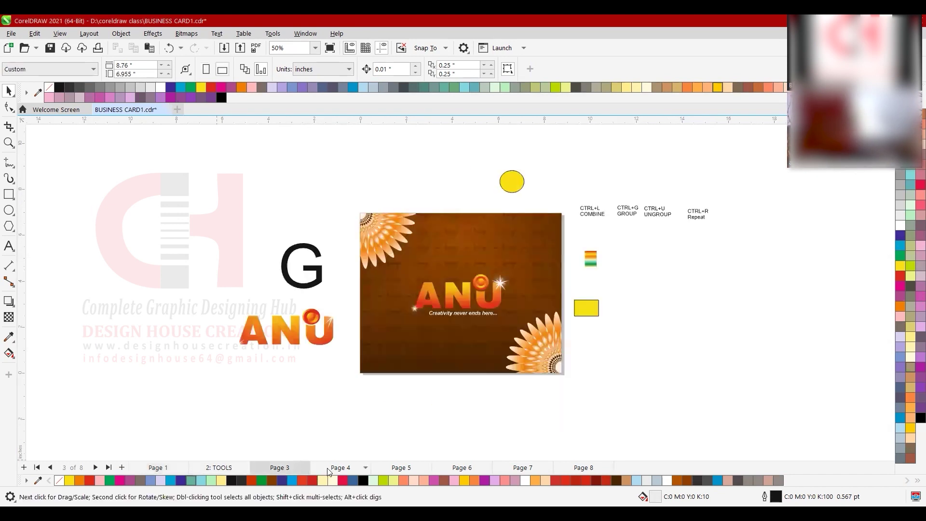
left_click(353, 471)
left_click(402, 468)
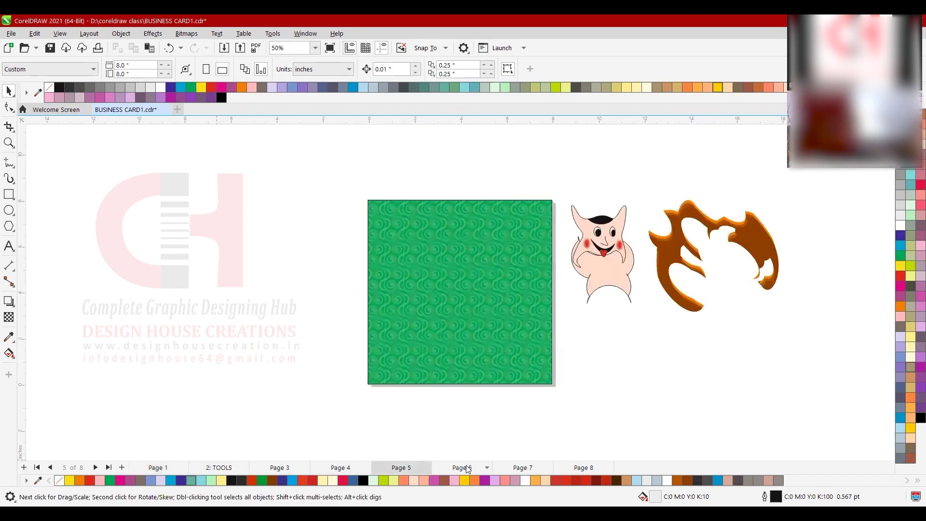
left_click(467, 469)
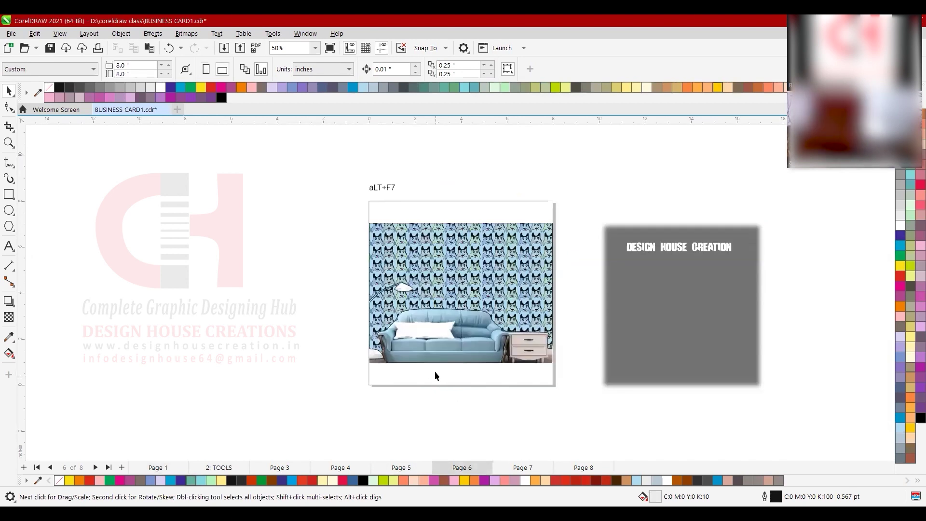
left_click(521, 467)
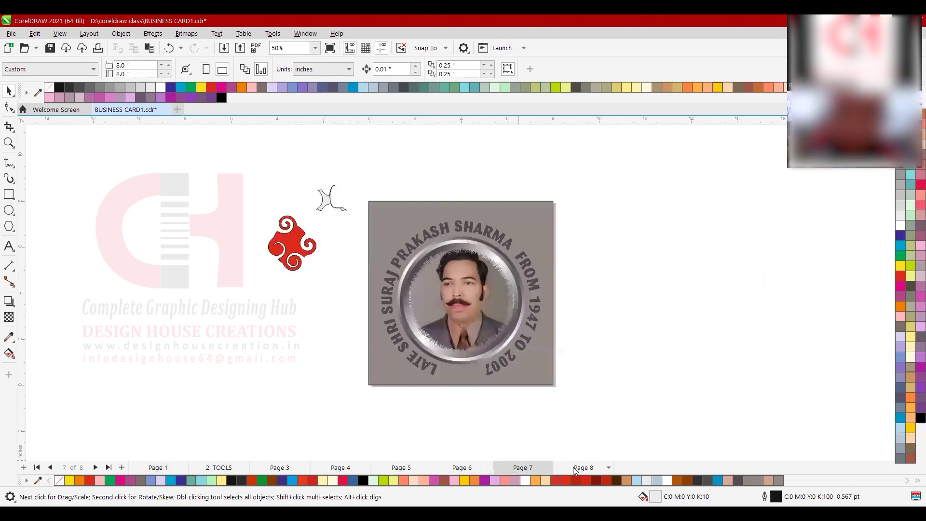
left_click(577, 469)
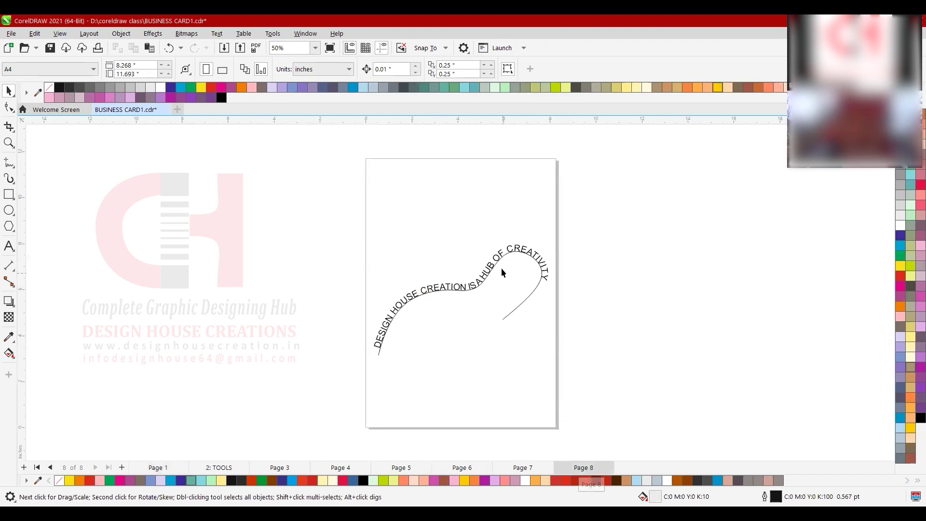
- Set Page 8's width and height to 8 inches each on the property bar
left_click(501, 273)
scroll(563, 247, "up", 1)
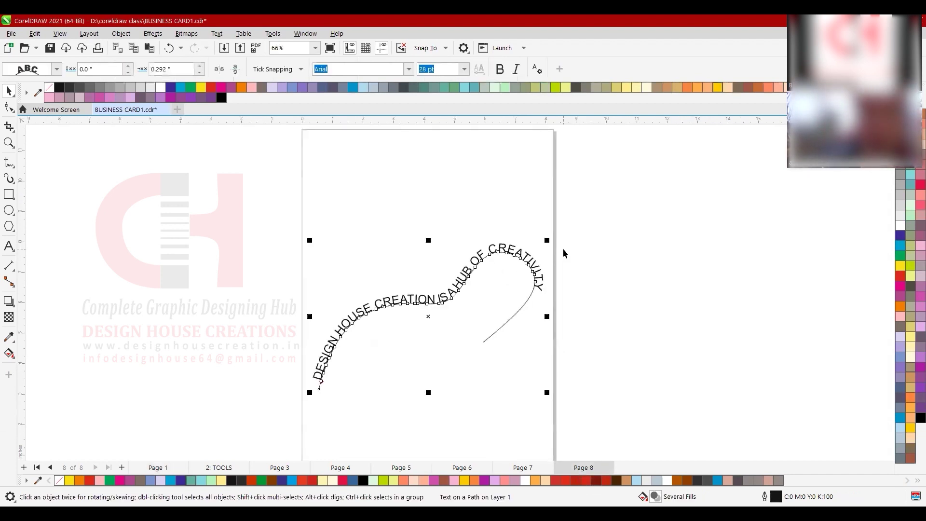
scroll(563, 251, "up", 1)
scroll(537, 248, "down", 2)
scroll(537, 247, "up", 1)
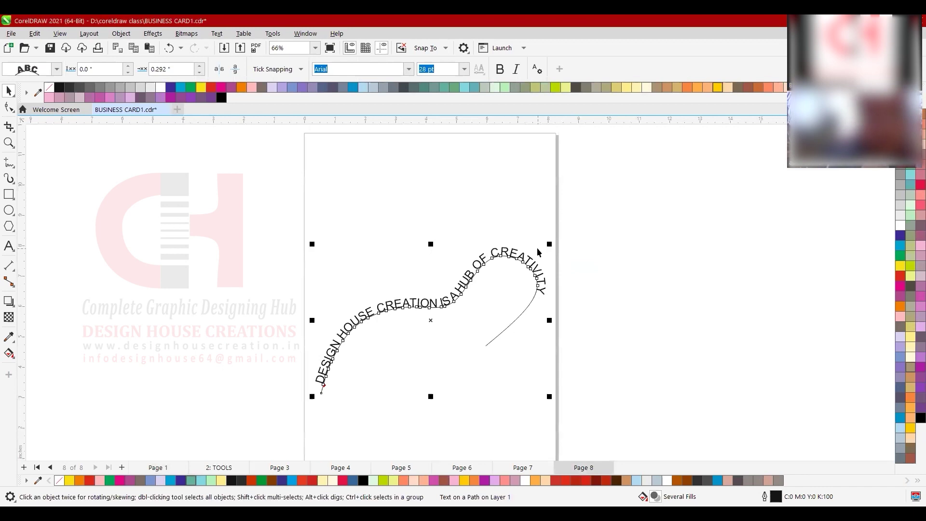
left_click(250, 203)
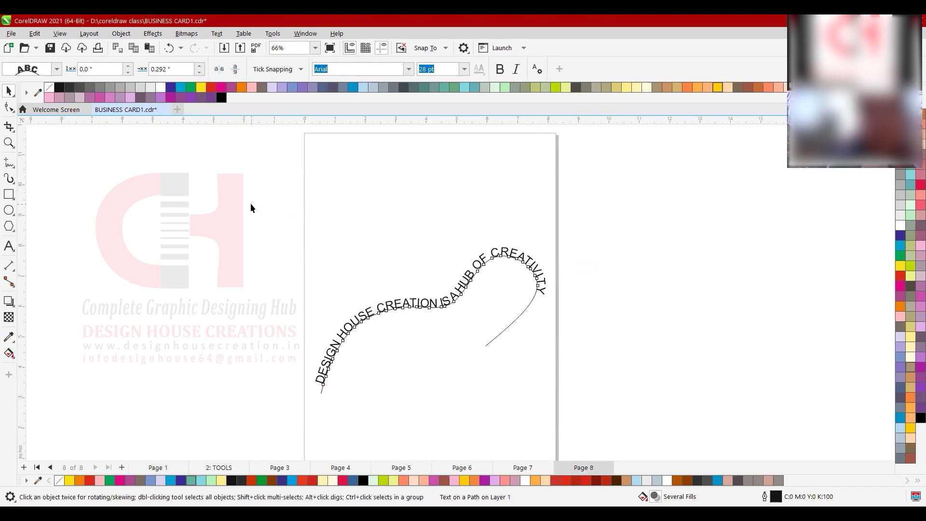
type("8")
key("Tab")
type("8")
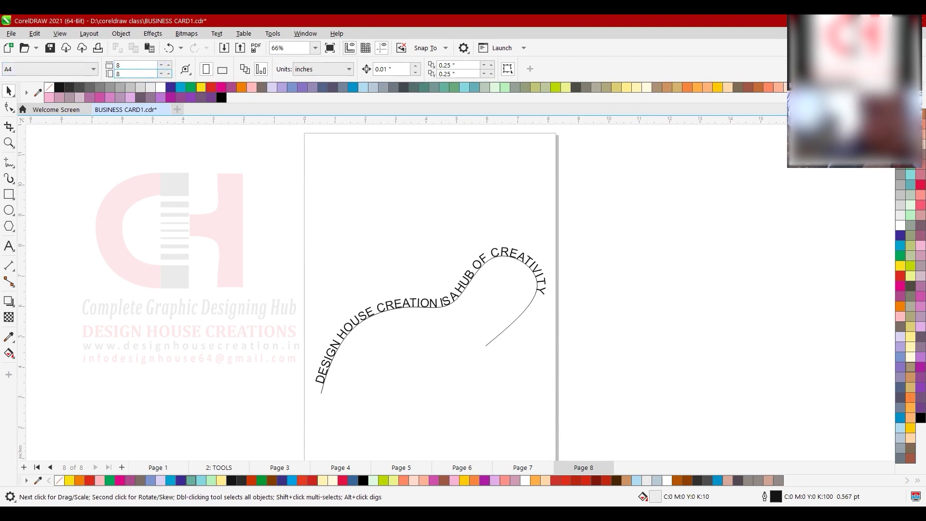
key("Return")
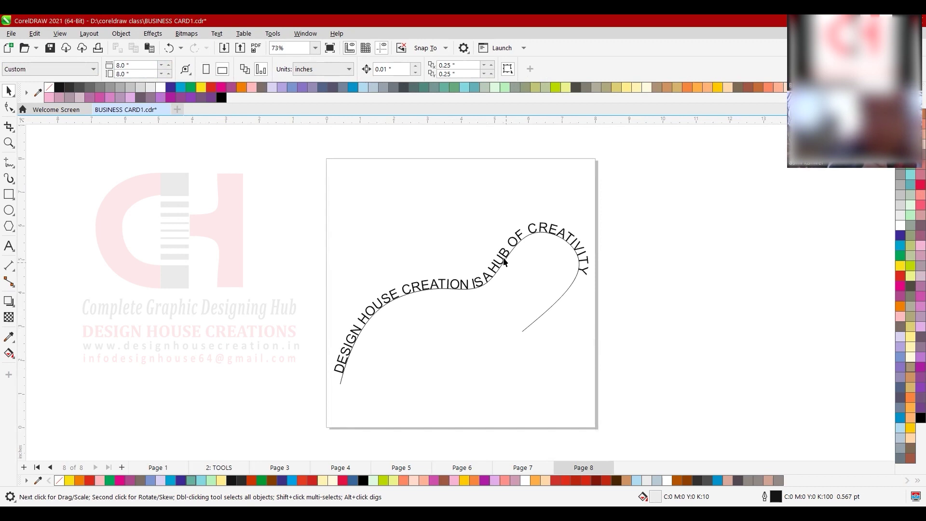
- Undo an accidental drag of the curved text off its path, leaving it unchanged
left_click(502, 256)
left_click_drag(499, 254, 497, 208)
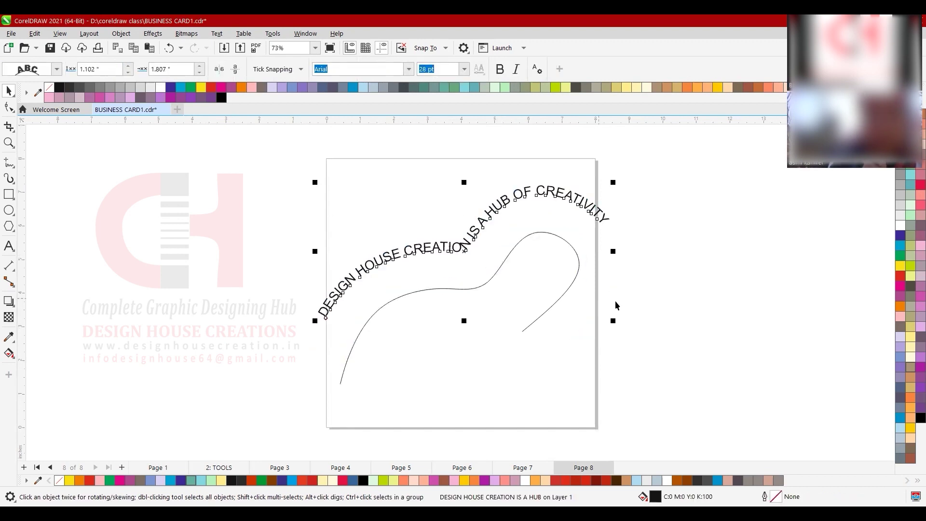
key("ctrl+z")
left_click(661, 309)
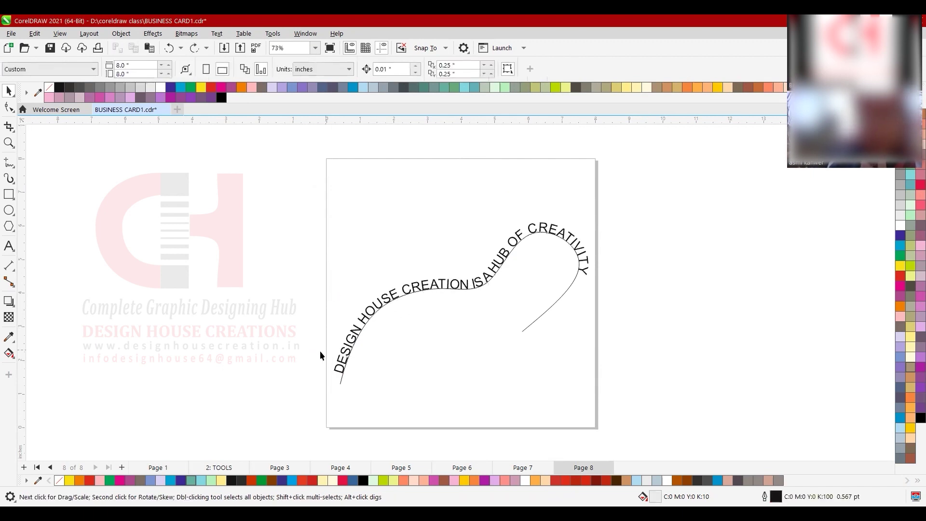
left_click(10, 164)
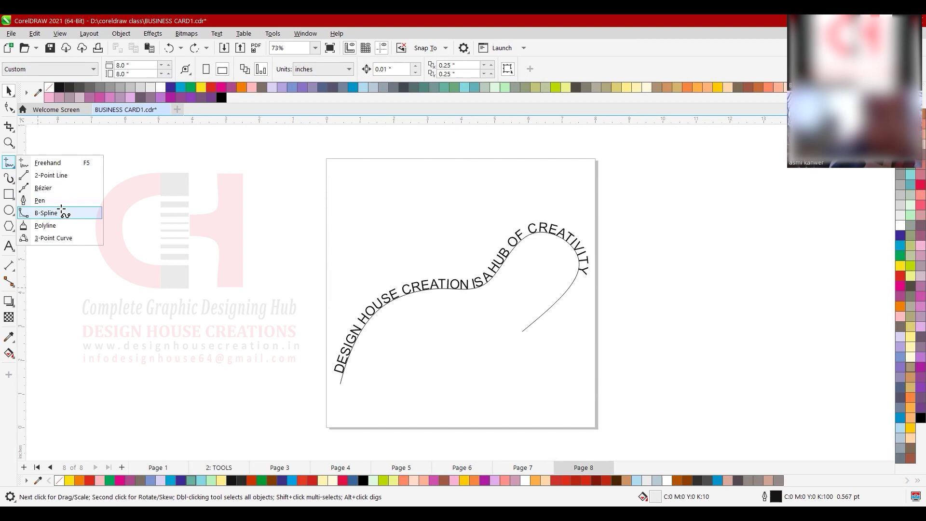
- Draw a closed B-spline blob shape in the middle of the page
left_click(61, 210)
left_click(427, 365)
left_click(439, 342)
left_click(453, 352)
left_click(460, 368)
left_click(467, 384)
left_click(508, 384)
left_click(525, 363)
left_click(539, 351)
left_click(549, 337)
left_click(539, 307)
left_click(530, 290)
left_click(498, 291)
left_click(491, 298)
left_click(460, 315)
left_click(440, 318)
left_click(431, 327)
left_click(427, 336)
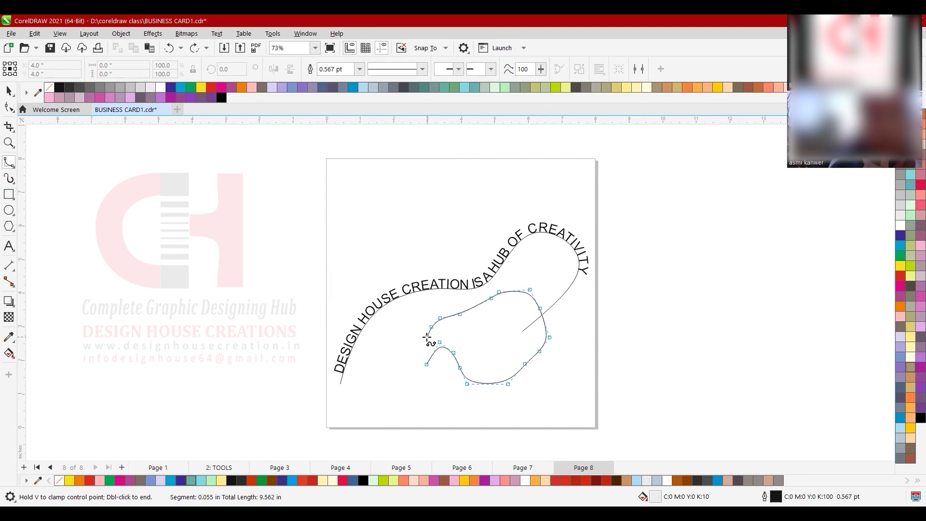
left_click(427, 364)
key("space")
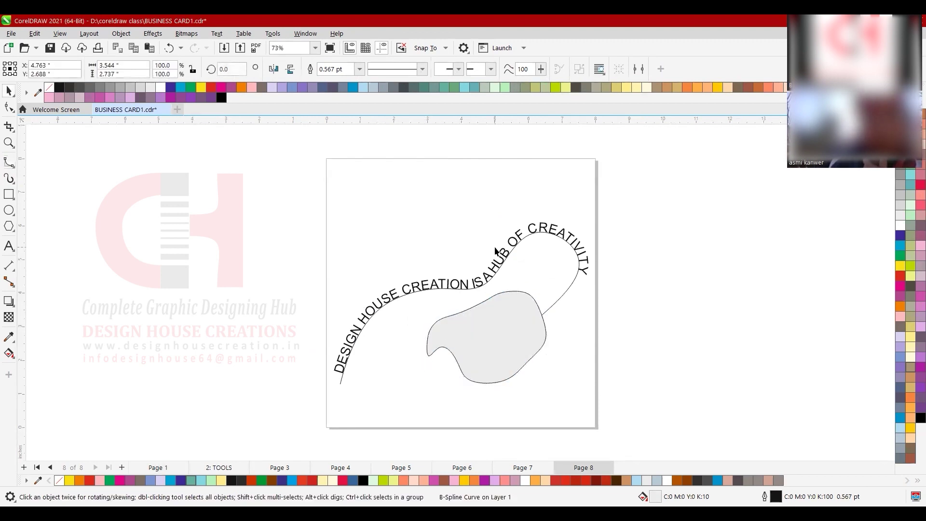
- Move the curved-path sentence together with its curve off the page to the left
left_click(496, 250)
left_click_drag(443, 173, 190, 207)
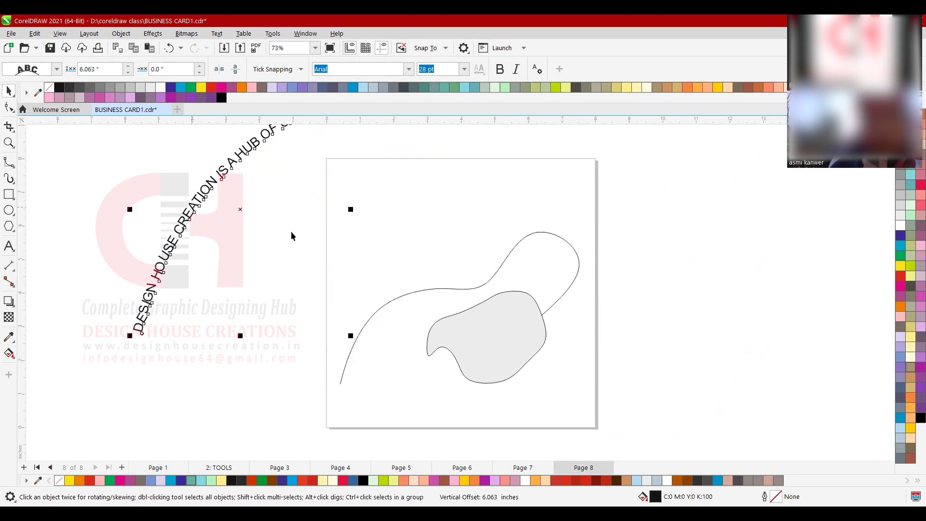
left_click(418, 292)
key("ctrl+z")
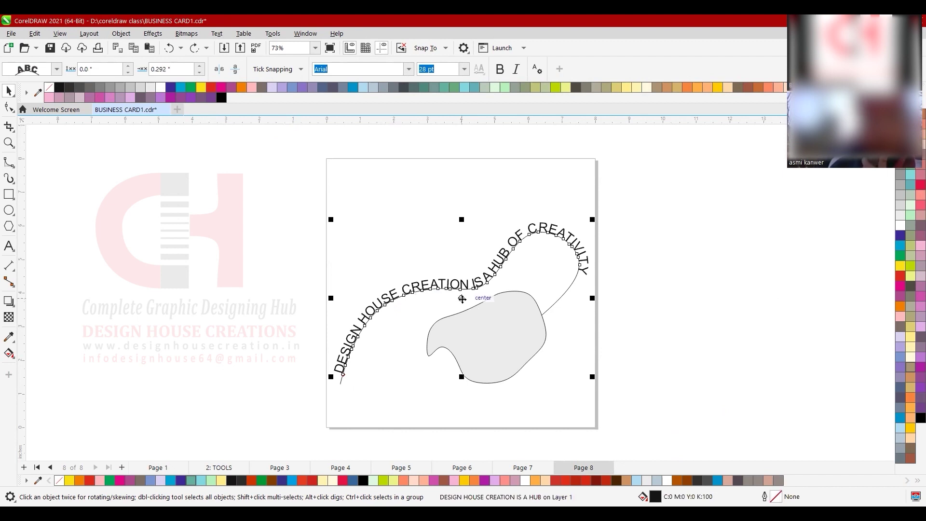
left_click_drag(462, 299, 400, 271)
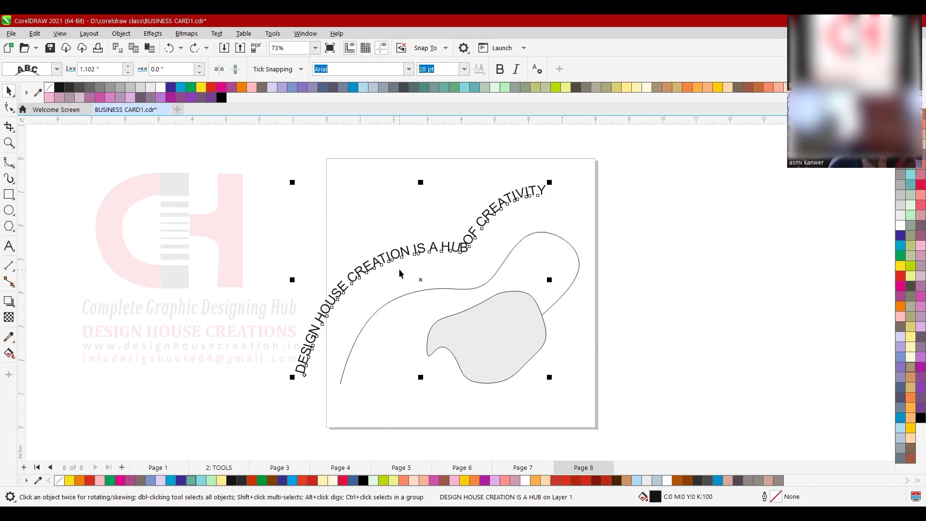
left_click(583, 271)
left_click(638, 289)
left_click(561, 300)
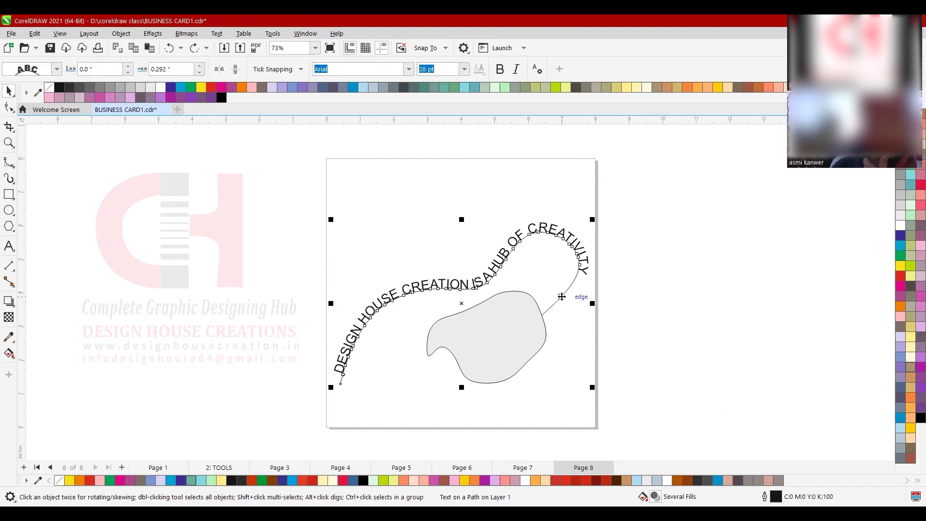
left_click_drag(561, 300, 265, 252)
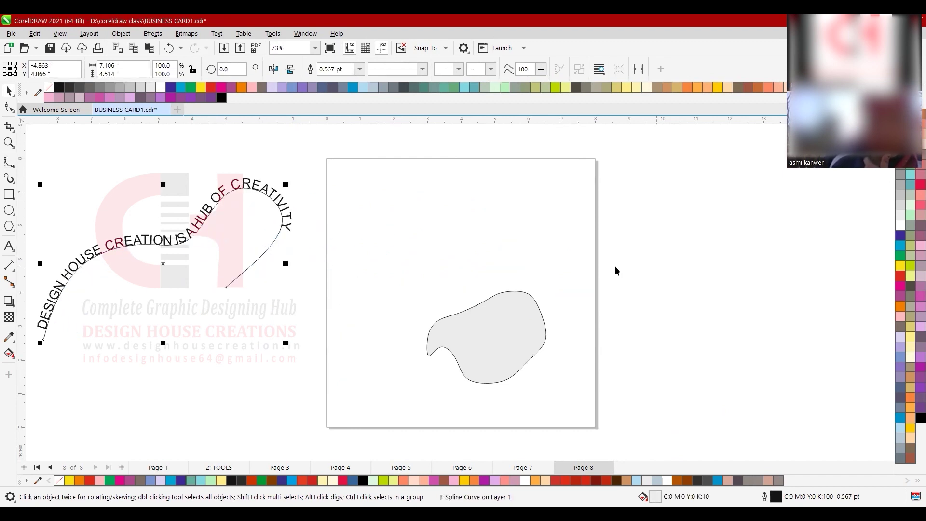
left_click(633, 227)
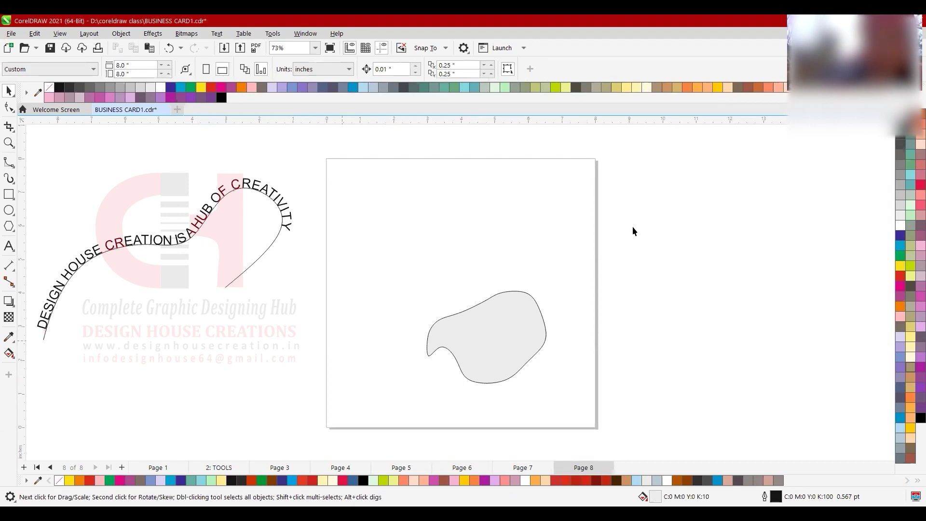
- Select the grey blob, zoom in on it, and pick the Text tool
left_click(542, 332)
scroll(568, 348, "up", 5)
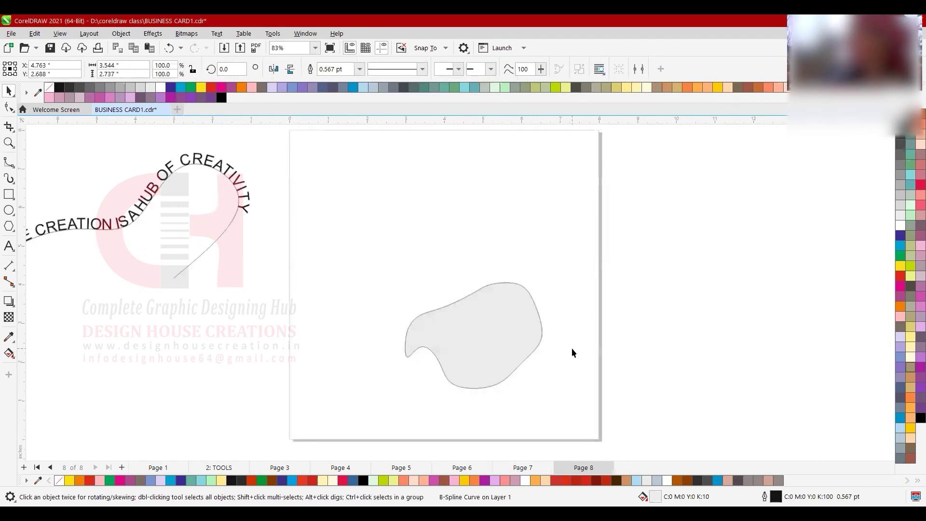
scroll(420, 295, "down", 1)
scroll(420, 296, "up", 2)
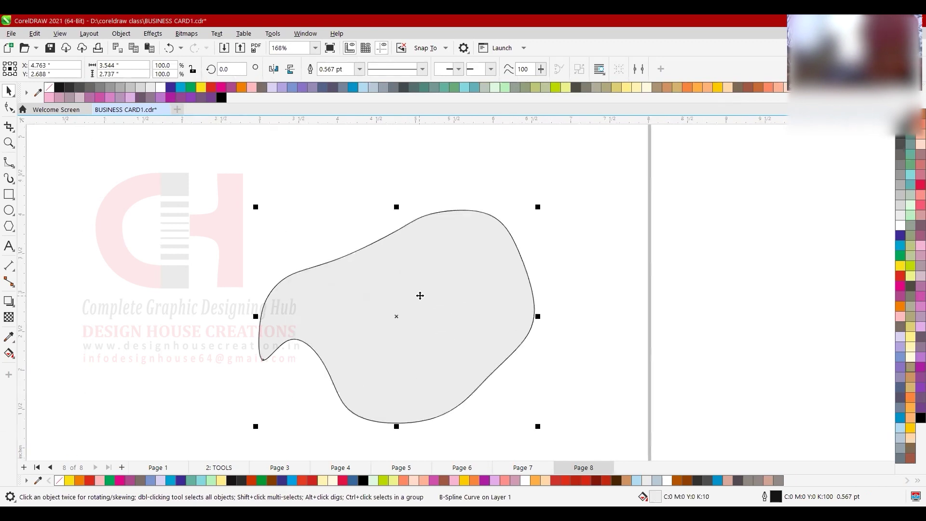
scroll(420, 295, "down", 2)
scroll(381, 313, "up", 1)
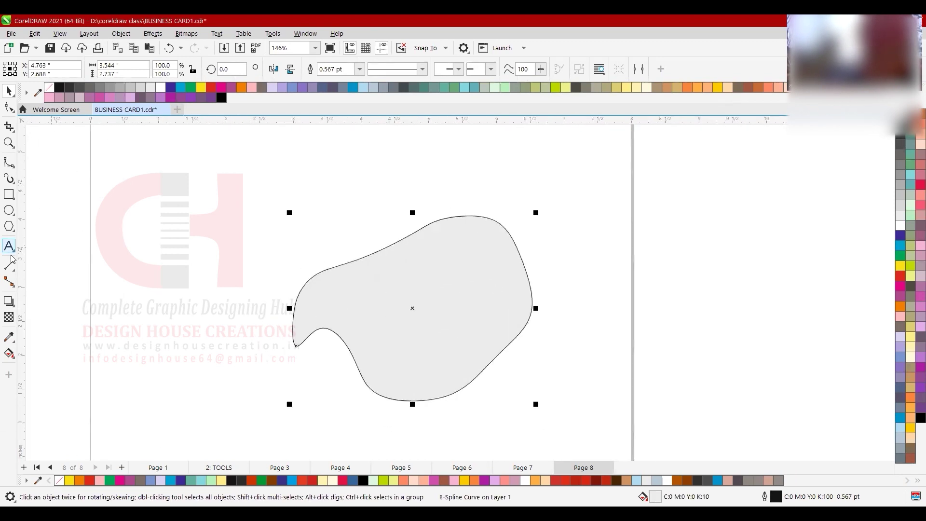
scroll(700, 340, "down", 3)
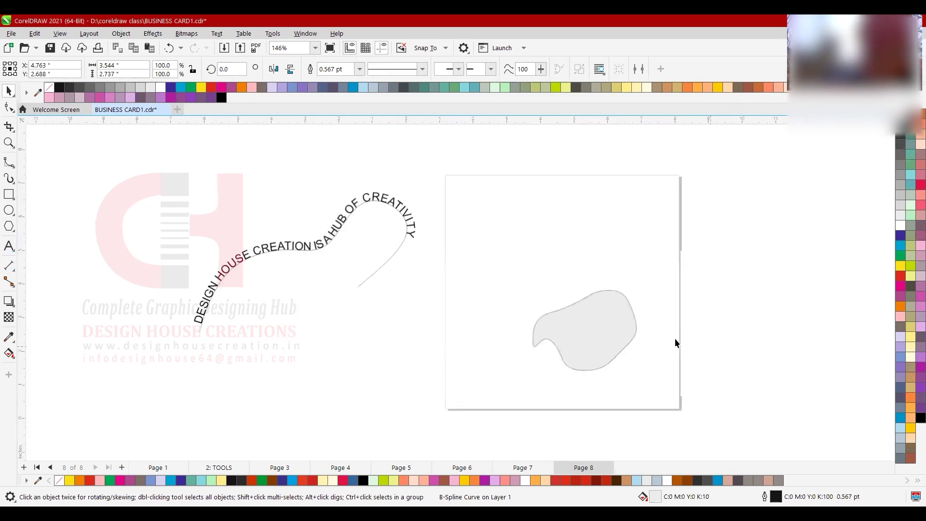
key("Tab")
scroll(699, 342, "up", 3)
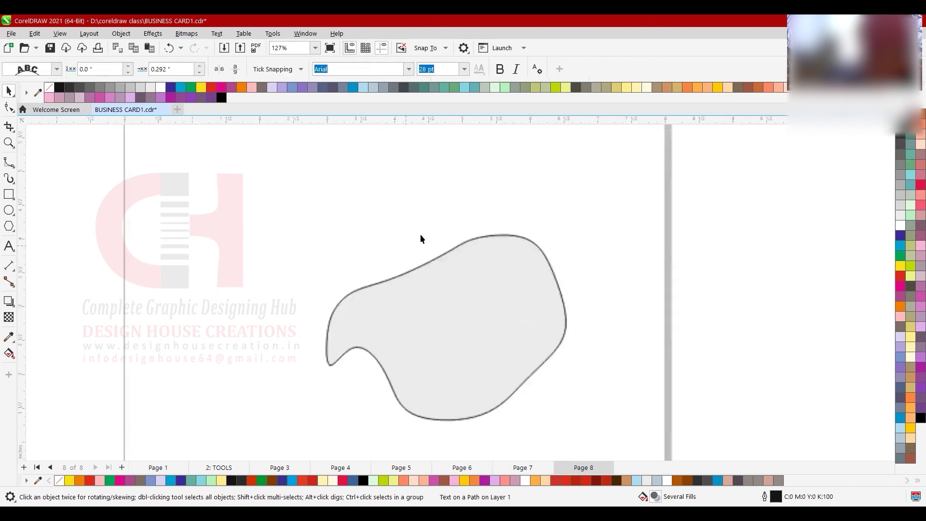
left_click(8, 246)
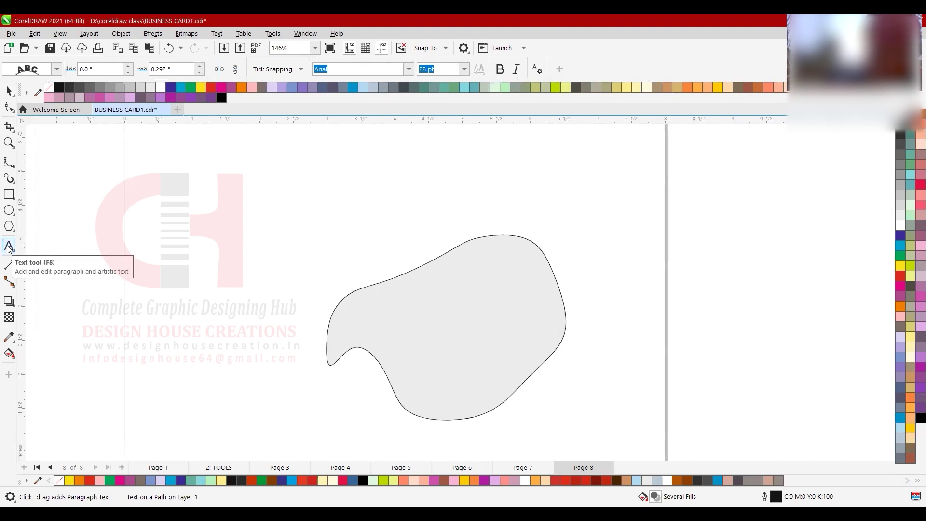
- Make a first try at text on the blob's top, undo it, and reselect the curve
left_click(478, 237)
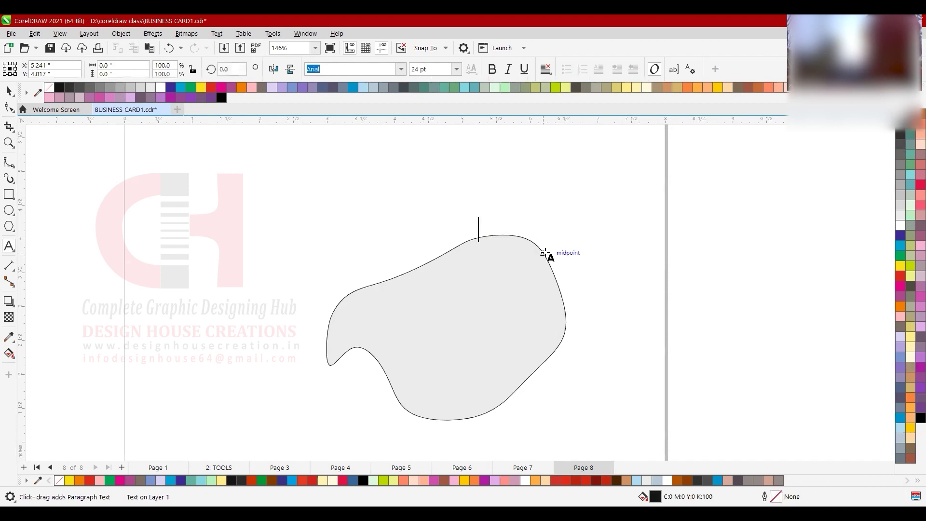
type("Design h")
key("ctrl+space")
key("ctrl+z")
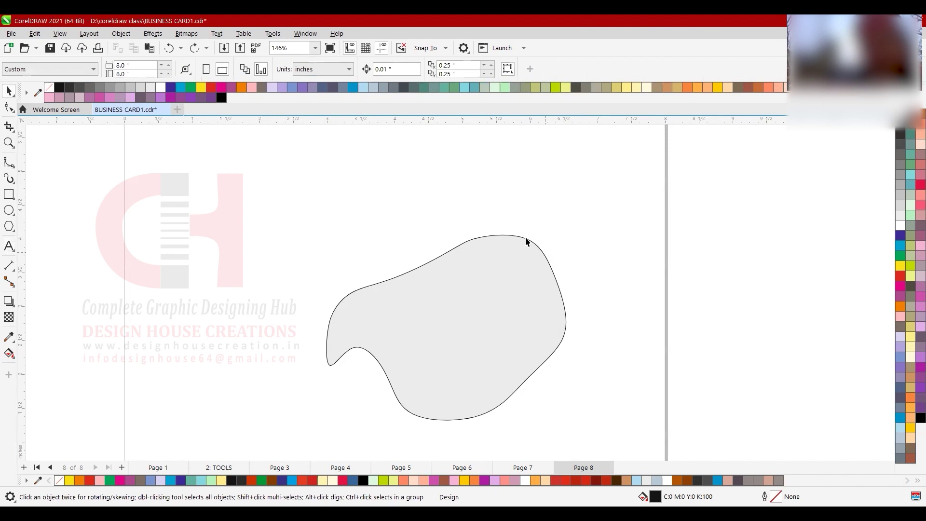
left_click(521, 237)
key("F8")
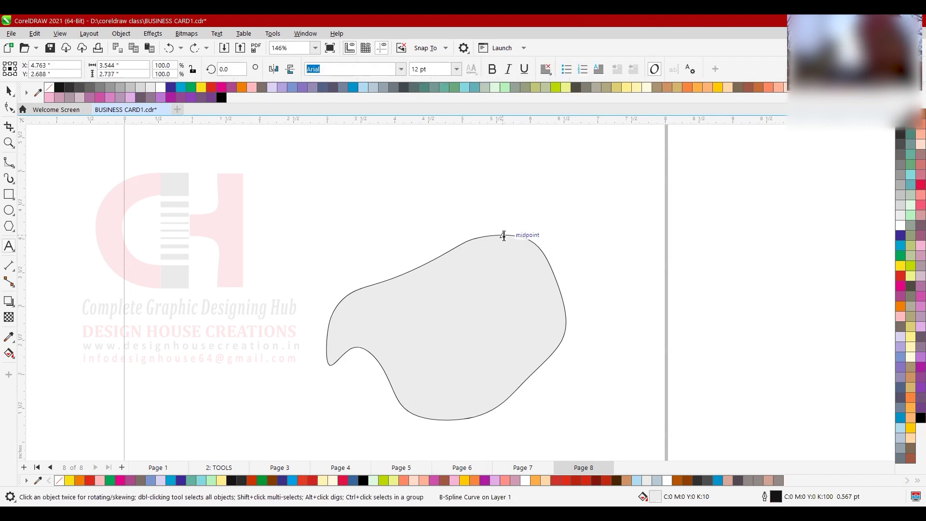
- Type 'Design House Creations' along the blob's top edge, replacing the placeholder 'dddd'
left_click(503, 236)
type("dddd")
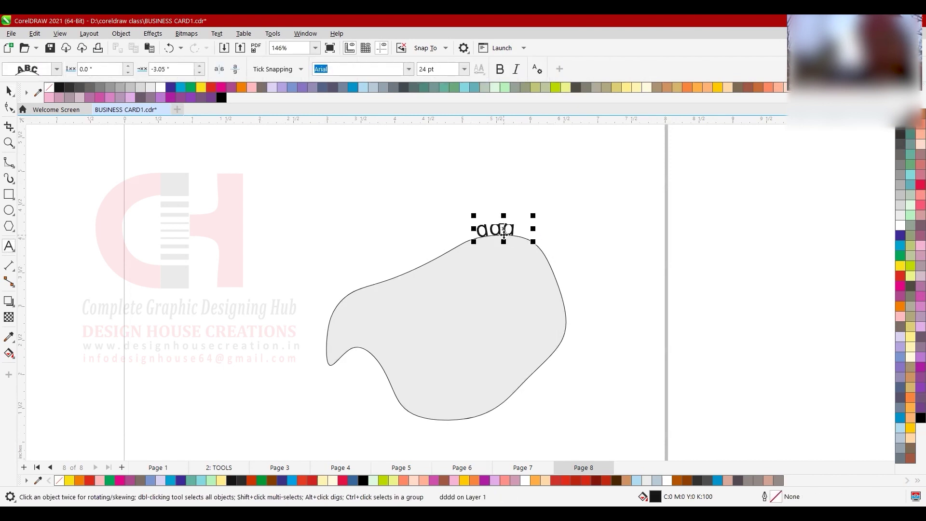
key("ctrl+a")
type("Des")
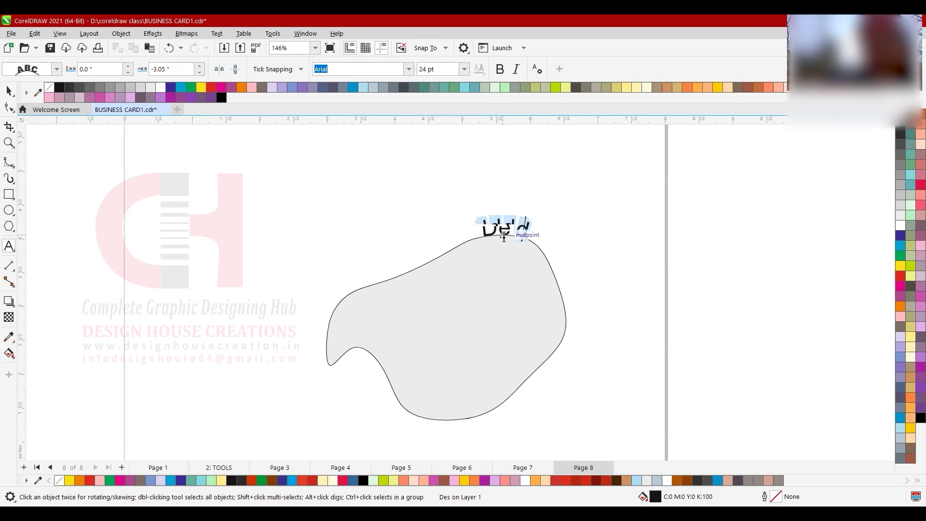
type("ign House Creations")
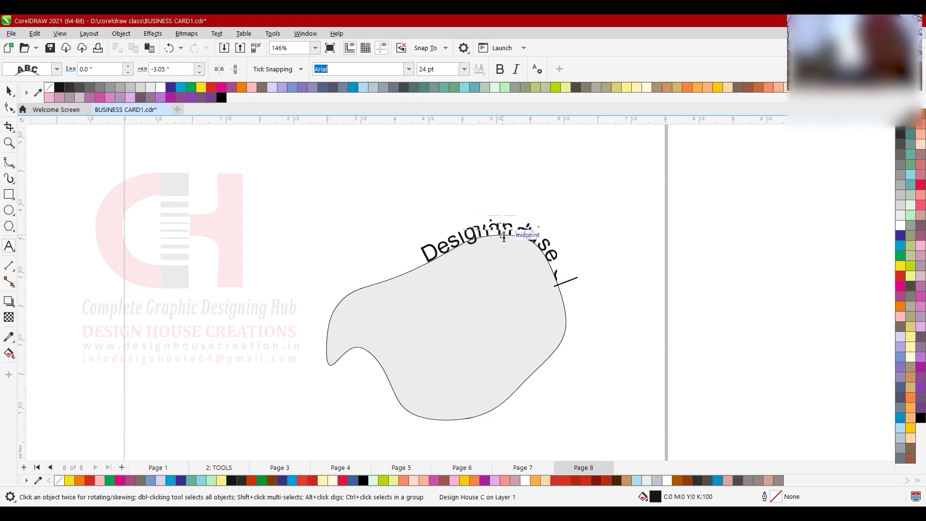
key("Escape")
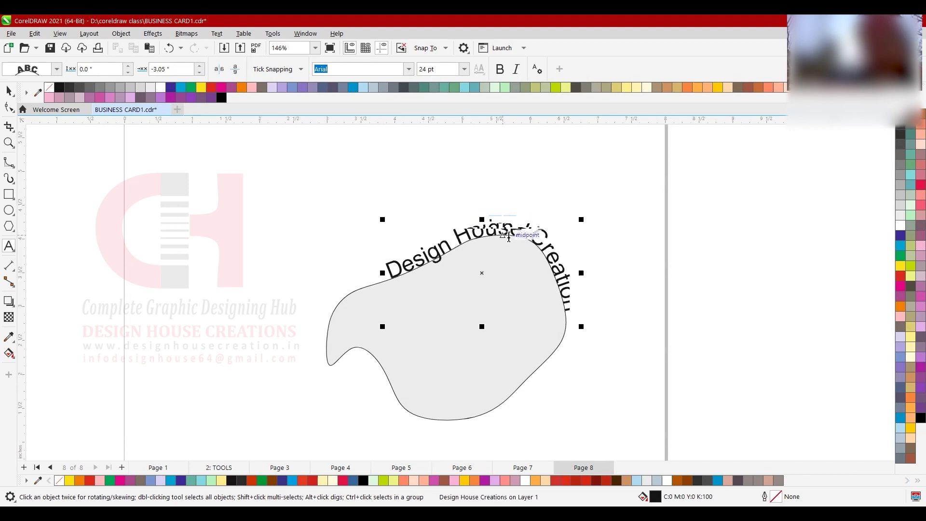
- Reselect the curved text and enter text editing on it again
scroll(439, 222, "down", 1)
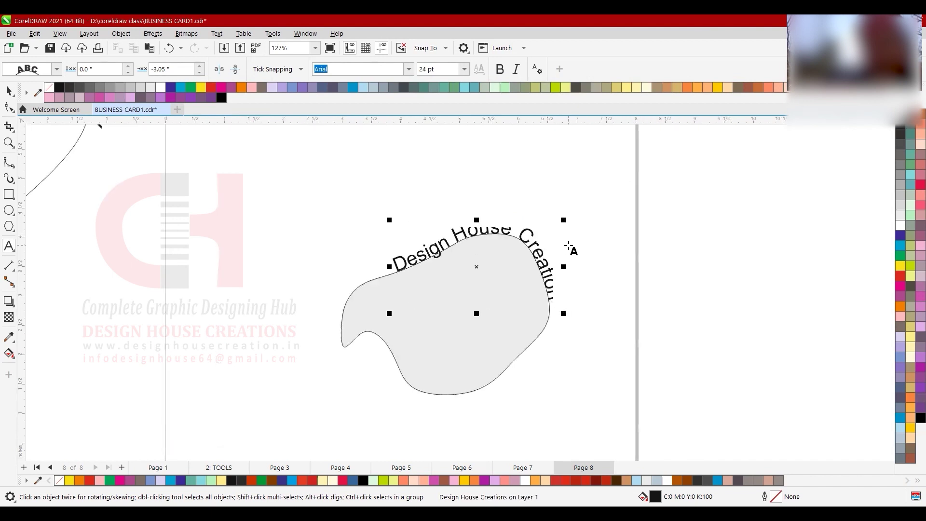
key("ctrl+space")
left_click(641, 269)
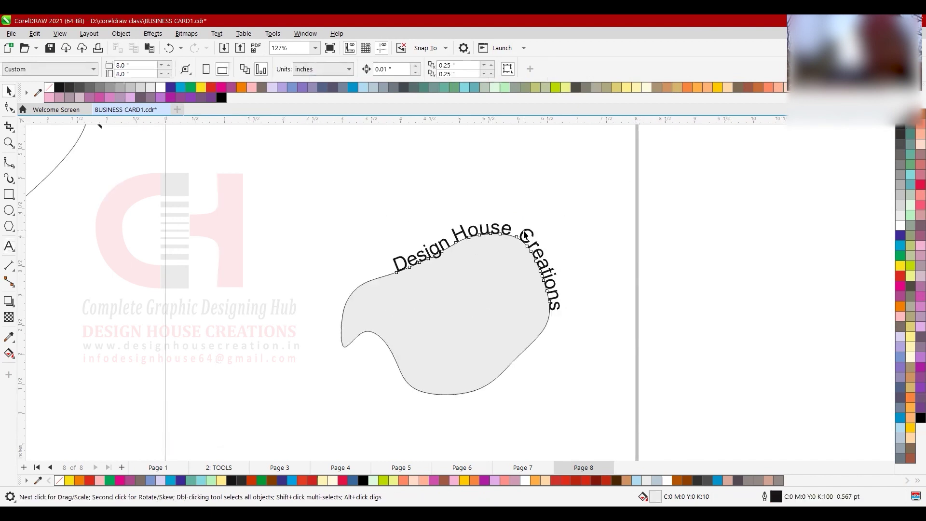
left_click(524, 235)
key("F8")
- Copy the 'Design House Creations' phrase and paste it at the end to continue around the blob
left_click(550, 283)
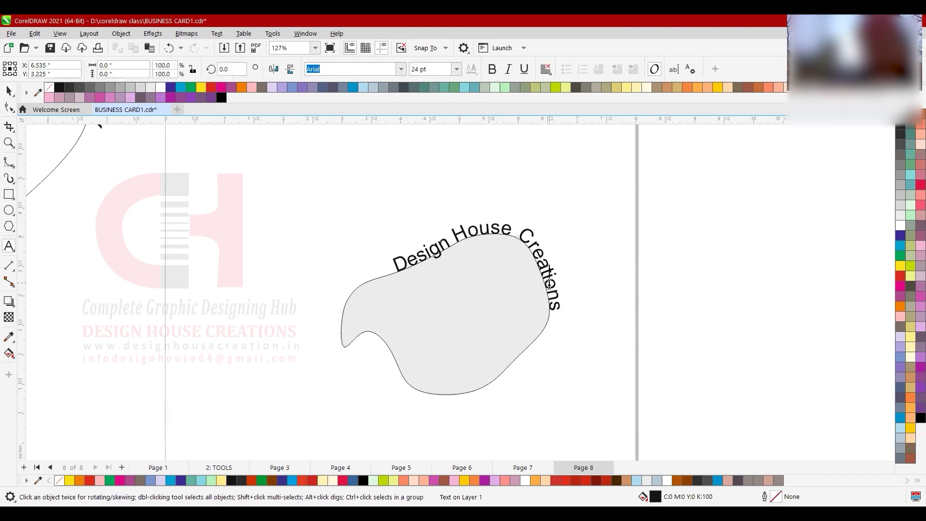
left_click(527, 241)
key("F8")
left_click(523, 235)
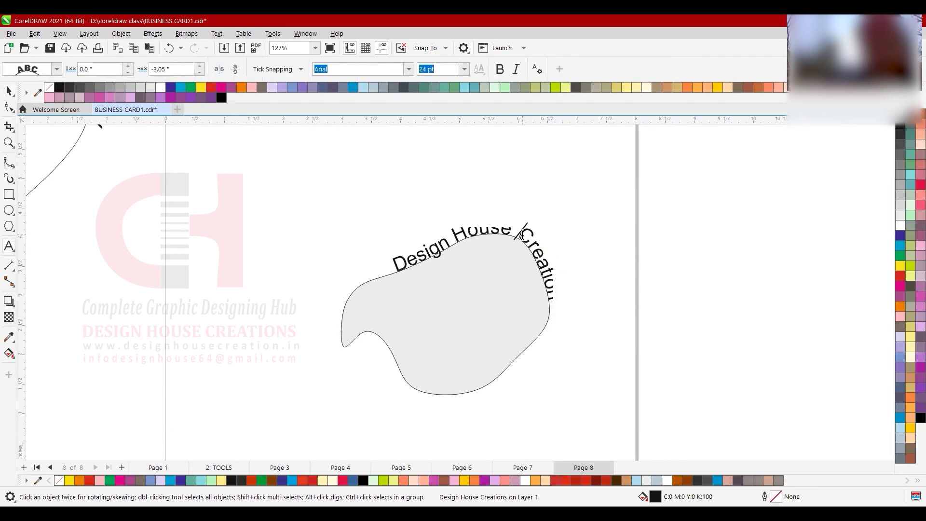
key("ctrl+a")
key("ctrl+c")
left_click(556, 309)
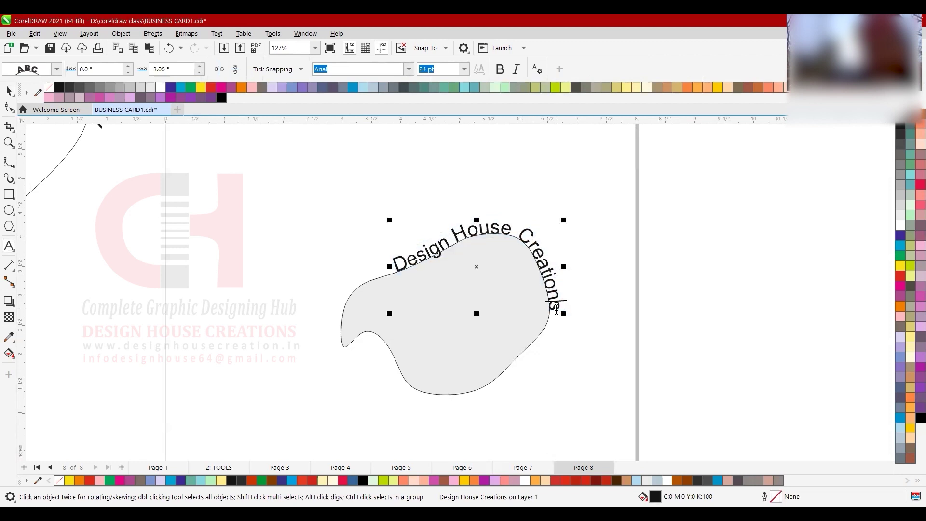
key("ctrl+space")
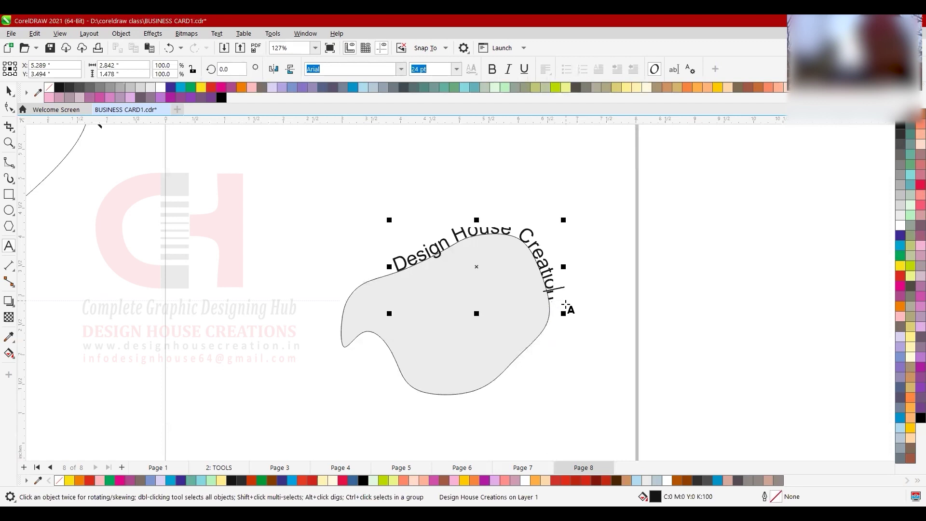
left_click(566, 305)
key("ctrl+v")
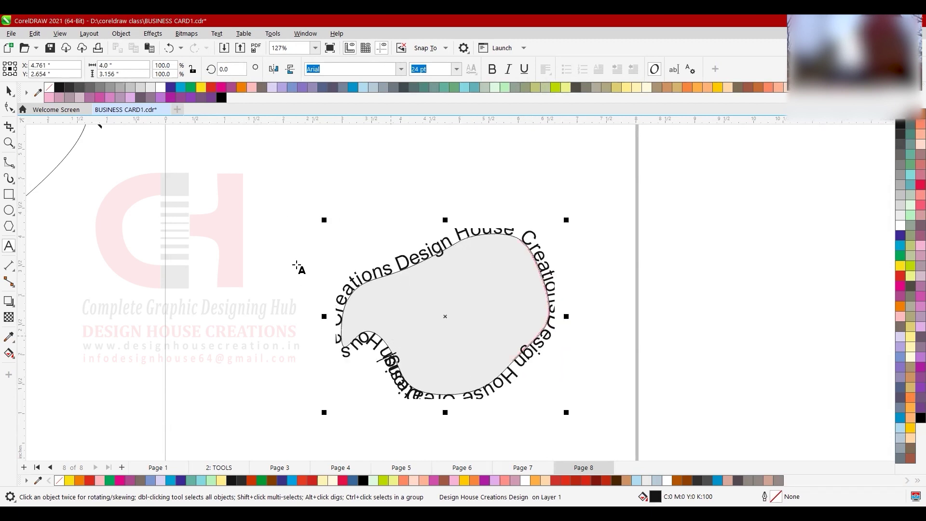
left_click(9, 92)
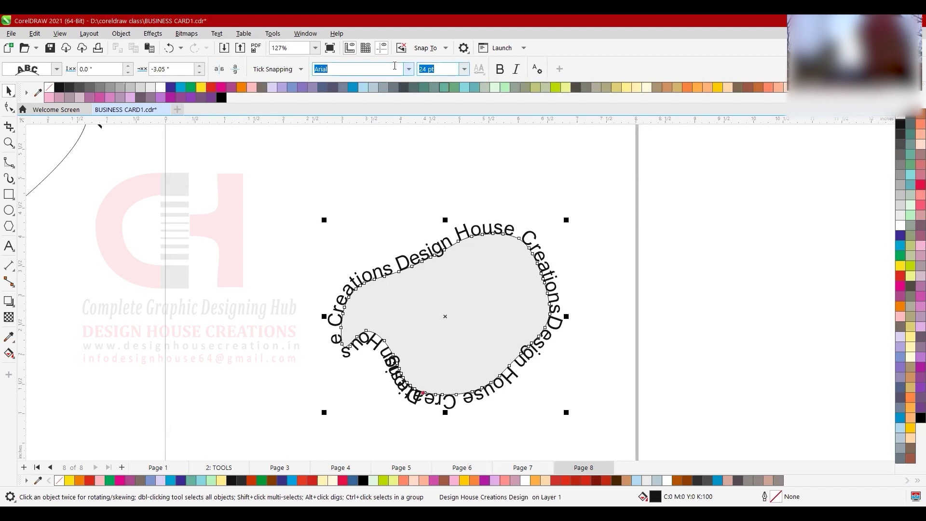
- Shrink the path text to 20 pt, then 16 pt, and nudge its start point
type("20")
key("Return")
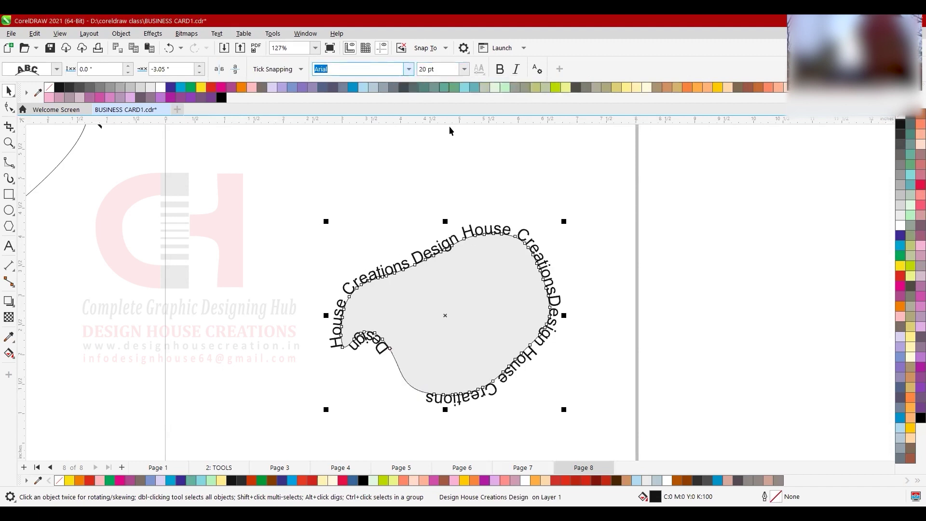
left_click(436, 69)
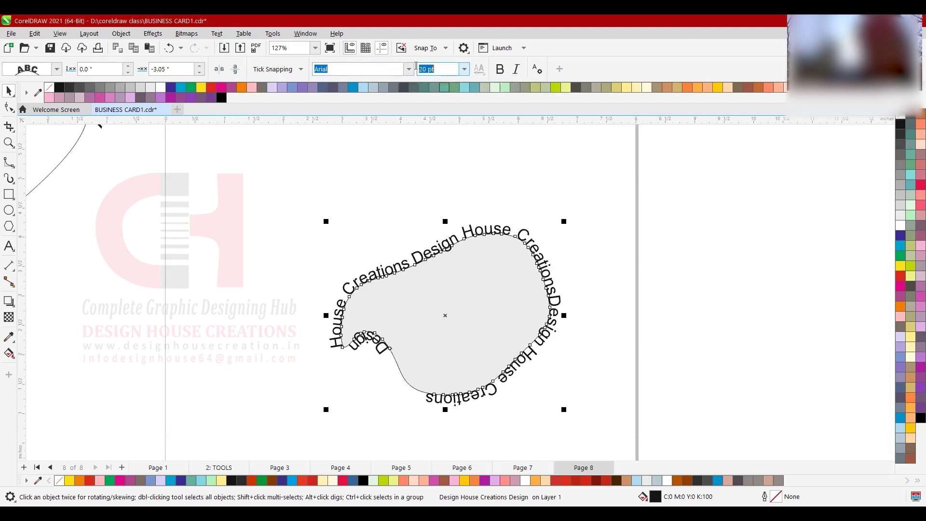
type("16")
key("Return")
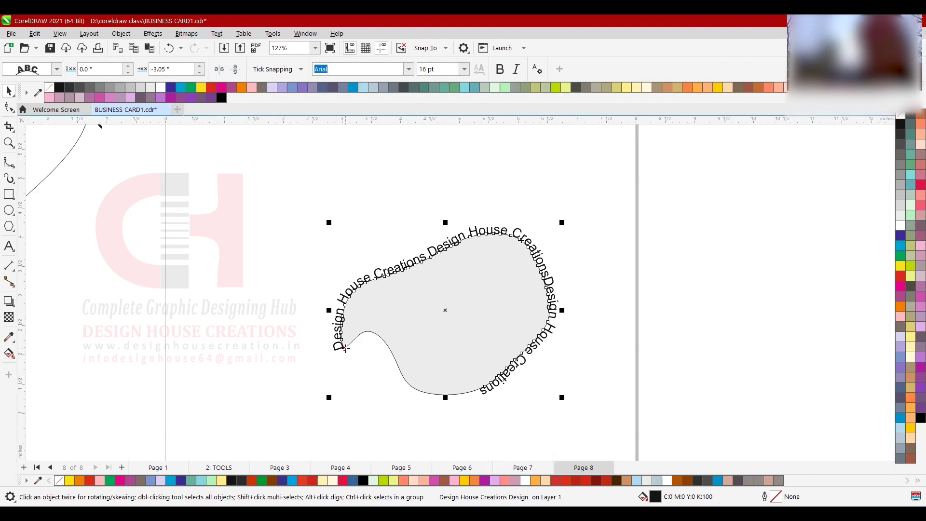
left_click_drag(346, 349, 350, 359)
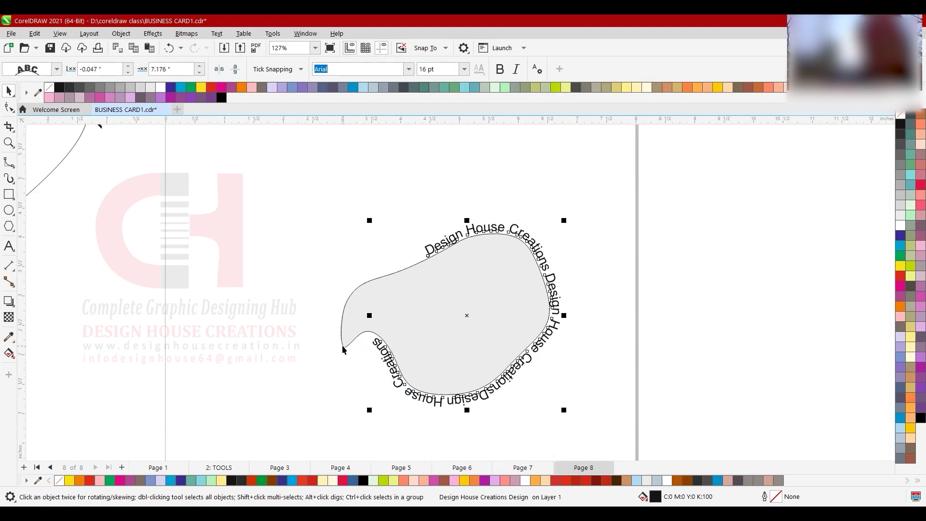
- Drag the text's start point and fine-tune its offset along the path to 8.881"
left_click_drag(428, 256, 419, 240)
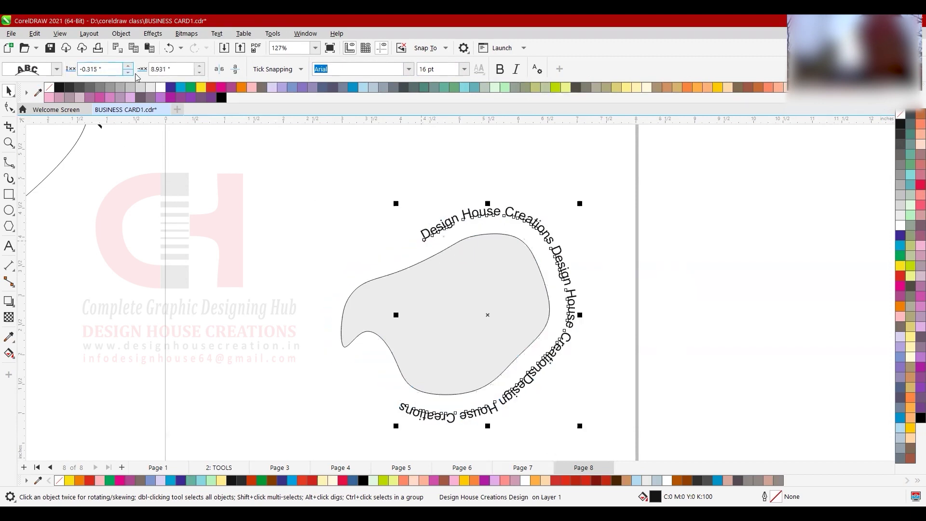
left_click(198, 72)
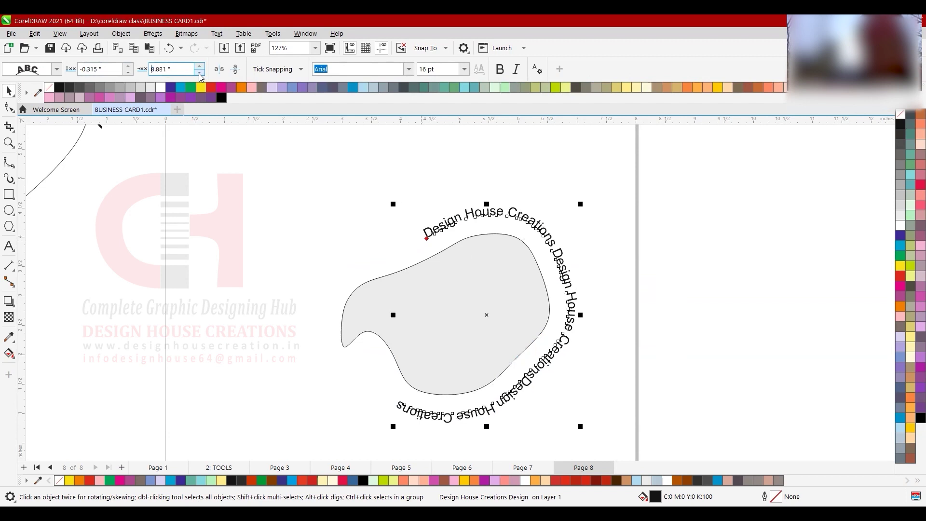
left_click(198, 73)
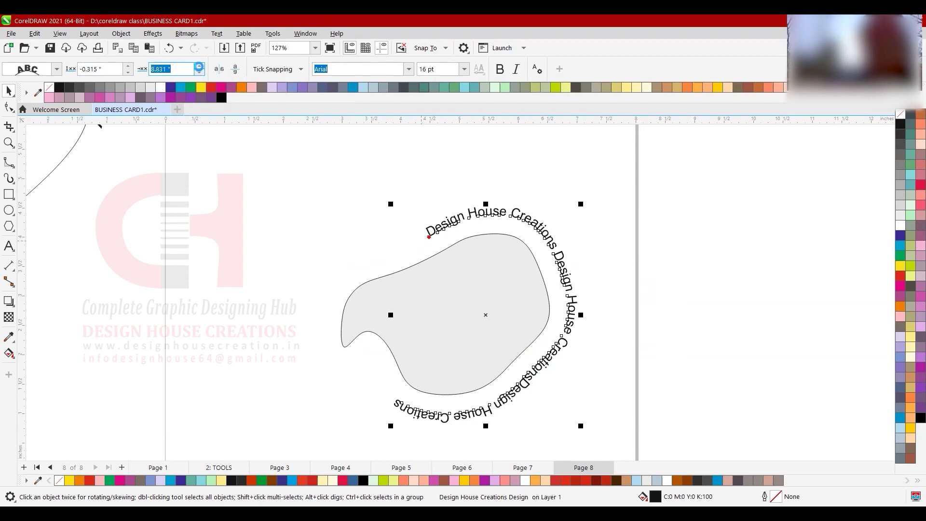
left_click(199, 66)
- Pull the text closer to the blob, setting distance from path to -0.065"
left_click(129, 74)
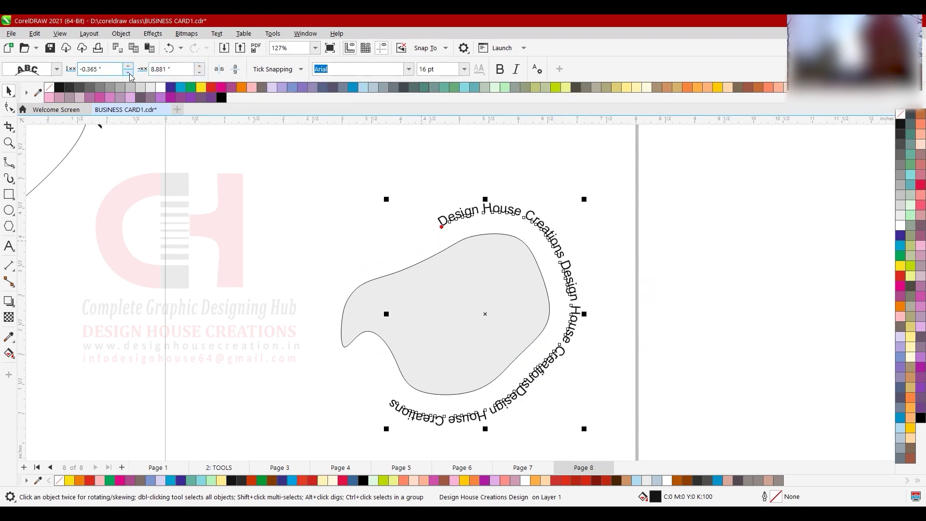
left_click(128, 66)
left_click(128, 66)
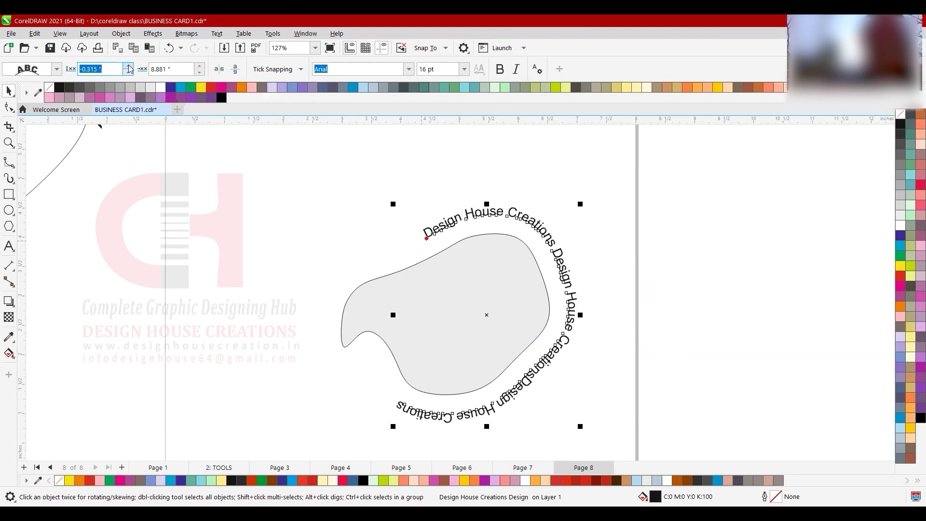
left_click(128, 67)
left_click(128, 66)
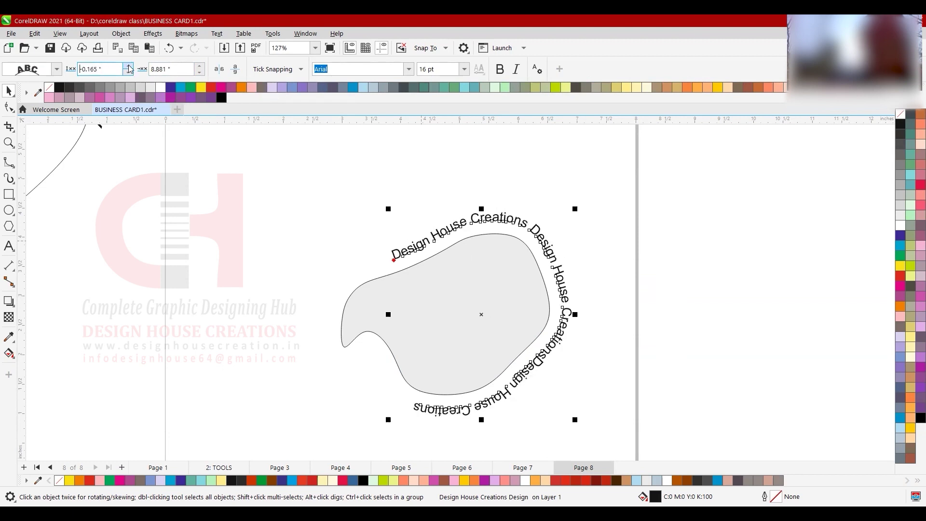
left_click(129, 66)
left_click(128, 67)
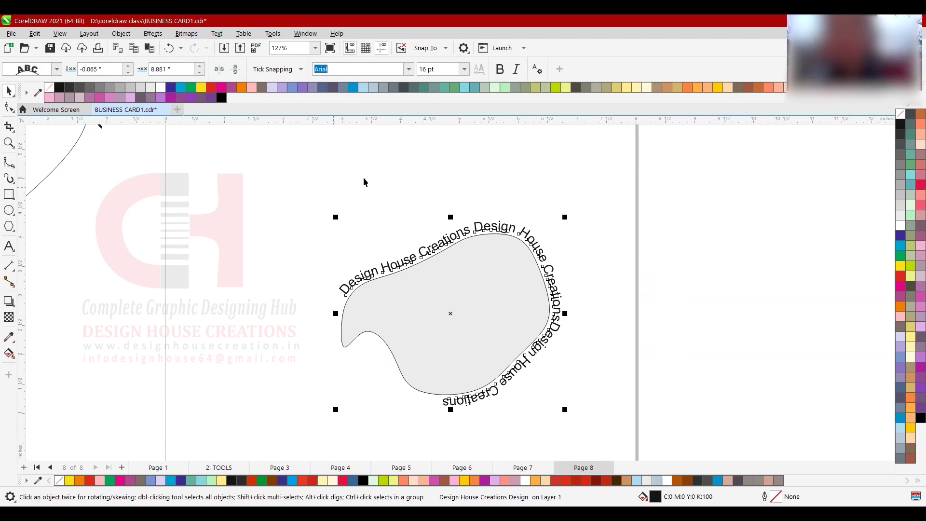
- Select the text-on-path object, undoing a stray move, and apply Object > Break Text Apart
left_click(462, 279)
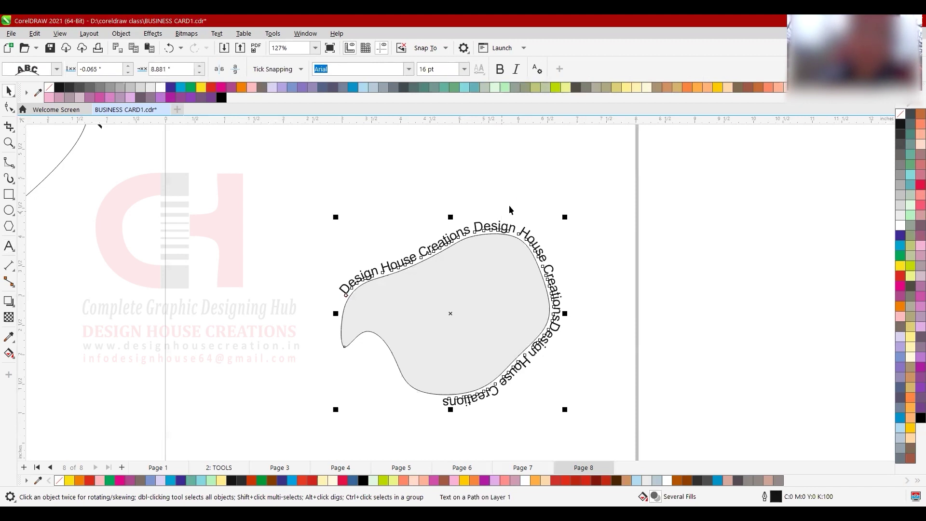
left_click(485, 225)
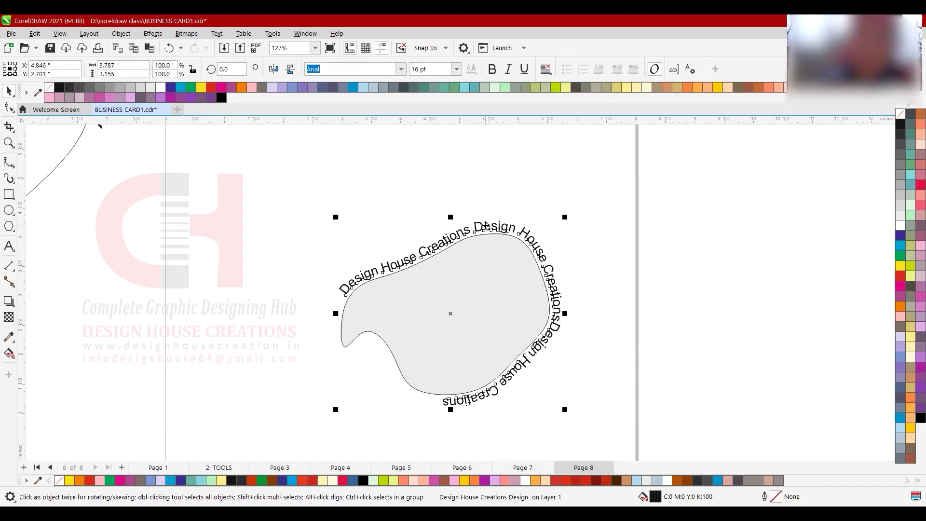
left_click(486, 226)
left_click(470, 236)
left_click(470, 236)
left_click(469, 233)
left_click_drag(470, 233, 464, 219)
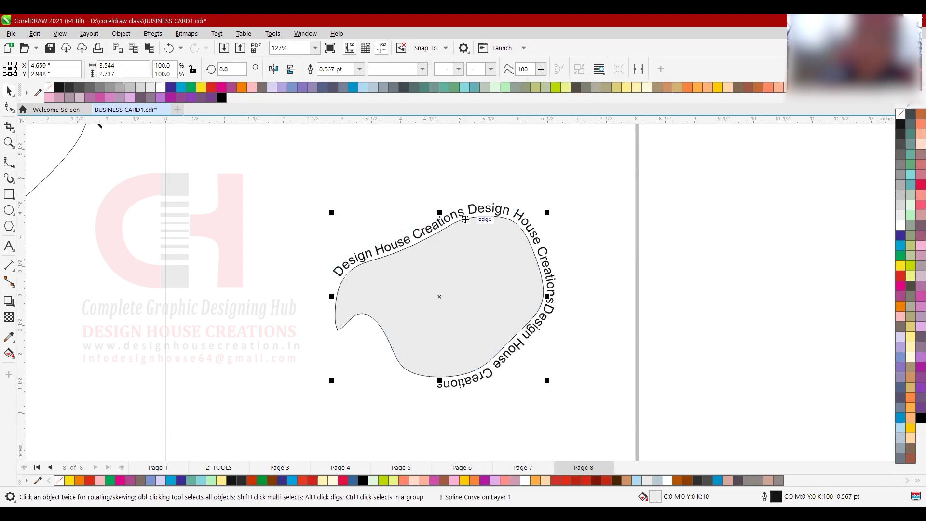
key("ctrl+z")
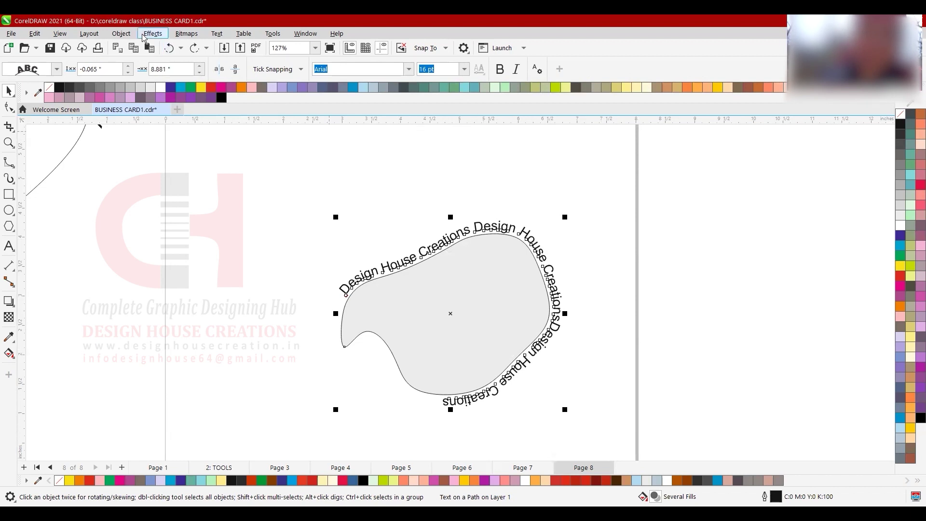
key("alt+j")
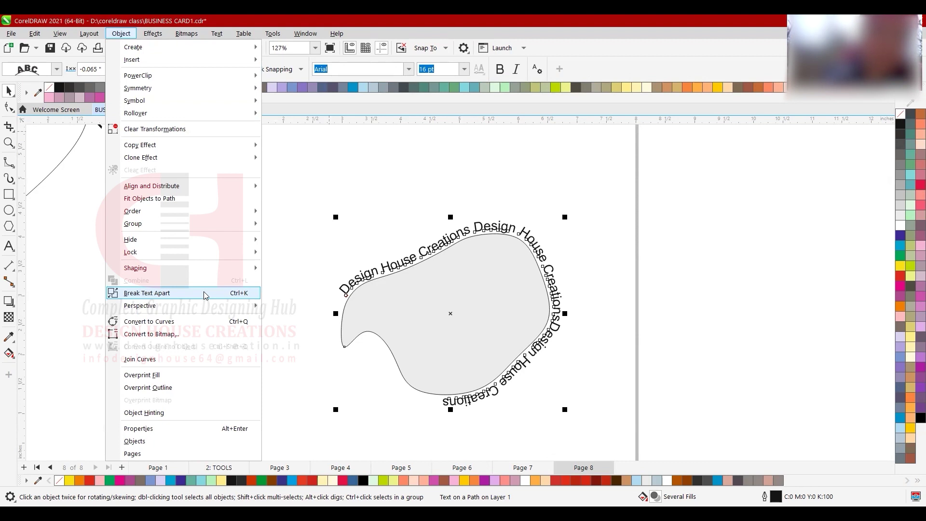
left_click(221, 291)
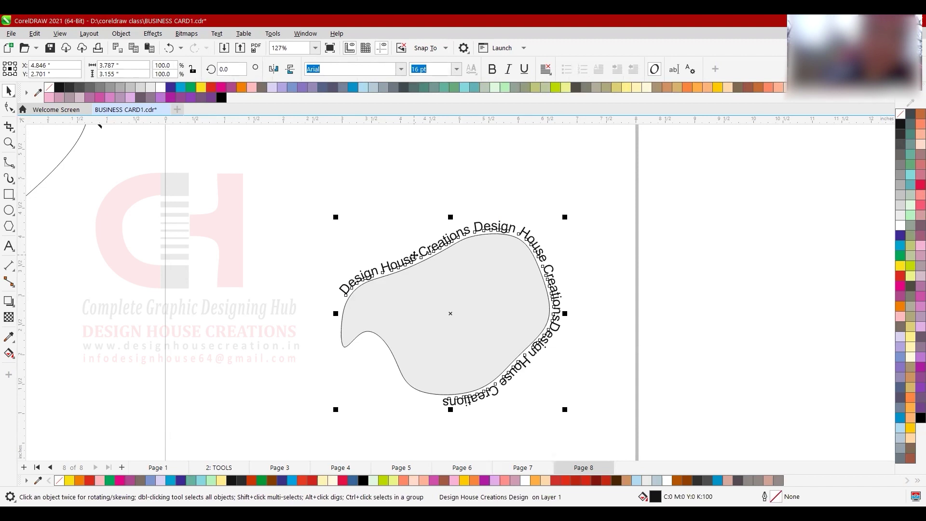
left_click(8, 246)
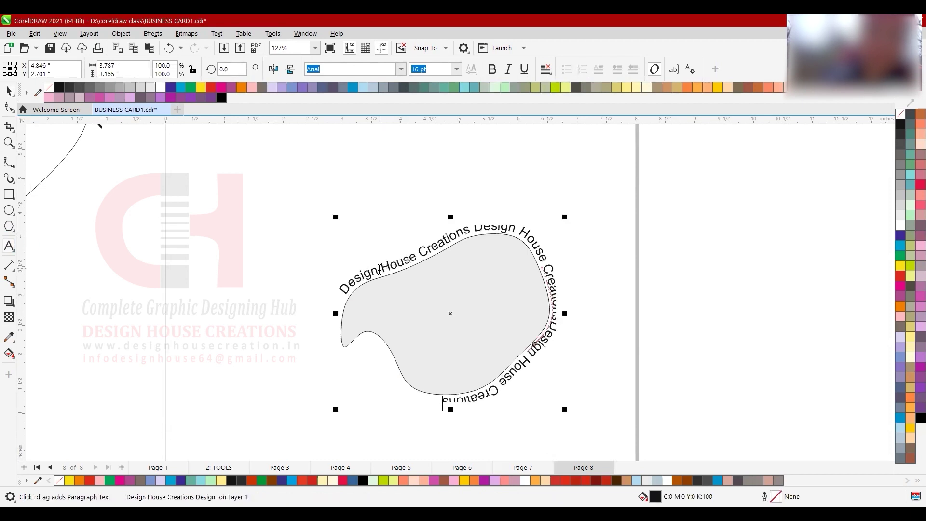
left_click_drag(380, 268, 421, 261)
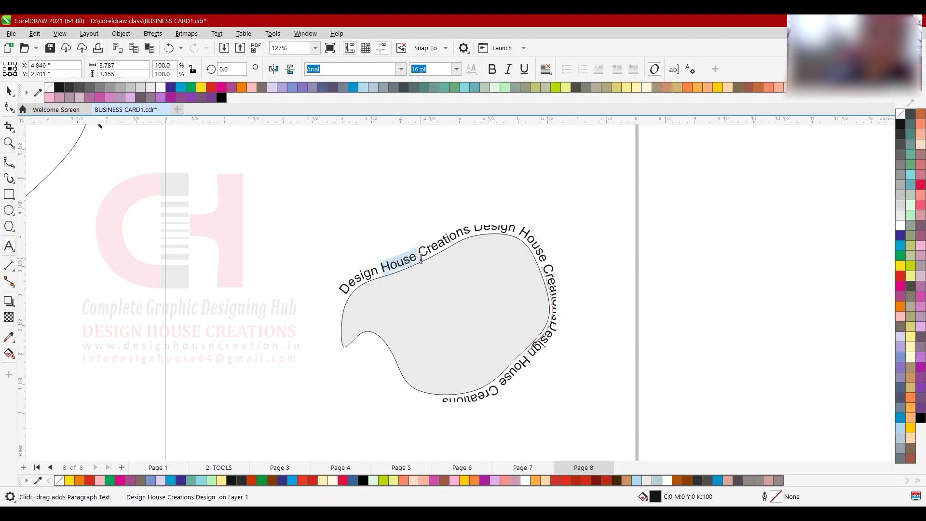
key("Delete")
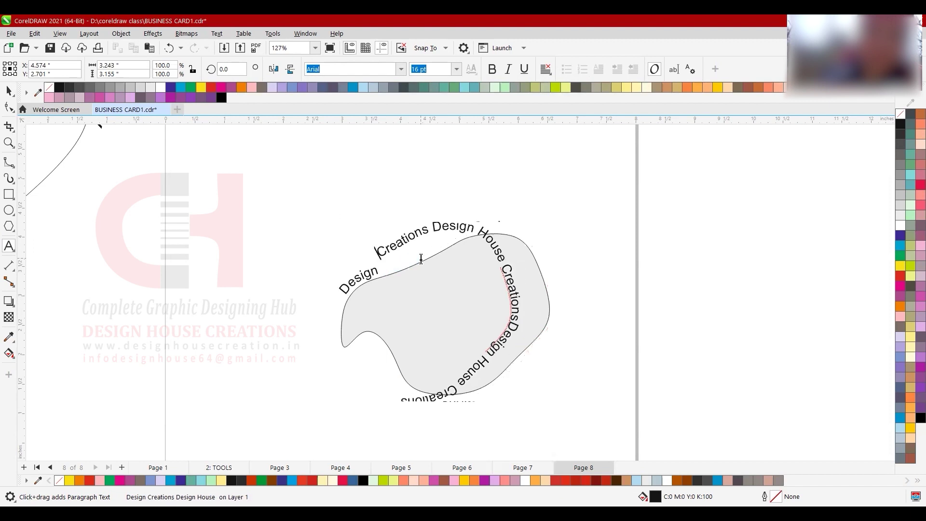
type("Graphi")
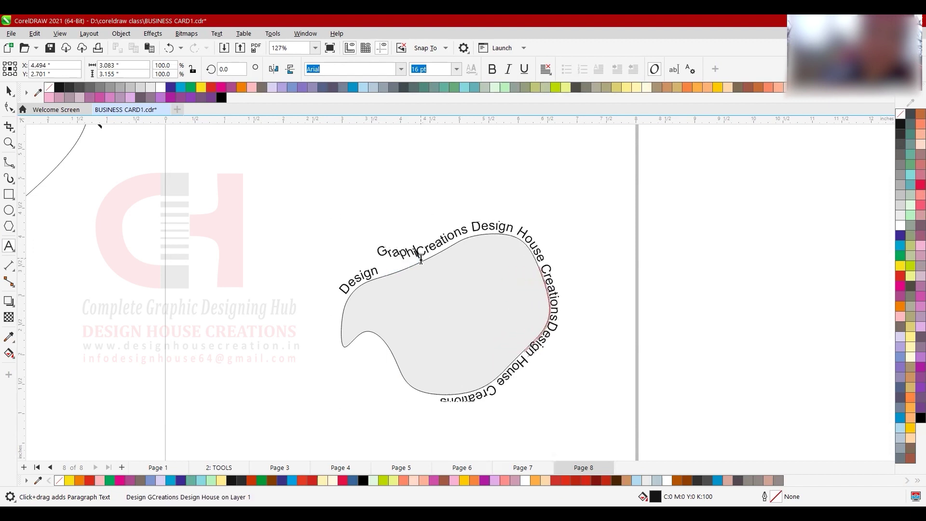
type("c")
key("ctrl+space")
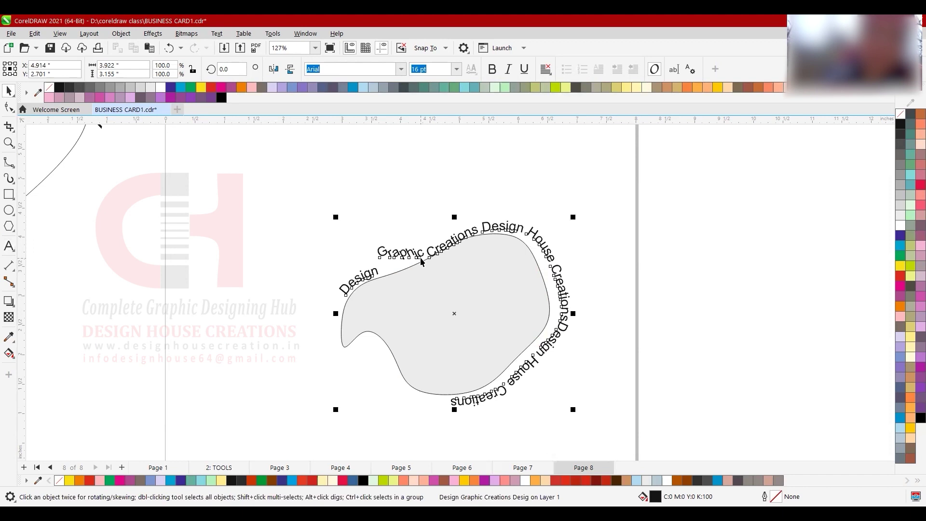
key("ctrl+z")
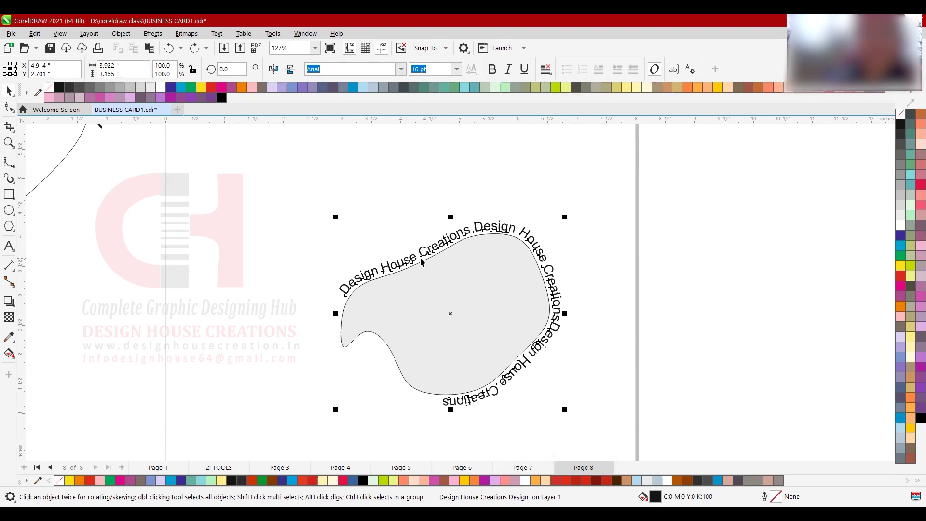
left_click(538, 216)
left_click(511, 232)
left_click_drag(510, 226, 512, 215)
key("ctrl+z")
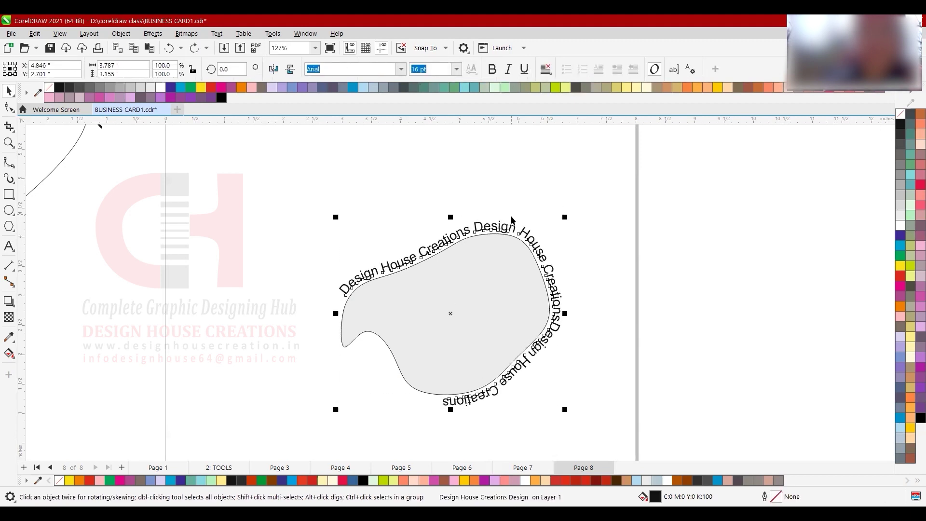
left_click(485, 328)
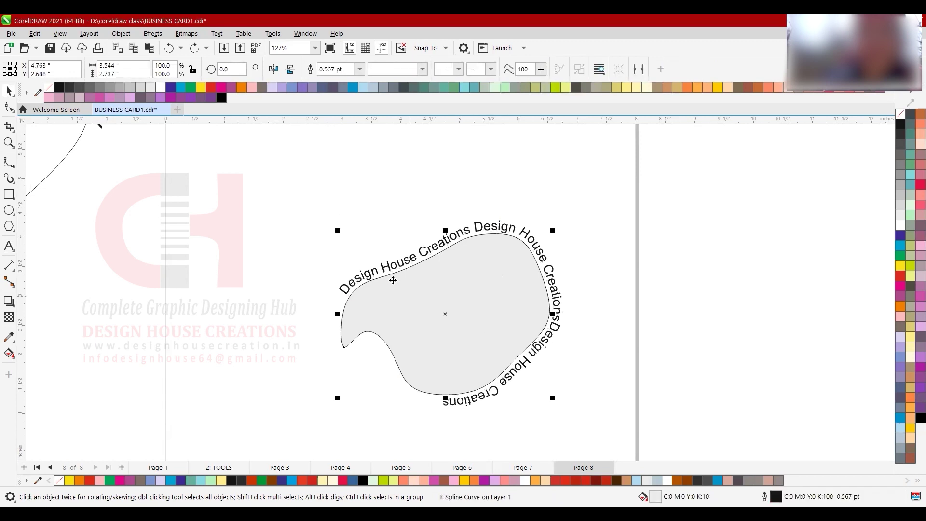
left_click_drag(370, 329, 276, 333)
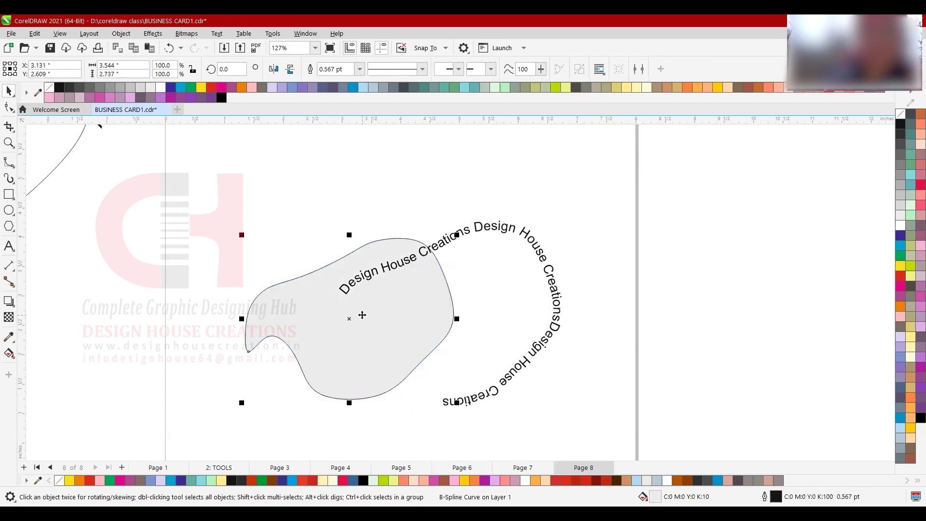
key("ctrl+z")
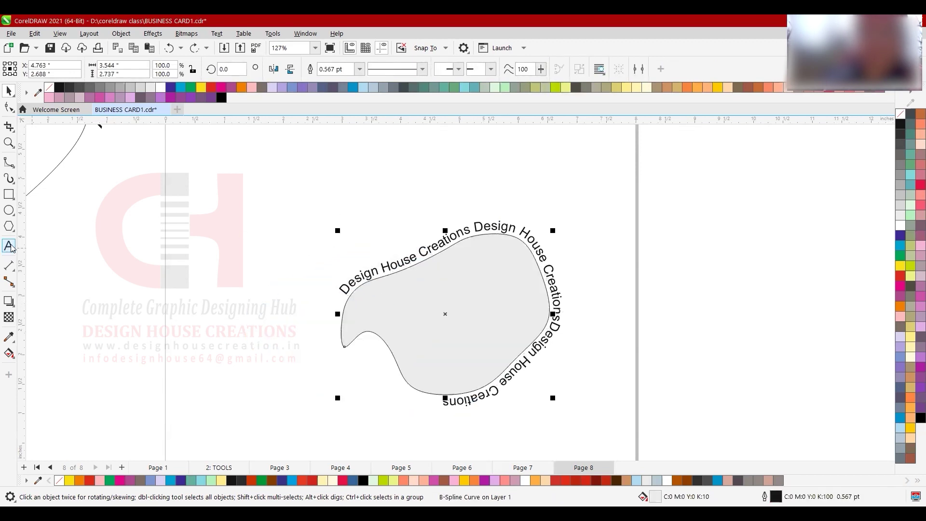
left_click(11, 246)
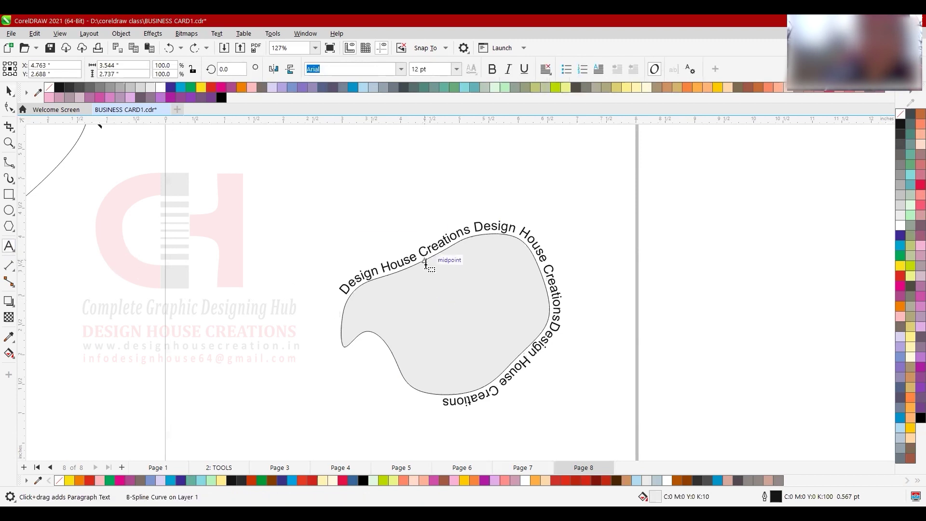
- Type the sentence 'Design house Creation is a group of graphic designin…' inside the blob
left_click(425, 264)
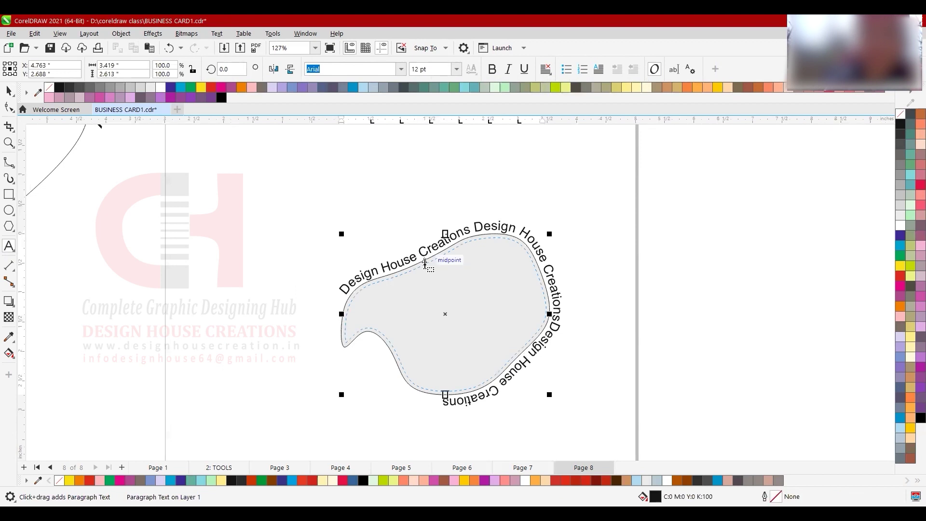
type("Design house Creation ")
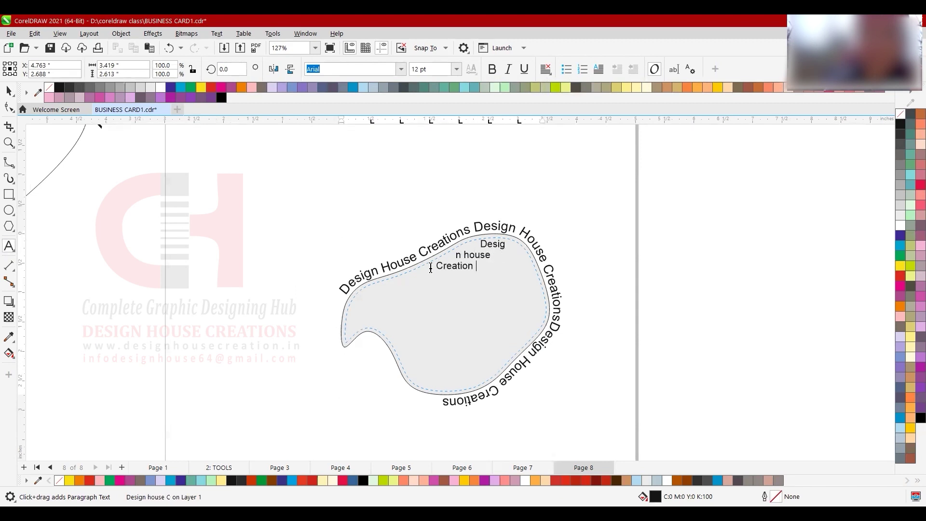
type("is a group of ")
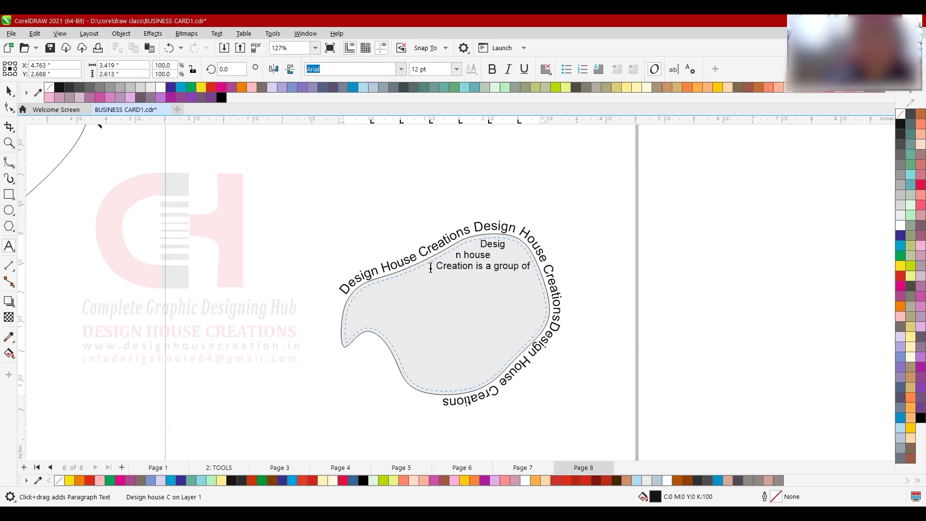
type("grah")
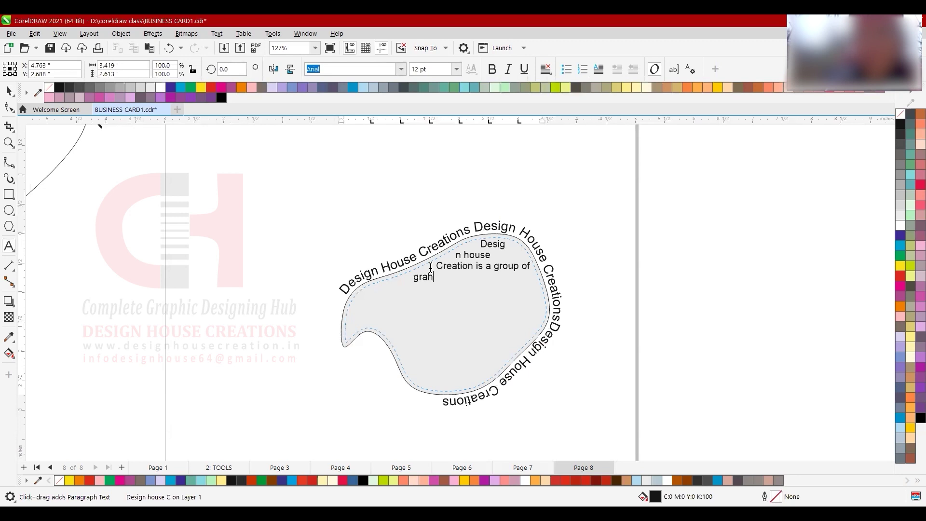
key("BackSpace")
type("phic designing creativity")
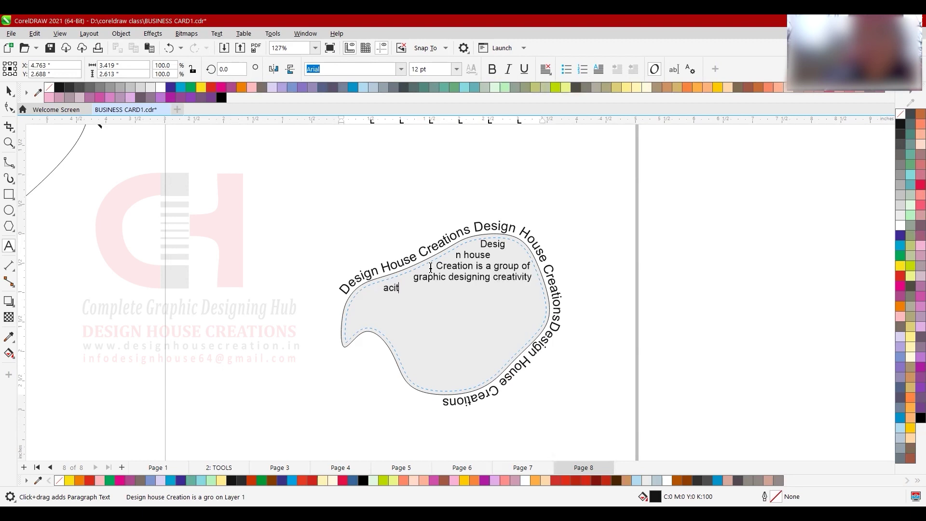
type("ities")
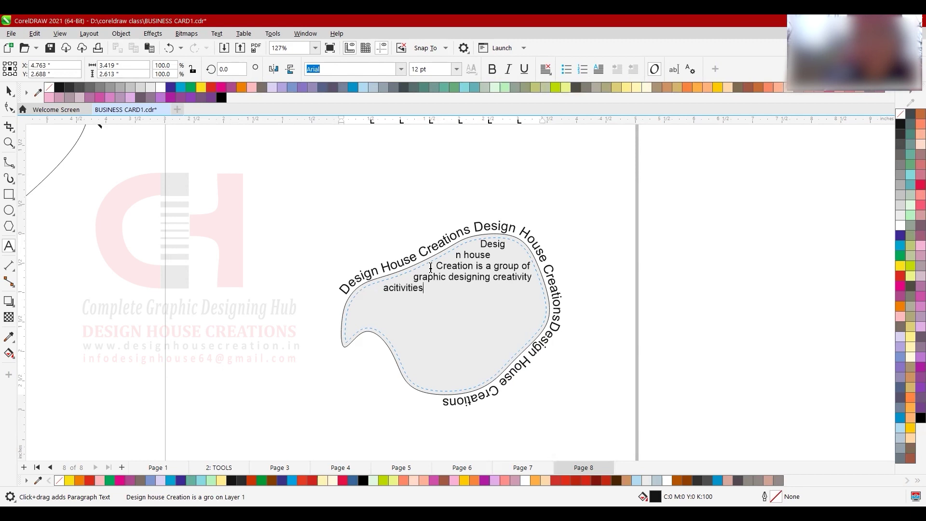
key("Escape")
type("s.")
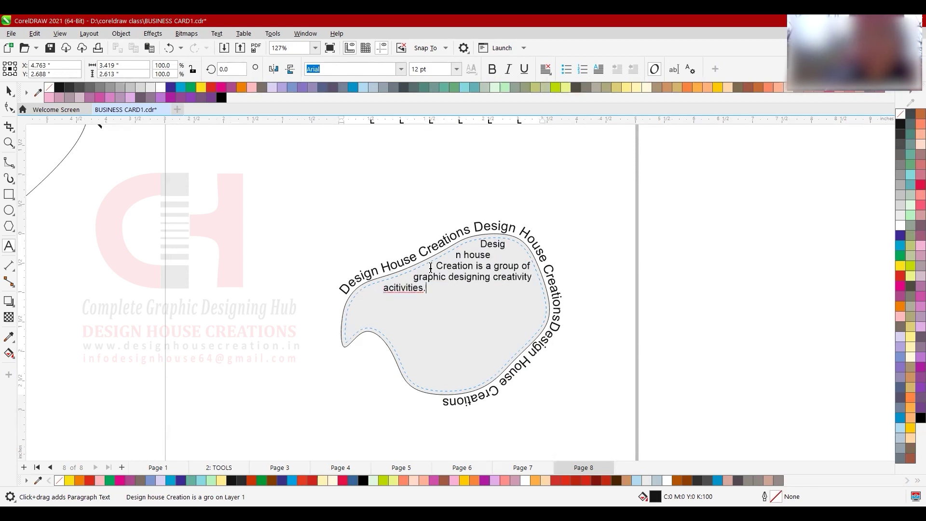
- Correct 'acitivities' to 'activities' and paste three more copies of the sentence
left_click(411, 289)
right_click(418, 288)
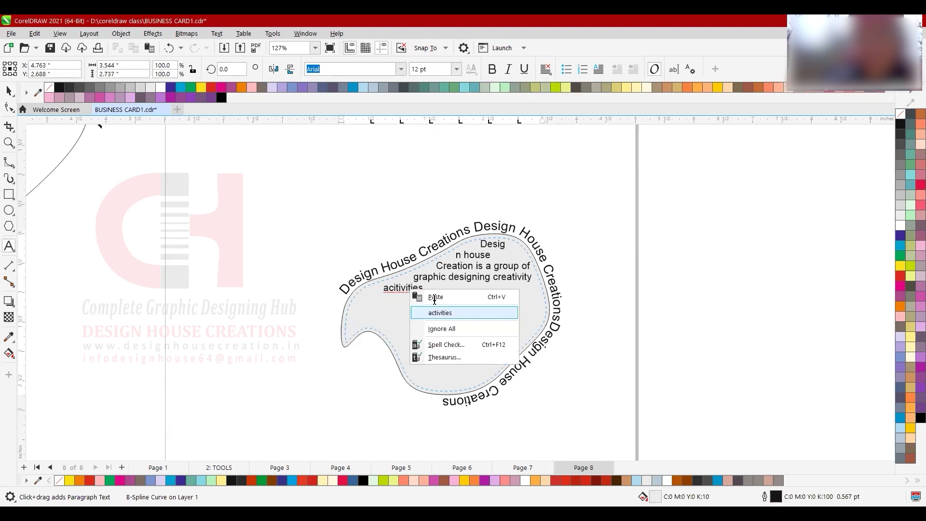
left_click(434, 299)
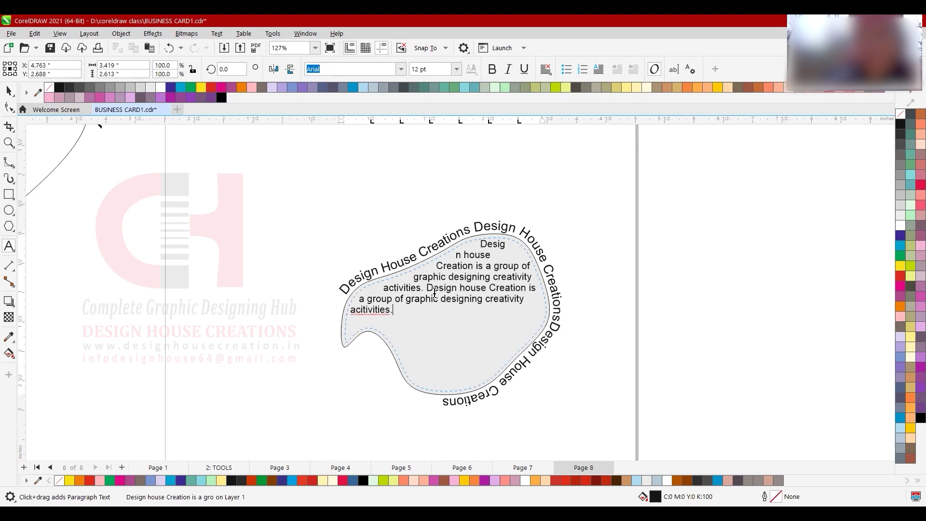
type("Design house Creation is a group of graphic designing creativity acitivities.")
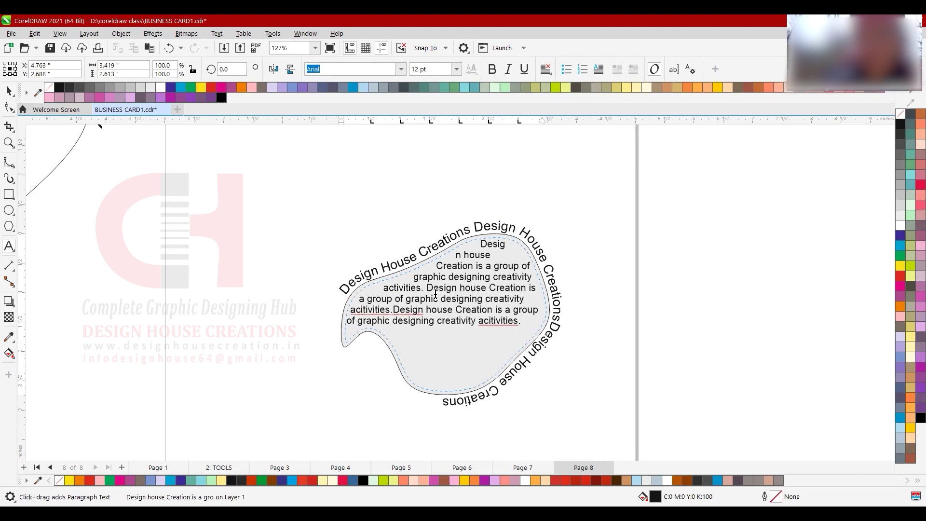
type("Design house Creation is a group of graphic designing creativity acitivities.")
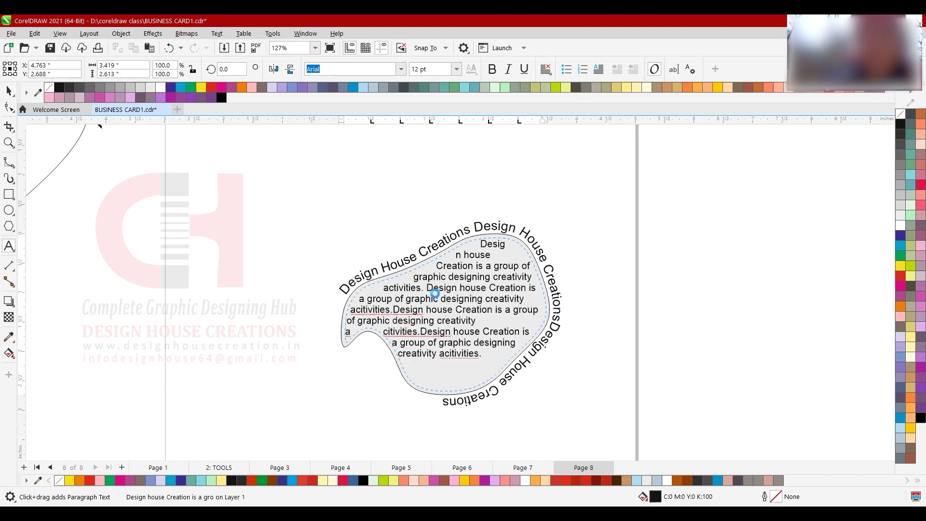
type("Design house Creation is a group of graphic designing creativity acitivities.")
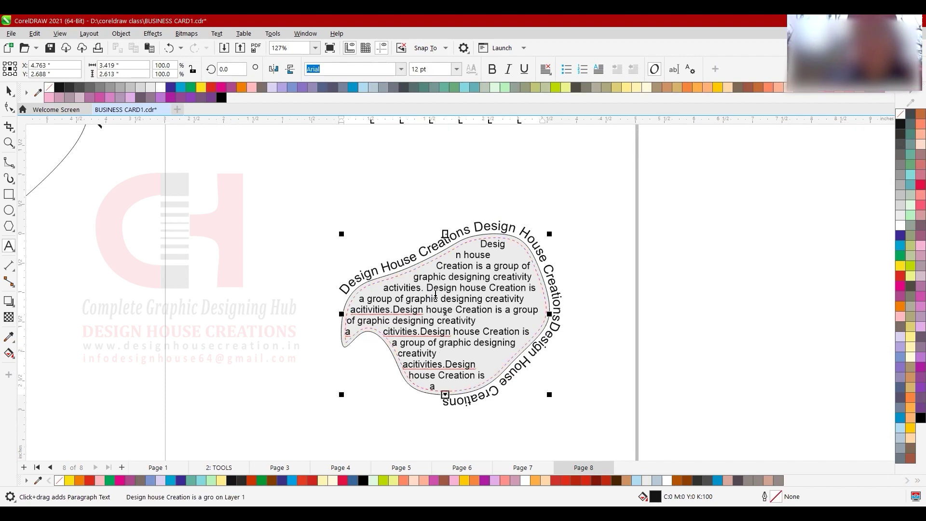
key("ctrl+space")
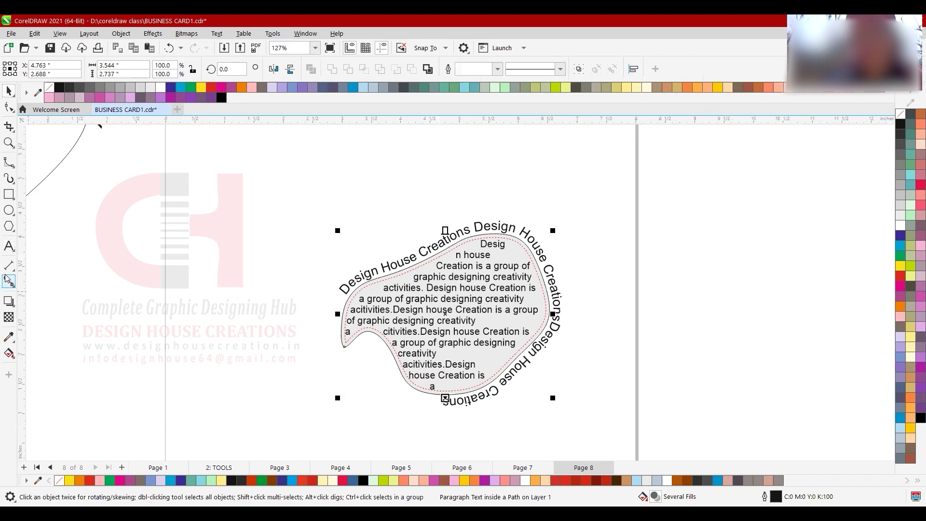
- Draw a circle up and left of the blob with the Ellipse tool
left_click(8, 210)
mouse_move(199, 153)
left_mouse_down()
mouse_move(324, 264)
mouse_move(325, 275)
mouse_move(275, 233)
mouse_move(317, 287)
mouse_move(253, 209)
mouse_move(258, 214)
mouse_move(239, 227)
mouse_move(323, 292)
left_mouse_up()
key("space")
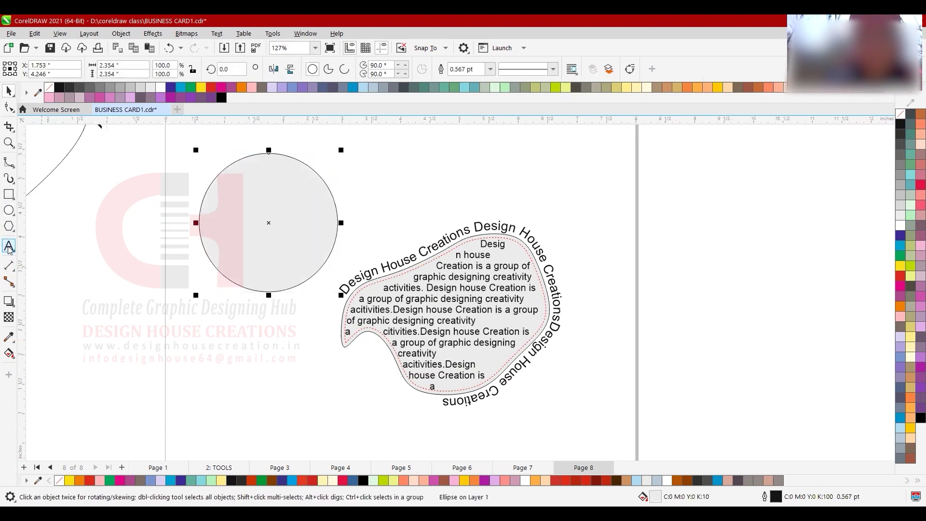
- Copy all of the blob's paragraph text and paste it into a text frame inside the circle
left_click(8, 247)
left_click(462, 285)
key("ctrl+a")
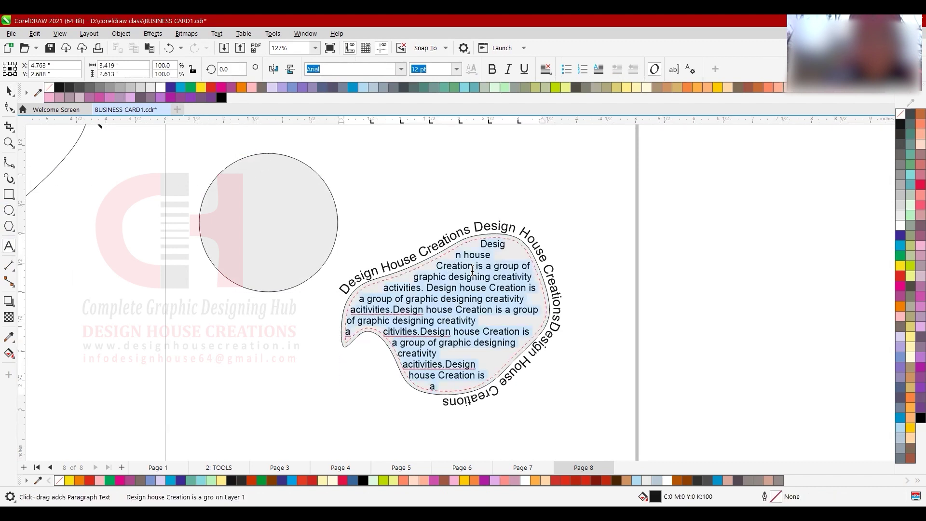
left_click(8, 91)
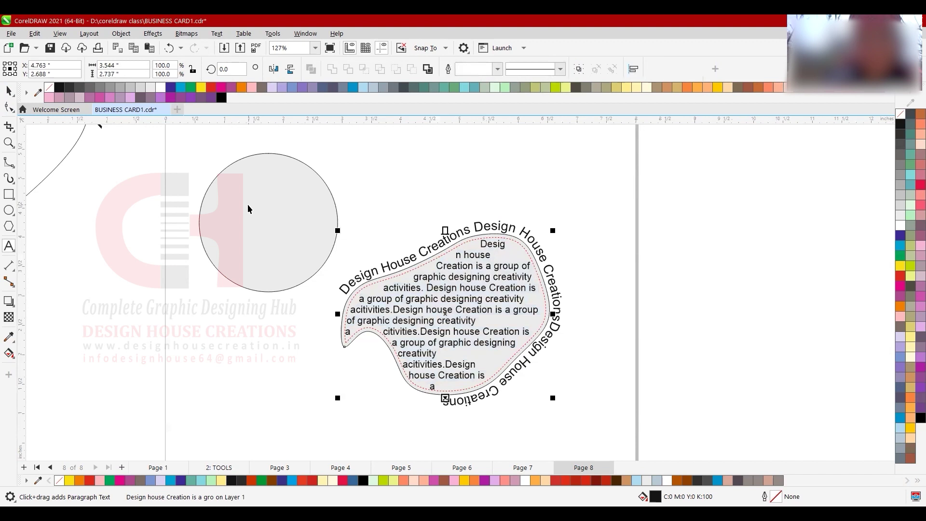
left_click(248, 209)
left_click(9, 247)
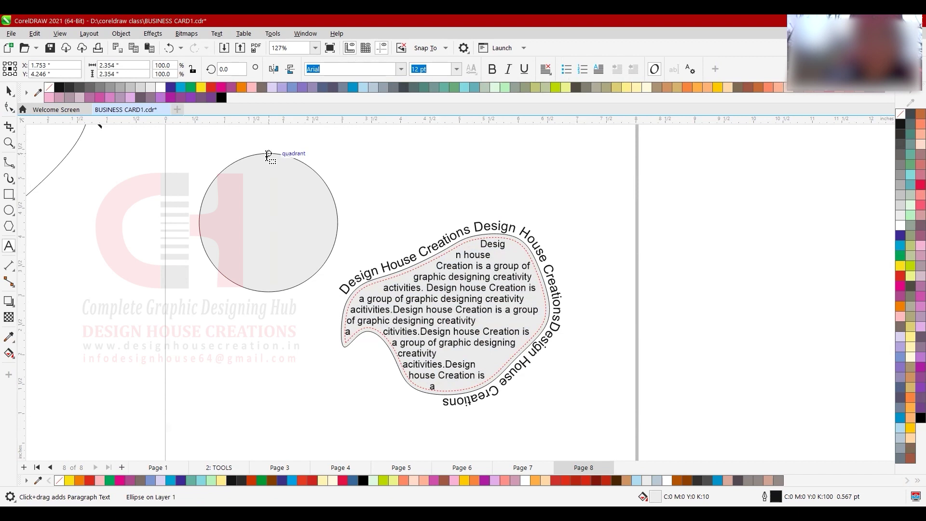
left_click(267, 155)
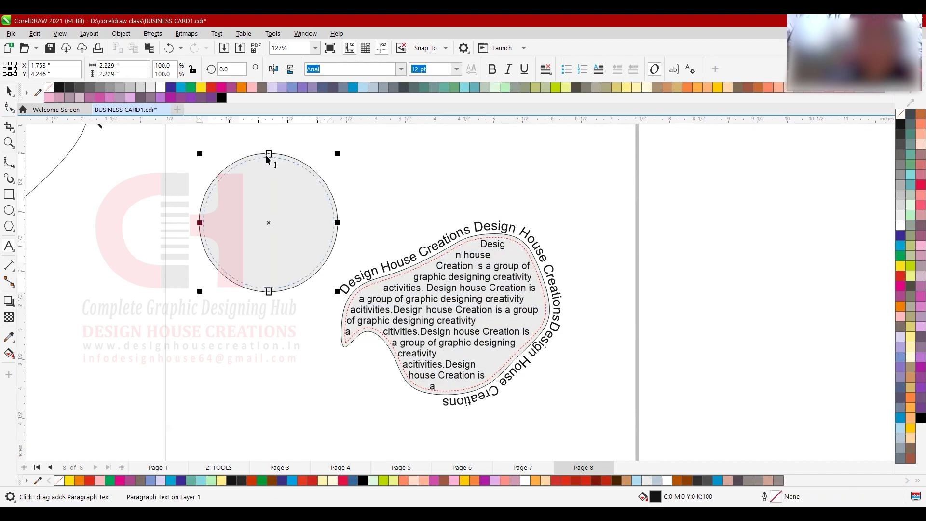
key("ctrl+v")
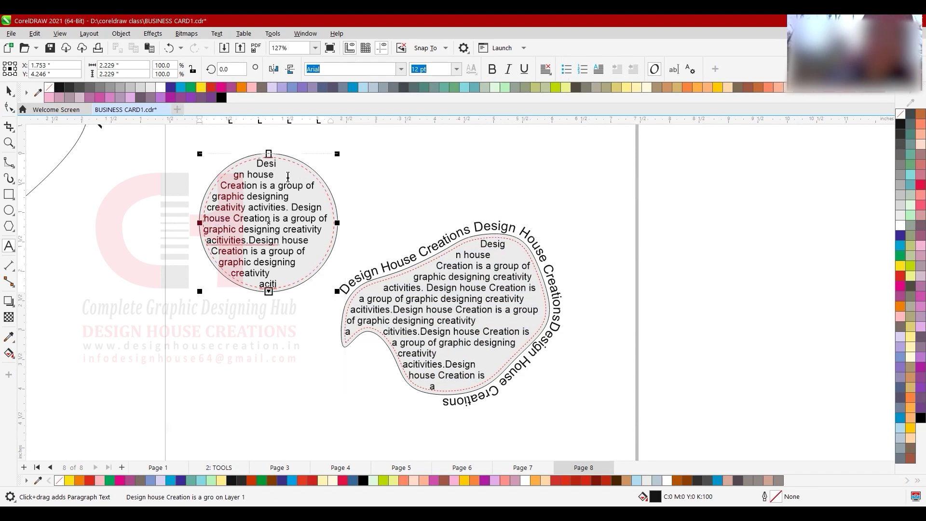
- Add a short 'Ctrl+T' text line beside the circle
left_click(218, 34)
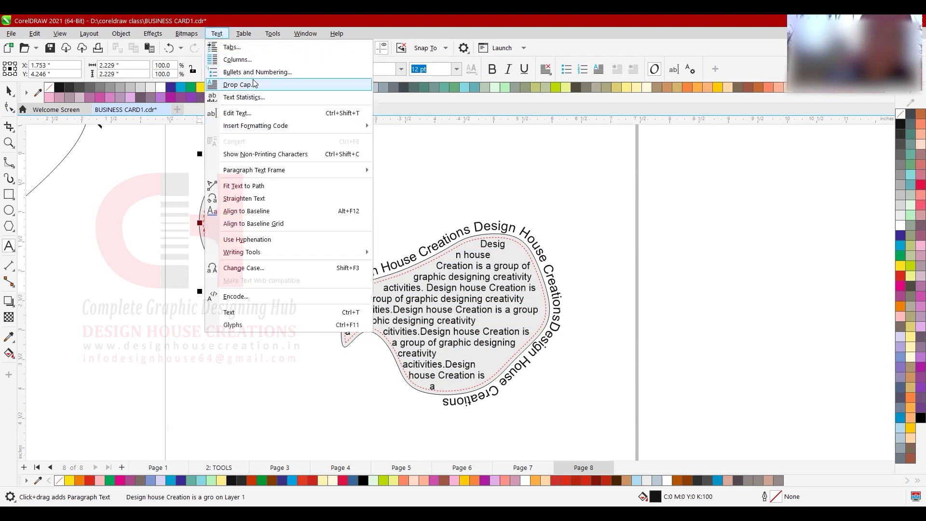
left_click(475, 160)
left_click(284, 193)
left_click(9, 91)
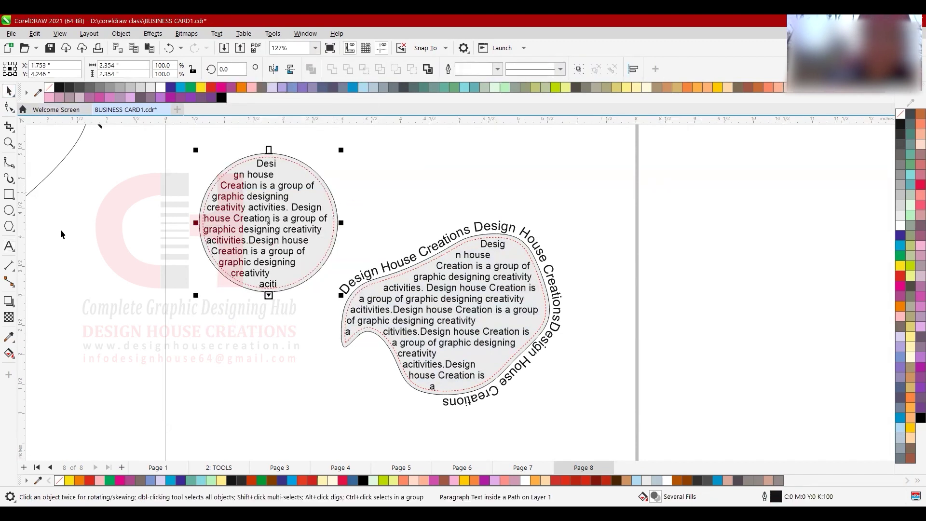
left_click(9, 246)
left_click(349, 188)
type("Ctrl+T")
key("ctrl+space")
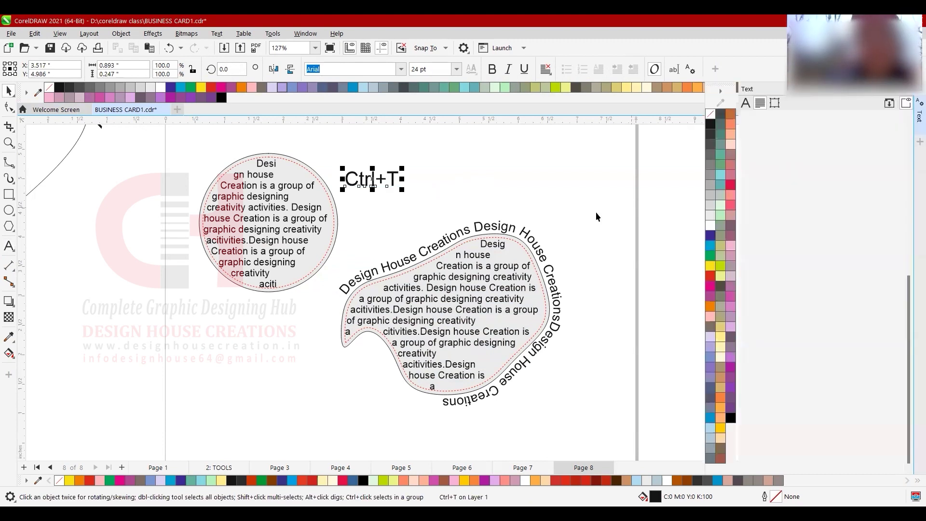
- Open the Text properties docker, float it over the canvas, and resize it compact
key("ctrl+t")
key("Escape")
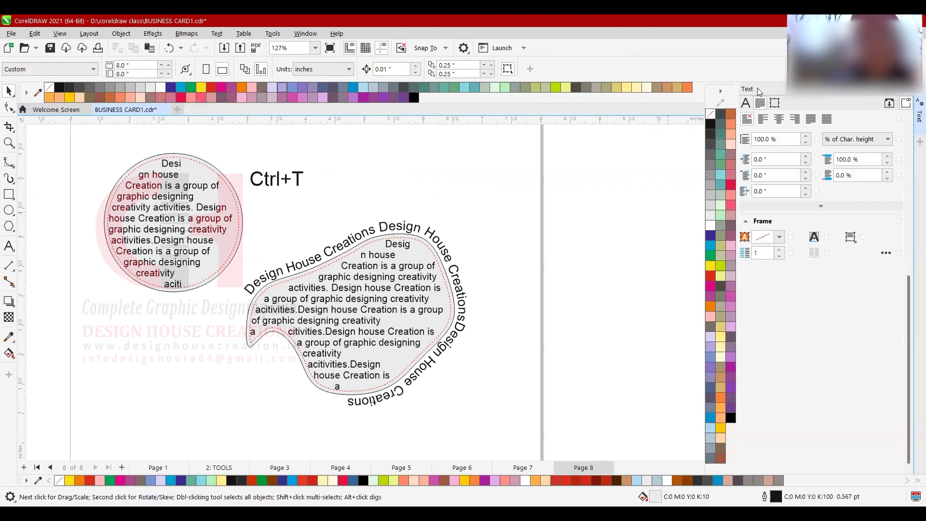
left_click_drag(607, 96, 565, 101)
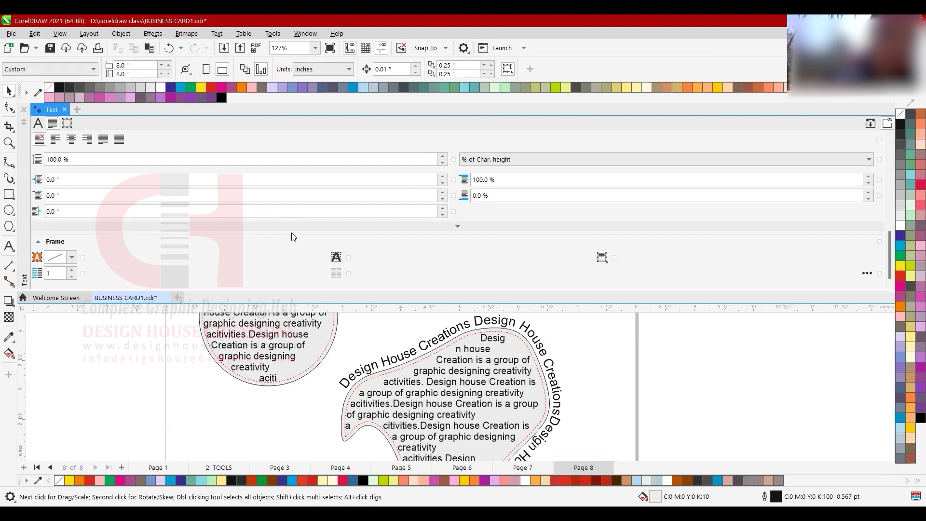
left_click_drag(292, 237, 42, 228)
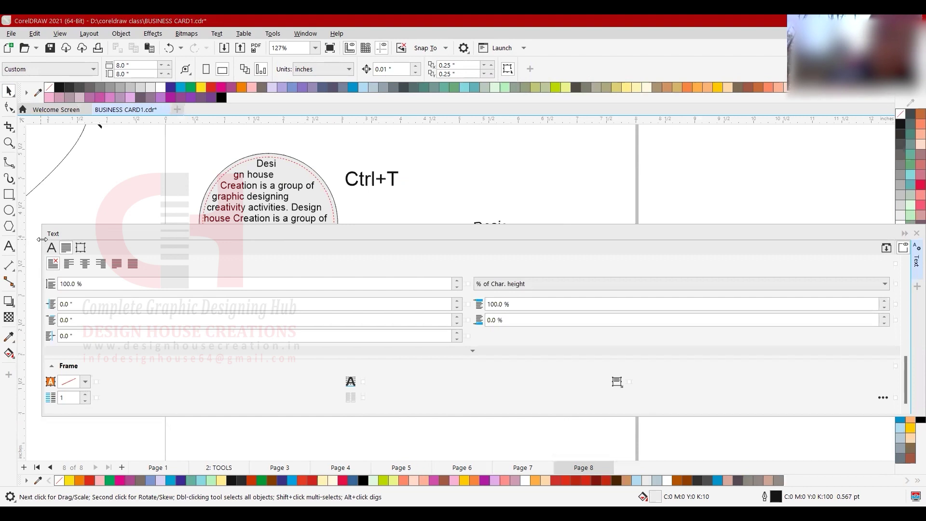
left_click_drag(42, 240, 680, 239)
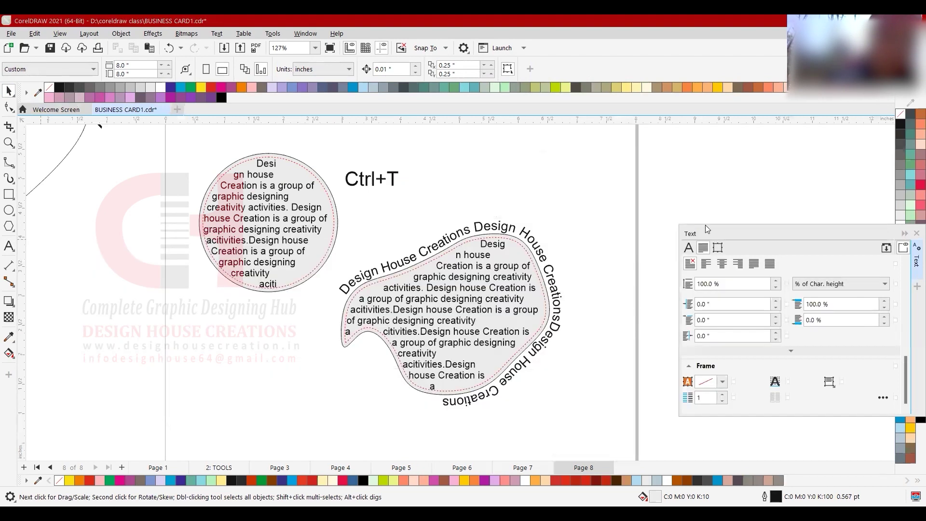
key("ctrl+t")
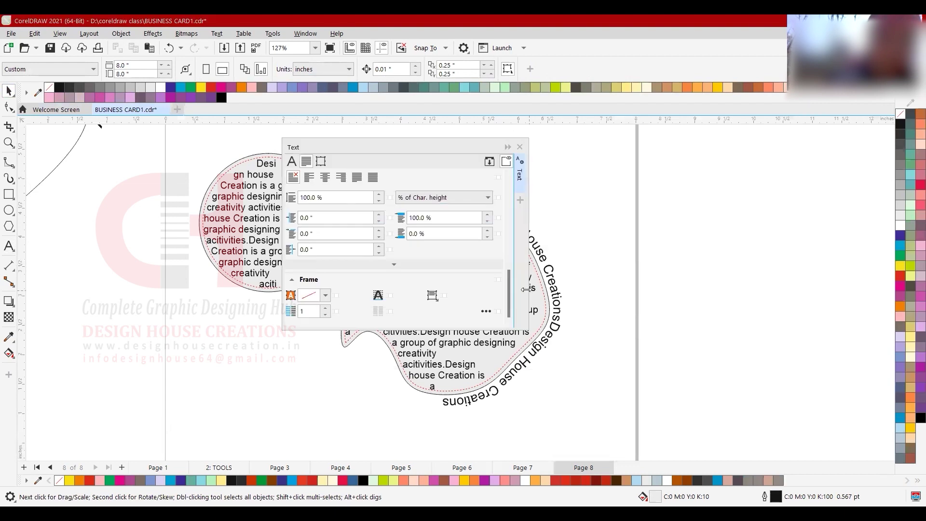
left_click_drag(526, 288, 473, 288)
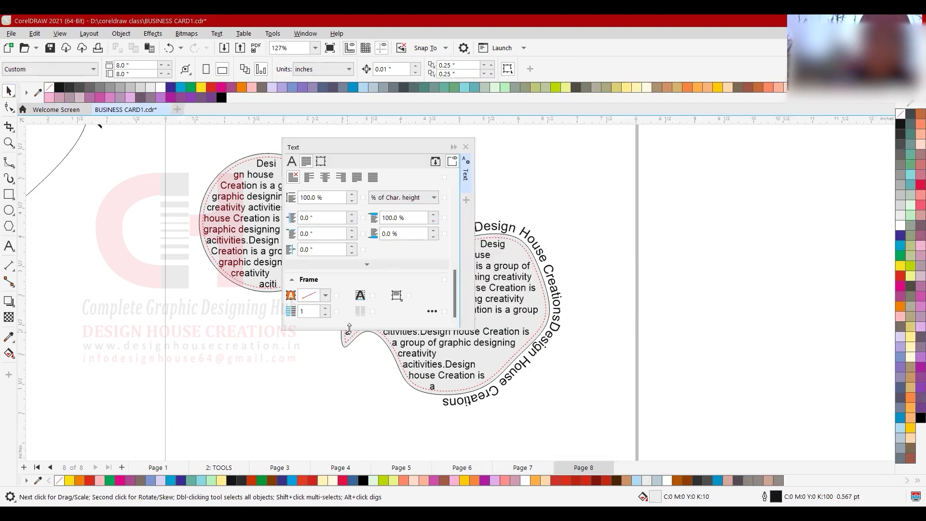
left_click_drag(349, 328, 349, 336)
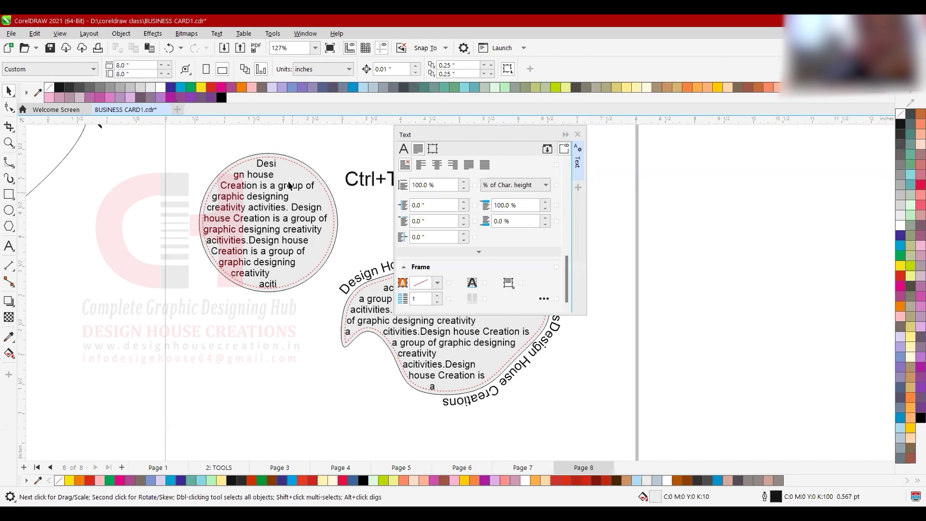
left_click(290, 186)
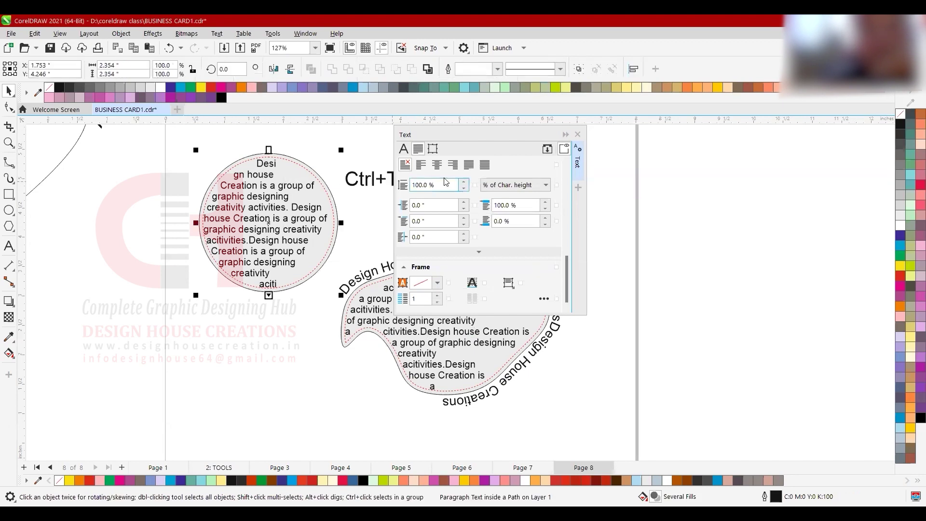
- Change the circle text's font to Calibri Bold-Italic
left_click(403, 150)
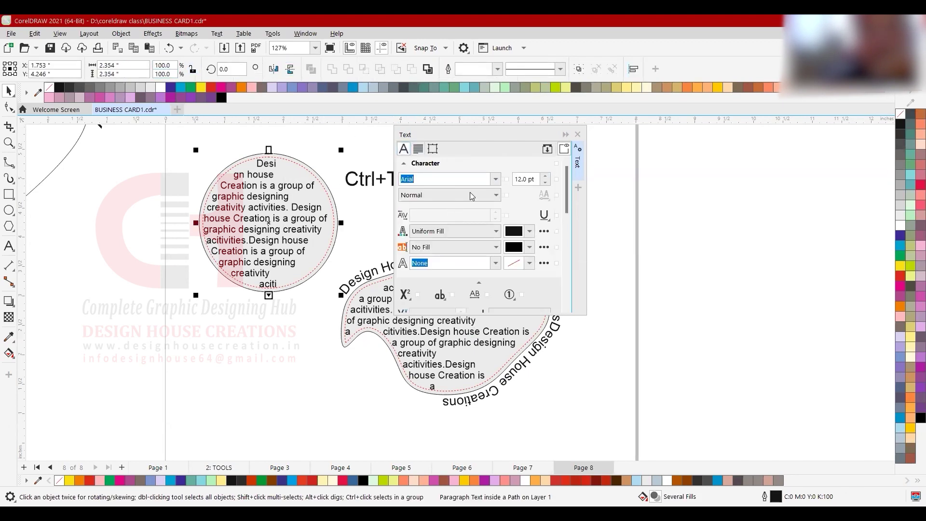
left_click(495, 181)
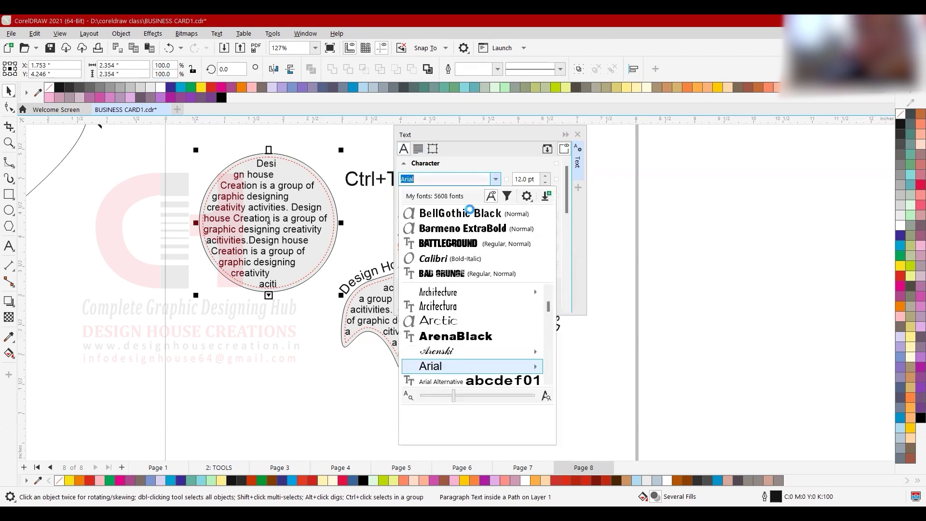
left_click(458, 260)
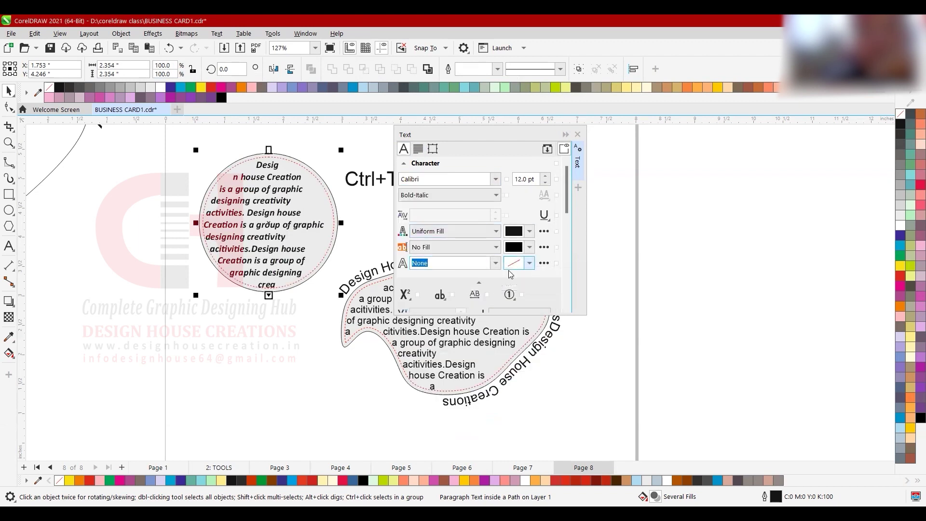
scroll(504, 266, "down", 3)
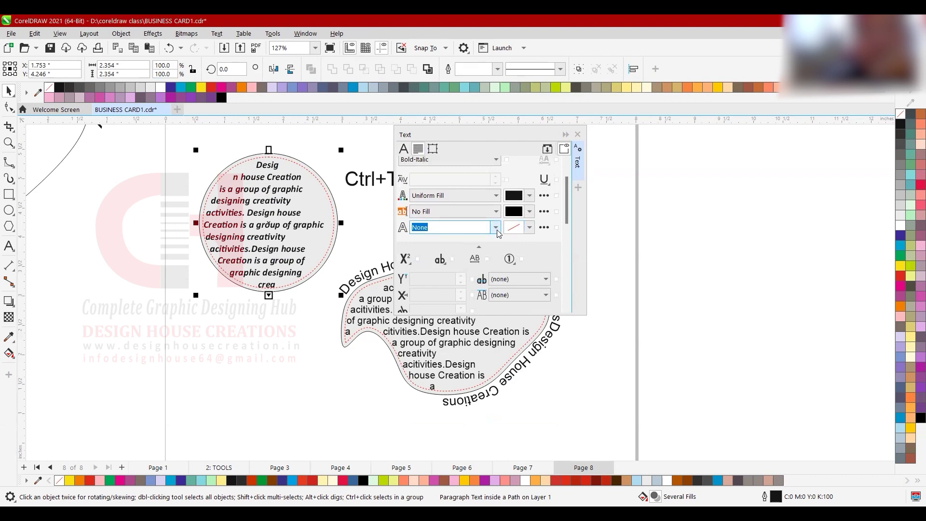
- Give the circle text a 4.0 pt outline, then set the outline back to None
left_click(497, 229)
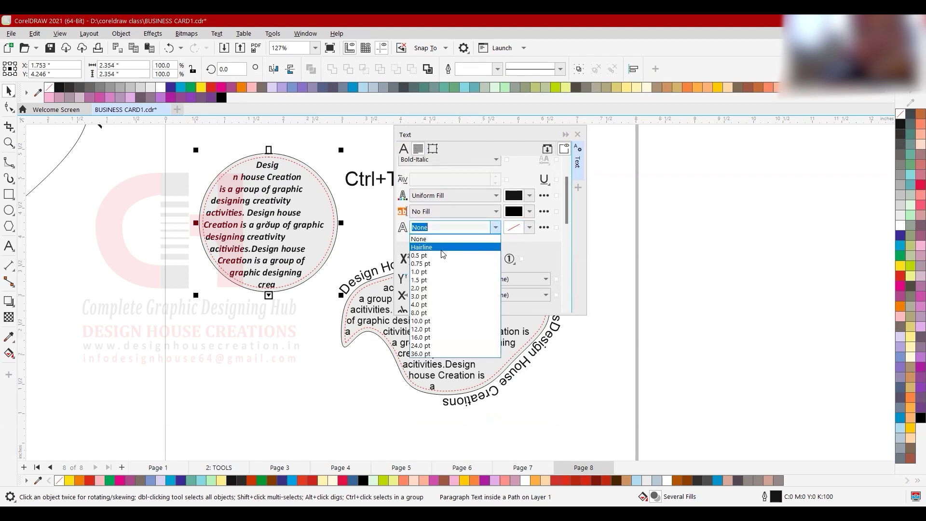
left_click(423, 305)
scroll(277, 179, "up", 3)
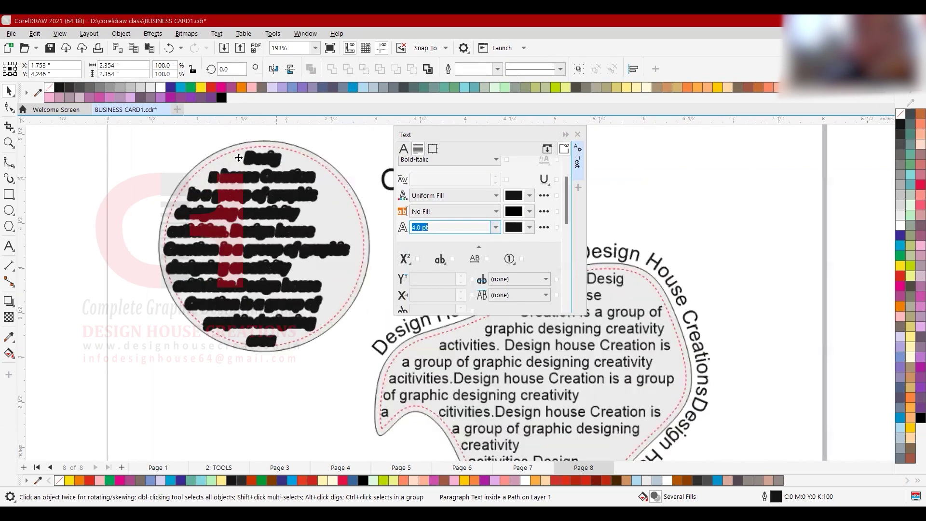
left_click(496, 228)
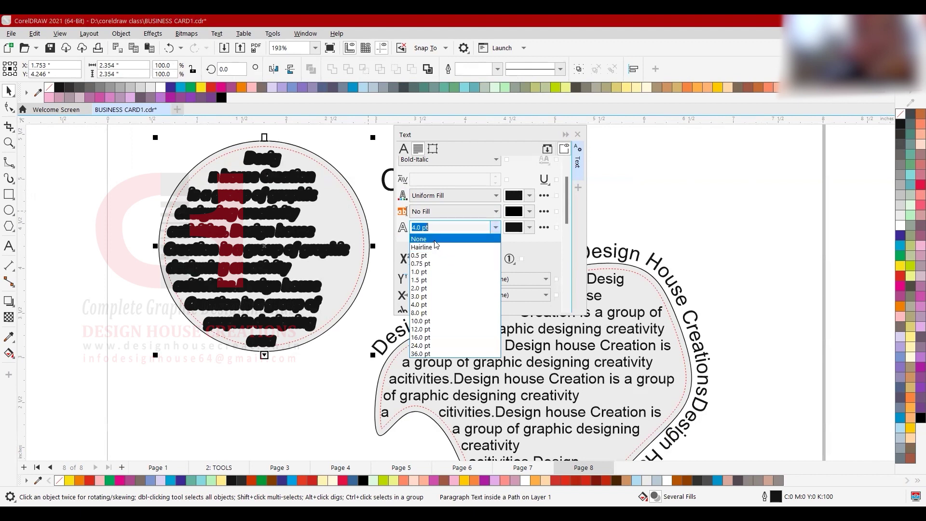
left_click(435, 240)
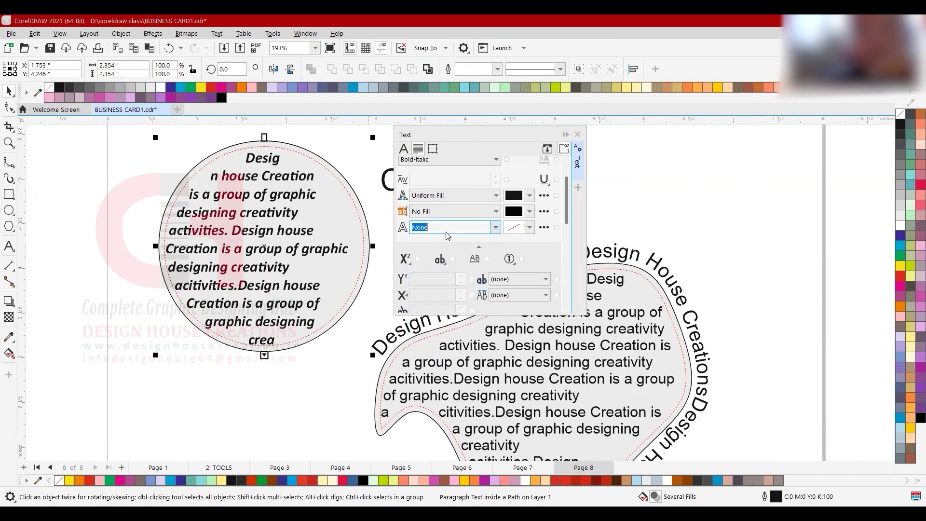
left_click(471, 197)
left_click(471, 197)
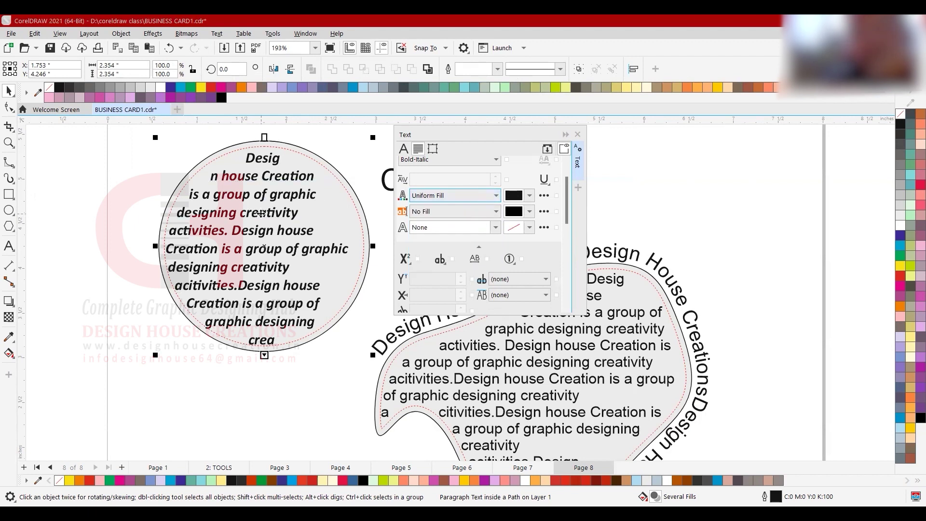
left_click(480, 196)
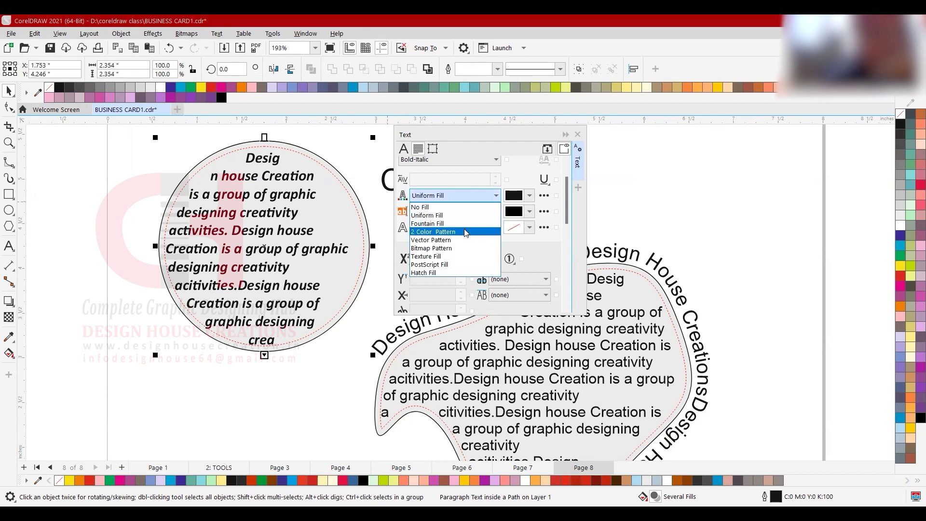
left_click(456, 217)
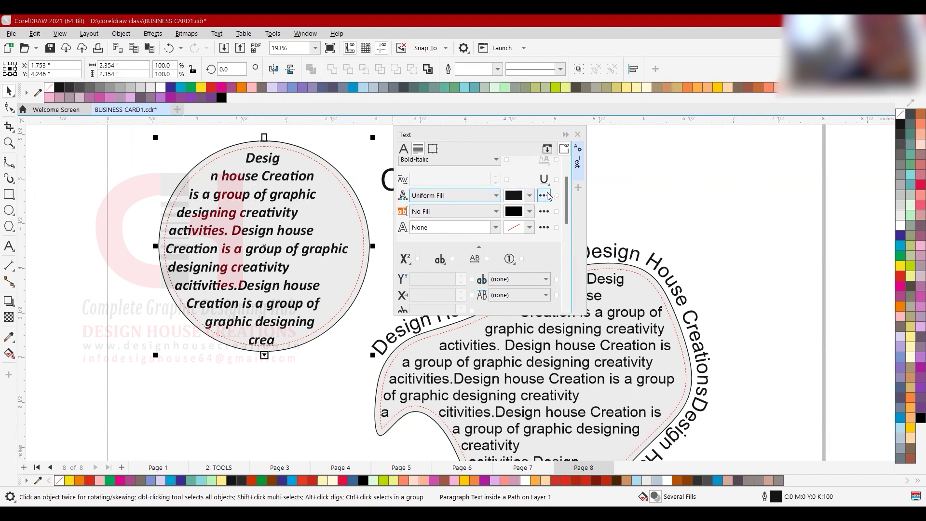
left_click(530, 196)
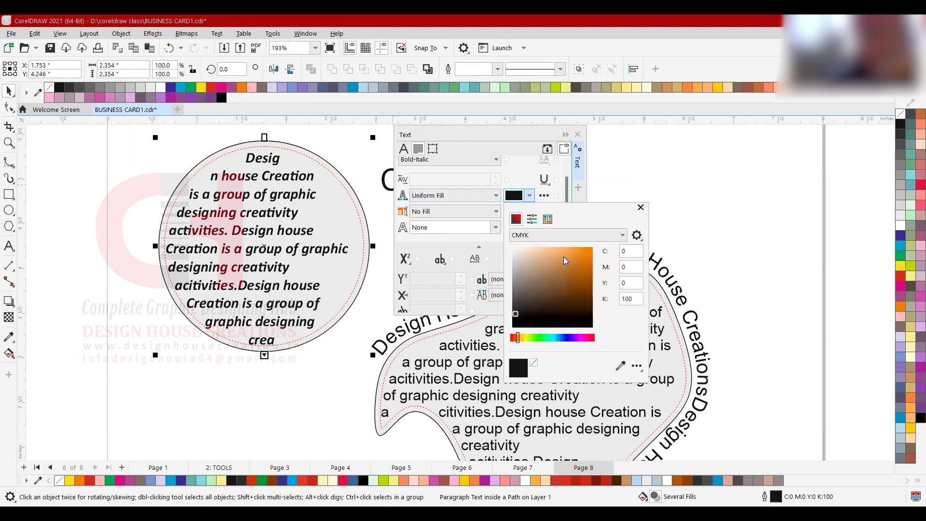
mouse_move(564, 257)
left_mouse_down()
mouse_move(630, 312)
mouse_move(583, 287)
mouse_move(503, 331)
left_mouse_up()
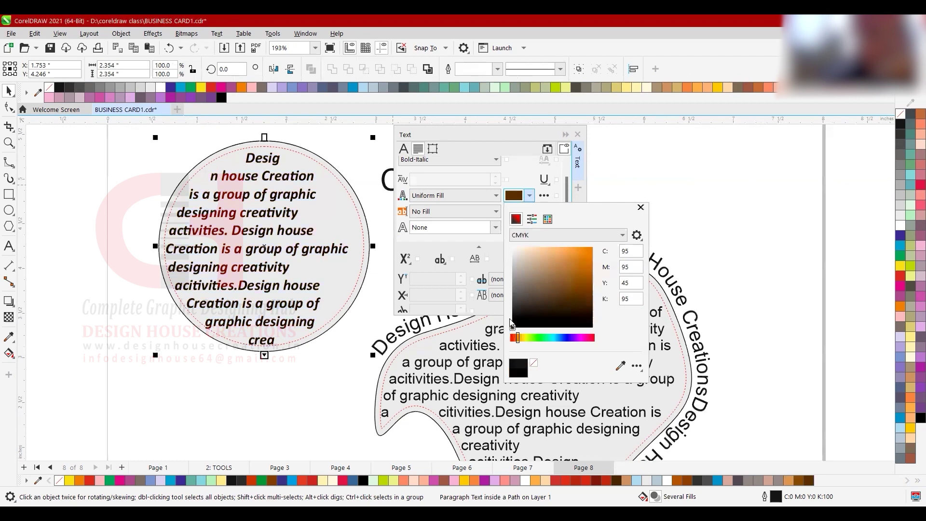
left_click(461, 198)
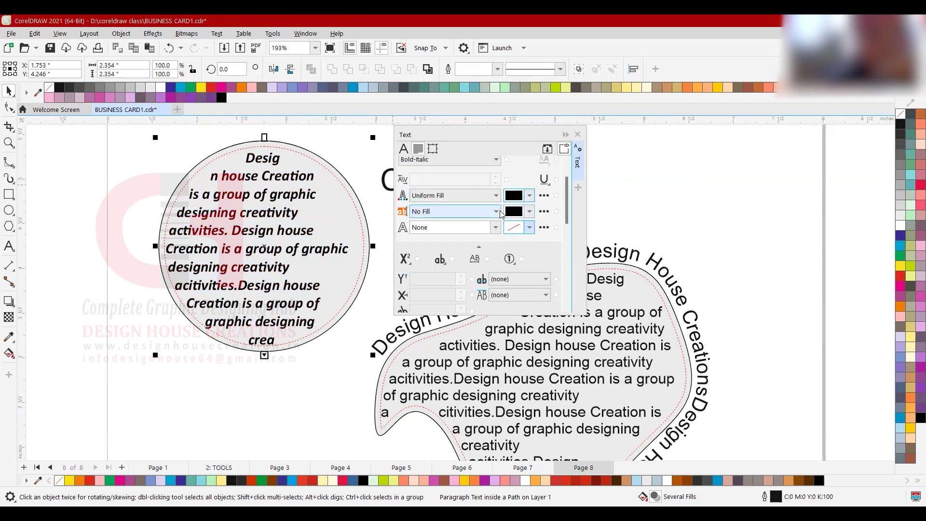
left_click(496, 212)
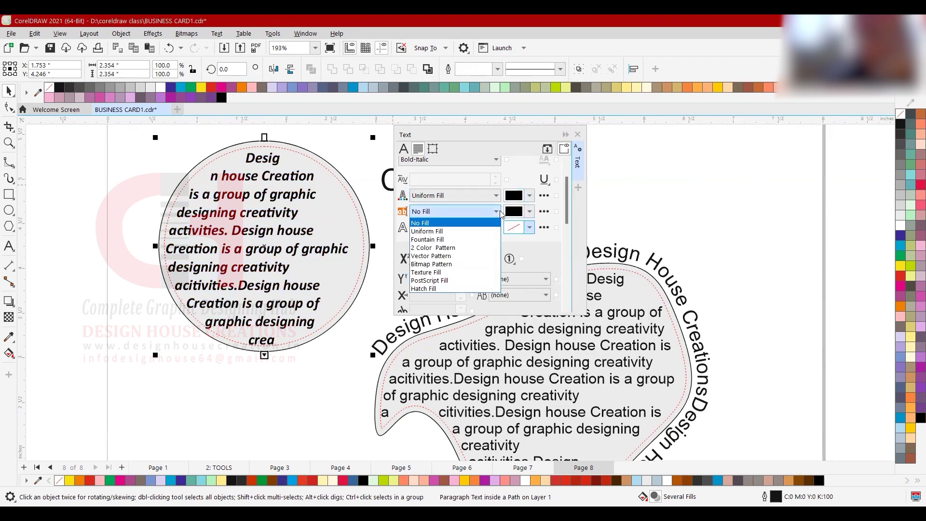
left_click(463, 231)
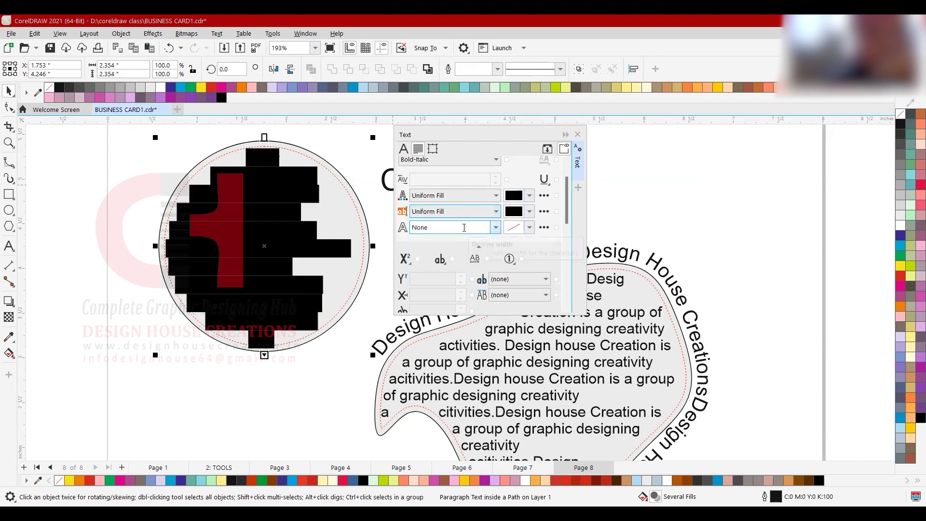
left_click(530, 213)
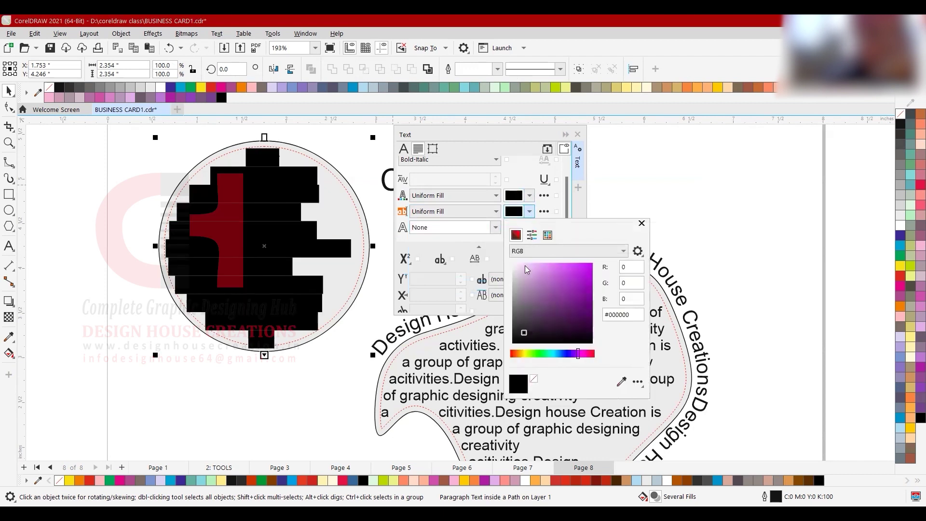
mouse_move(522, 265)
left_mouse_down()
mouse_move(514, 264)
mouse_move(525, 266)
mouse_move(534, 295)
left_mouse_up()
left_click(524, 353)
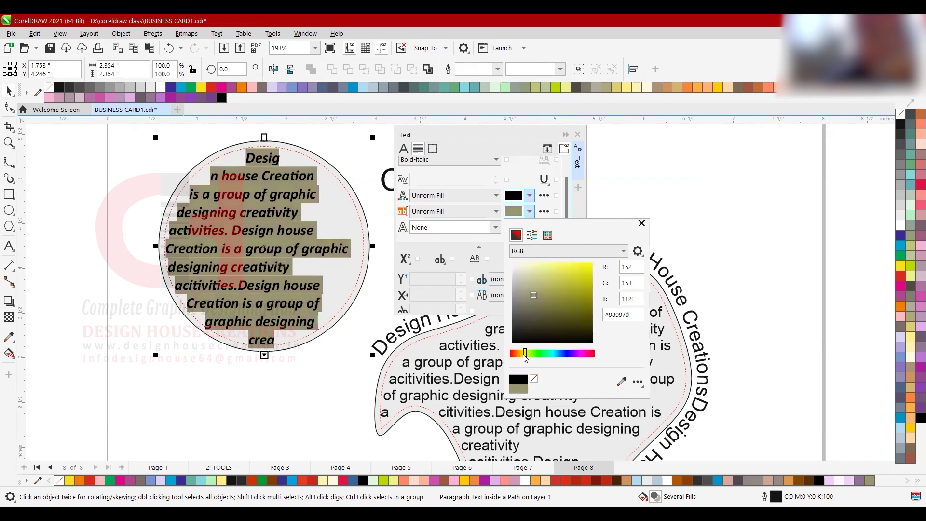
left_click_drag(525, 357, 521, 355)
mouse_move(534, 295)
left_mouse_down()
mouse_move(560, 269)
mouse_move(524, 262)
left_mouse_up()
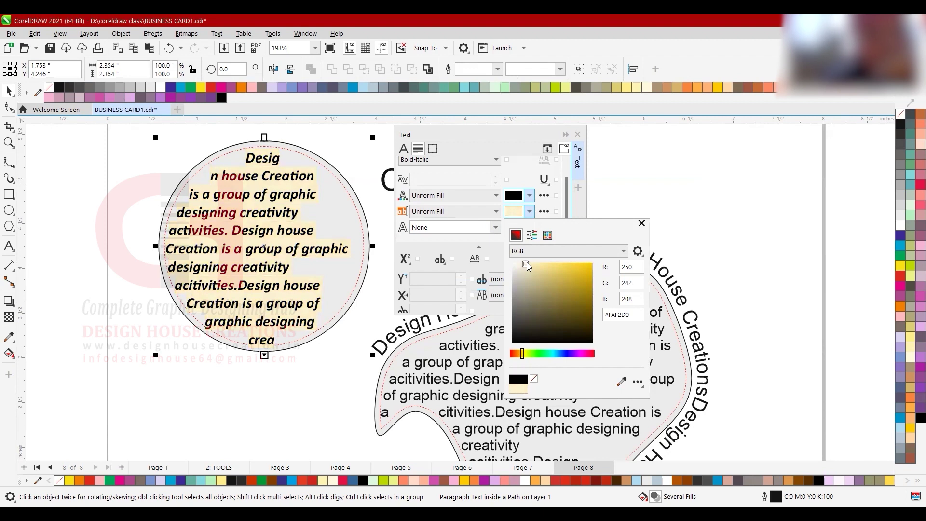
mouse_move(524, 263)
left_mouse_down()
mouse_move(576, 267)
mouse_move(569, 278)
mouse_move(519, 278)
mouse_move(518, 267)
mouse_move(532, 264)
left_mouse_up()
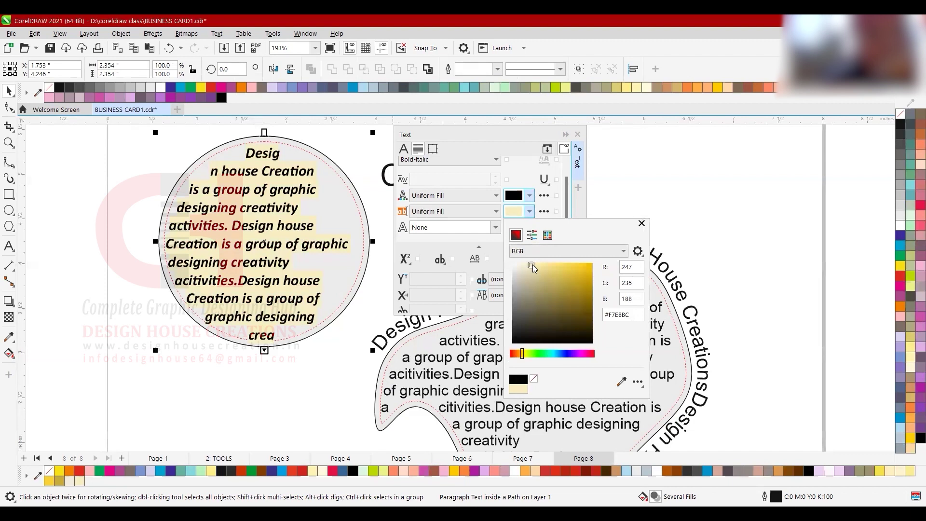
left_click(476, 217)
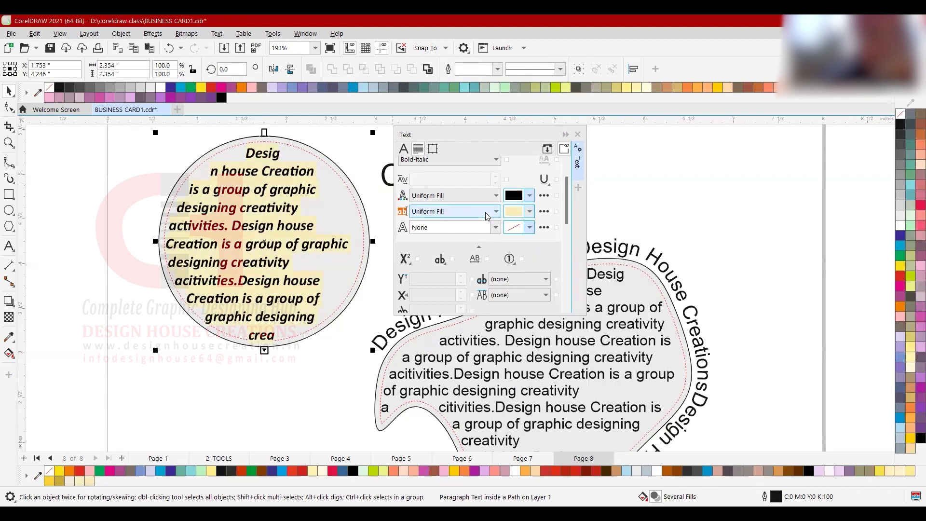
left_click(486, 213)
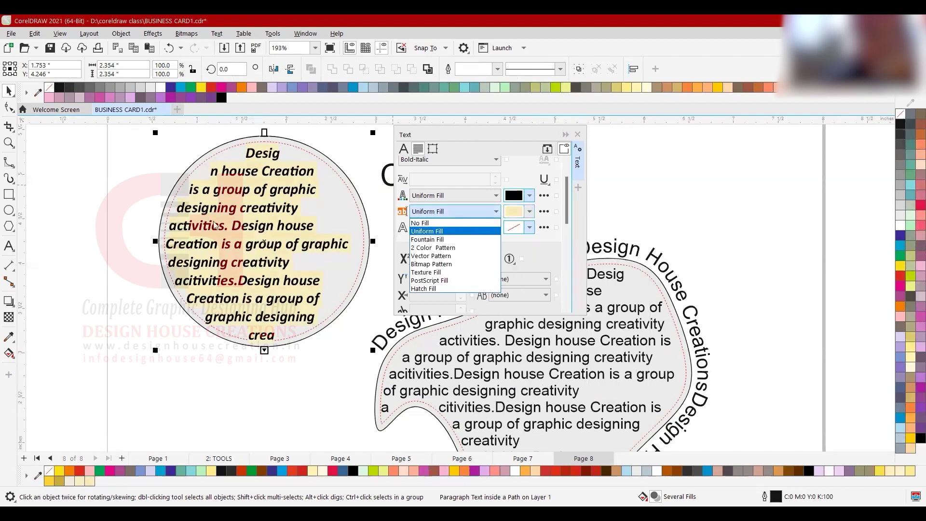
left_click(429, 222)
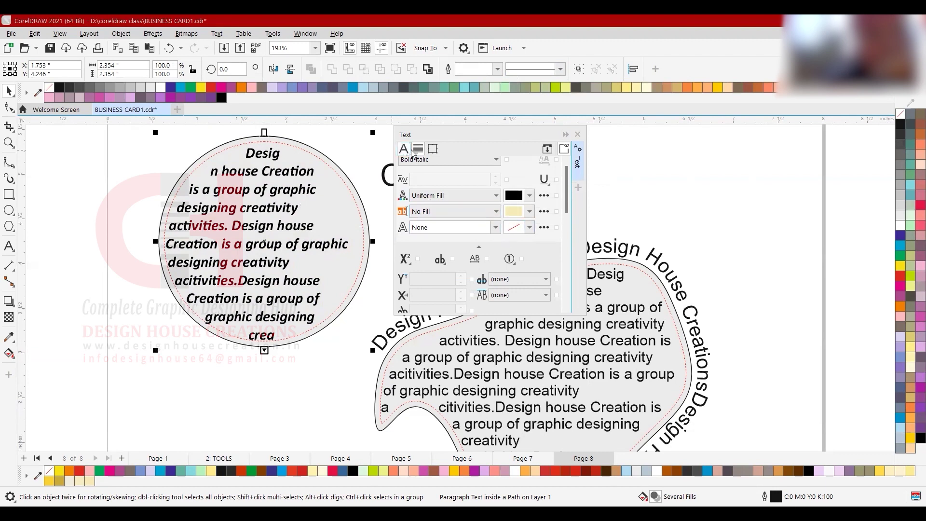
- Reduce the circle text's font size to 9 pt and show its Paragraph settings
scroll(502, 210, "up", 1)
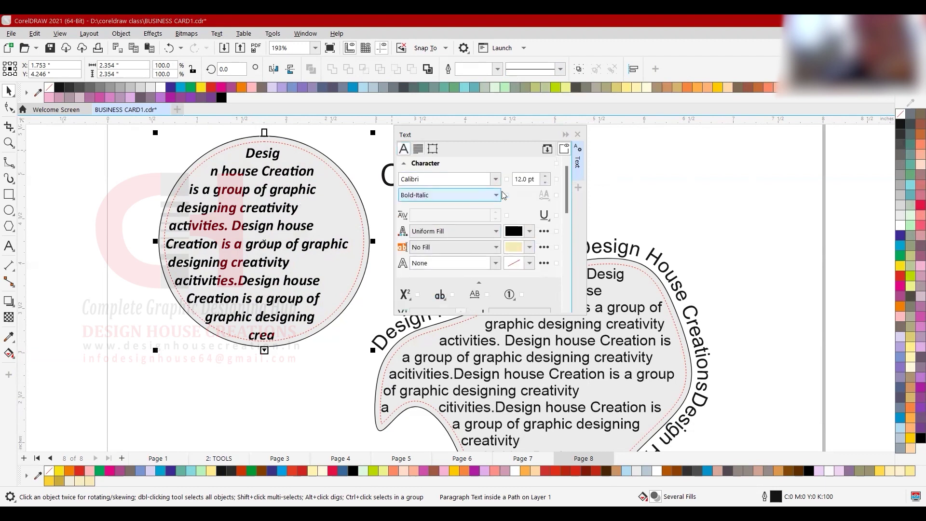
left_click(546, 184)
left_click(546, 184)
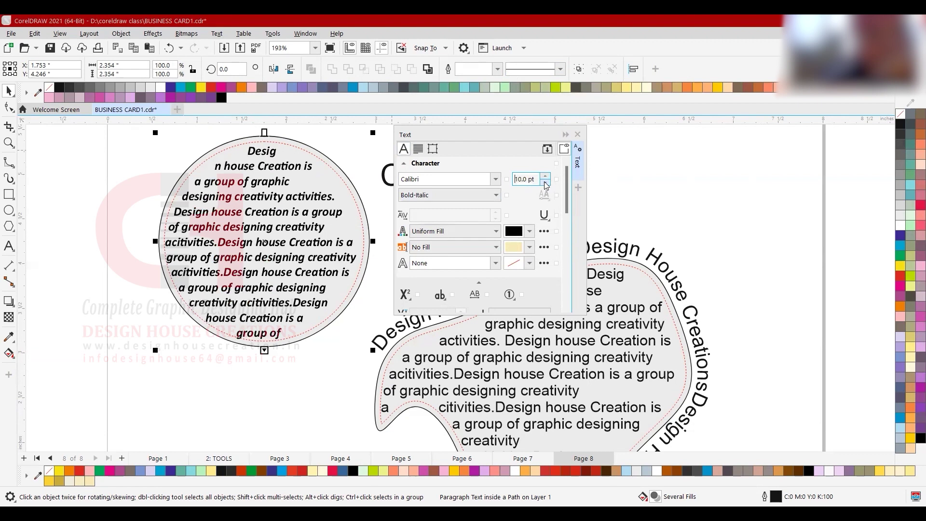
left_click(546, 183)
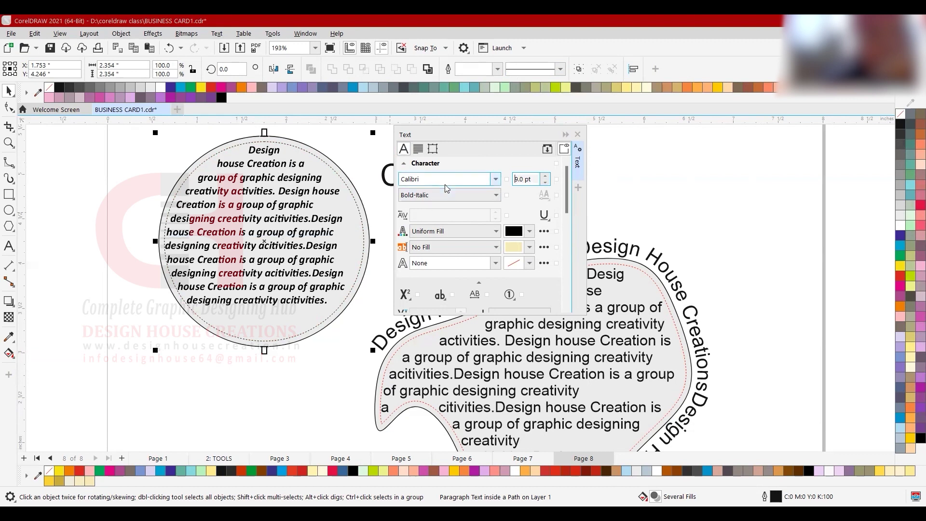
left_click(546, 176)
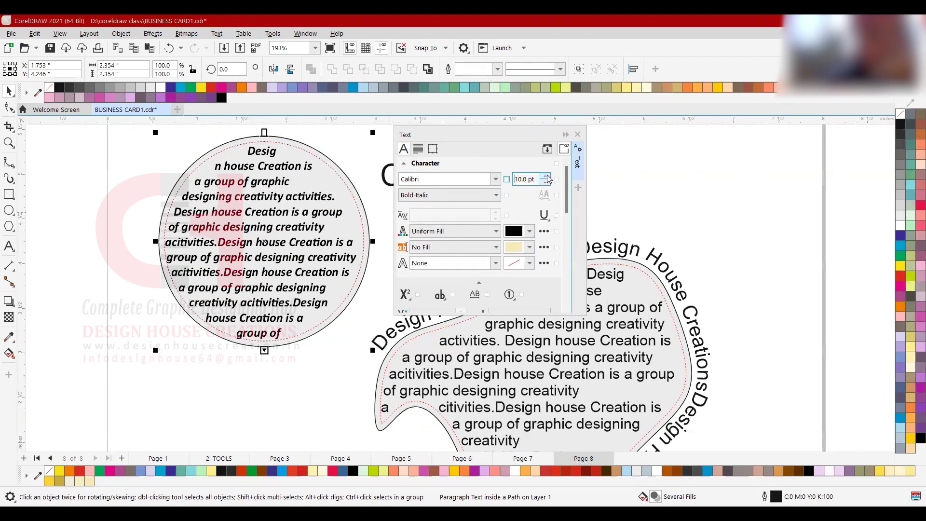
left_click(546, 183)
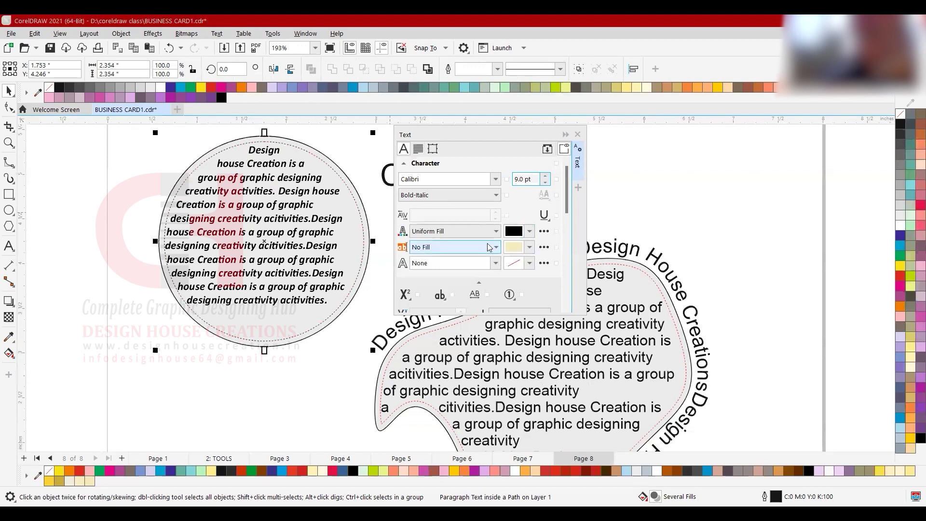
scroll(491, 236, "down", 1)
scroll(492, 240, "up", 1)
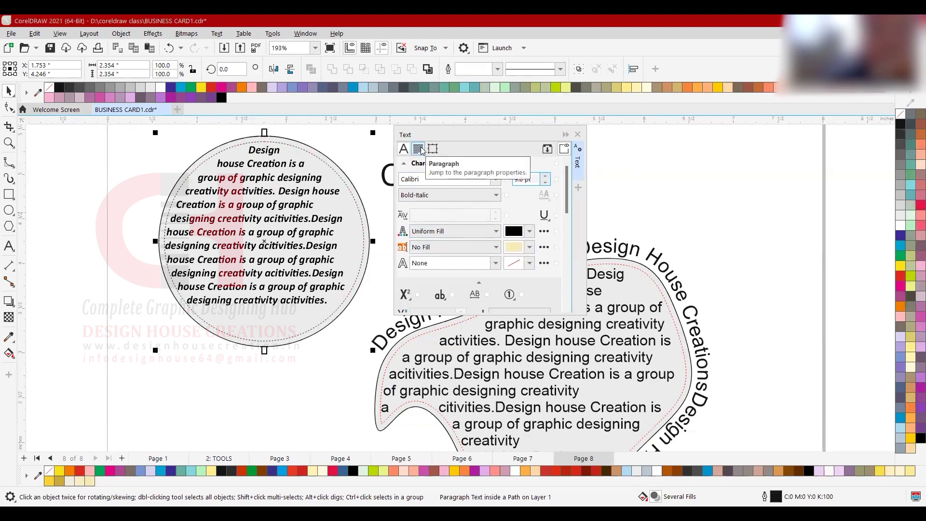
left_click(419, 149)
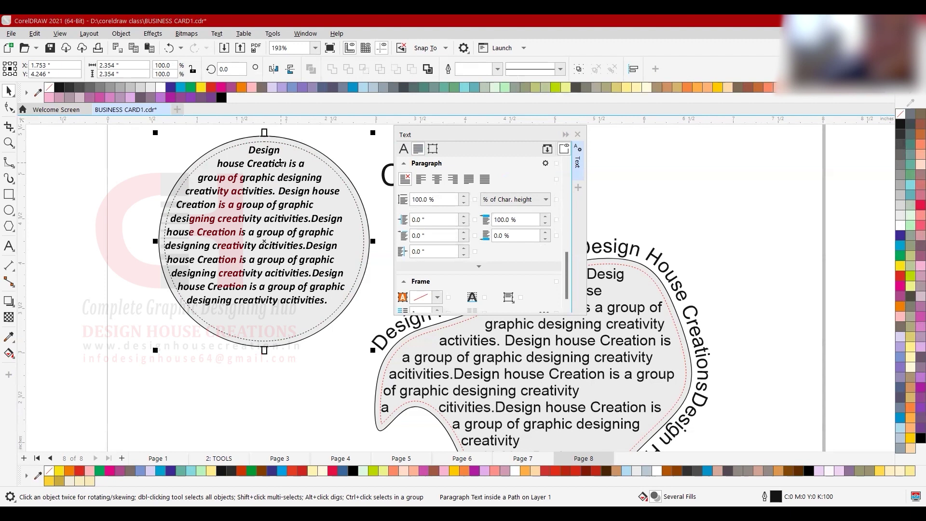
scroll(282, 163, "up", 3)
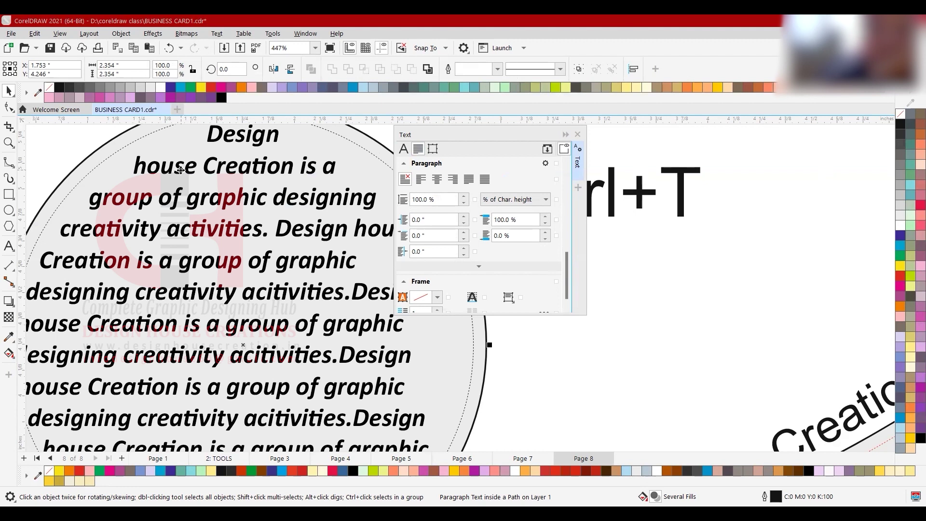
- Try center, right and left alignment, settling on full justification for the circle text
left_click(437, 180)
scroll(197, 194, "down", 4)
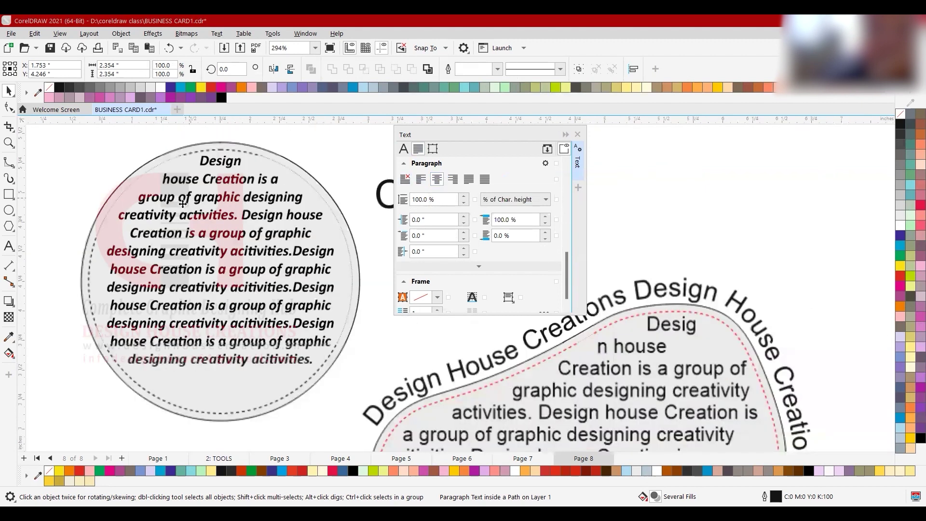
scroll(204, 192, "up", 1)
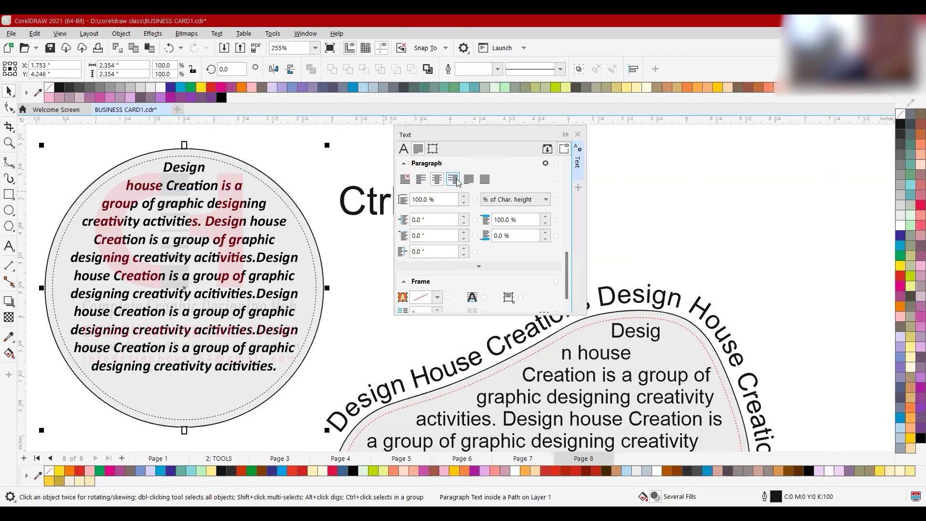
left_click(453, 180)
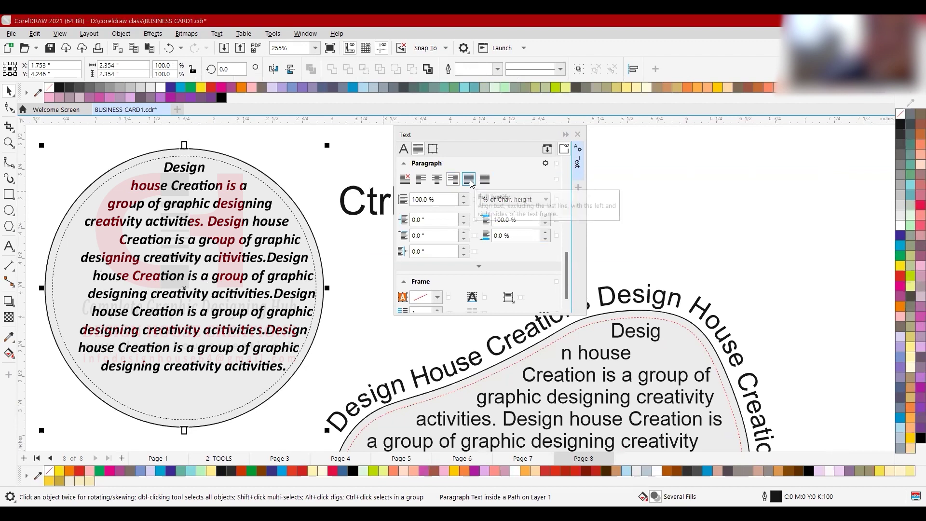
left_click(469, 180)
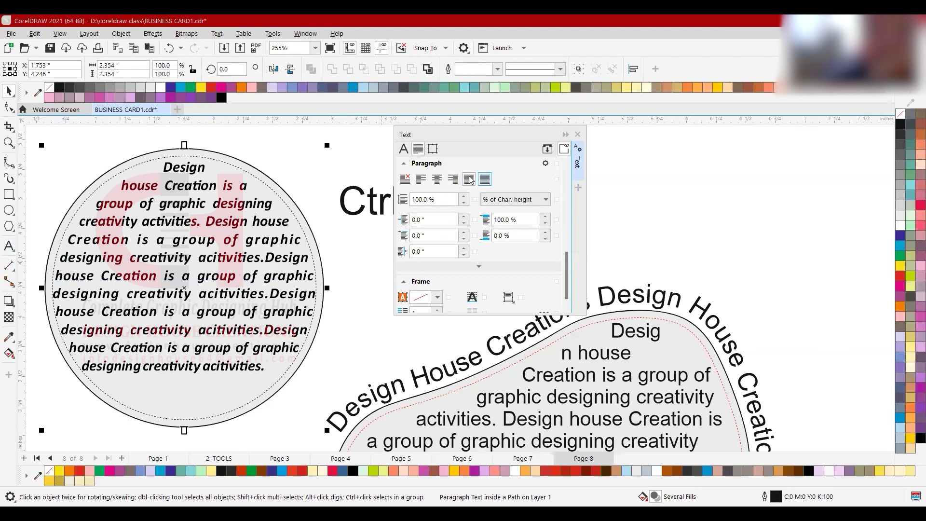
left_click(419, 180)
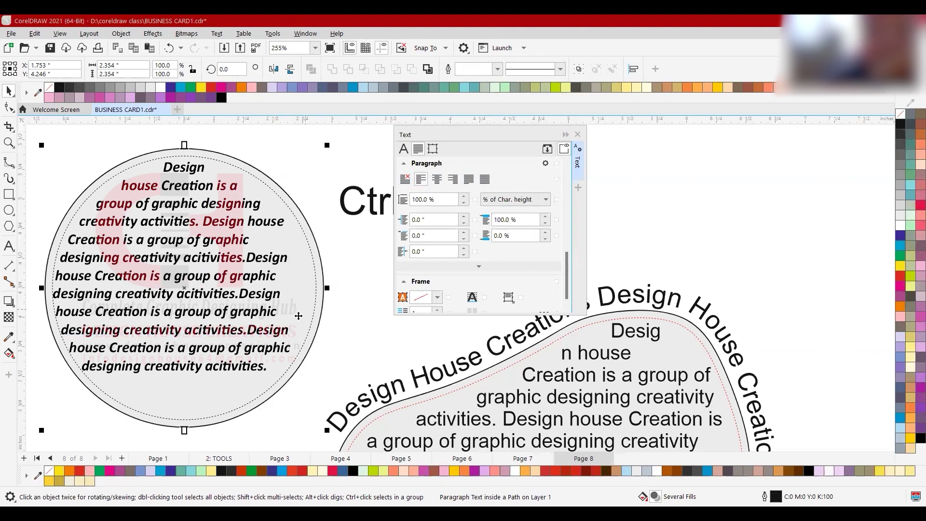
left_click(470, 180)
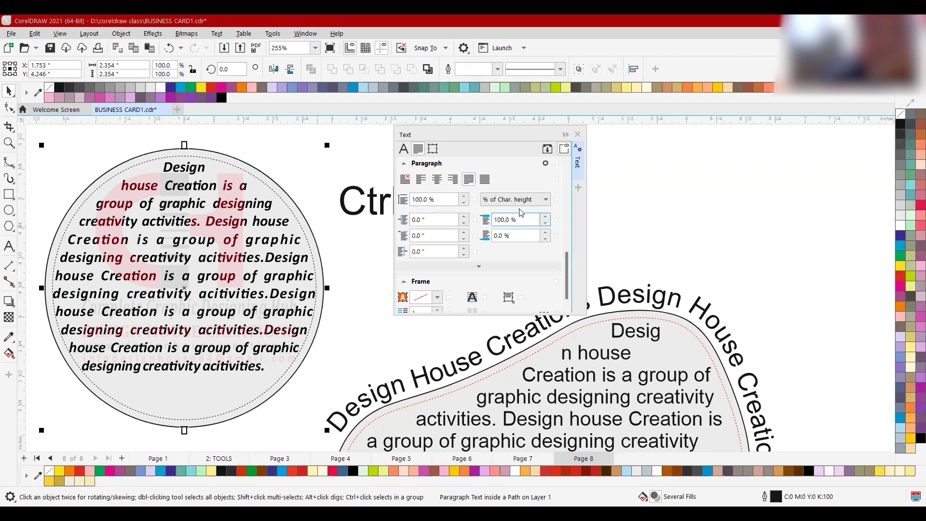
- Raise the circle text's line spacing to 106%
left_click(465, 196)
left_click(465, 196)
left_click(465, 196)
left_click(465, 196)
left_click(465, 196)
left_click(464, 196)
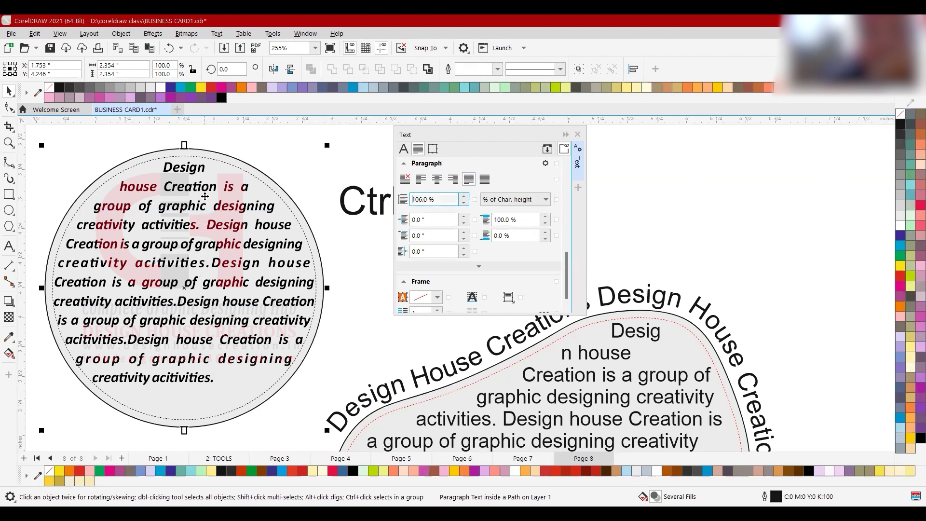
- Lower the circle text's line spacing back to 100%
scroll(211, 195, "up", 3)
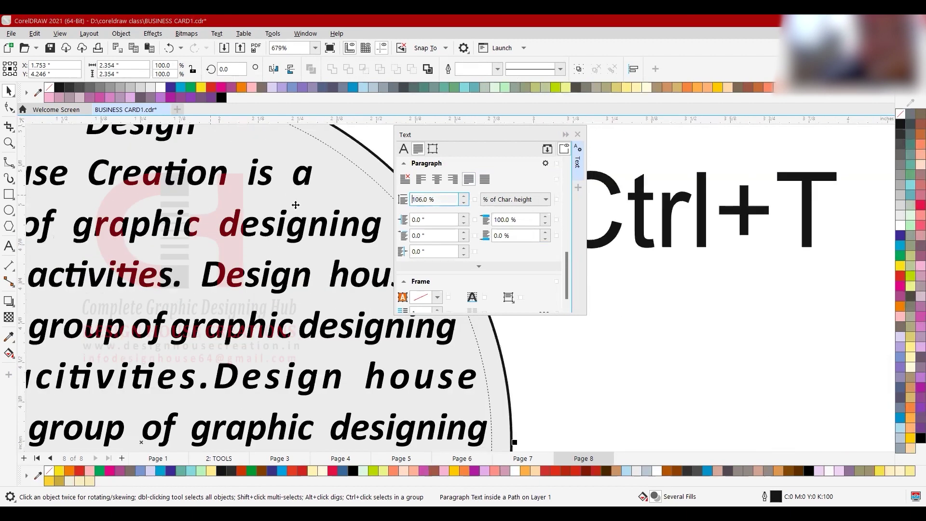
left_click(465, 203)
left_click(465, 203)
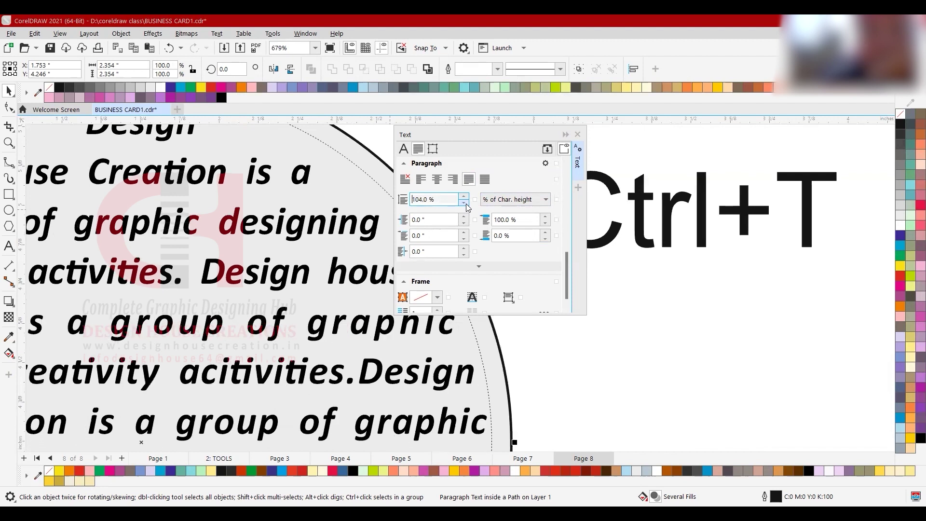
left_click(465, 203)
left_click(466, 203)
left_click(466, 203)
left_click(466, 203)
scroll(344, 218, "down", 3)
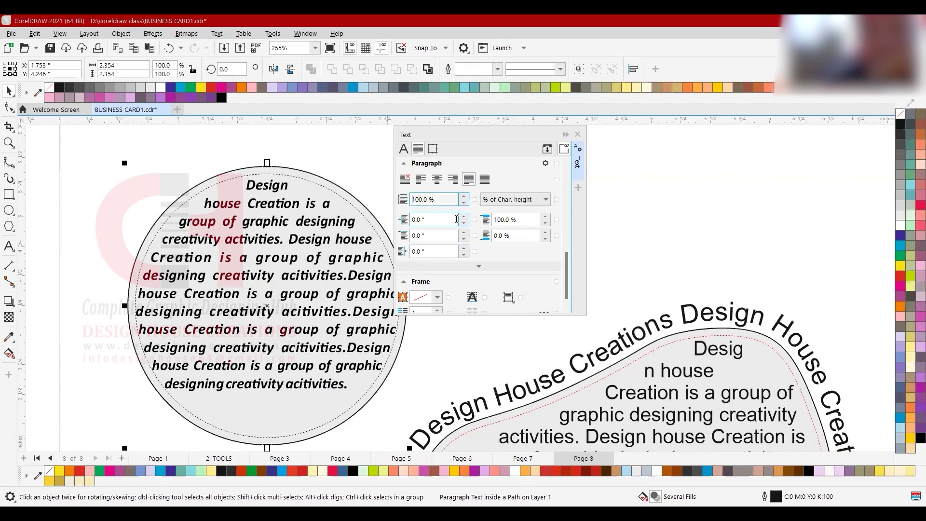
- Raise the line spacing to 116%, then select all of the circle's text
left_click(465, 197)
left_click(465, 197)
left_click(465, 197)
left_click(465, 197)
left_click(465, 197)
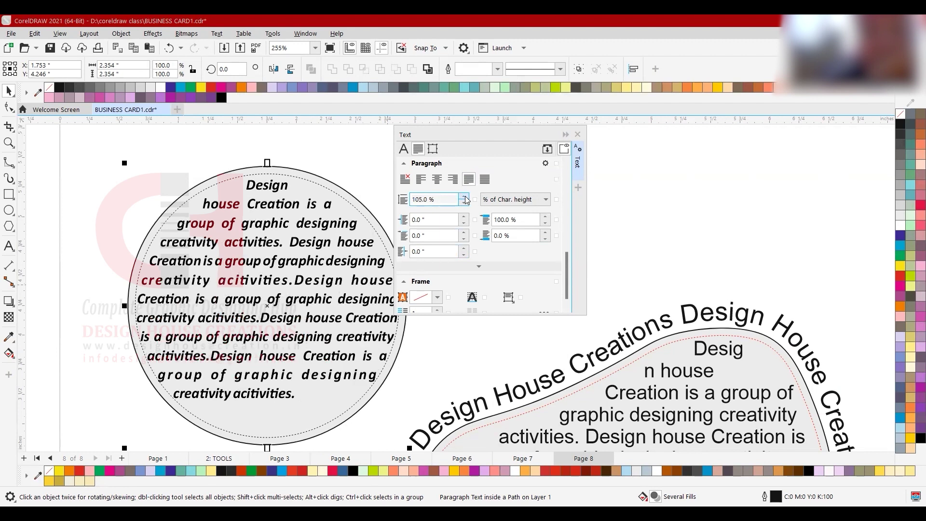
left_click(465, 197)
left_click(465, 198)
left_click(465, 197)
left_click(465, 197)
left_click(465, 198)
left_click(465, 198)
left_click(465, 198)
left_click(465, 197)
left_click(465, 197)
left_click(465, 197)
left_click(465, 197)
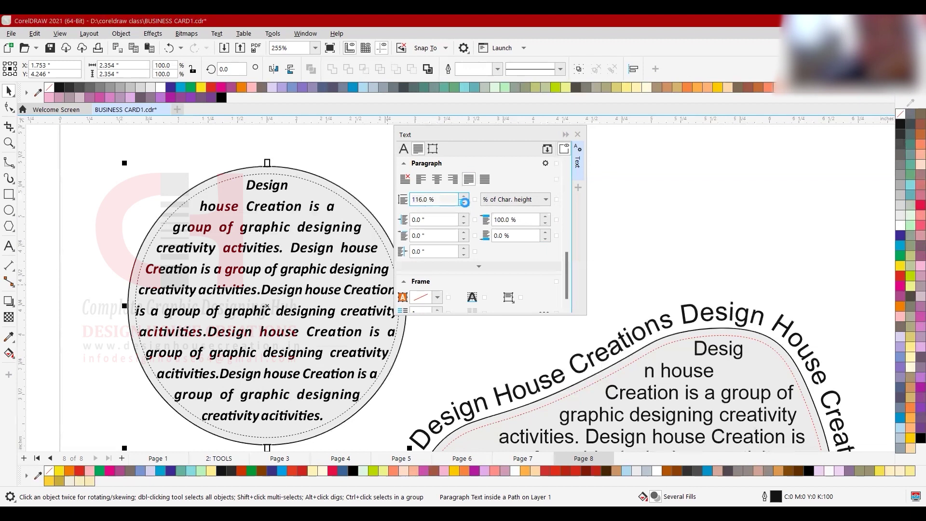
left_click(463, 203)
left_click(464, 195)
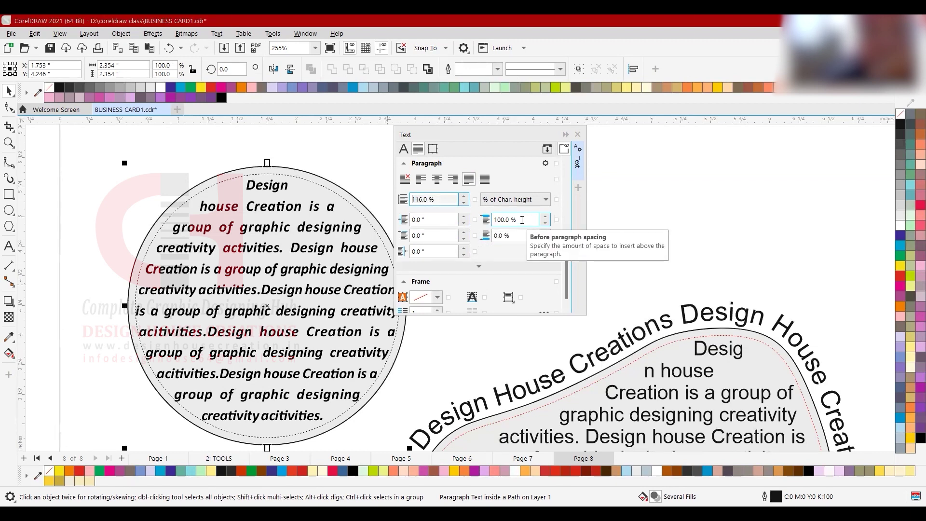
left_click(224, 239)
key("ctrl+a")
key("ctrl+c")
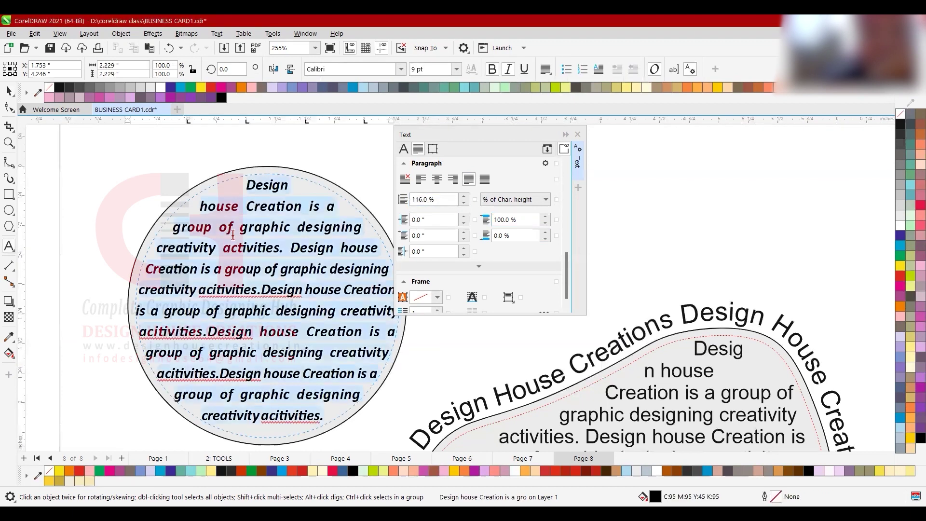
- Draw a paragraph text frame above the circle, paste the copied text, and make it taller
scroll(237, 264, "down", 5)
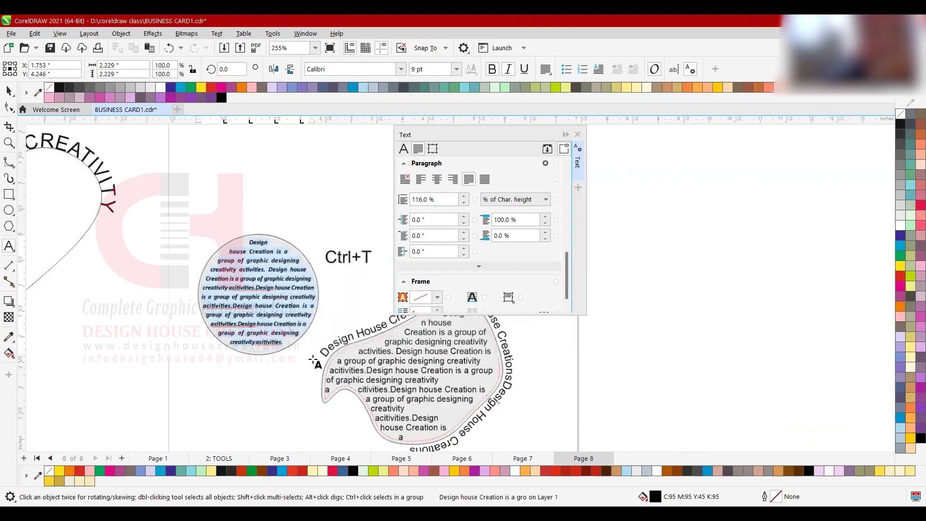
scroll(315, 338, "down", 1)
scroll(378, 201, "up", 3)
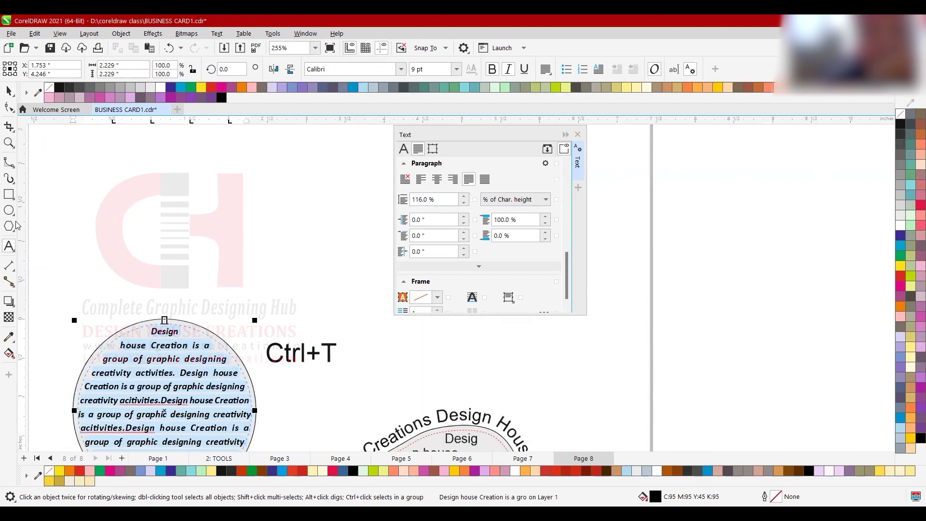
left_click(9, 244)
left_click_drag(137, 146, 206, 188)
left_click_drag(288, 238, 336, 280)
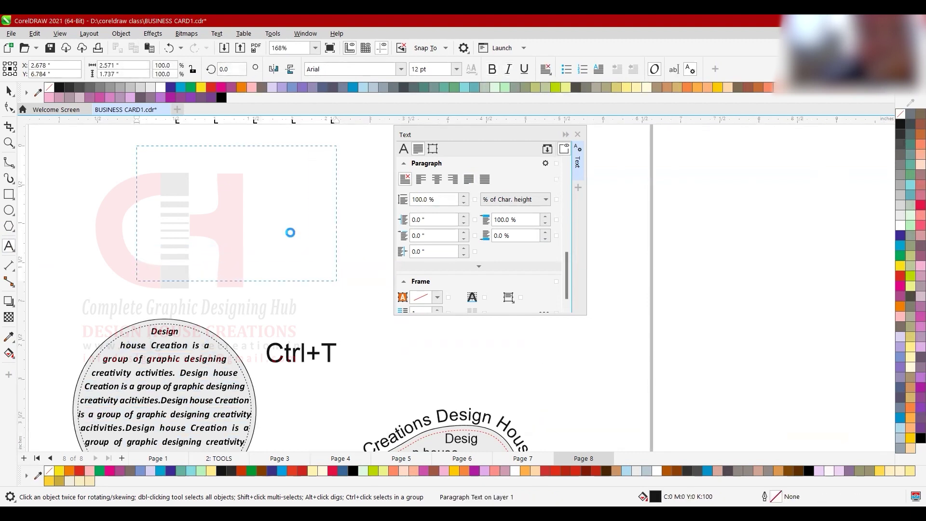
key("ctrl+v")
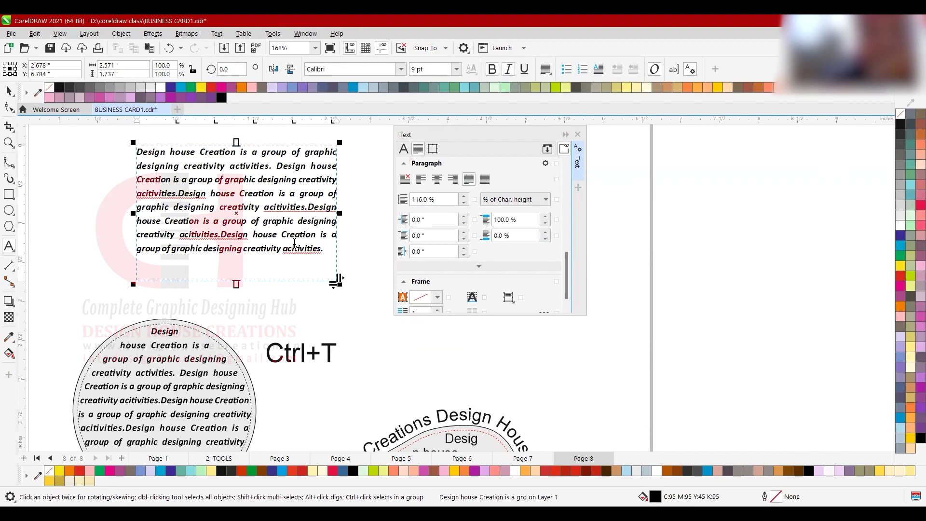
left_click_drag(237, 288, 244, 348)
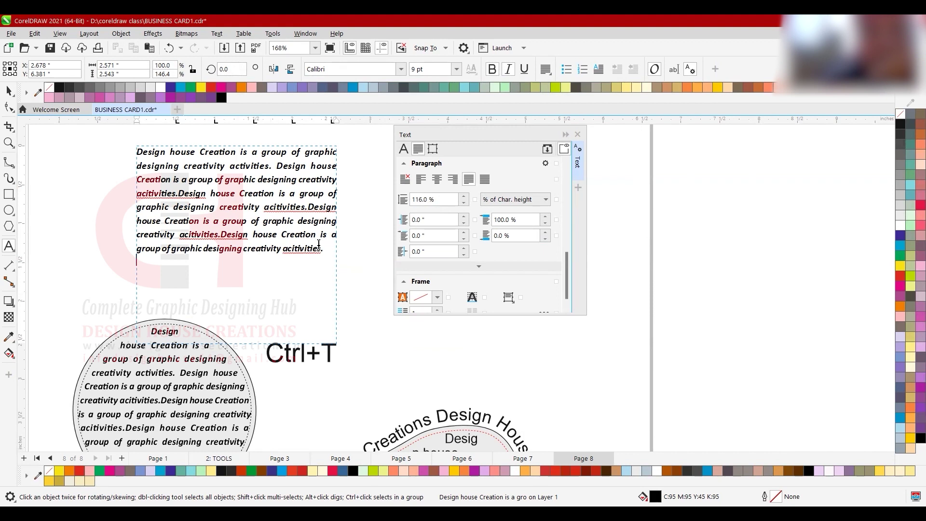
- Paste two more copies of the paragraph on new lines in the frame
left_click_drag(323, 248, 137, 151)
left_click_drag(207, 164, 186, 194)
key("ctrl+c")
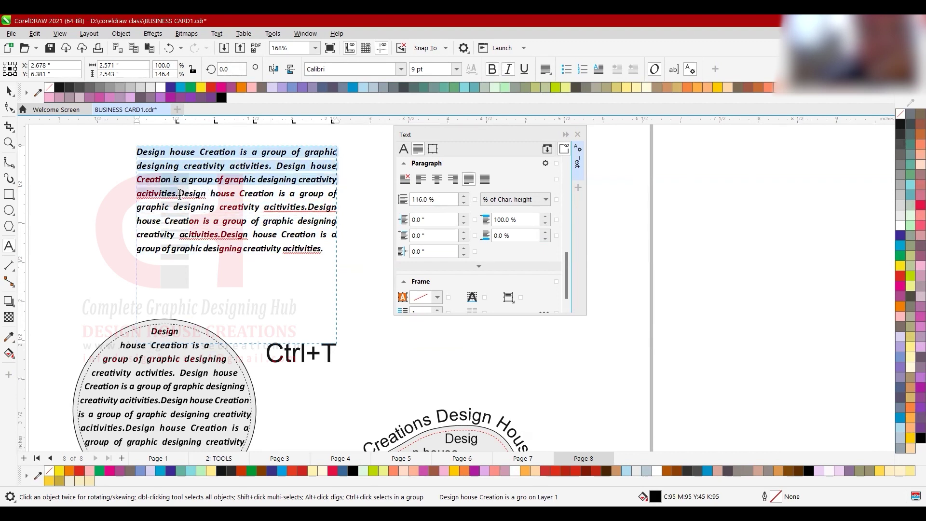
left_click(318, 248)
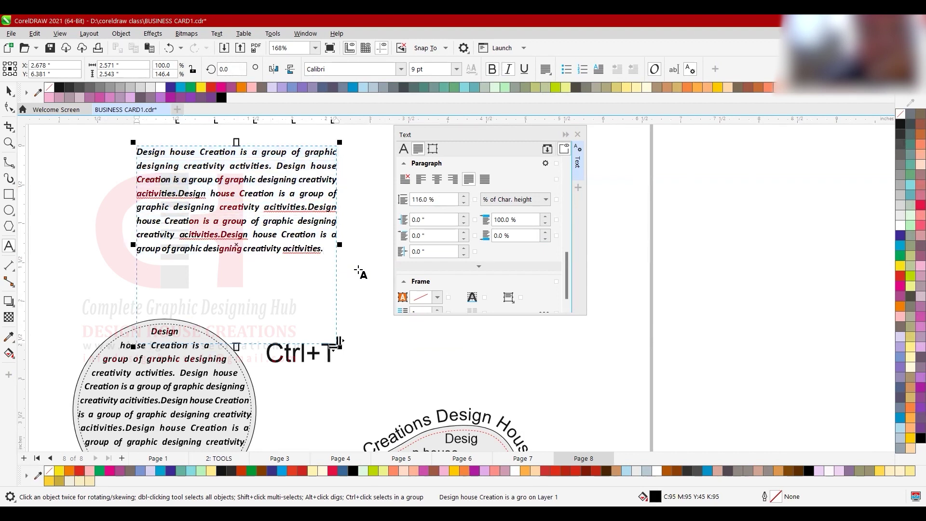
key("Return")
key("ctrl+v")
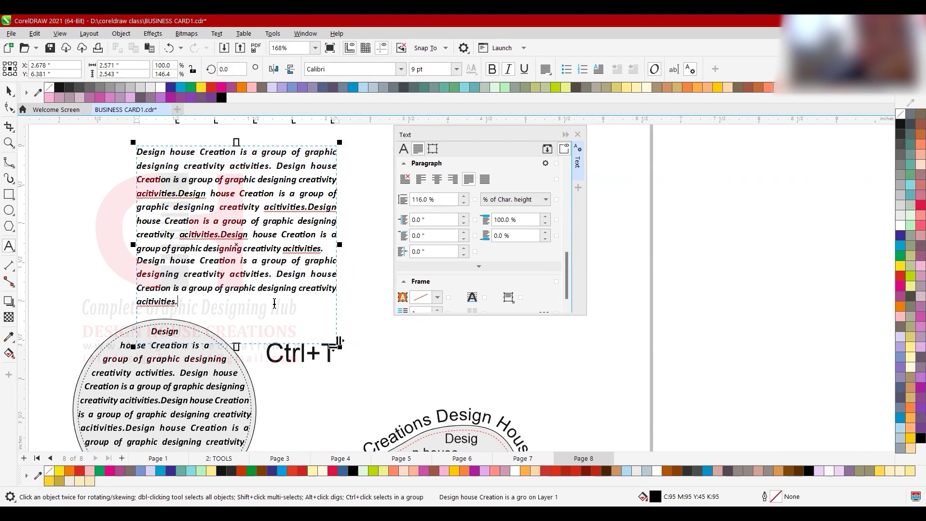
key("Return")
key("ctrl+v")
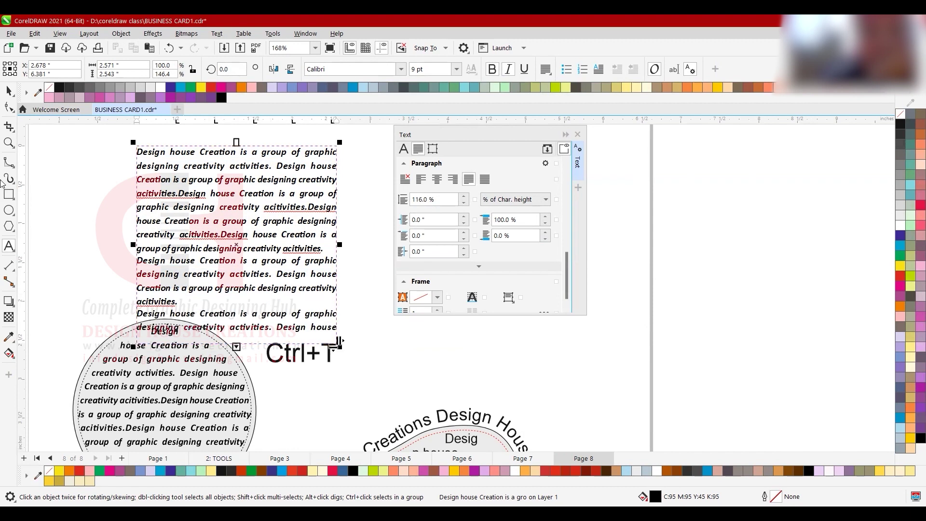
left_click(9, 91)
scroll(277, 234, "down", 4)
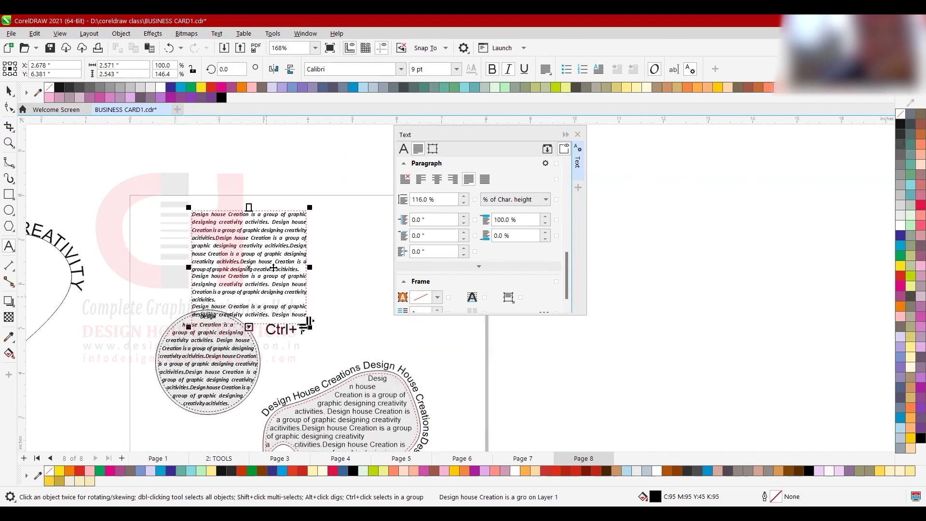
- Move the text frame up-left, enlarge it from the corner, then narrow it so the paragraphs reflow
left_click_drag(277, 234, 266, 219)
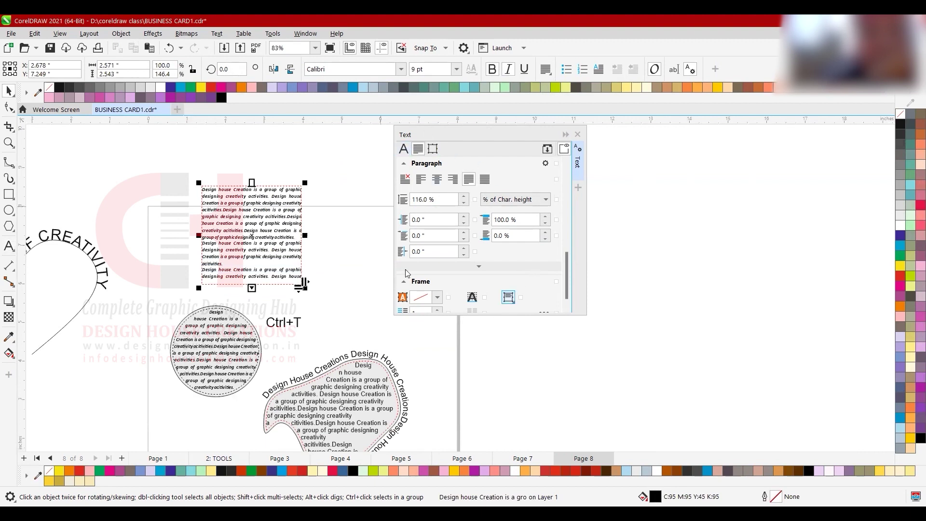
left_click_drag(306, 284, 333, 308)
left_click(334, 309)
left_click(311, 293)
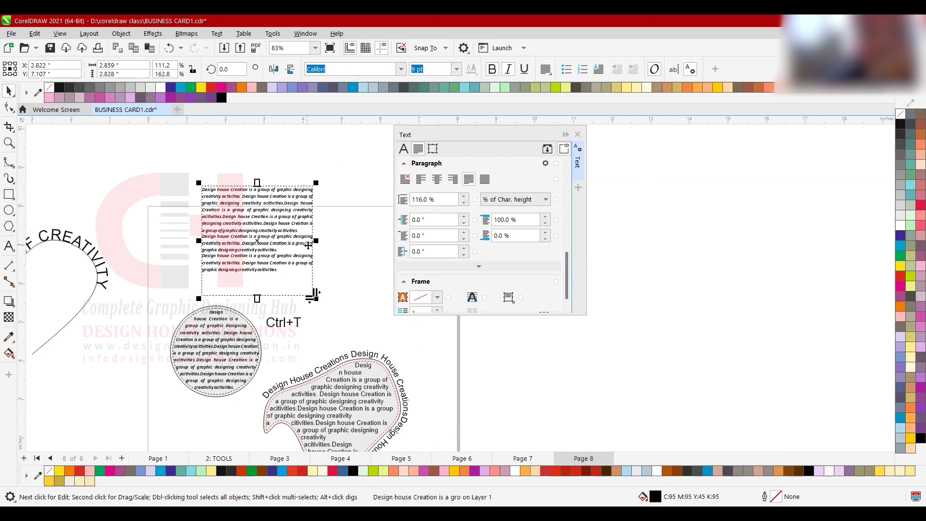
mouse_move(316, 241)
left_mouse_down()
mouse_move(293, 243)
mouse_move(313, 245)
left_mouse_up()
scroll(305, 304, "up", 2)
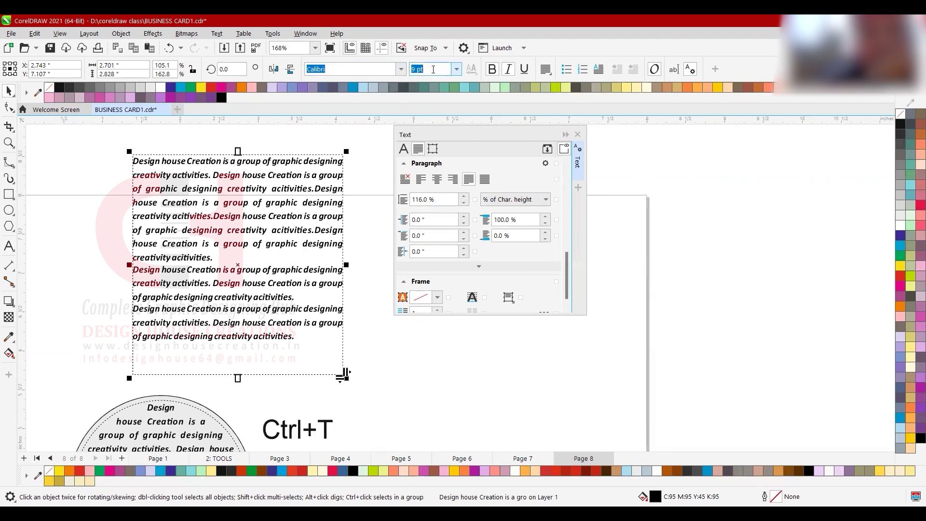
left_click_drag(347, 265, 365, 260)
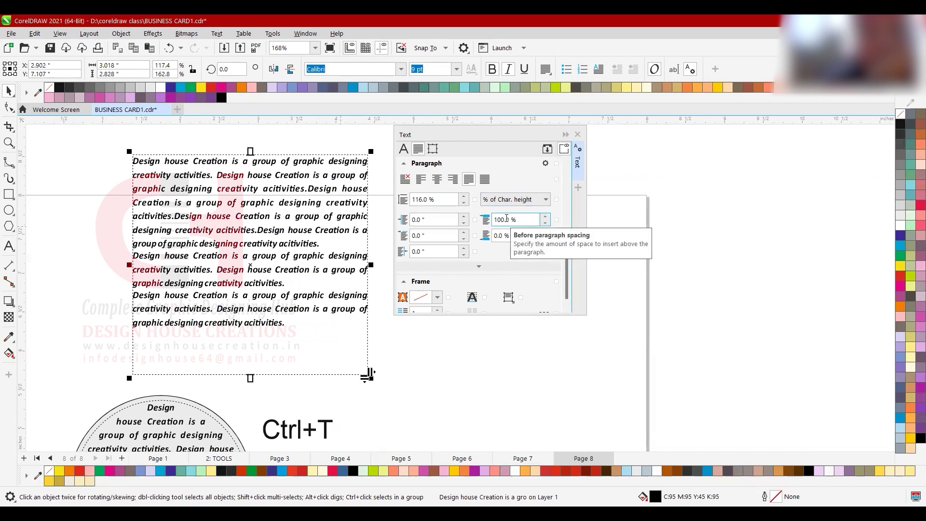
left_click(316, 244)
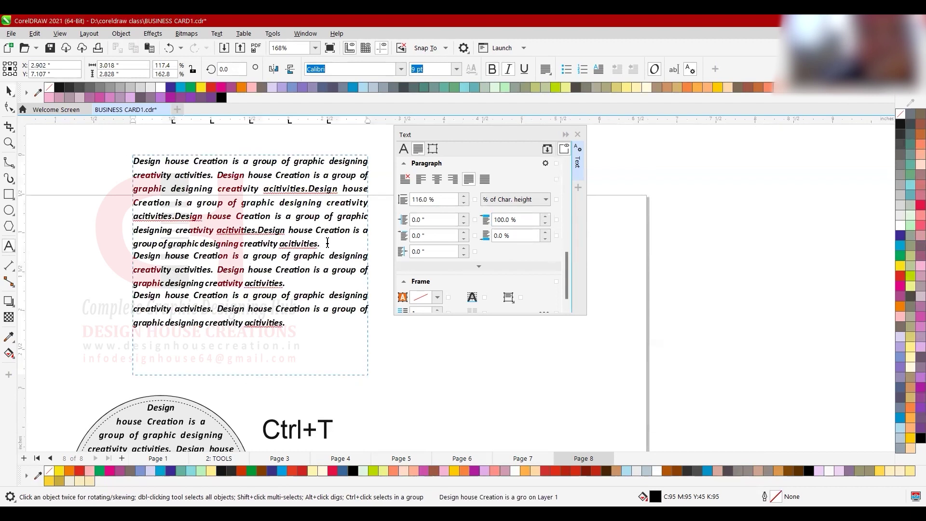
key("Return")
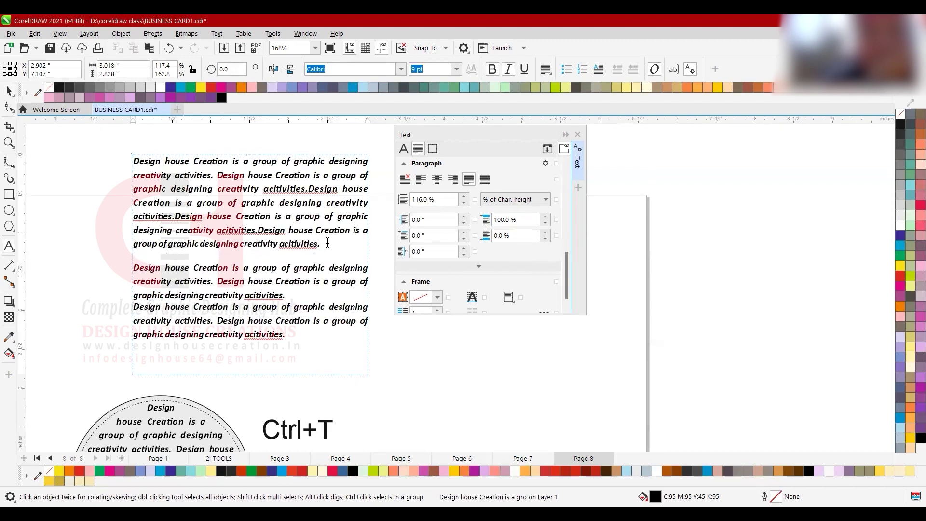
left_click(300, 299)
key("Return")
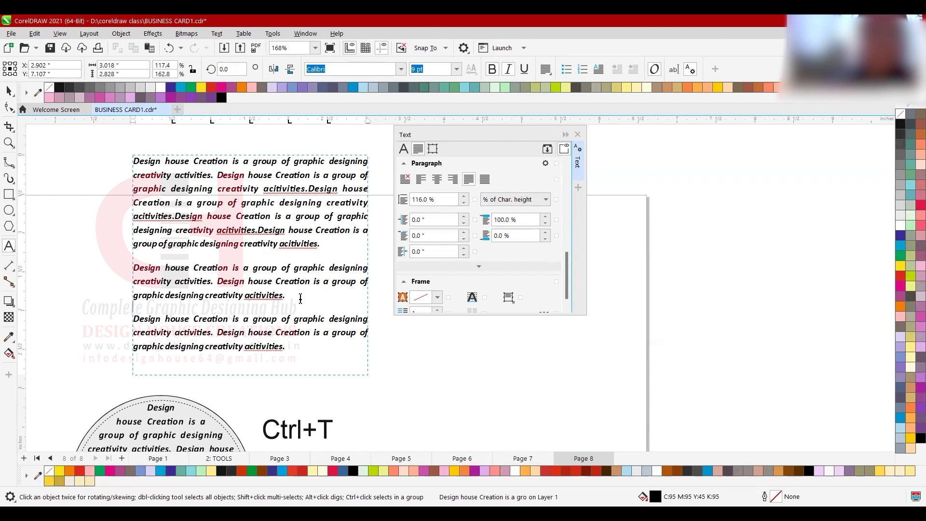
key("BackSpace")
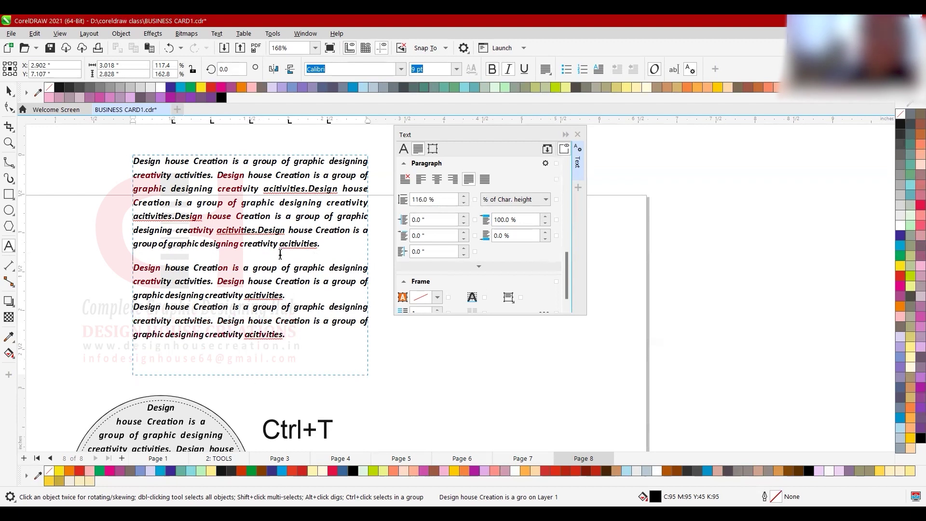
key("BackSpace")
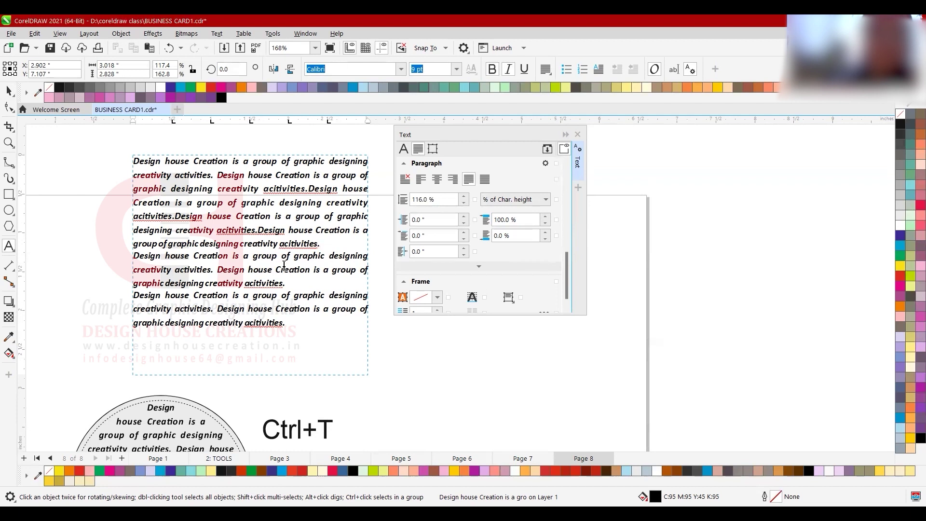
key("ctrl+space")
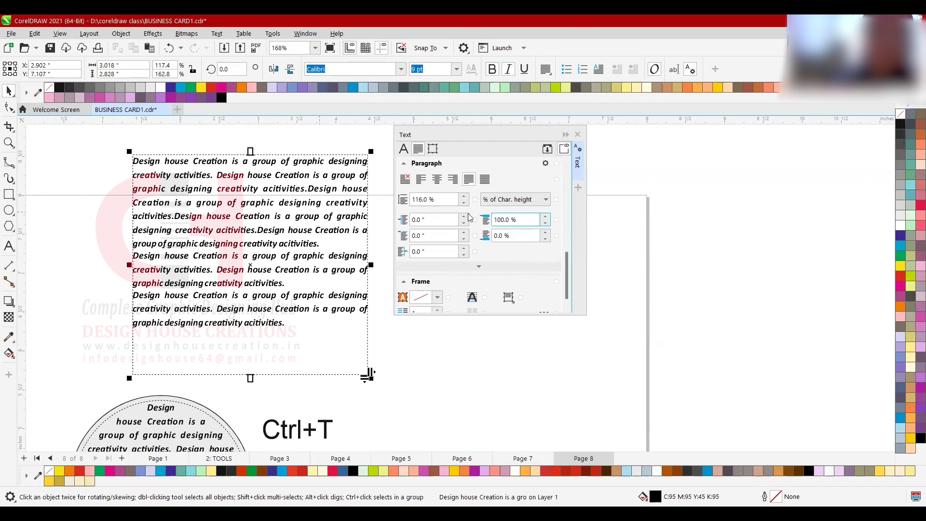
- Apply 150% paragraph spacing, then test selecting the second paragraph and text across paragraphs
type("1")
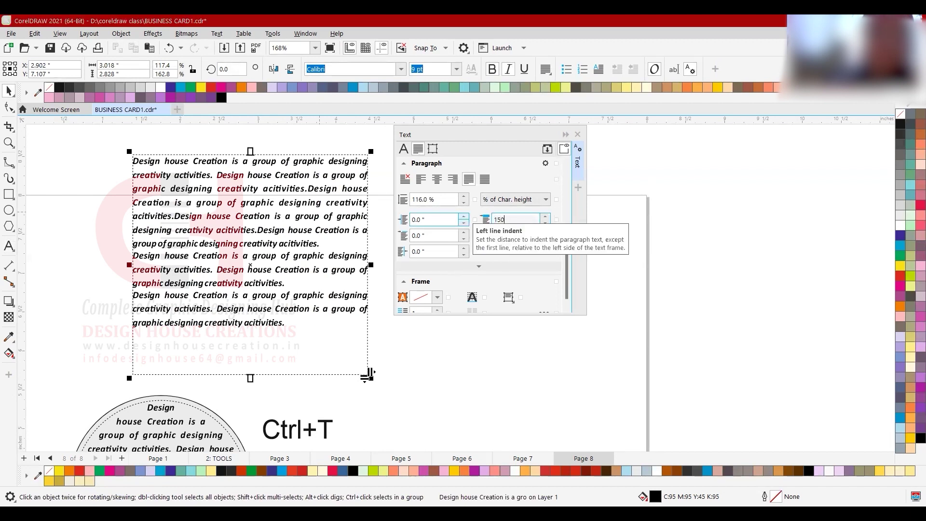
type("50")
key("Return")
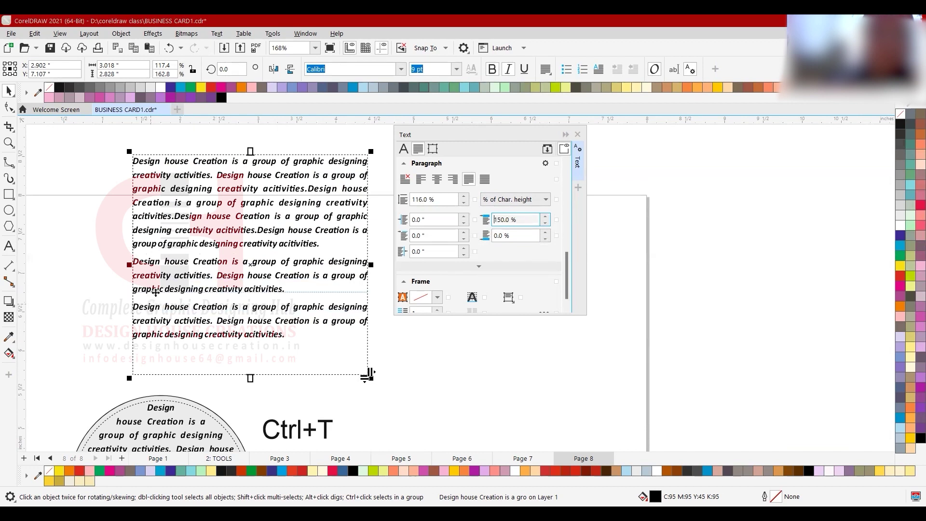
left_click(8, 245)
triple_click(172, 287)
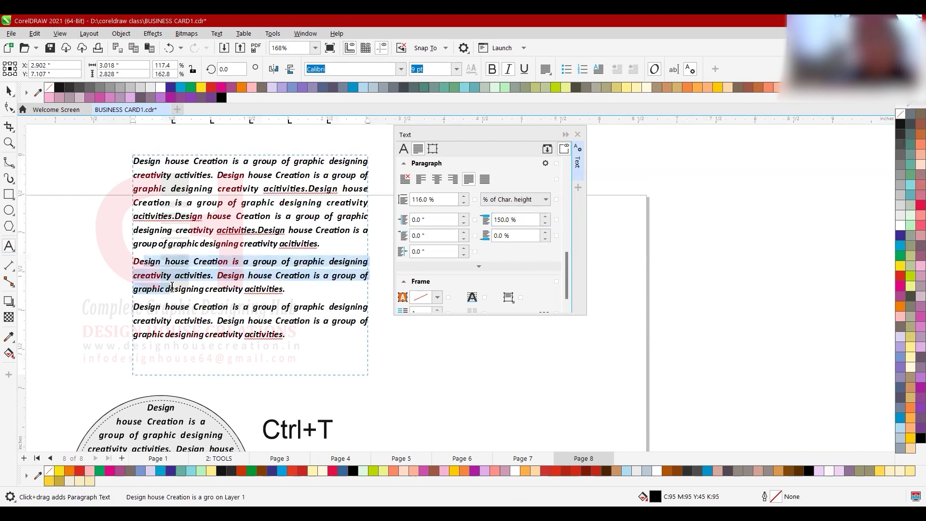
mouse_move(168, 243)
left_mouse_down()
mouse_move(241, 334)
mouse_move(177, 258)
left_mouse_up()
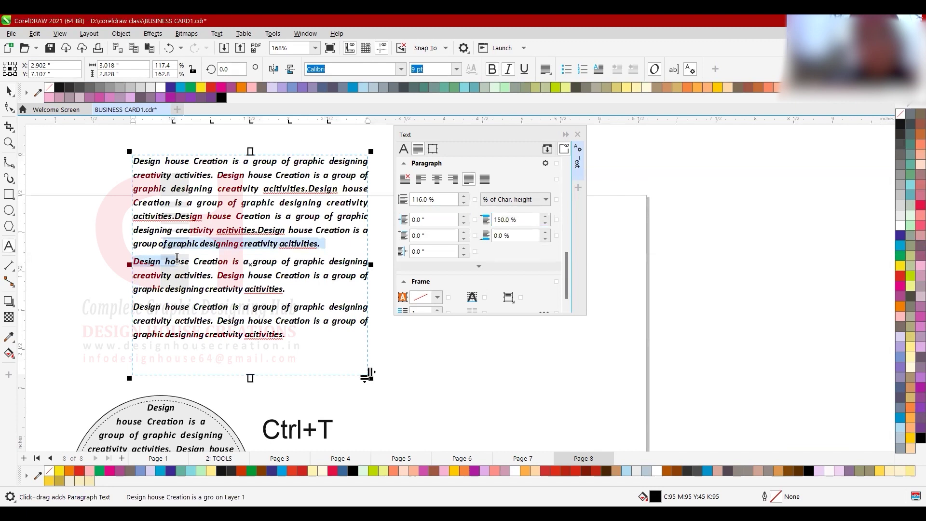
left_click(212, 261)
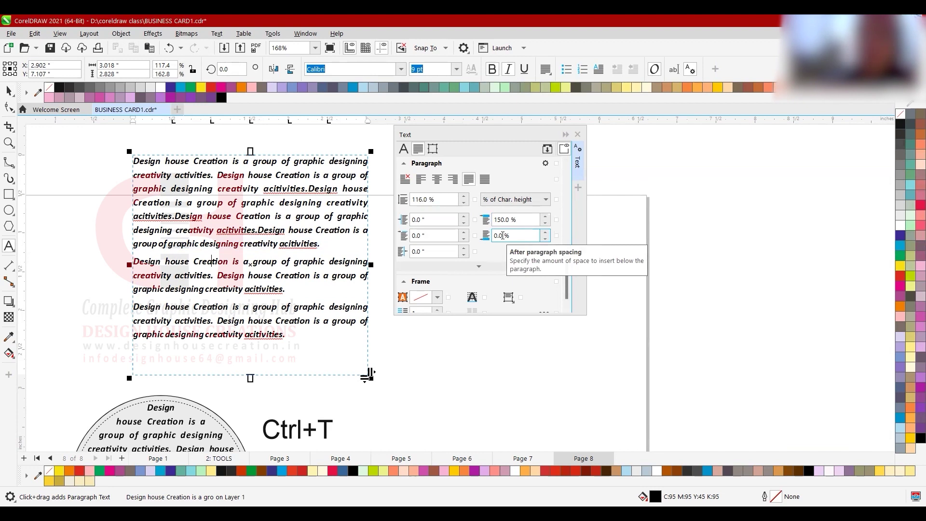
- Select all three paragraphs and apply 100% line spacing to them
double_click(437, 199)
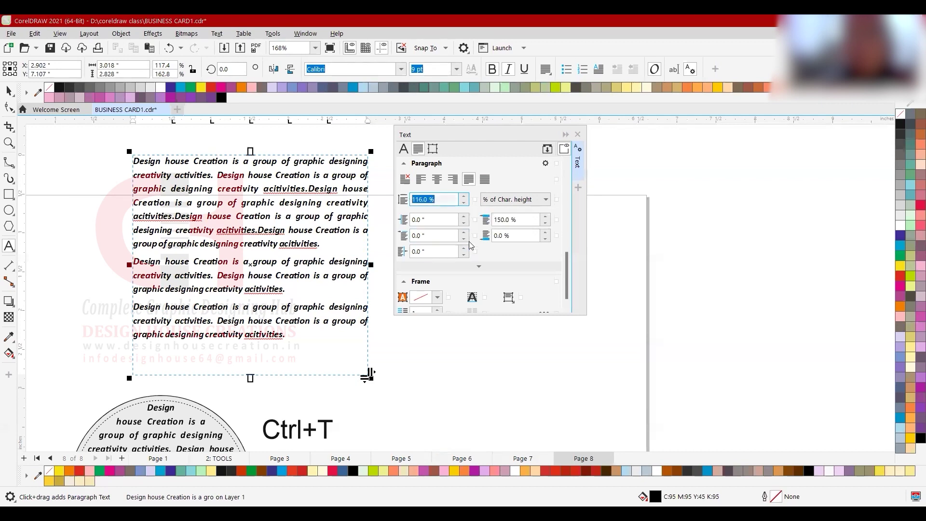
type("100")
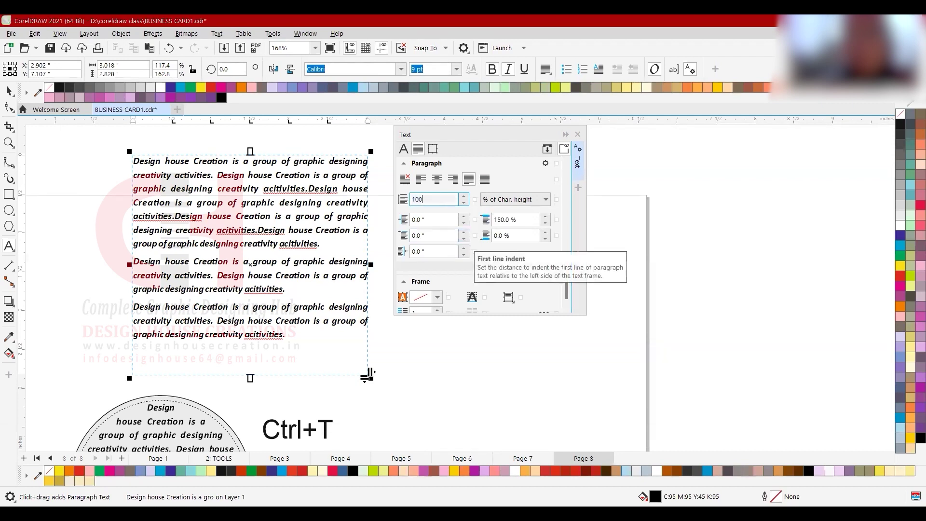
key("Return")
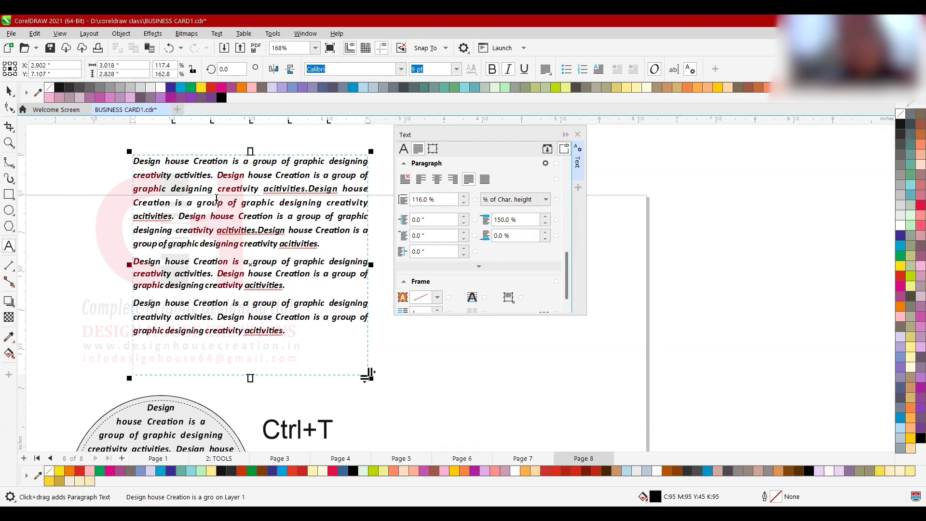
key("ctrl+a")
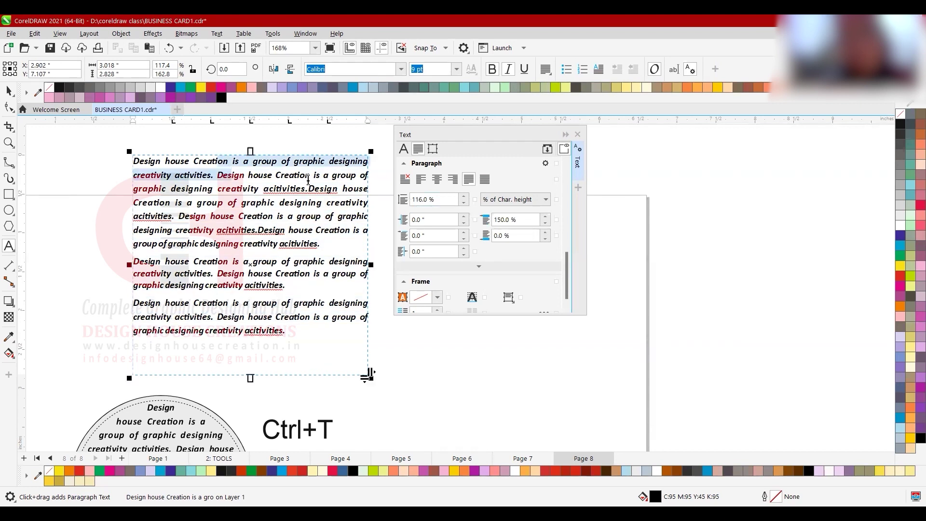
left_click(180, 159)
left_click_drag(181, 159, 298, 330)
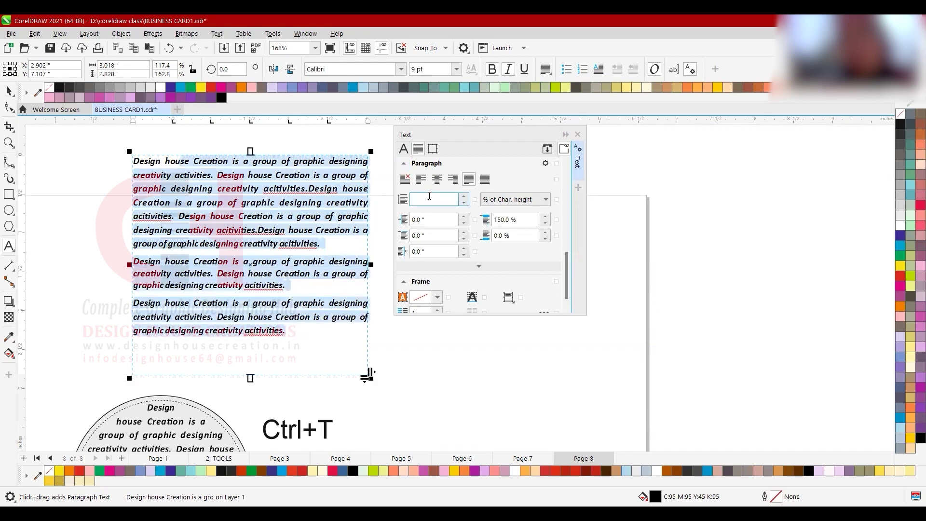
left_click(450, 201)
type("100")
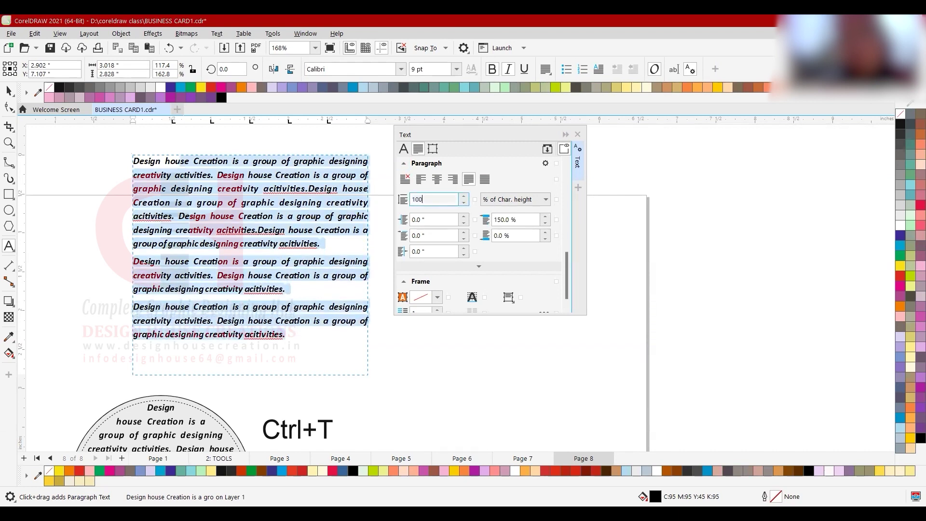
key("Return")
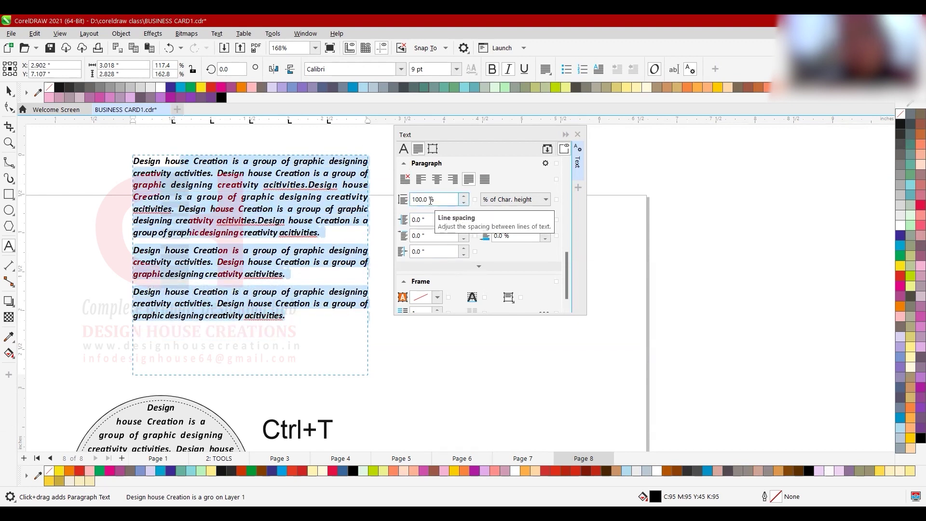
- Reselect the paragraphs, clear the line spacing to 0%, then try 50%
left_click(310, 185)
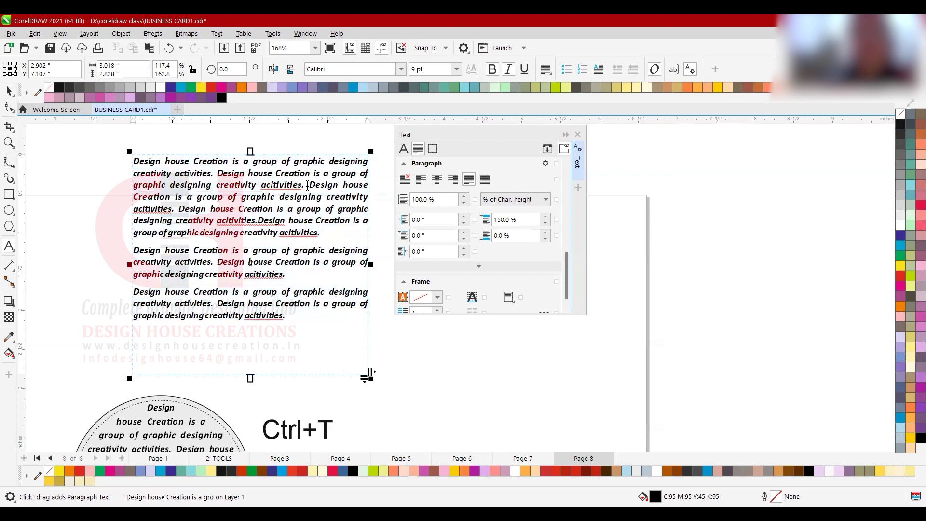
left_click_drag(278, 162, 295, 295)
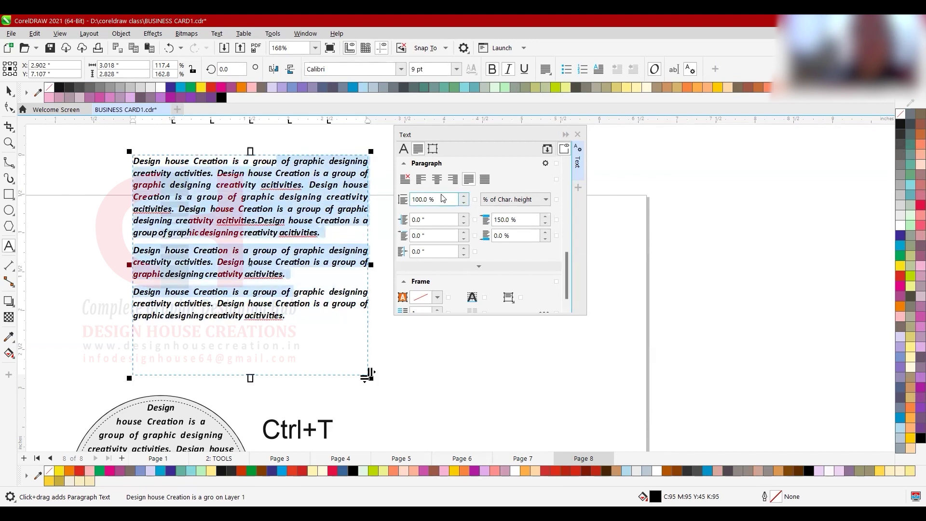
left_click_drag(442, 200, 411, 200)
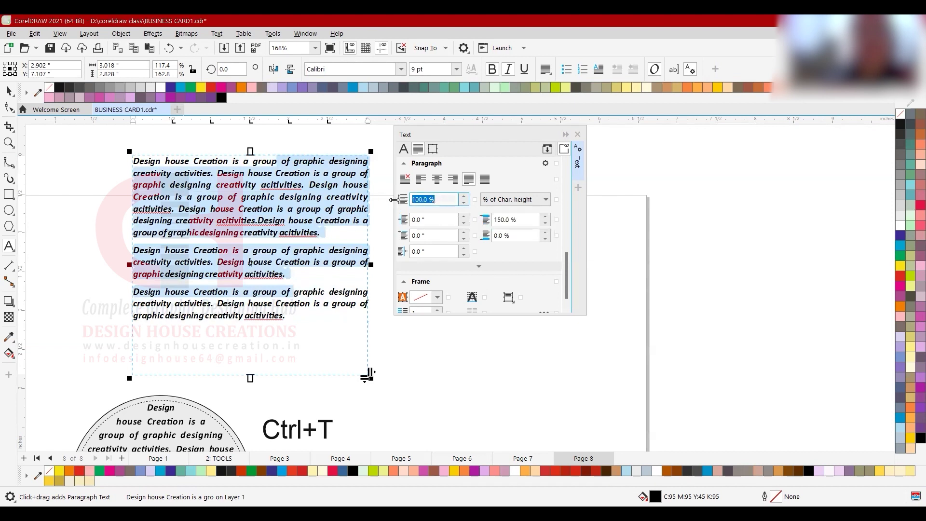
key("BackSpace")
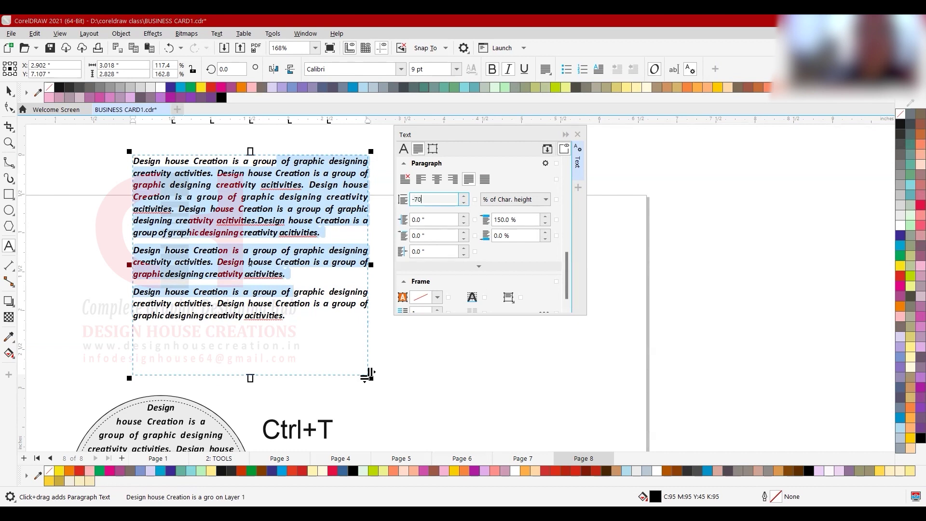
key("Return")
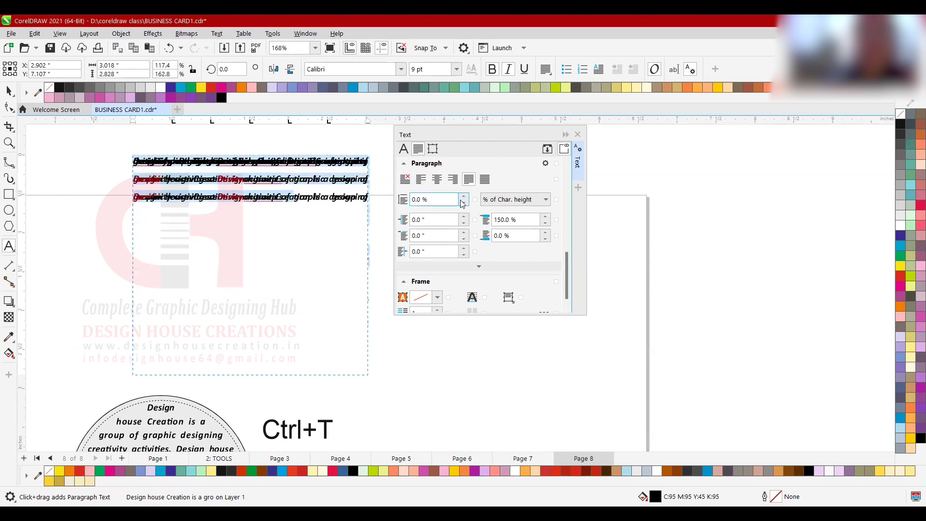
left_click_drag(428, 200, 394, 186)
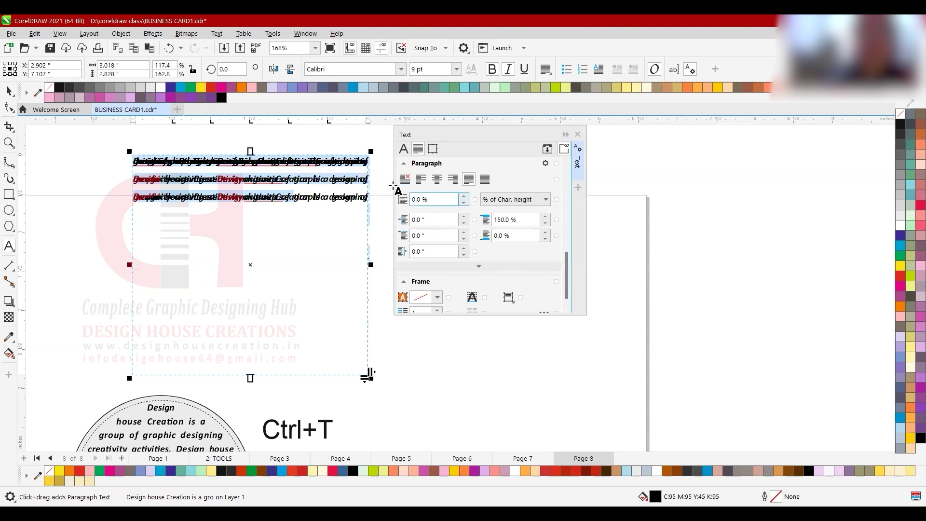
type("50")
key("Return")
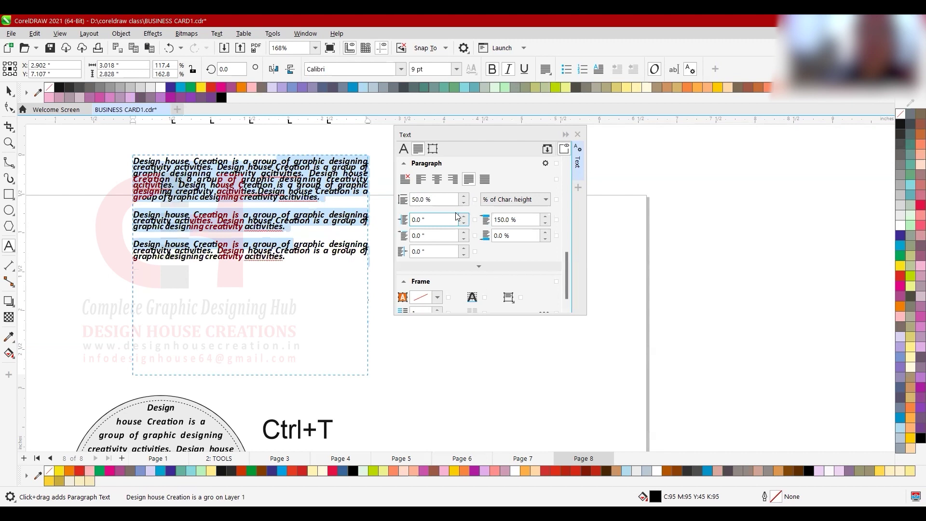
- Try line spacing values of 20%, 75% and 85% in turn
type("20")
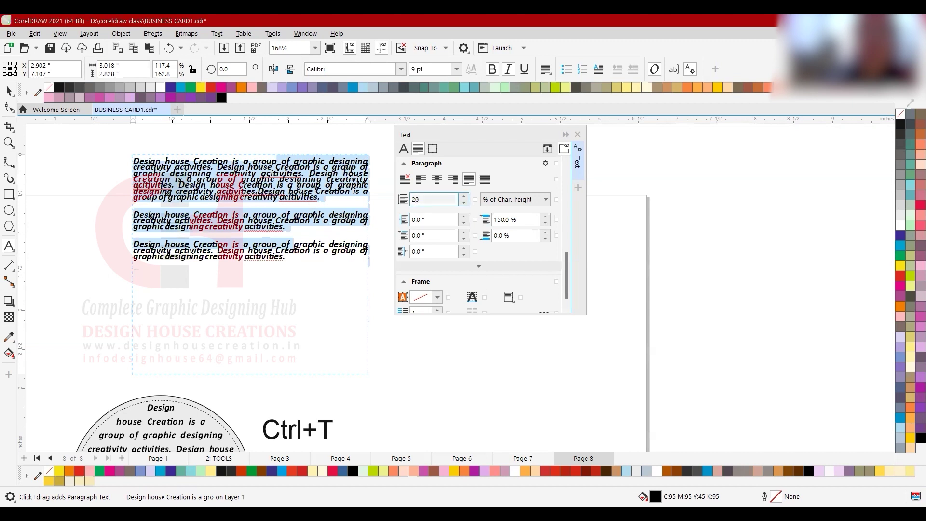
key("Return")
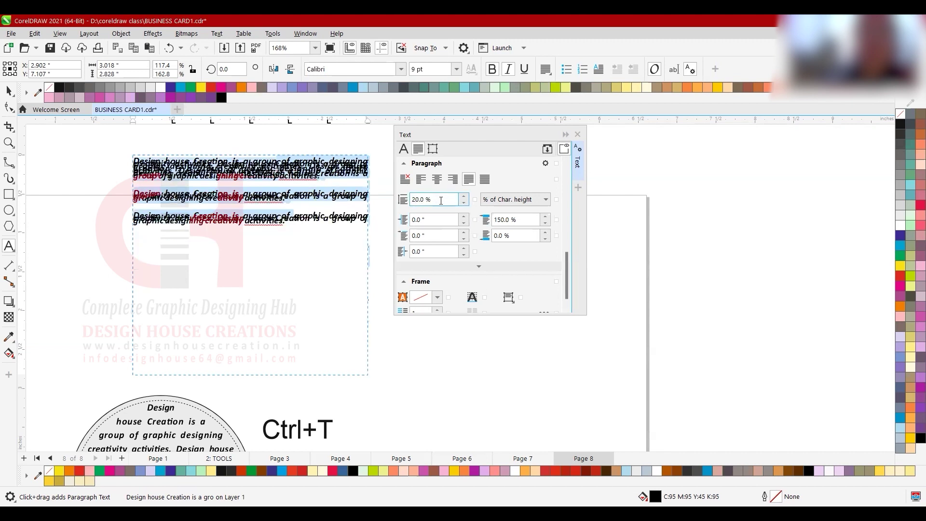
type("75")
key("Return")
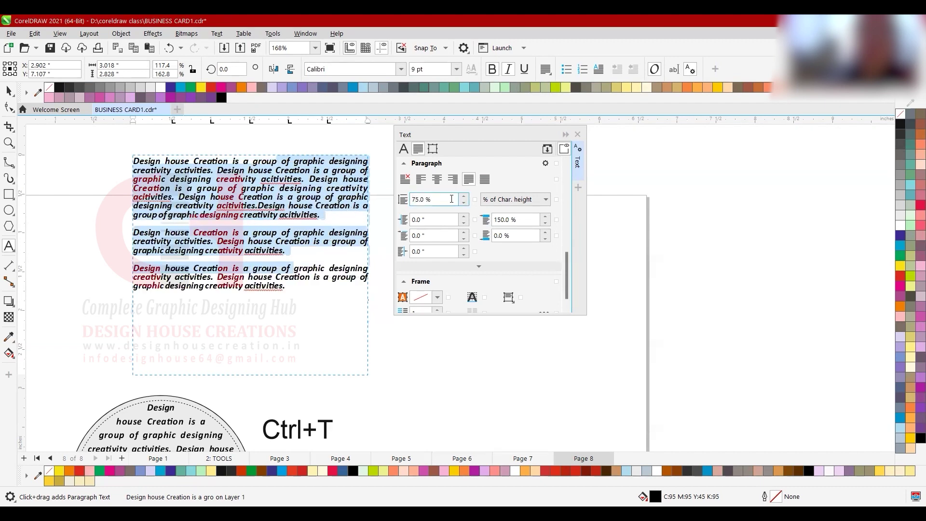
type("85")
key("Return")
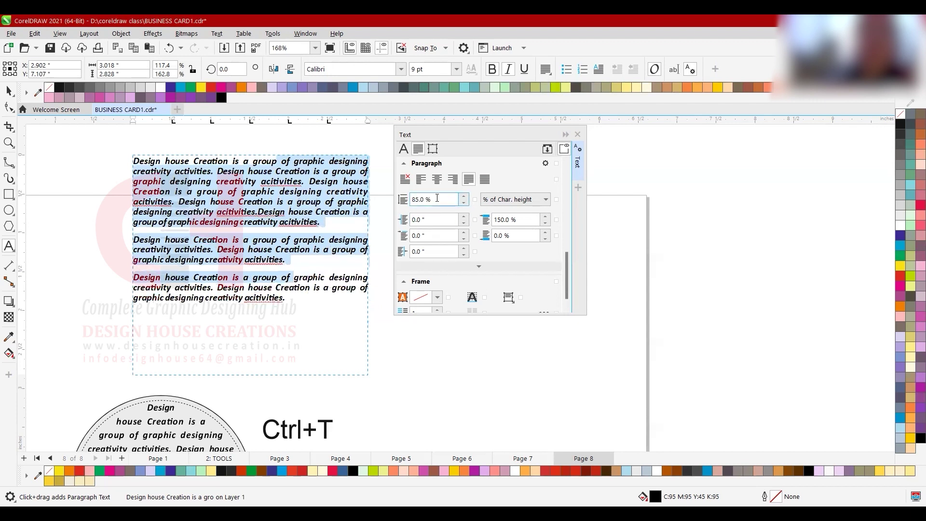
- Return line spacing to 100%, then settle on 75%
double_click(437, 197)
type("100")
key("Return")
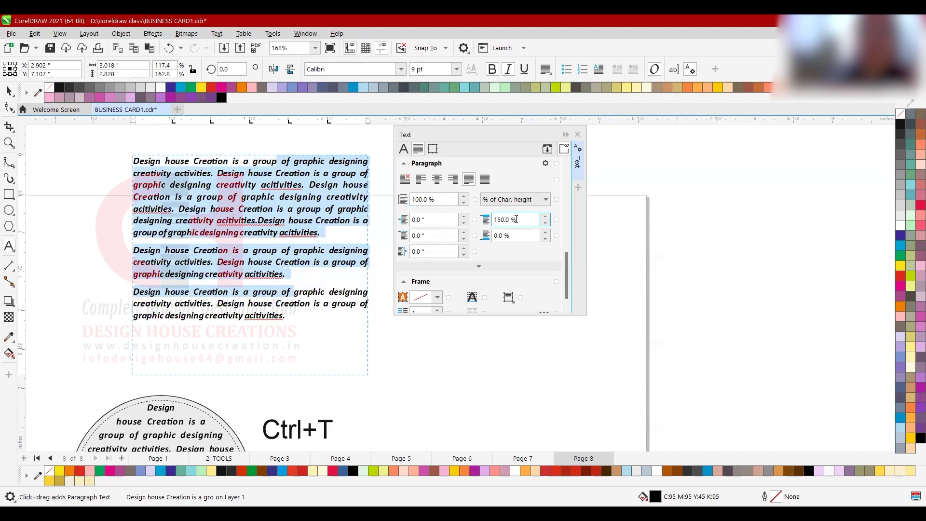
double_click(433, 199)
type("75")
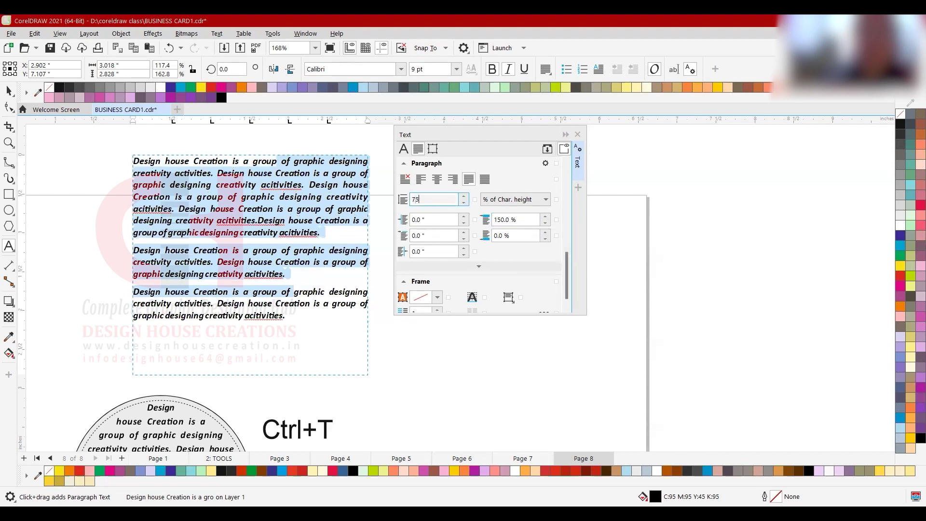
key("Return")
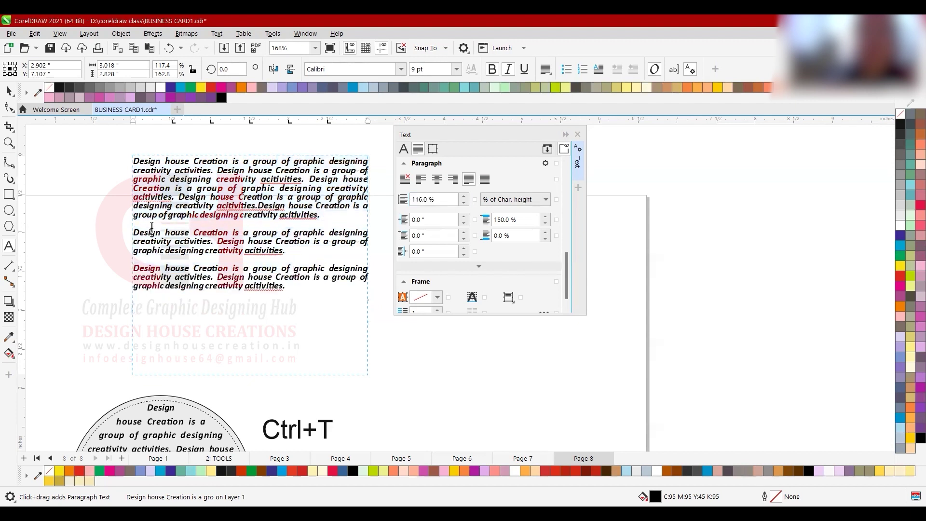
left_click(152, 241)
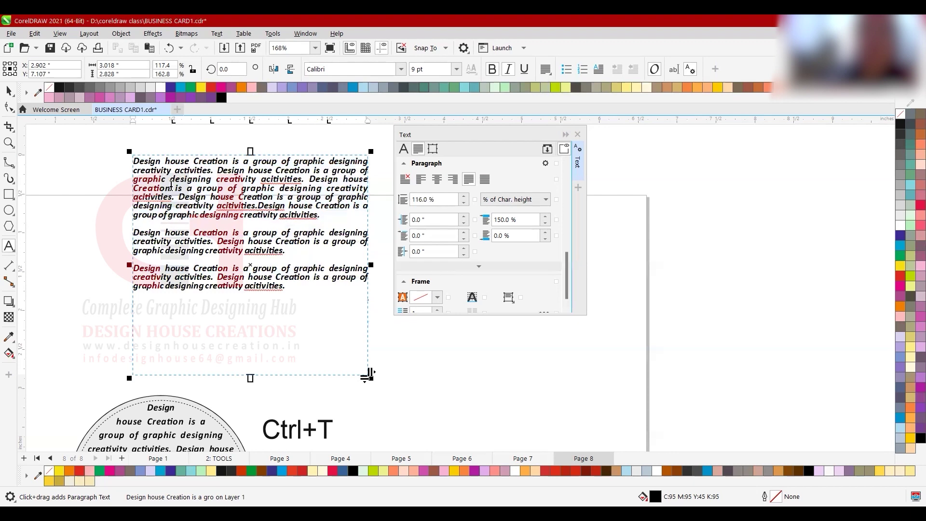
- Select all the frame's text and set Before paragraph spacing to 120%
left_click(175, 162)
left_click_drag(205, 234, 215, 270)
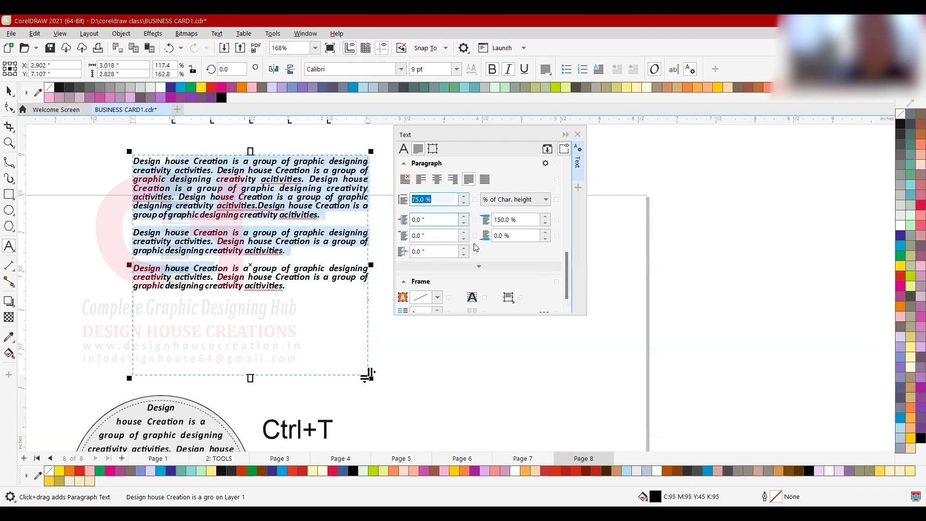
left_click_drag(536, 220, 480, 213)
type("120")
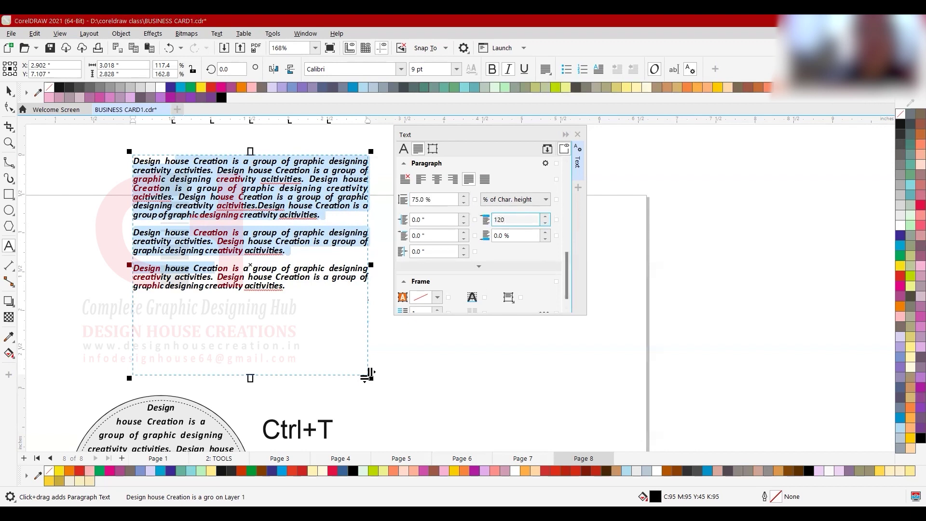
key("Return")
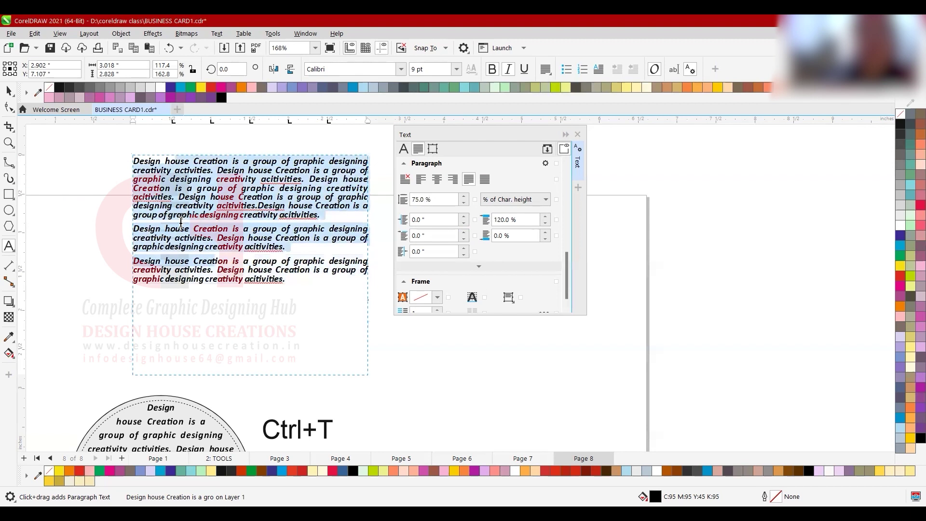
left_click(181, 225)
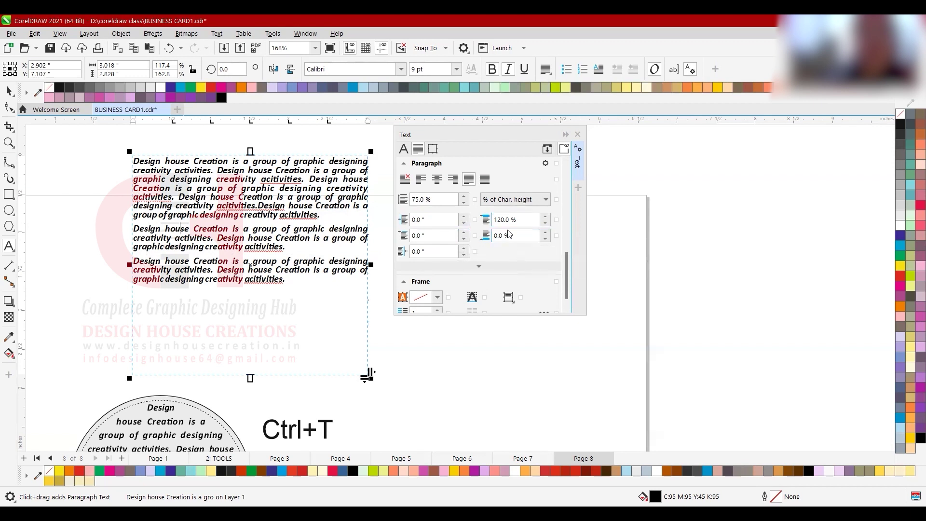
- Enter 120 for After paragraph spacing, cancel it with Escape, and reselect all the text
left_click_drag(525, 236, 465, 230)
type("120")
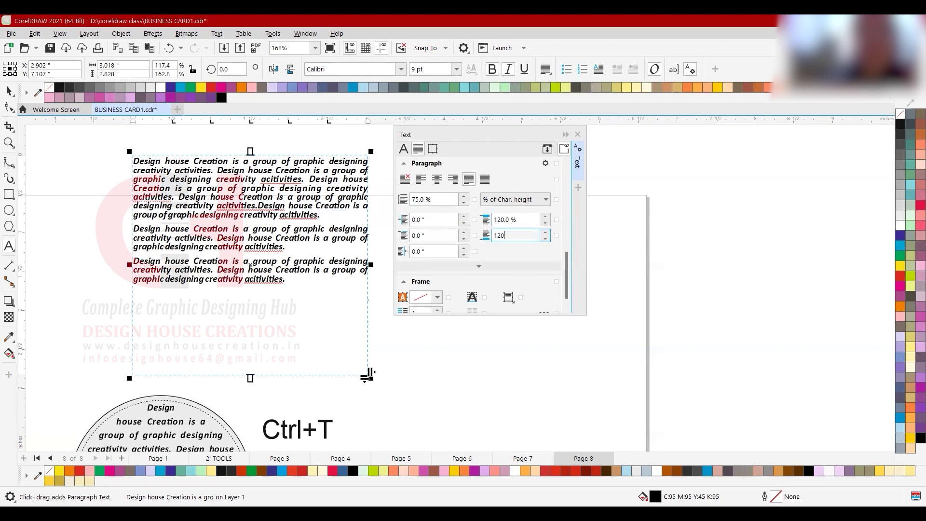
key("Escape")
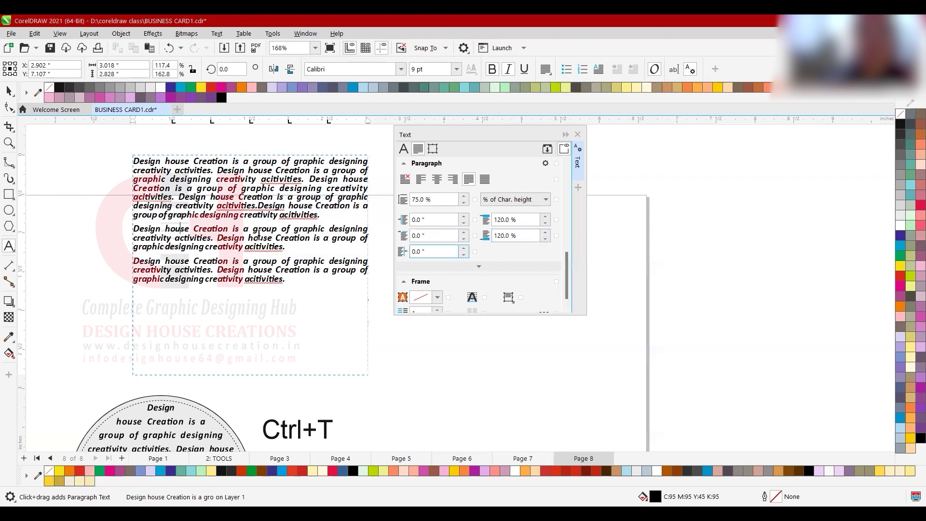
left_click_drag(213, 174, 249, 209)
left_click(258, 208)
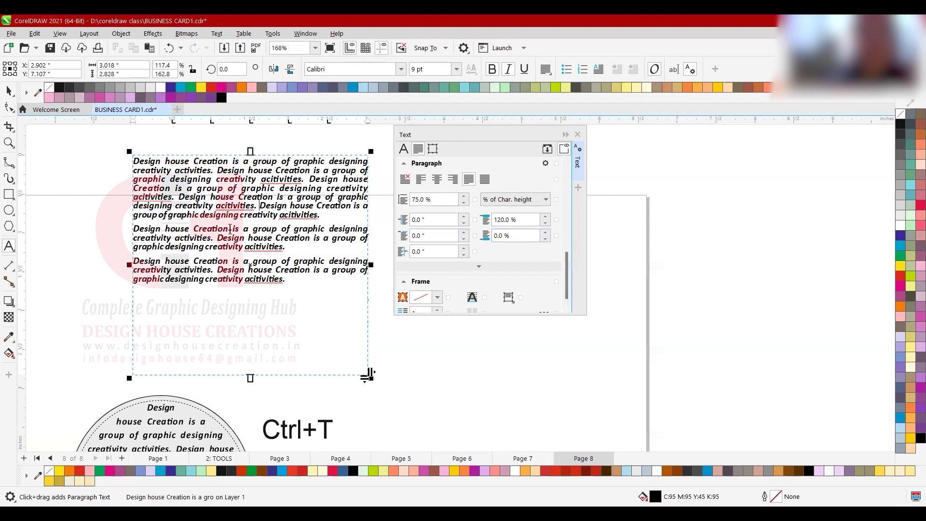
key("ctrl+a")
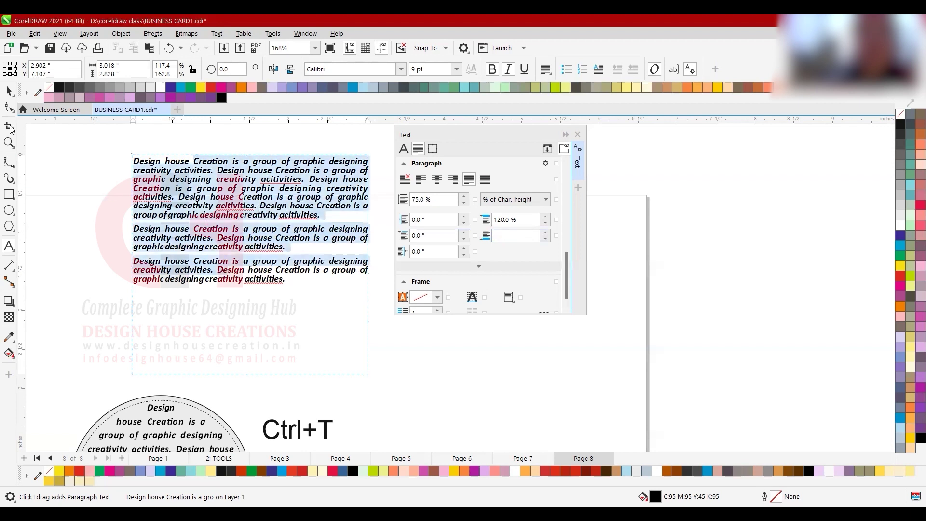
- Change line spacing to 100% and Before paragraph spacing to 200% for all three paragraphs
triple_click(434, 199)
type("100")
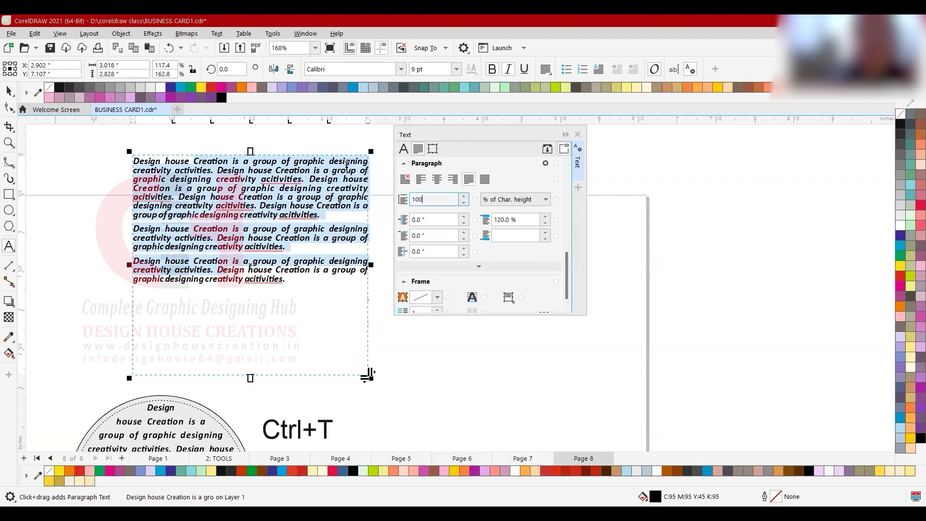
key("Return")
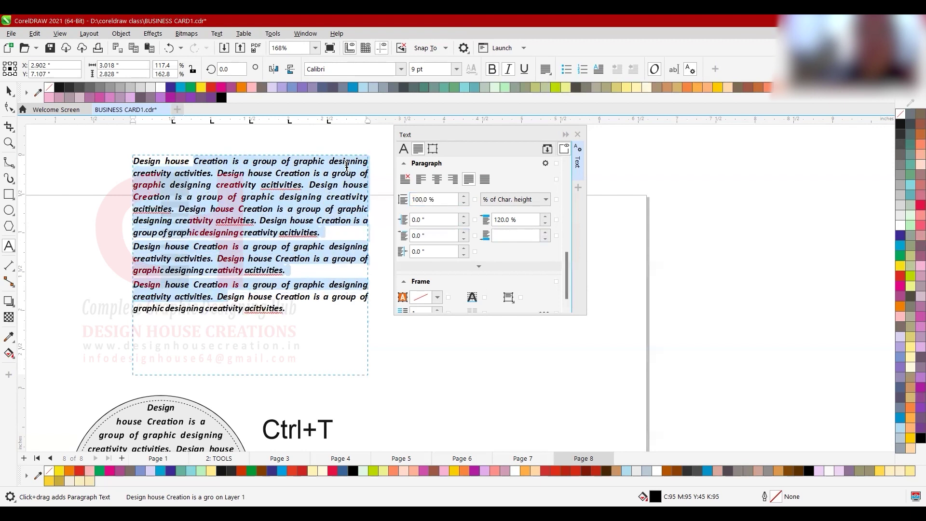
double_click(525, 219)
type("200")
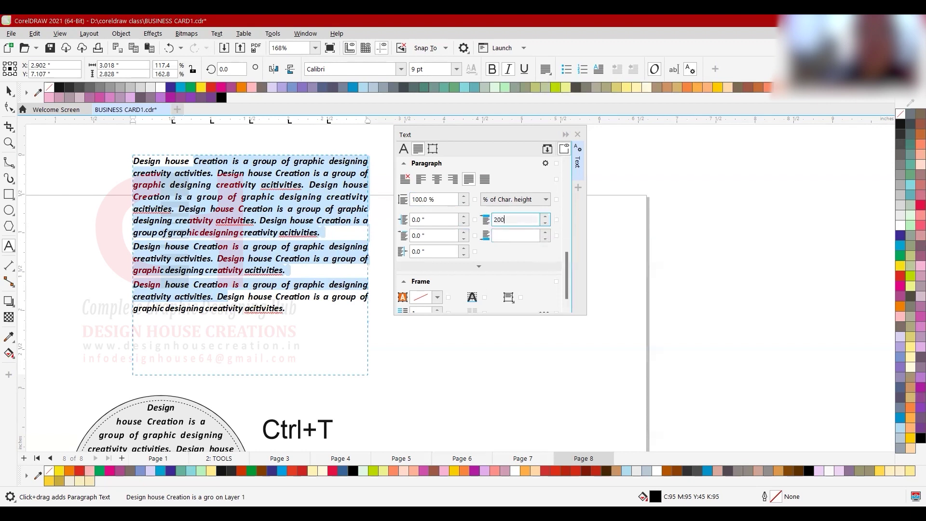
key("Return")
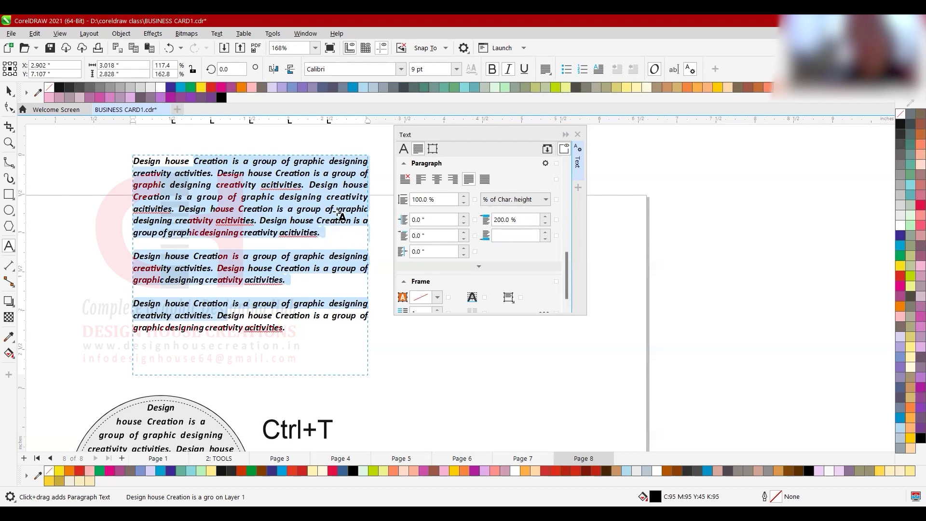
- Insert placeholder paragraphs 'dfhjdfhhdjfkdkdhkdfkdfh' and 'hdfkjhdkdkkdkdfhhkf' after the first paragraph
left_click(327, 234)
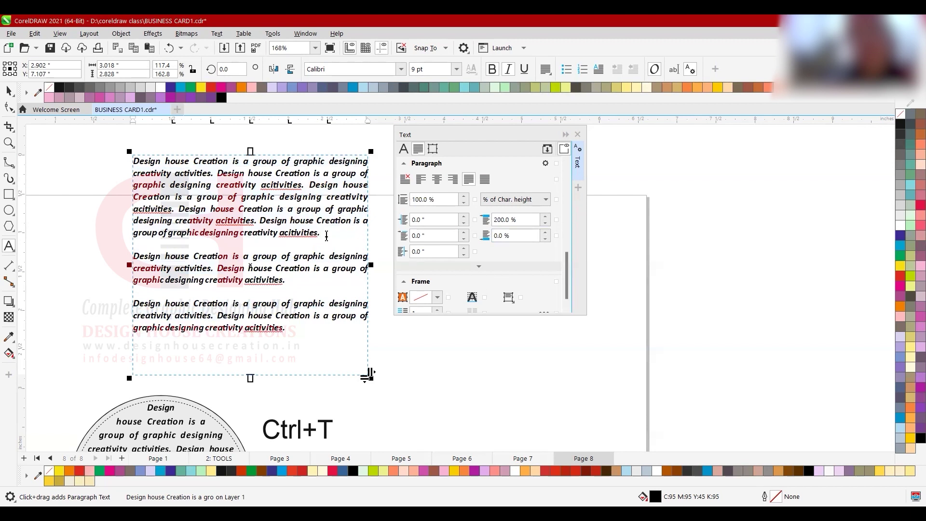
key("Return")
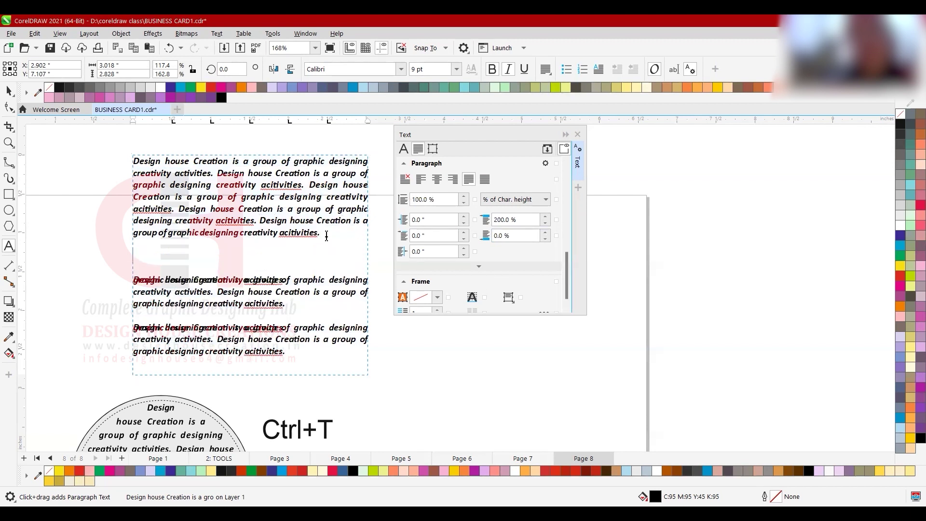
type("dfhjdfhhdjfkdkdhkdfkdfh")
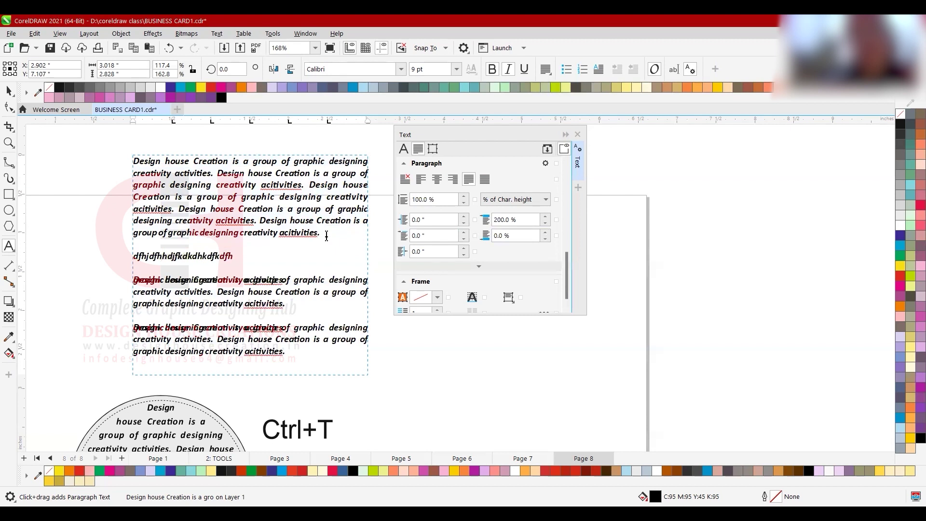
key("Return")
type("hdfkjhdkdkkdkdfhhkf")
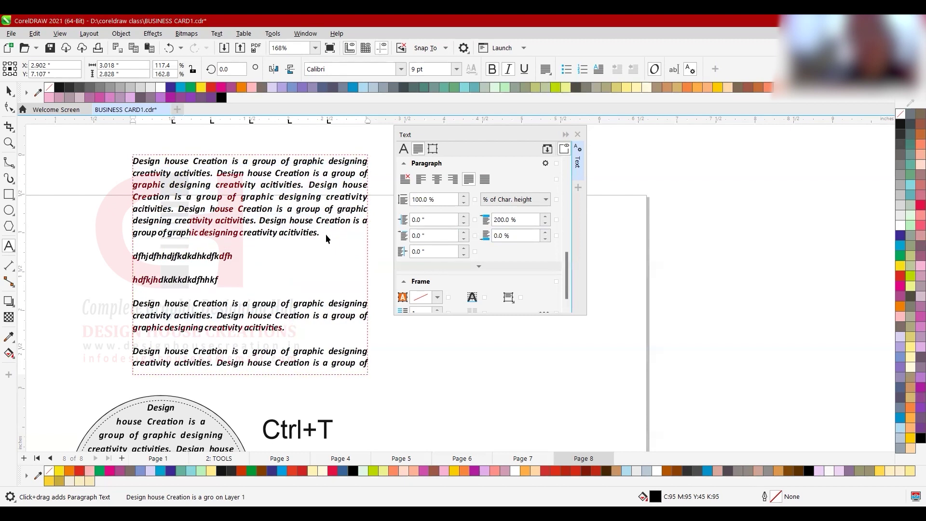
key("ctrl+space")
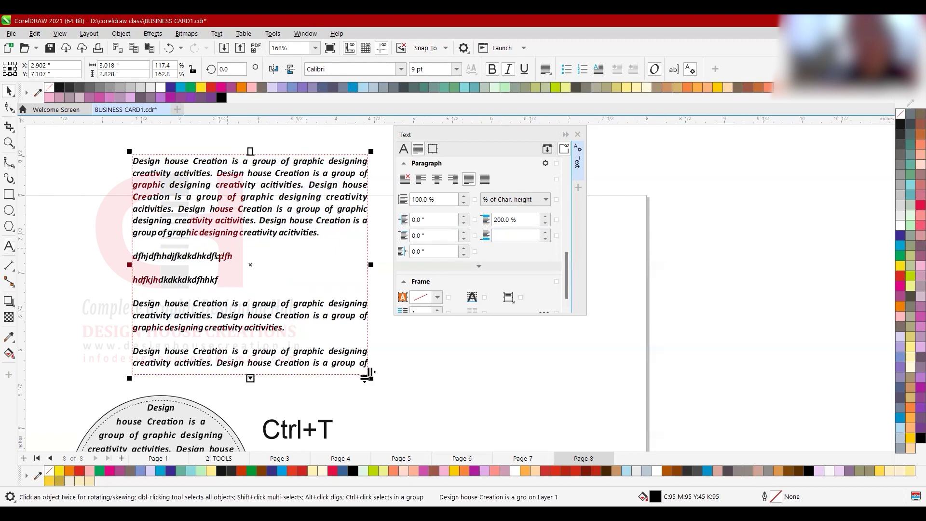
- Extend the text frame downward to reveal the last line, then trim it slightly to fit
left_click_drag(232, 256, 134, 255)
key("ctrl+space")
left_click_drag(250, 377, 251, 402)
double_click(155, 162)
left_click_drag(183, 178, 230, 225)
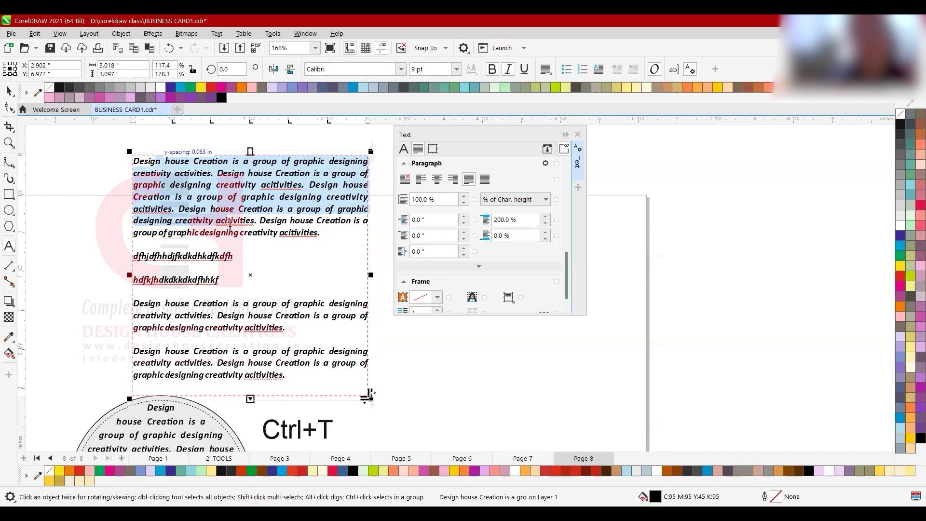
left_click(233, 256)
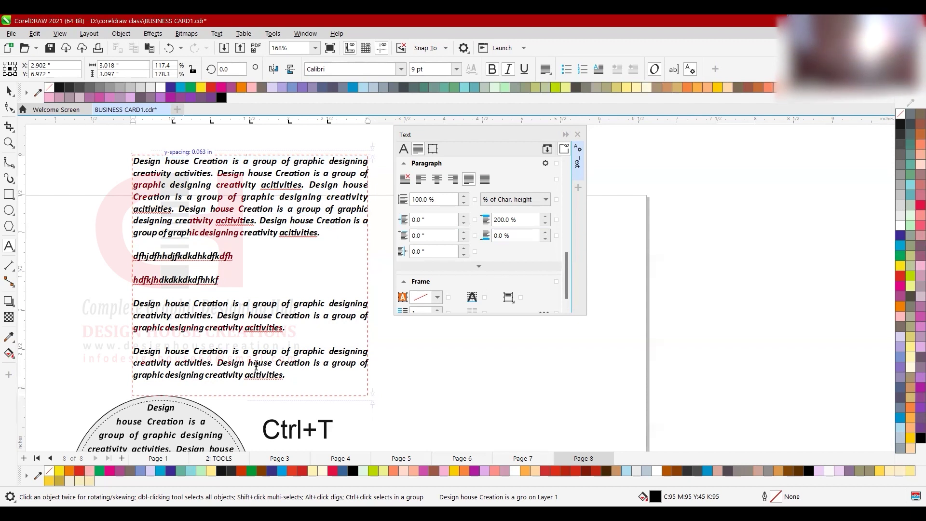
mouse_move(250, 398)
left_mouse_down()
mouse_move(254, 418)
mouse_move(255, 390)
left_mouse_up()
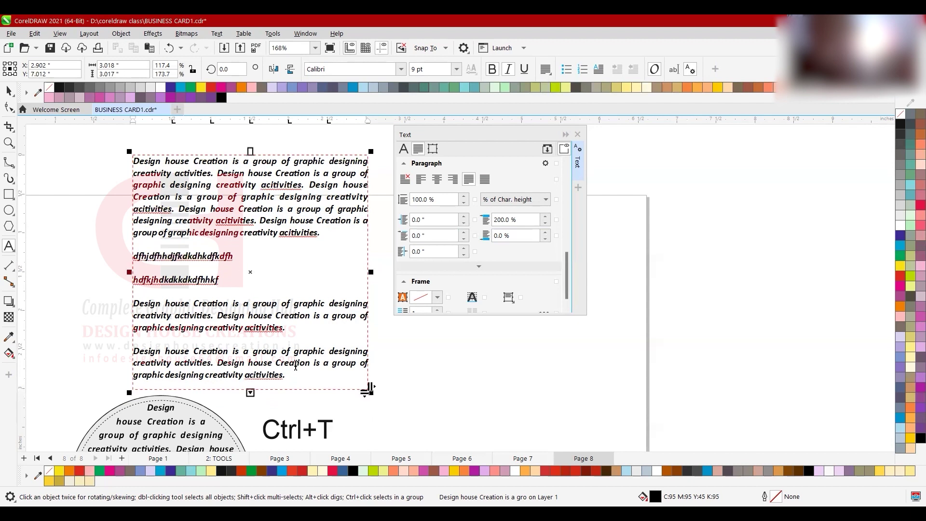
- Move the circular text block down-left and the paragraph text frame up
scroll(310, 282, "down", 3)
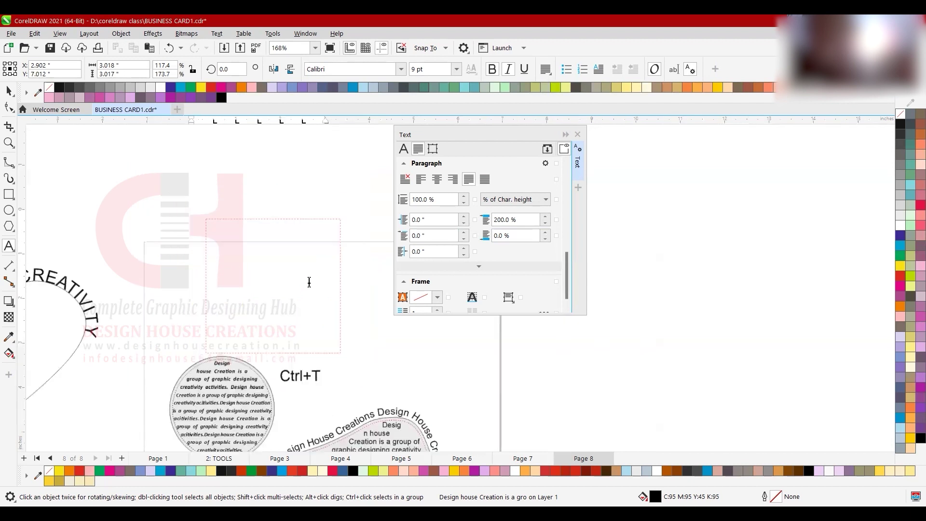
left_click(253, 361)
left_click_drag(251, 364, 121, 423)
left_click(250, 303)
left_click_drag(250, 302, 255, 248)
- Draw a grey rectangle below the paragraph text frame
left_click(9, 195)
left_click_drag(199, 296, 268, 365)
scroll(308, 269, "up", 2)
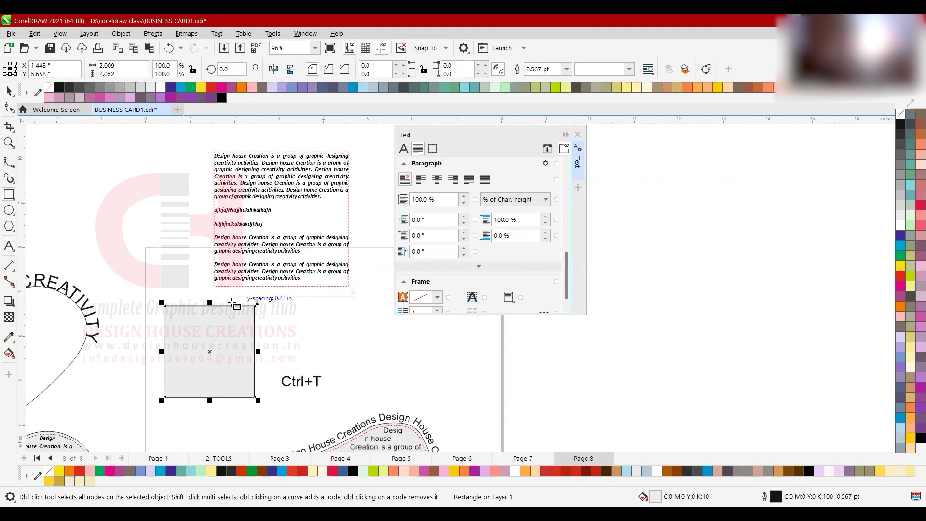
scroll(149, 135, "down", 3)
scroll(203, 254, "up", 3)
scroll(203, 253, "left", 4)
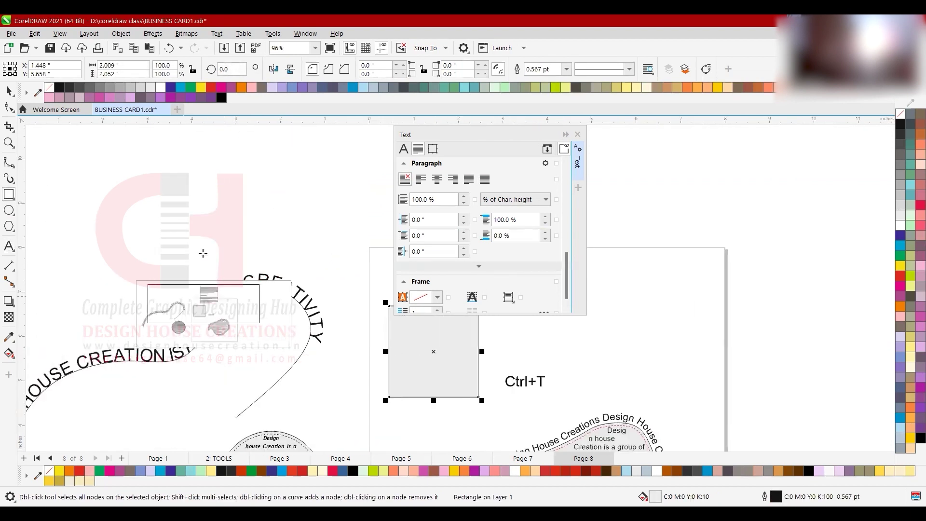
key("space")
scroll(186, 273, "down", 2)
scroll(320, 323, "up", 3)
left_click(236, 333)
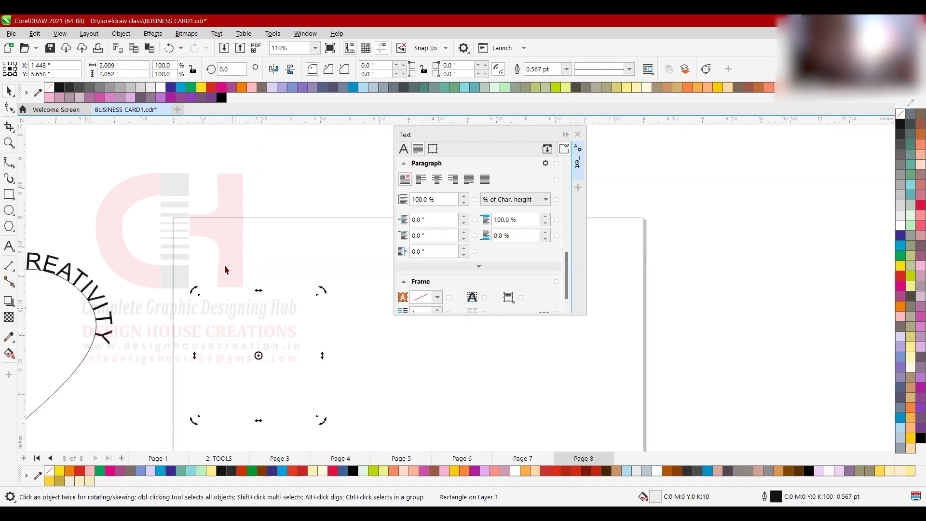
- Switch document units to millimetres and resize the rectangle to 100 × 75 mm
left_click(155, 152)
left_click(312, 67)
left_click(317, 88)
left_click(242, 352)
double_click(116, 65)
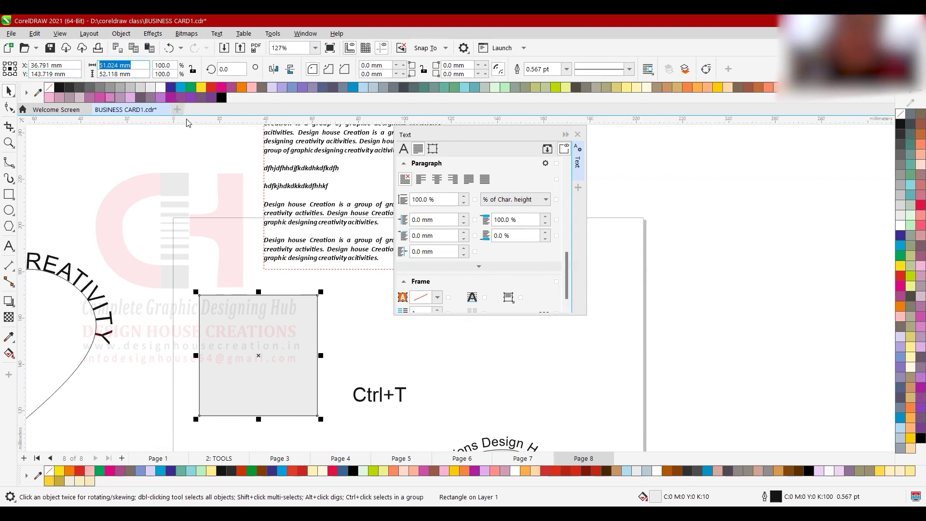
type("100")
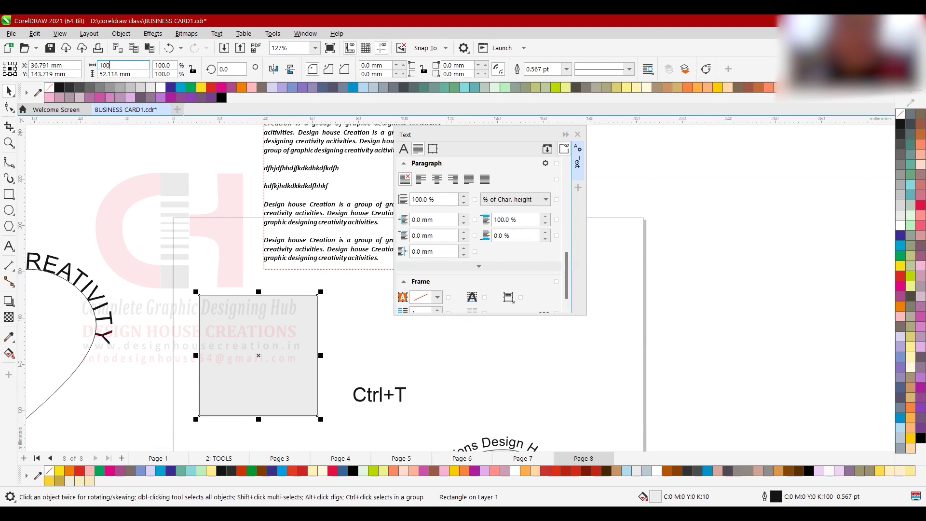
key("Tab")
type("75")
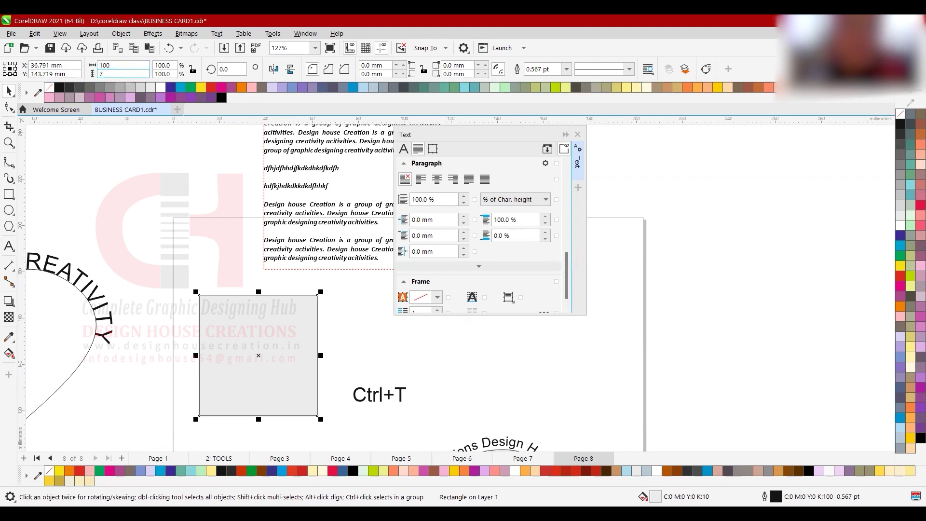
key("Return")
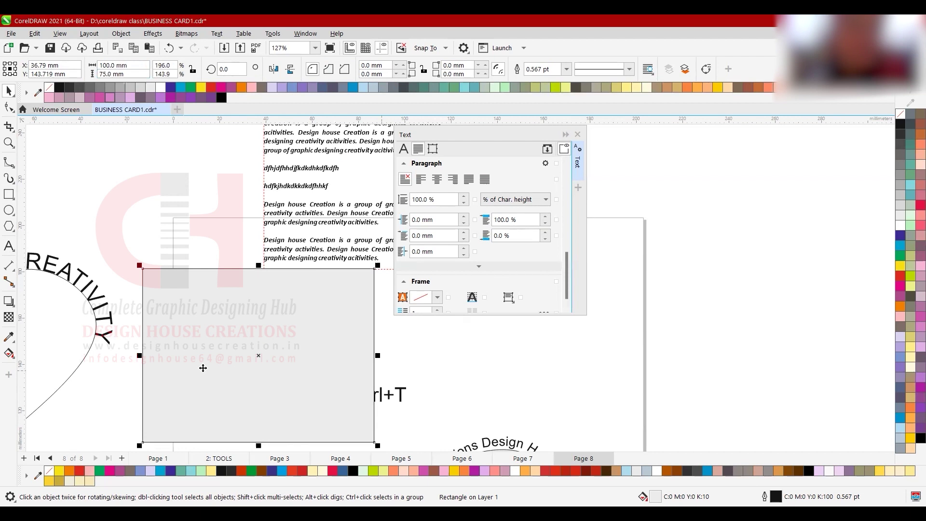
- Reposition the text frame up-left, the rectangle up-right, and the Ctrl+T label to the right
scroll(200, 366, "down", 3)
left_click_drag(278, 236, 163, 208)
left_click_drag(216, 348, 246, 318)
left_click_drag(412, 366, 225, 412)
left_click_drag(332, 388, 418, 390)
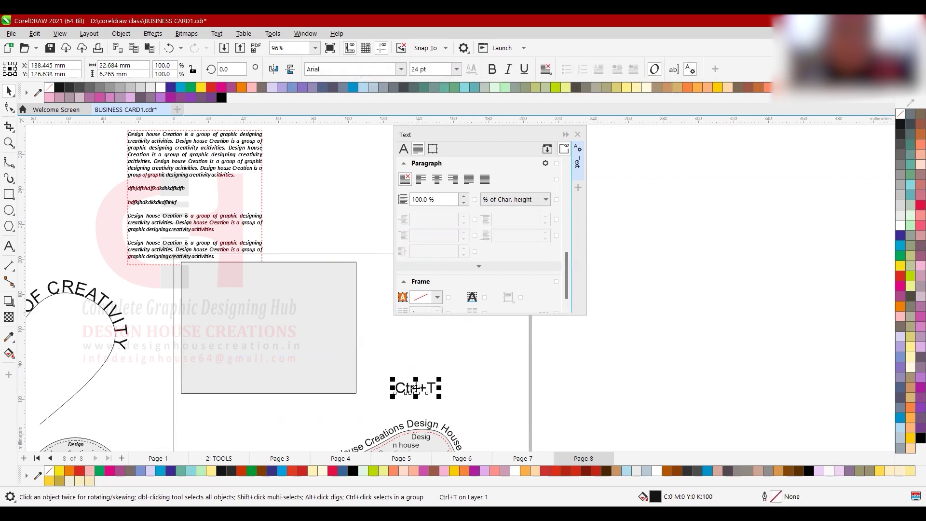
- Move the text frame onto the rectangle, stretch it taller, then move it to the page's upper left
left_click(255, 185)
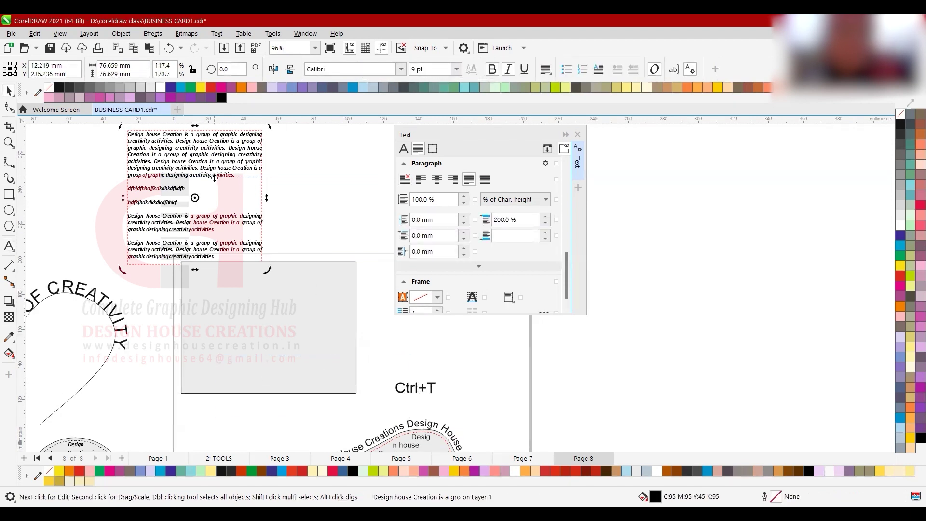
scroll(220, 183, "up", 2)
left_click(242, 331)
scroll(242, 332, "down", 1)
left_click_drag(207, 211, 293, 340)
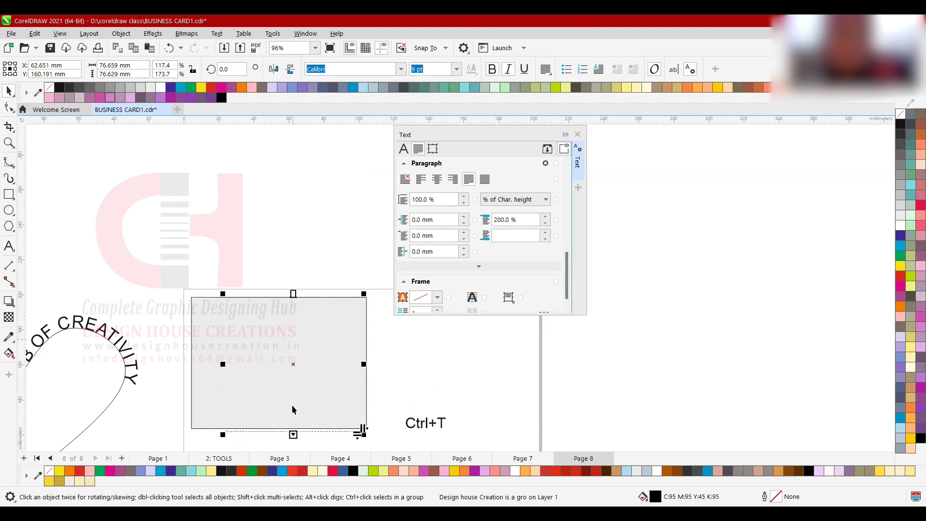
left_click_drag(293, 435, 292, 451)
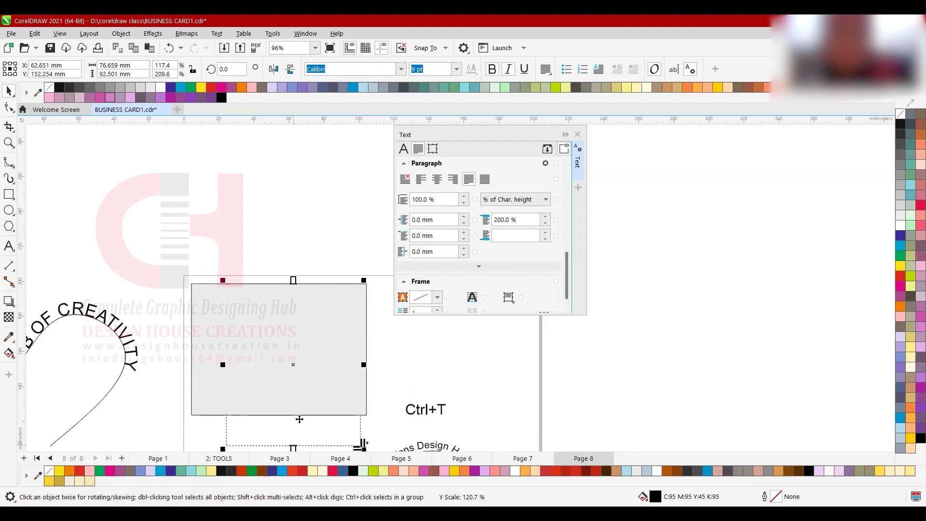
left_click_drag(279, 346, 129, 155)
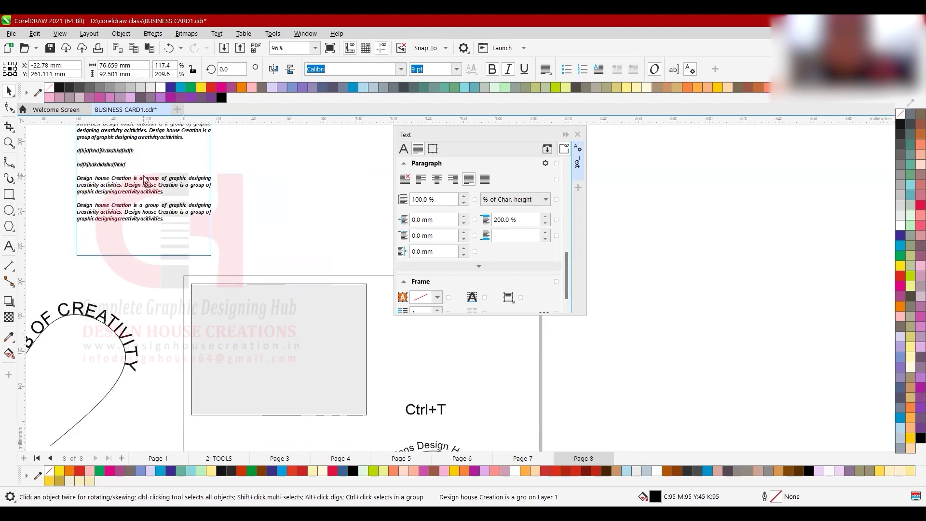
- Select the last two paragraphs and paste another copy after the last paragraph
key("F6")
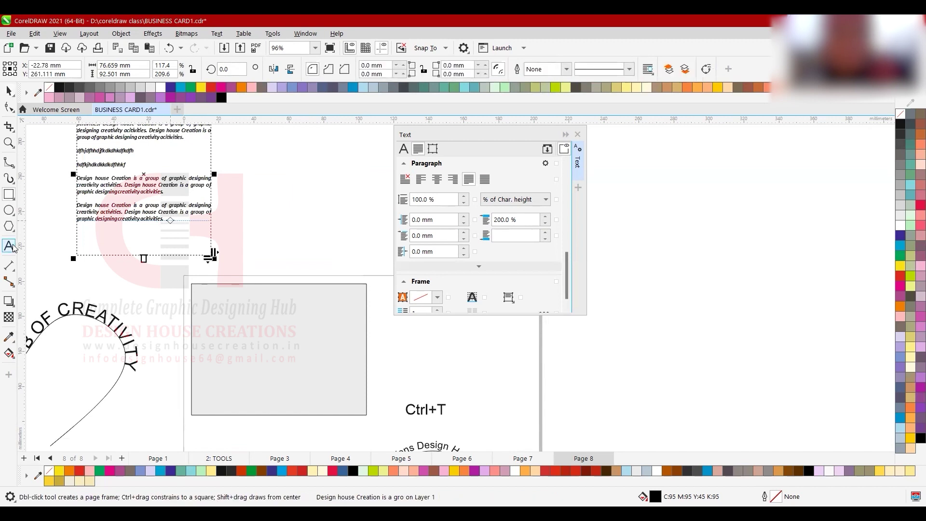
left_click(9, 246)
left_click(74, 179)
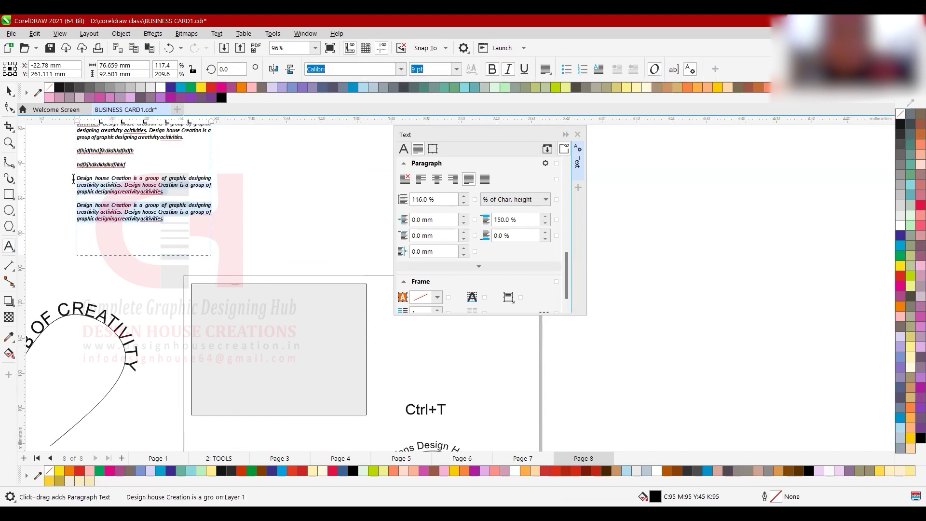
left_click_drag(74, 179, 74, 178)
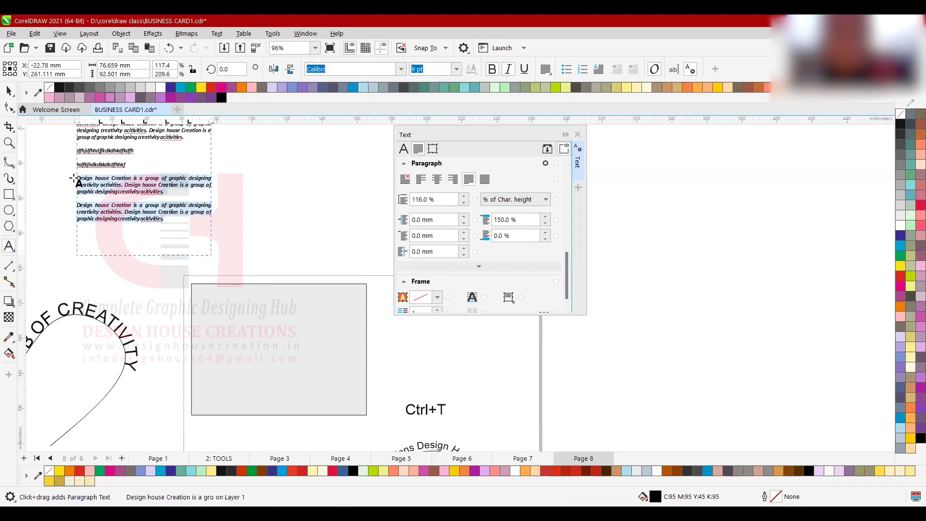
left_click(180, 218)
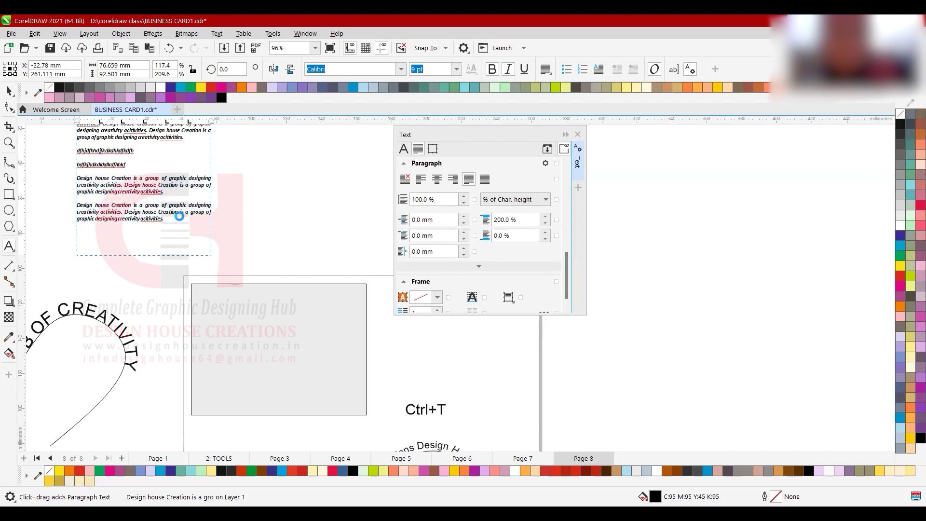
key("ctrl+space")
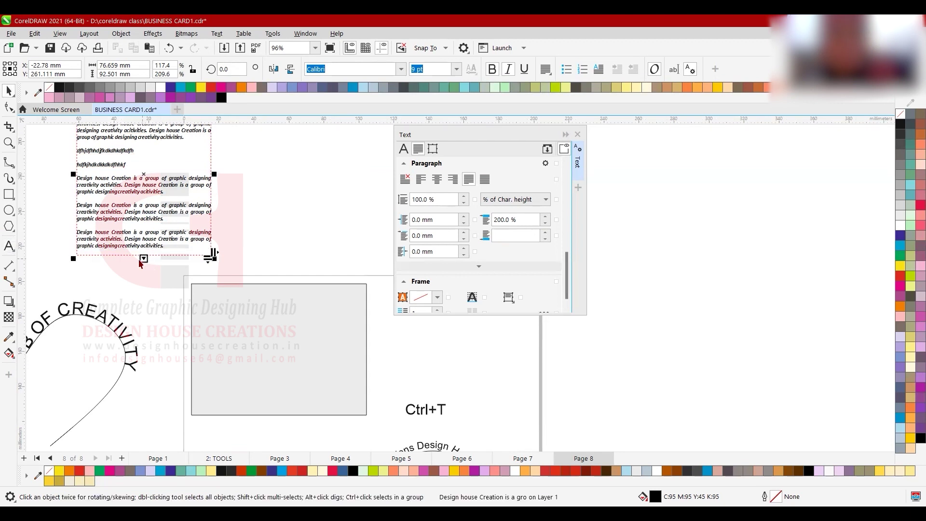
- Lengthen the frame to show the fourth paragraph and place it over the grey rectangle
left_click_drag(143, 261, 143, 307)
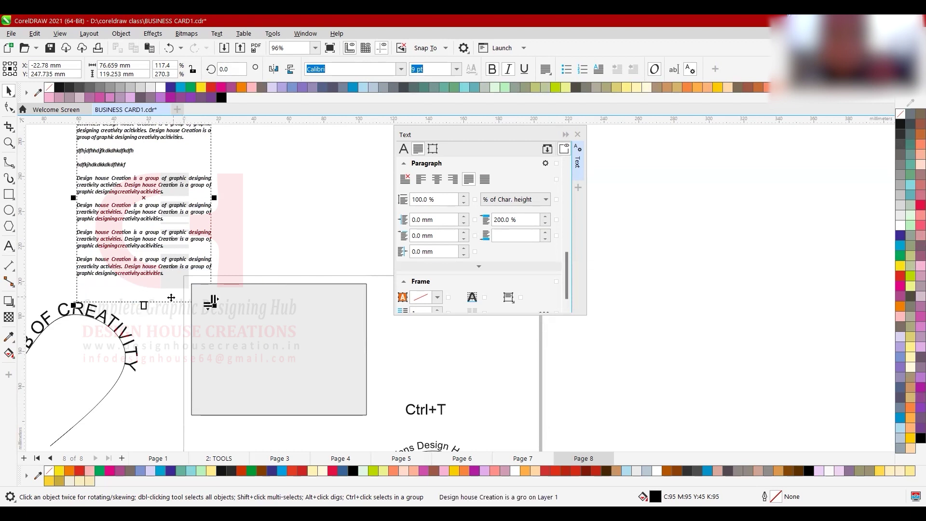
left_click_drag(142, 173, 299, 369)
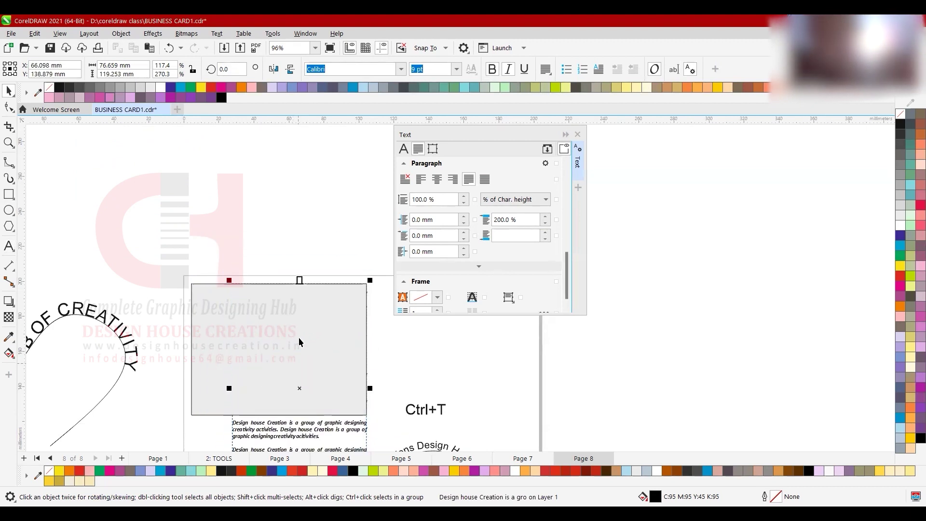
scroll(294, 254, "down", 1)
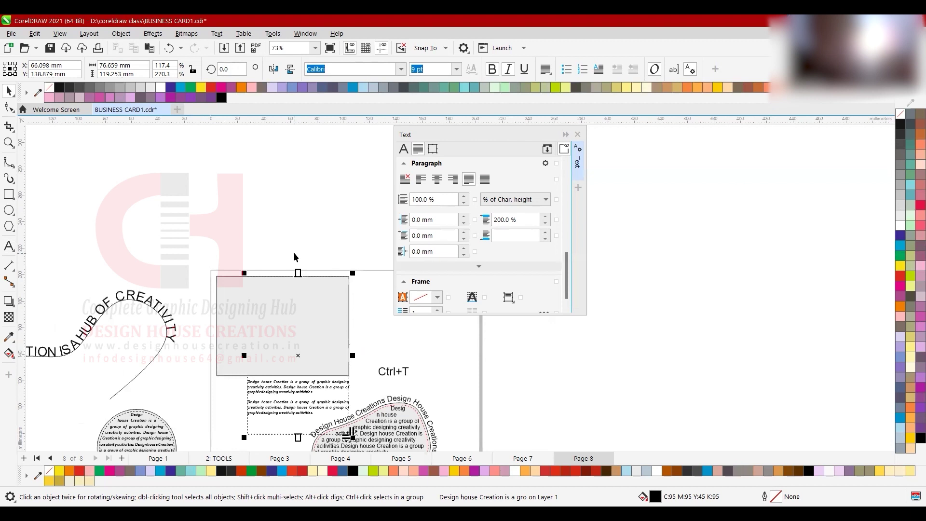
- Try placing the rectangle behind the text frame with Order > Behind, then undo it
left_click(225, 303)
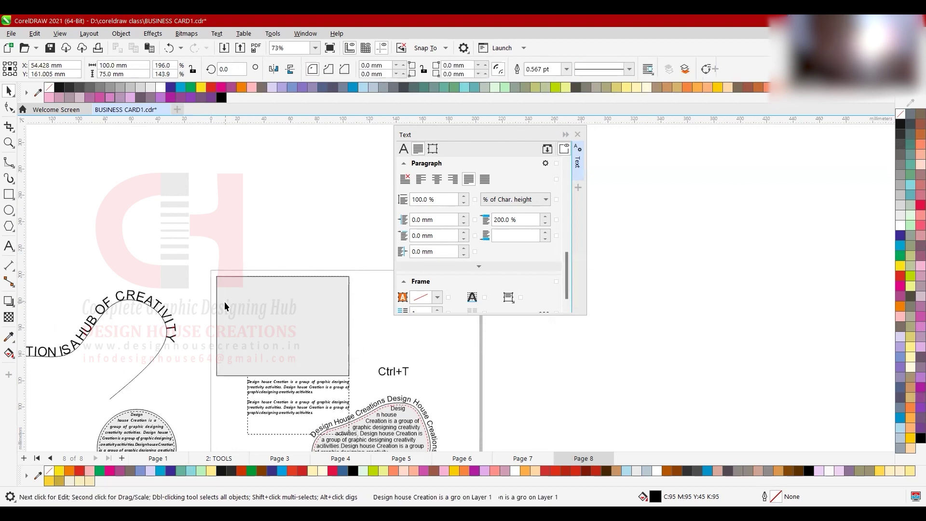
right_click(299, 272)
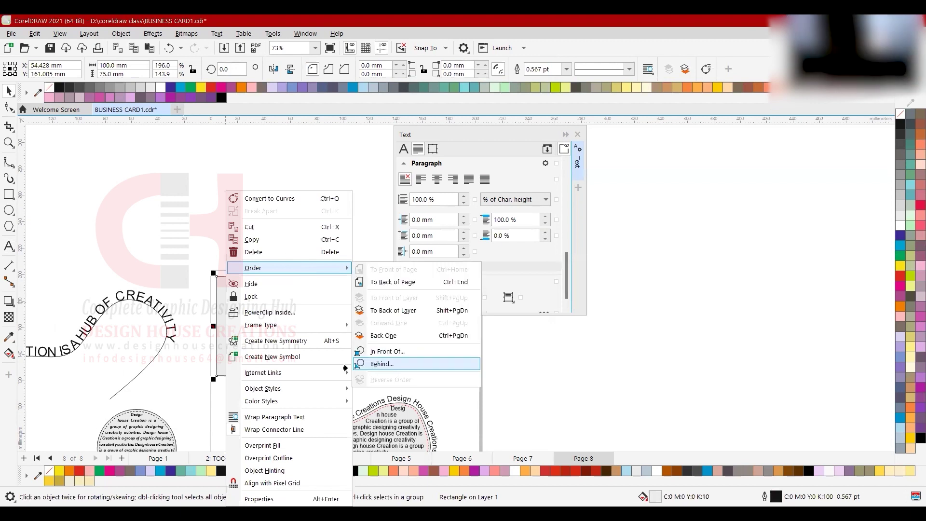
left_click(395, 362)
left_click(299, 385)
key("ctrl+z")
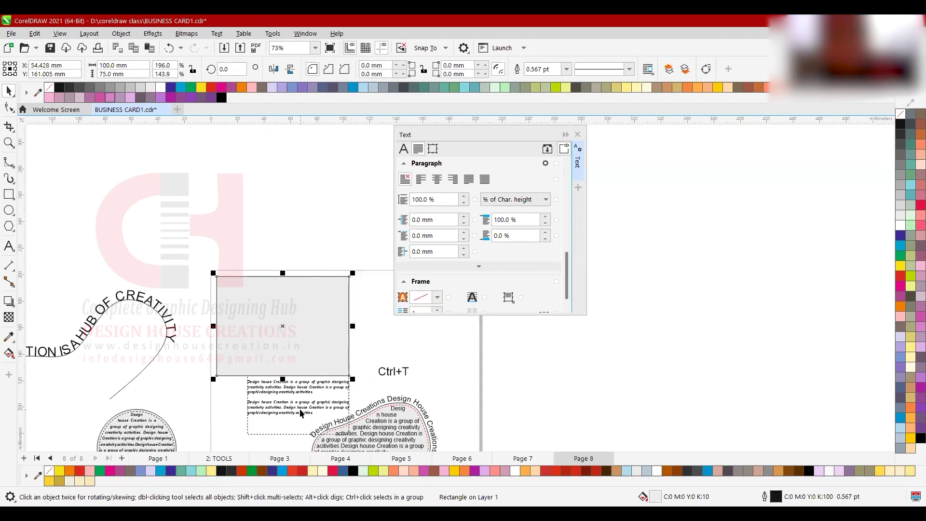
- Send the grey rectangle one step back with Order > Back One, then select the text frame
scroll(291, 430, "up", 1)
left_click(209, 246)
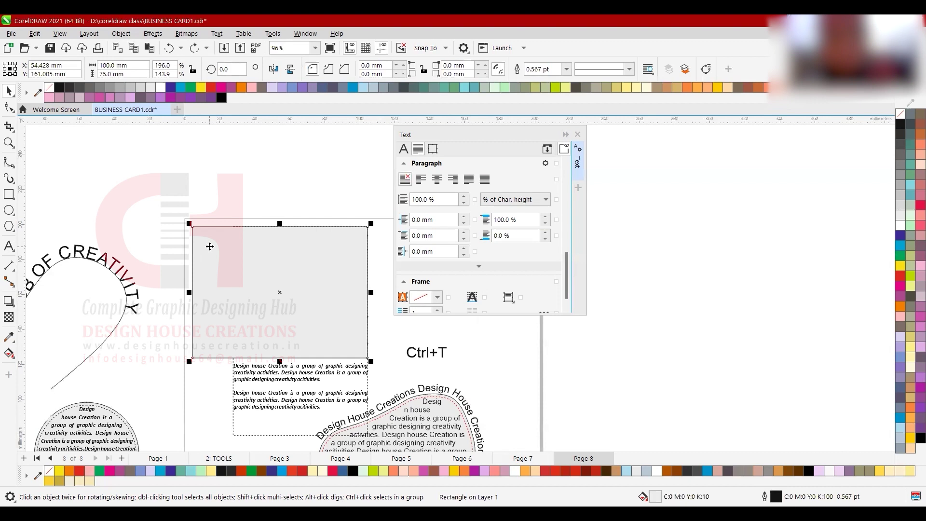
right_click(211, 273)
mouse_move(270, 268)
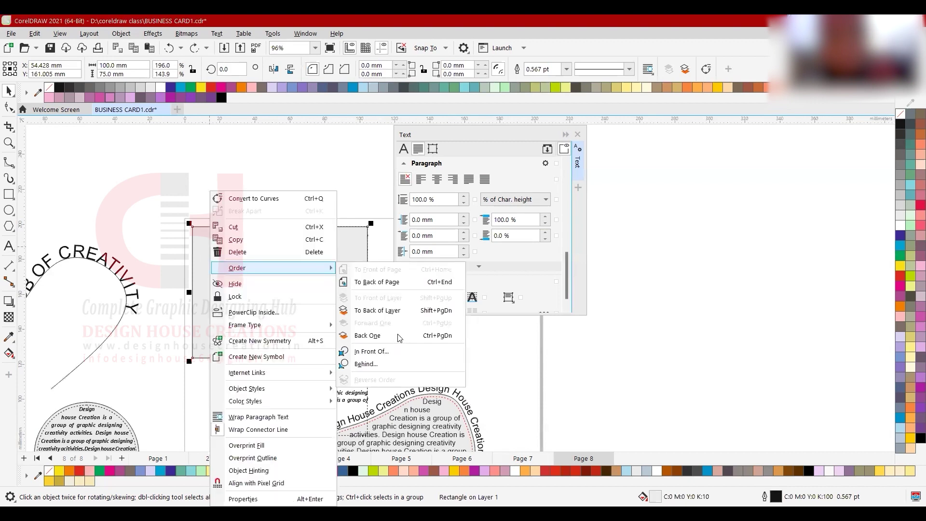
left_click(424, 335)
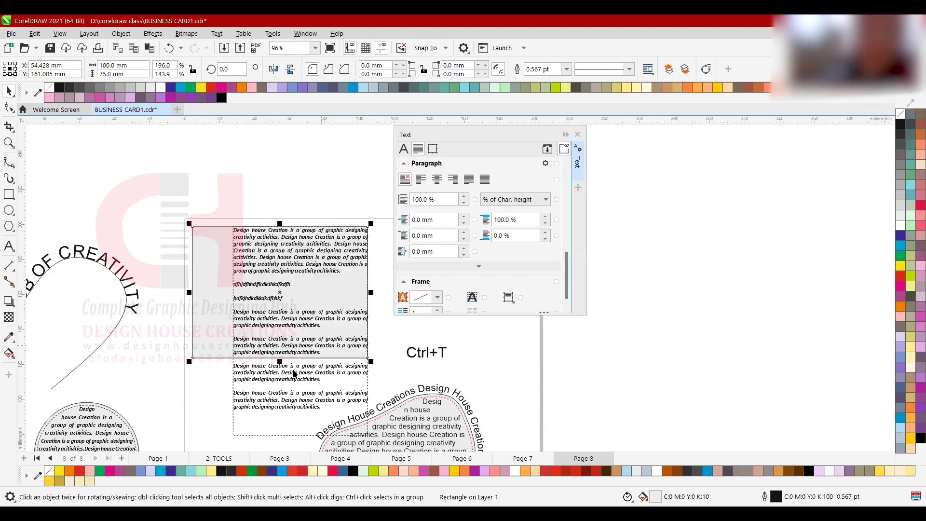
left_click(270, 383)
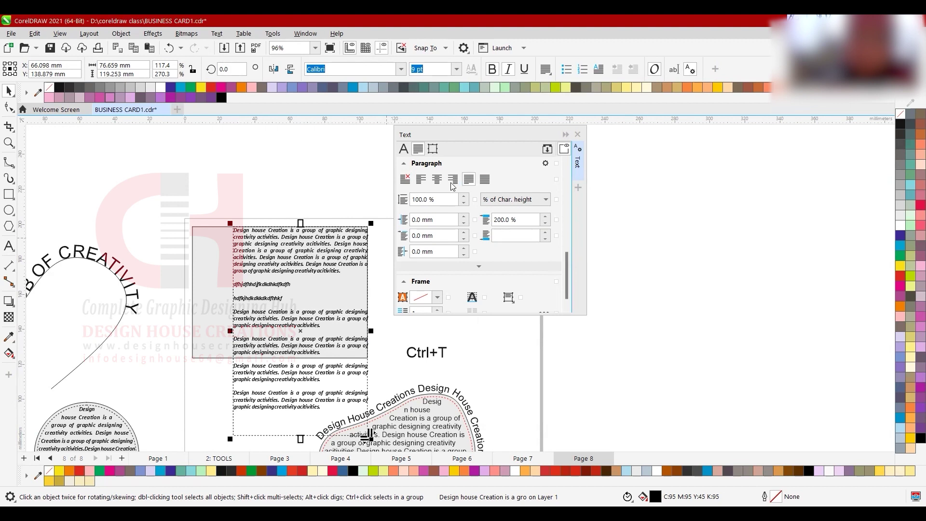
- Set the paragraph frame's font size to 6 pt, then raise it to 7 pt
left_click(191, 226)
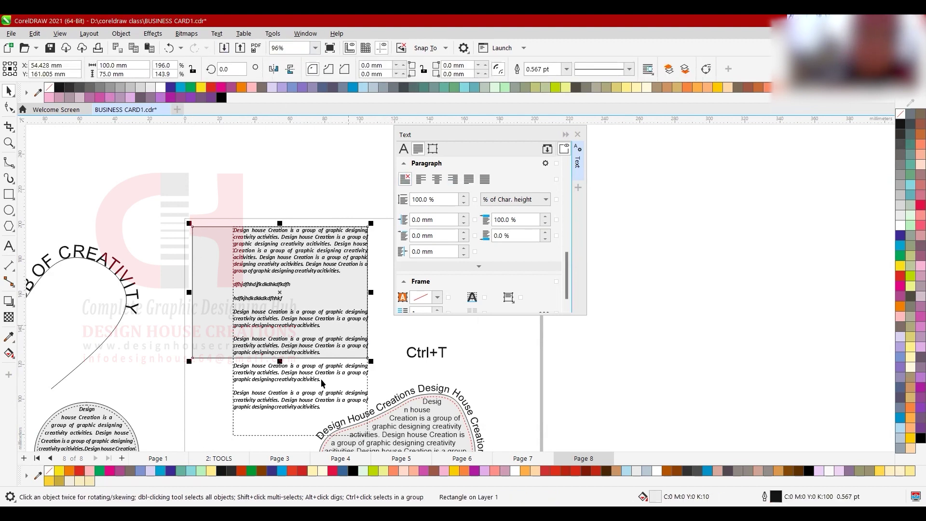
left_click(299, 410)
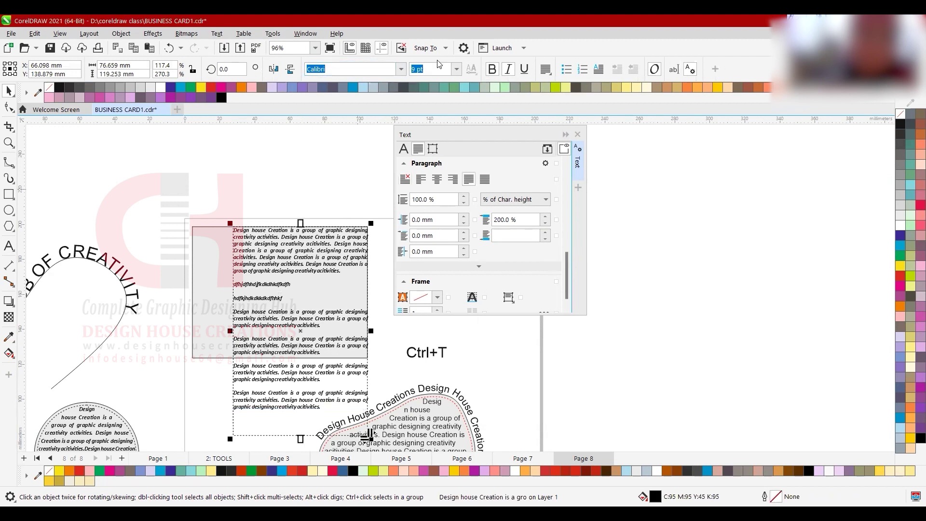
left_click(413, 69)
key("ctrl+a")
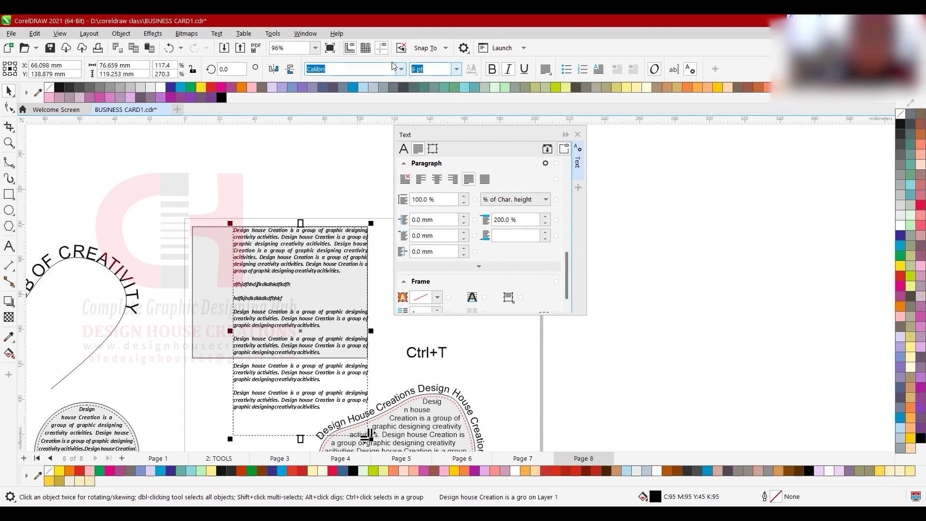
type("6")
key("Return")
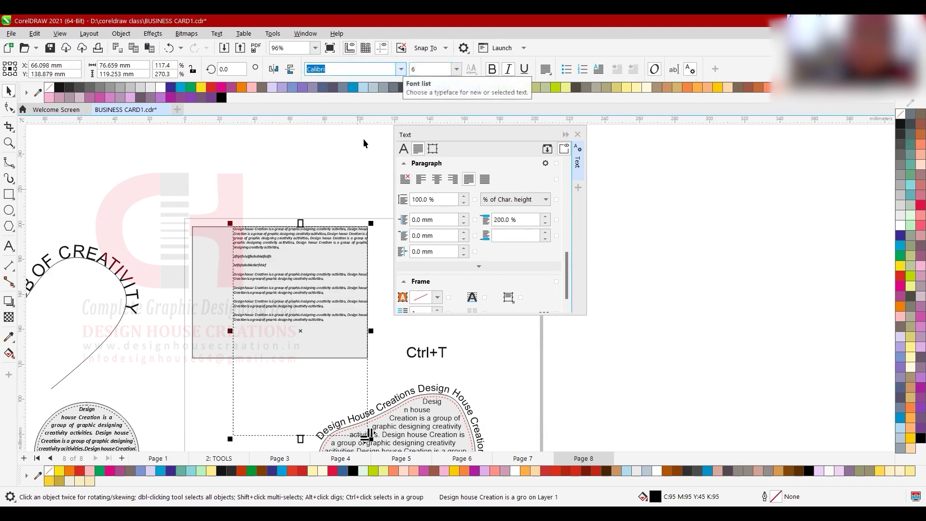
left_click(419, 65)
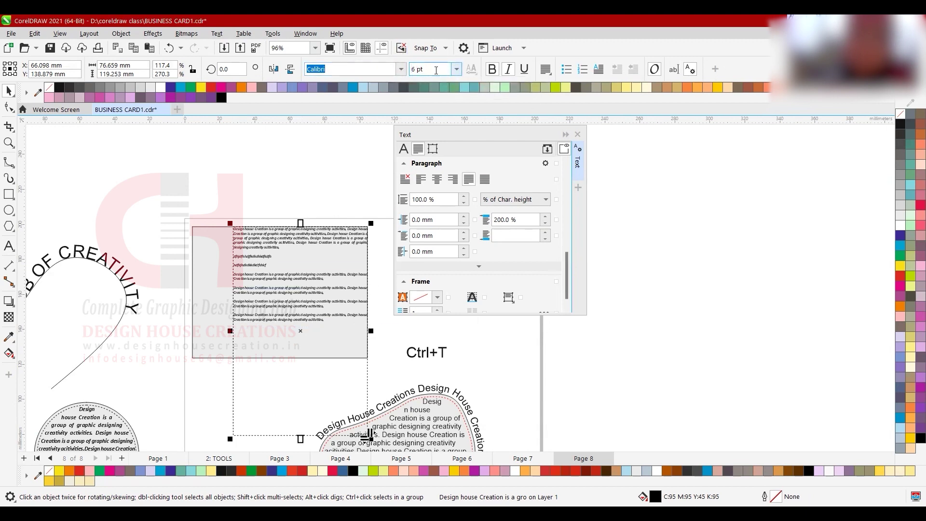
type("7")
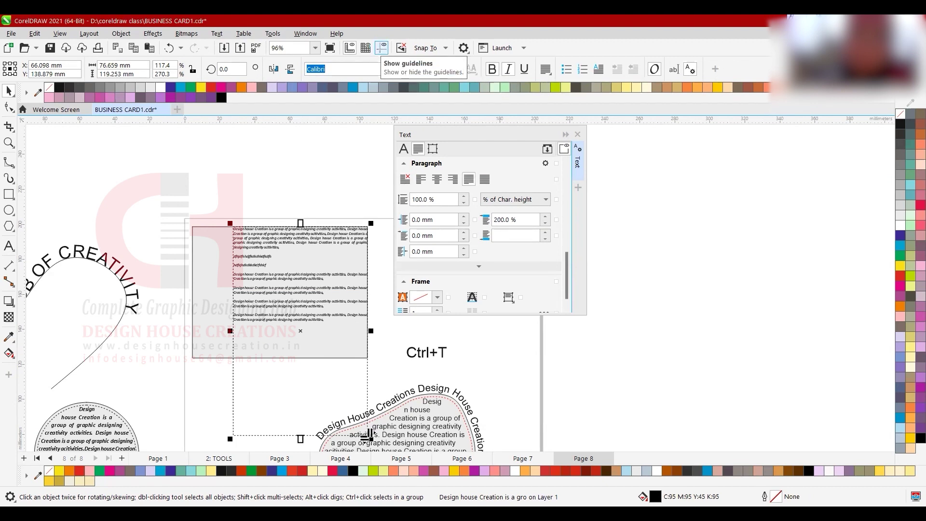
key("Return")
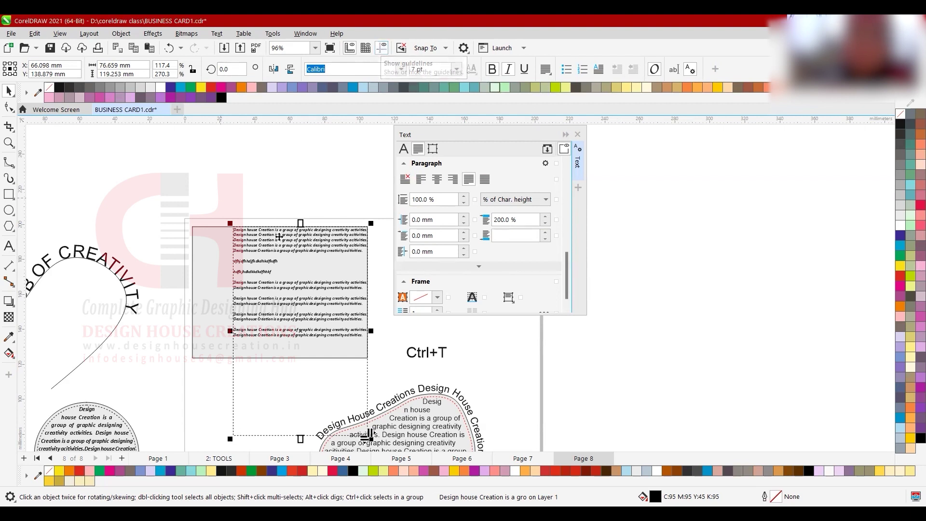
- Narrow and shorten the text frame and move it to the rectangle's top-left corner
left_click(421, 69)
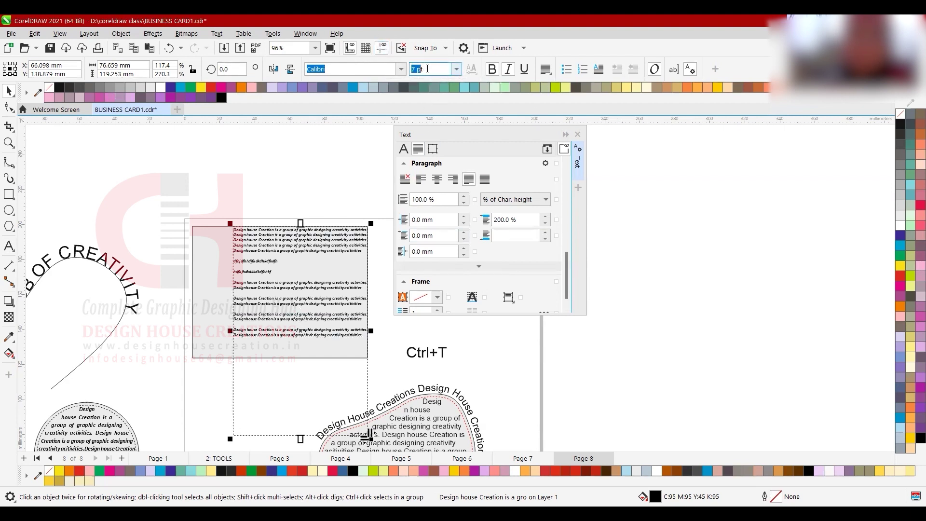
left_click_drag(372, 334, 330, 339)
left_click_drag(283, 256, 246, 252)
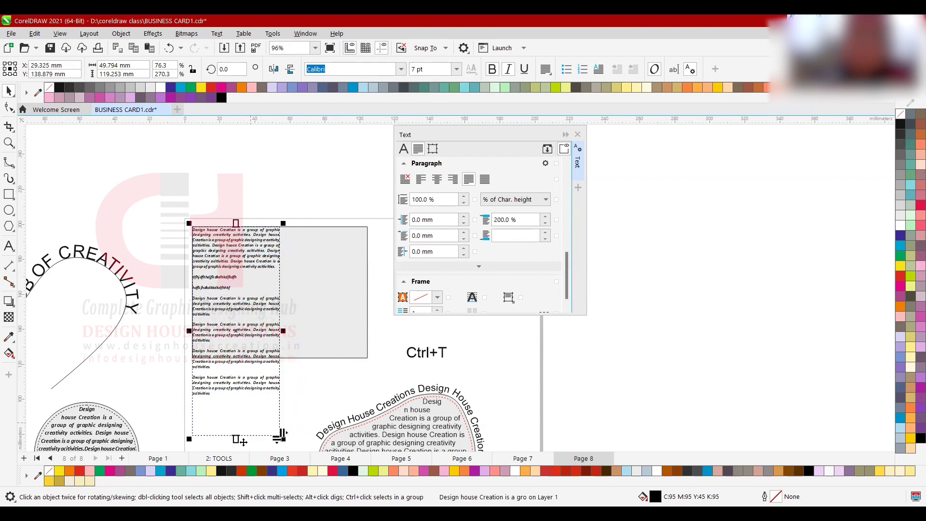
left_click_drag(235, 440, 255, 321)
scroll(222, 338, "up", 2)
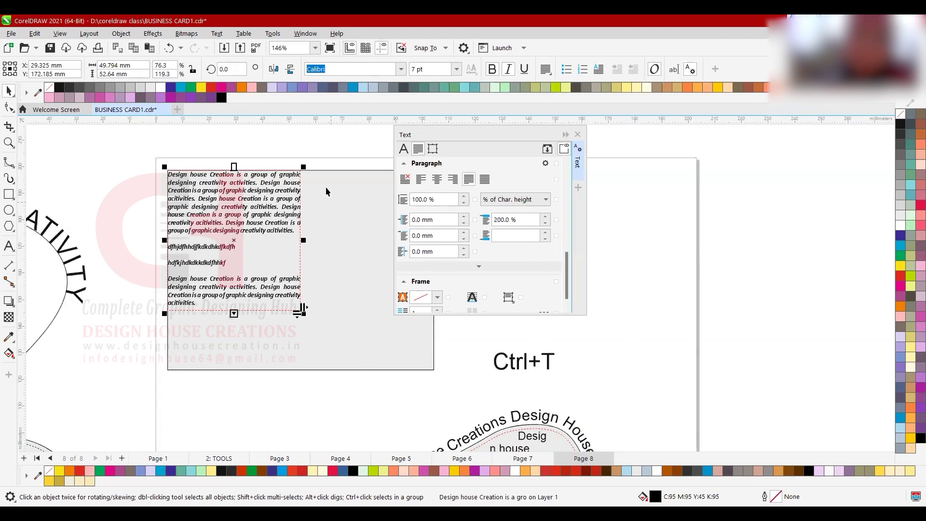
scroll(247, 307, "down", 1)
scroll(331, 244, "up", 1)
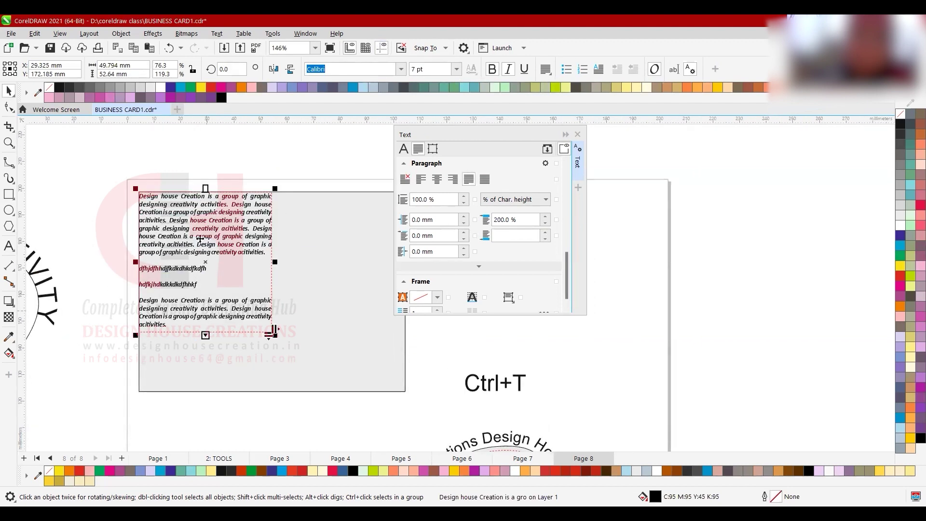
scroll(204, 263, "up", 1)
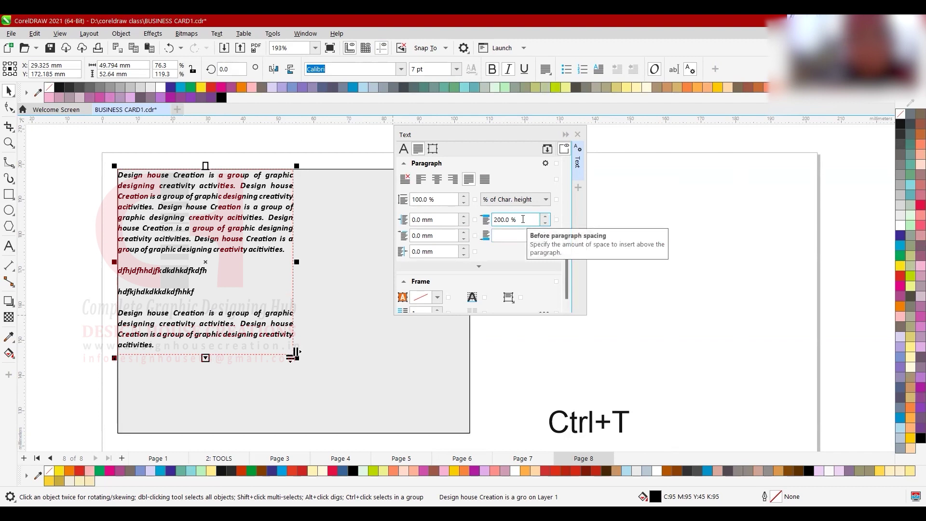
- Set the paragraph text's Before paragraph spacing to 100%
left_click_drag(522, 220, 459, 223)
type("1")
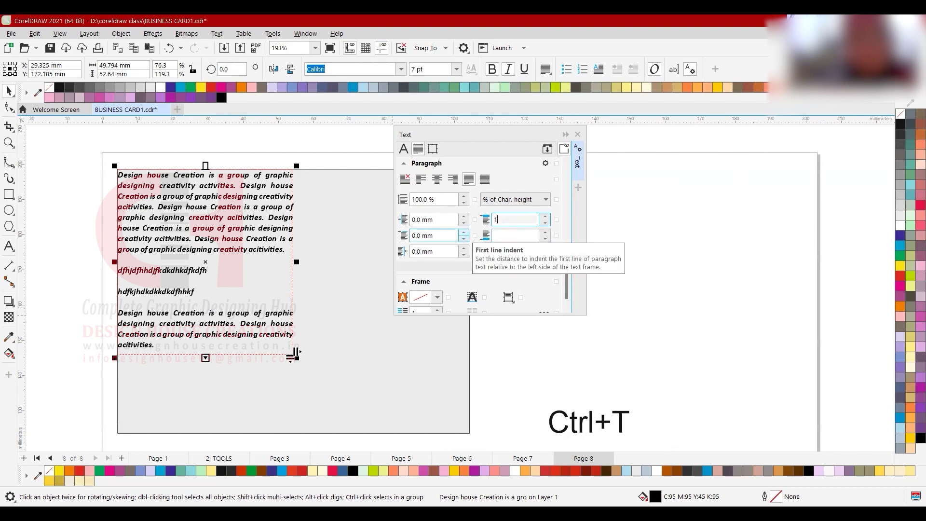
key("Return")
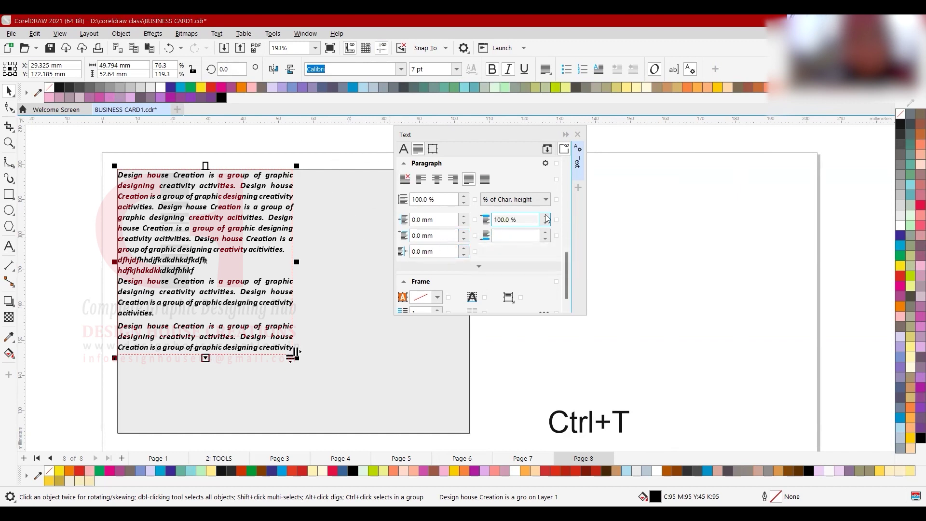
- Tighten the line spacing to 80%, after first trying 90%
left_click(439, 199)
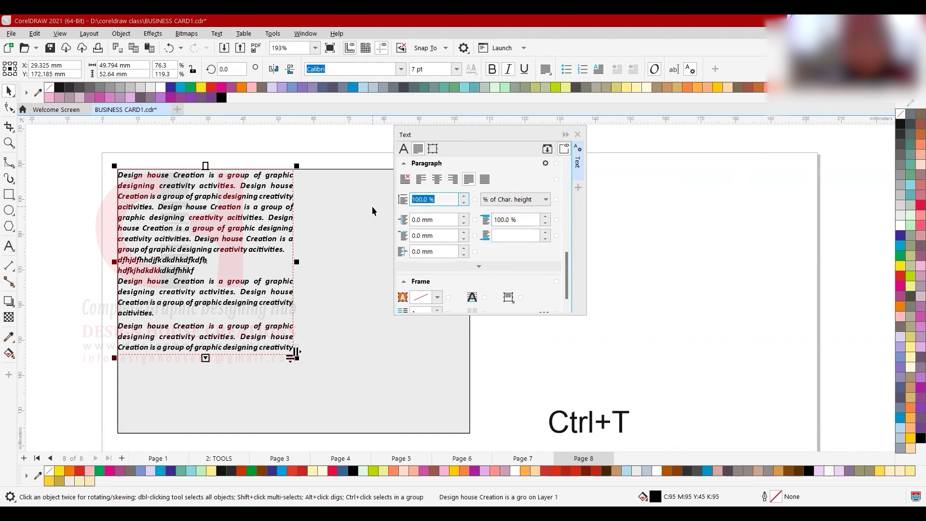
type("90")
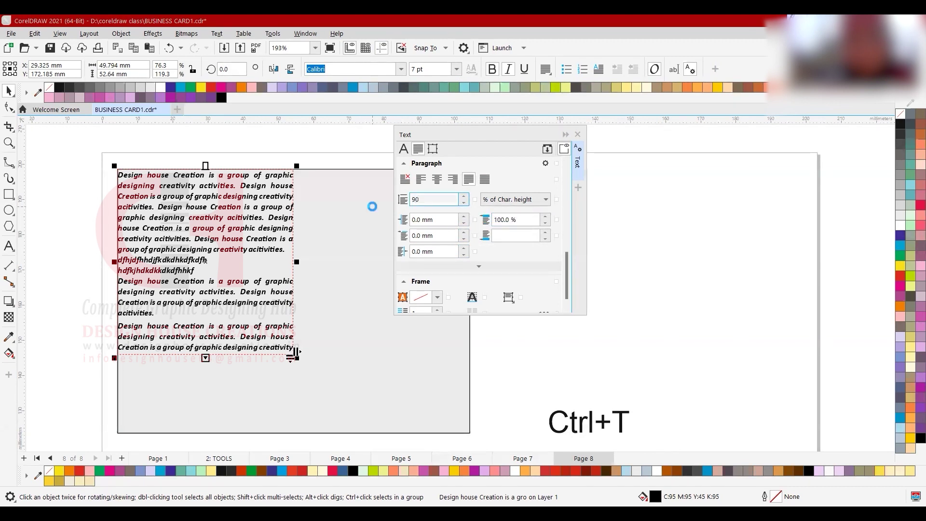
key("Return")
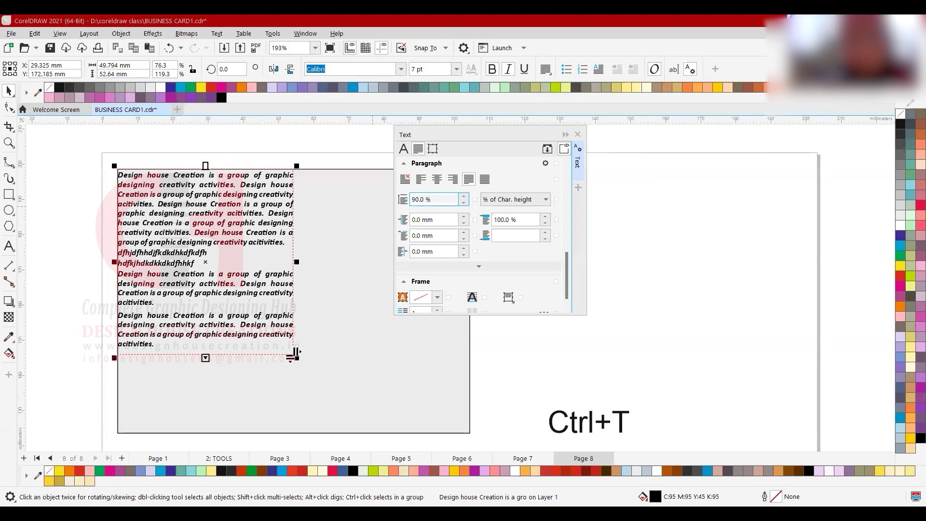
left_click_drag(431, 200, 343, 189)
type("80")
key("Return")
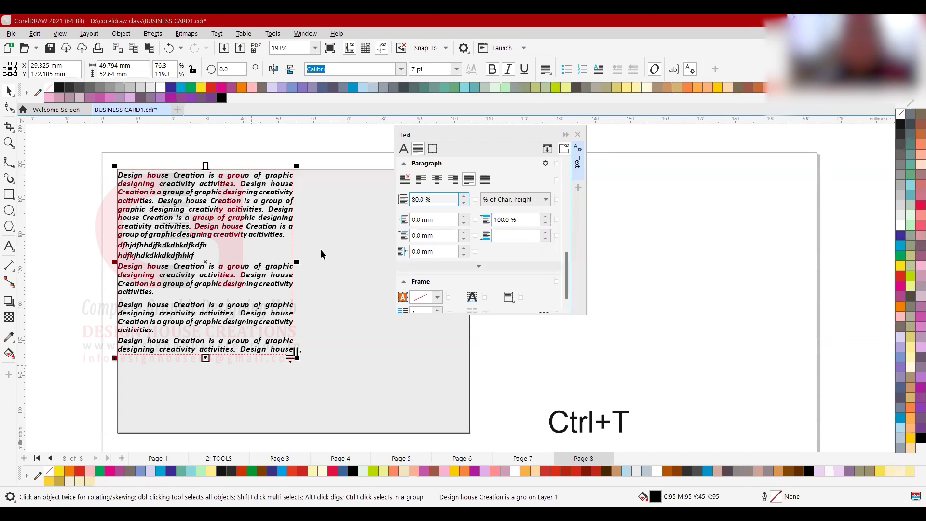
- Set the font size to 6.25 pt, after trying 6.5 pt and 6 pt
left_click(427, 71)
type("6.5")
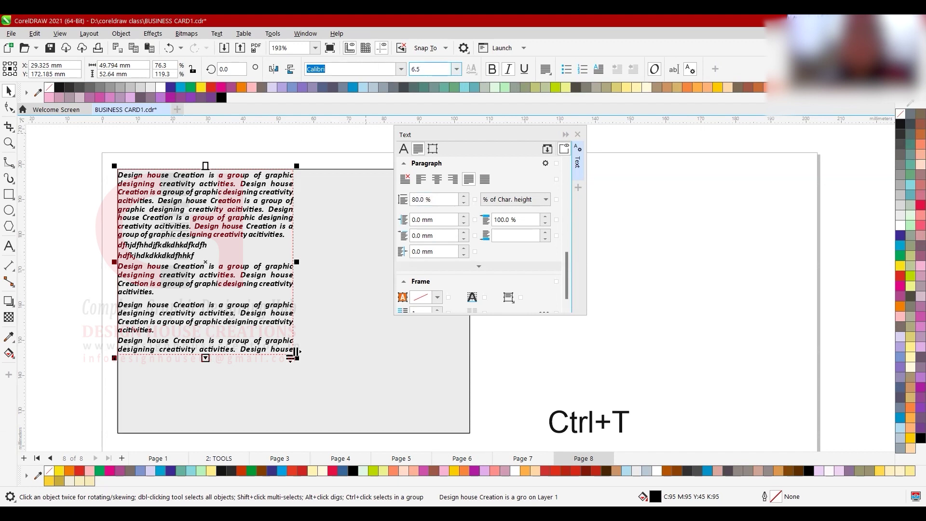
key("Return")
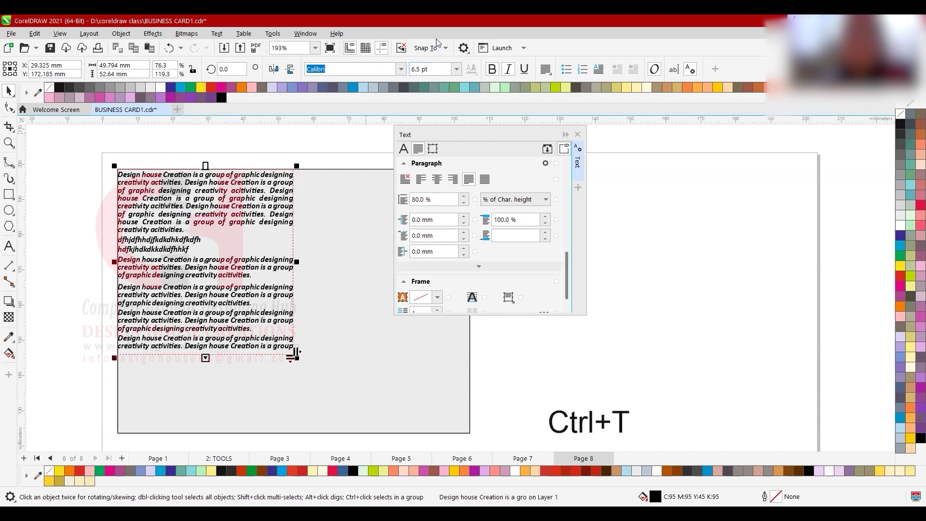
key("ctrl+a")
type("6")
key("Return")
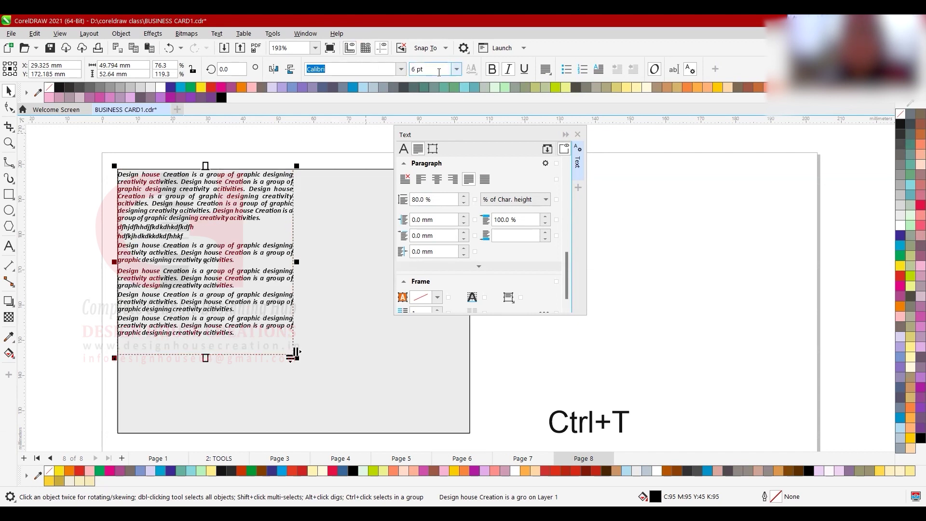
key("ctrl+a")
type("6.25")
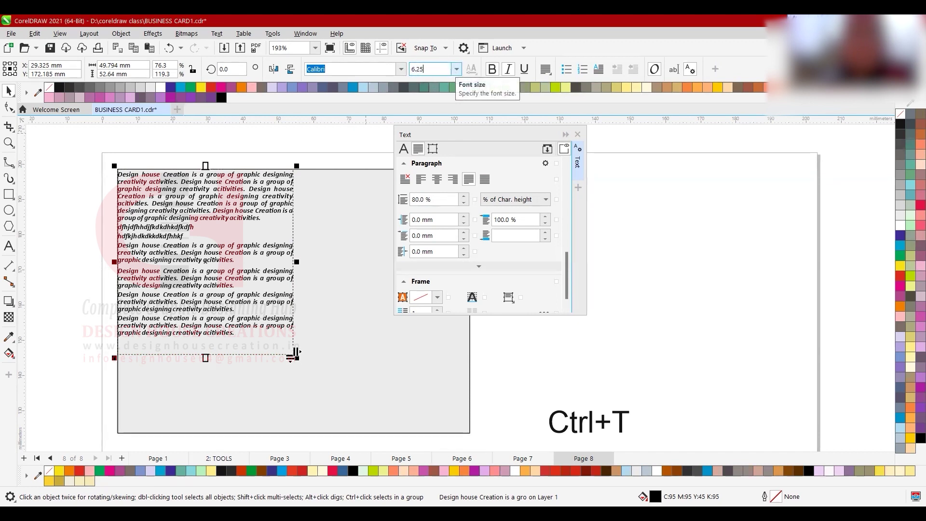
key("Return")
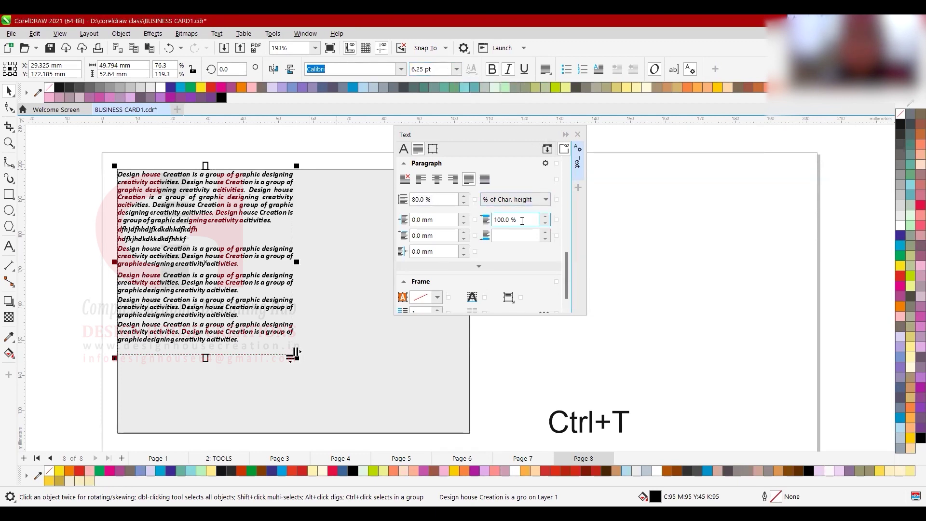
- Increase the Before paragraph spacing to 110%
key("ctrl+a")
type("110")
key("Return")
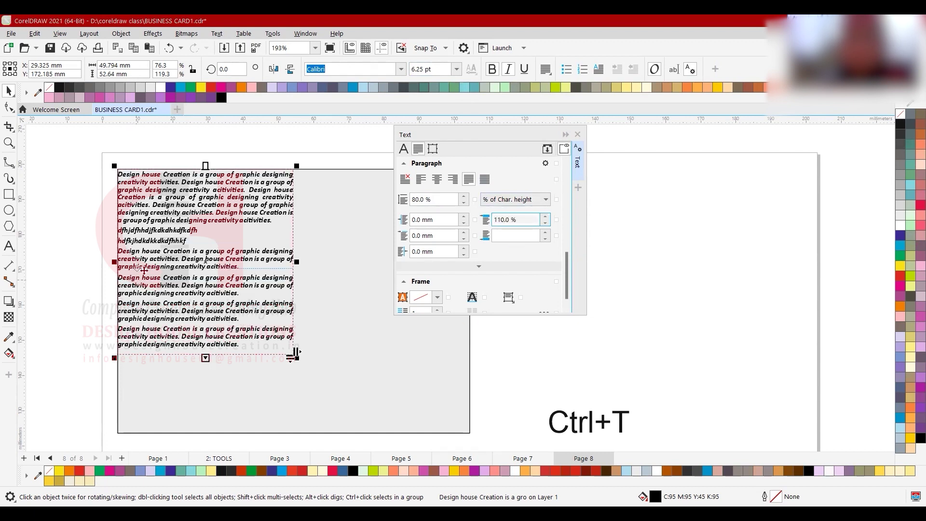
- Turn off Bold so the paragraph text is regular italic
left_click(492, 70)
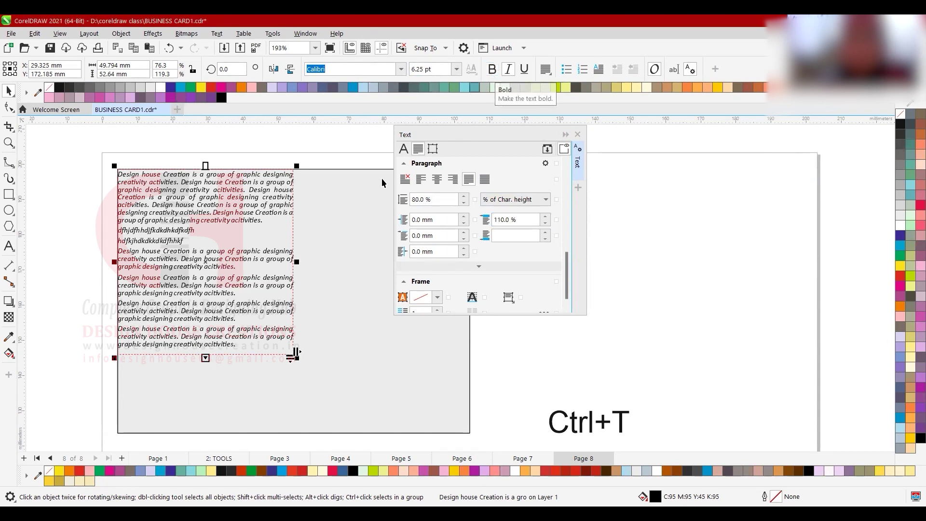
scroll(206, 289, "up", 1)
left_click(205, 288)
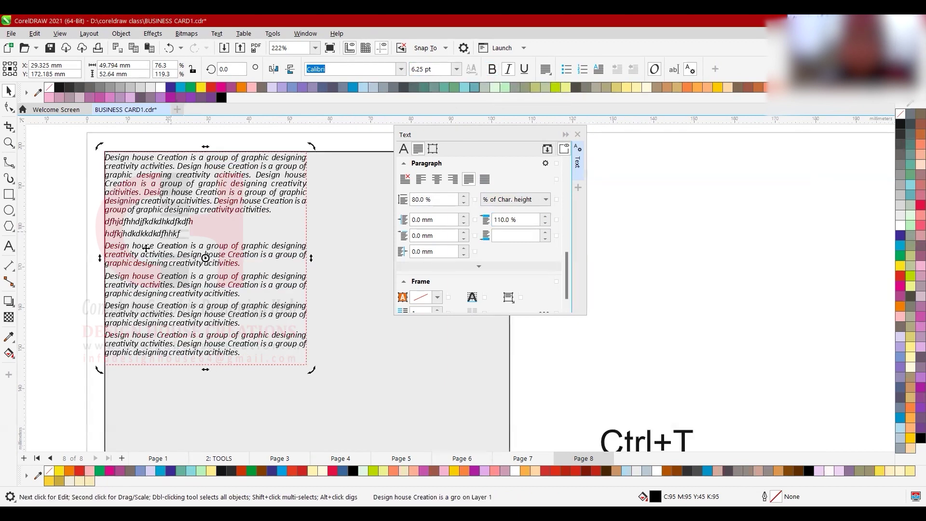
- Delete the two gibberish placeholder lines from the text frame
left_click(9, 246)
left_click(118, 235)
left_click_drag(182, 235, 101, 224)
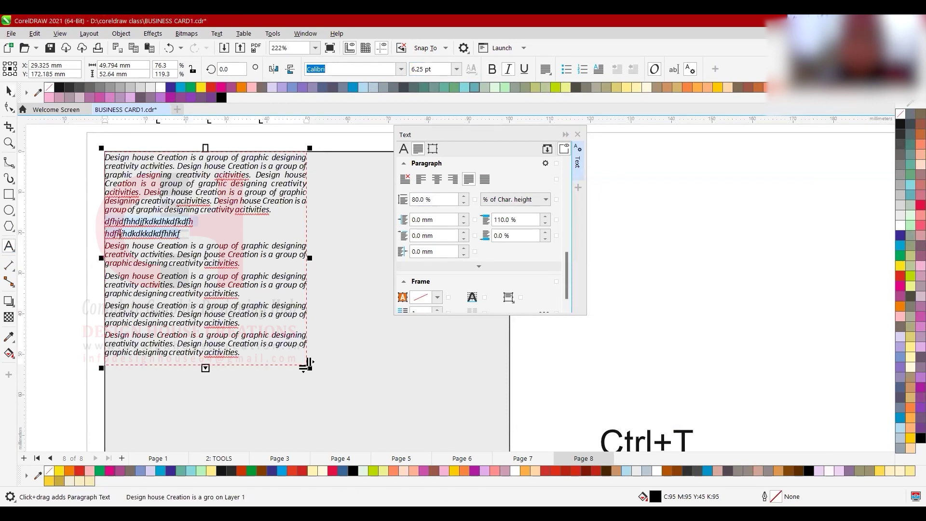
key("BackSpace")
key("BackSpace")
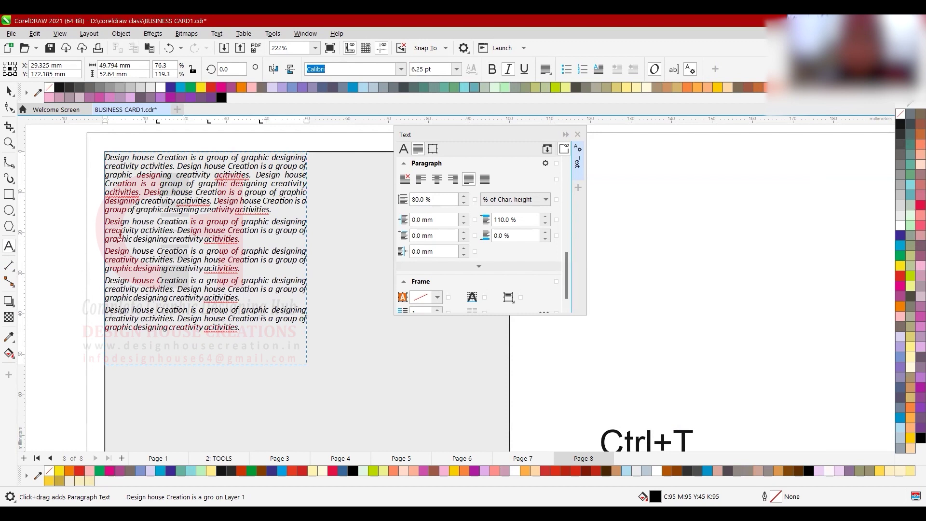
- Copy the last paragraph and paste a duplicate below it
left_click_drag(248, 327, 104, 310)
key("ctrl+c")
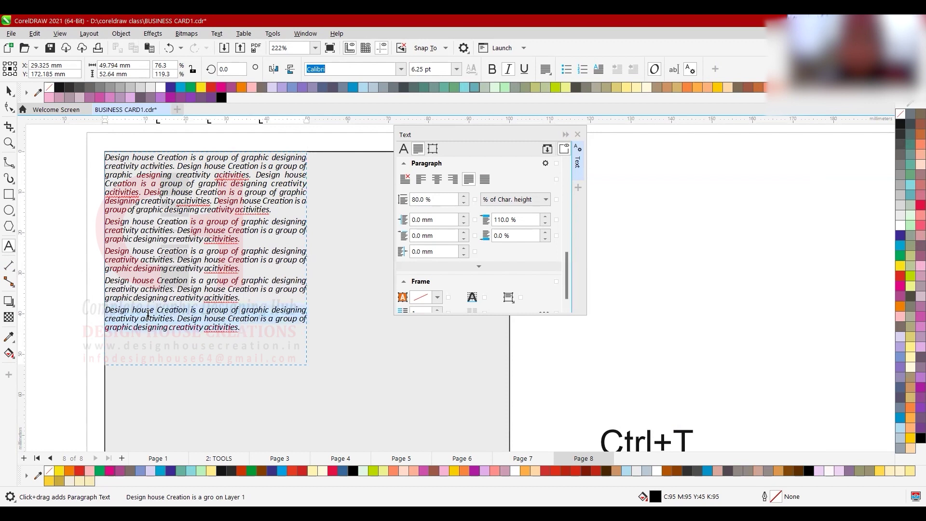
left_click(240, 327)
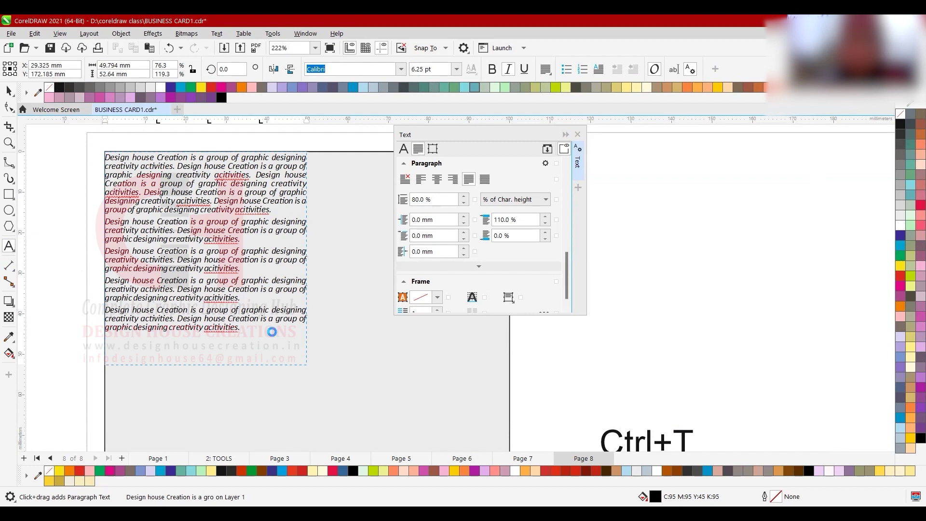
key("Return")
key("ctrl+v")
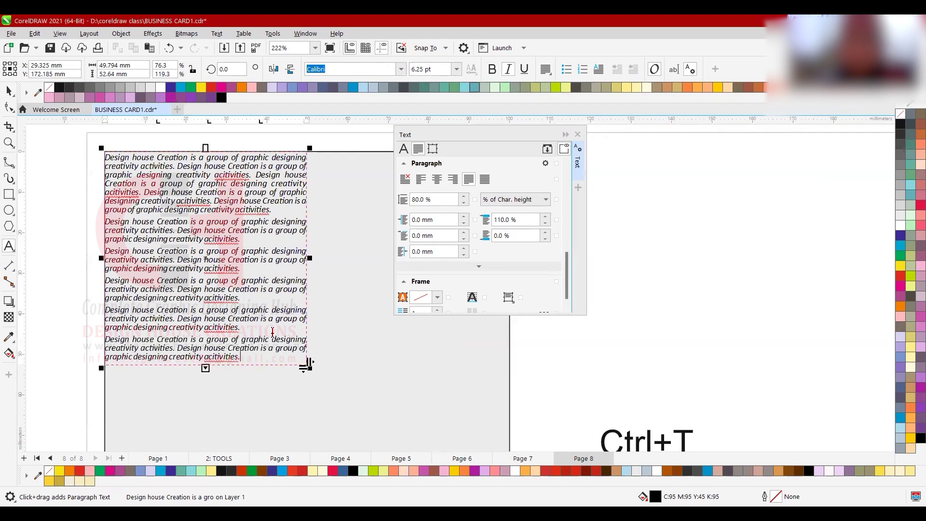
- Resize the text frame to about 52.66 mm tall, its bottom edge just below the last sentence
left_click_drag(206, 369, 244, 346)
scroll(213, 369, "down", 1)
scroll(213, 364, "up", 4)
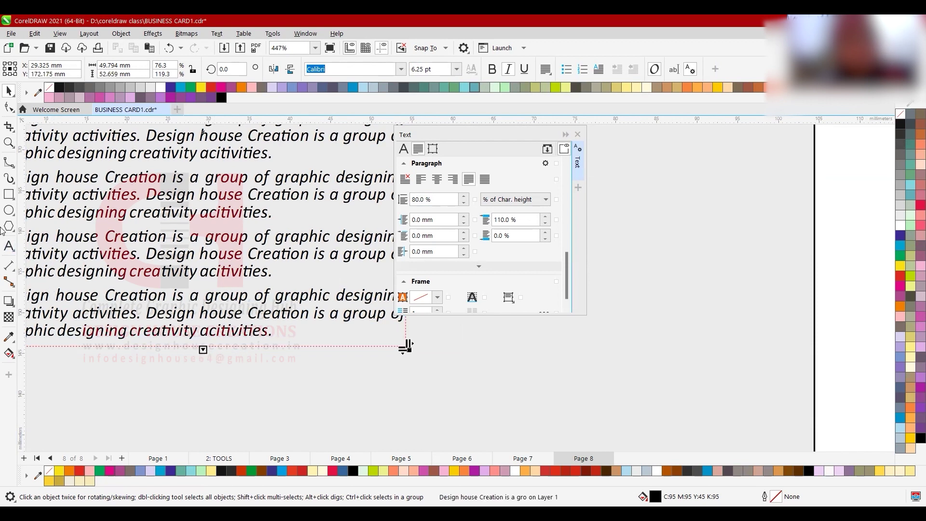
double_click(274, 332)
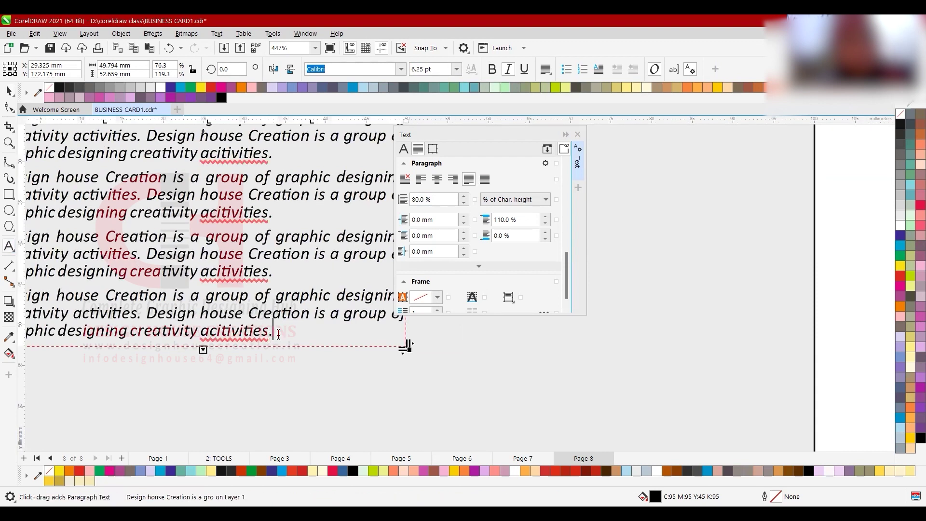
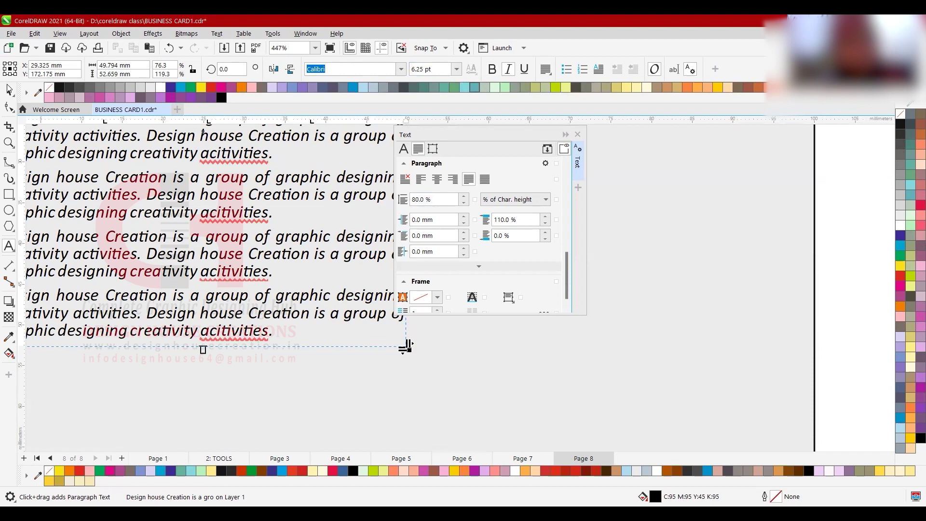
- Delete the misspelled 'acitivities' and end the last line with a period after 'creativity'
key("ctrl+space")
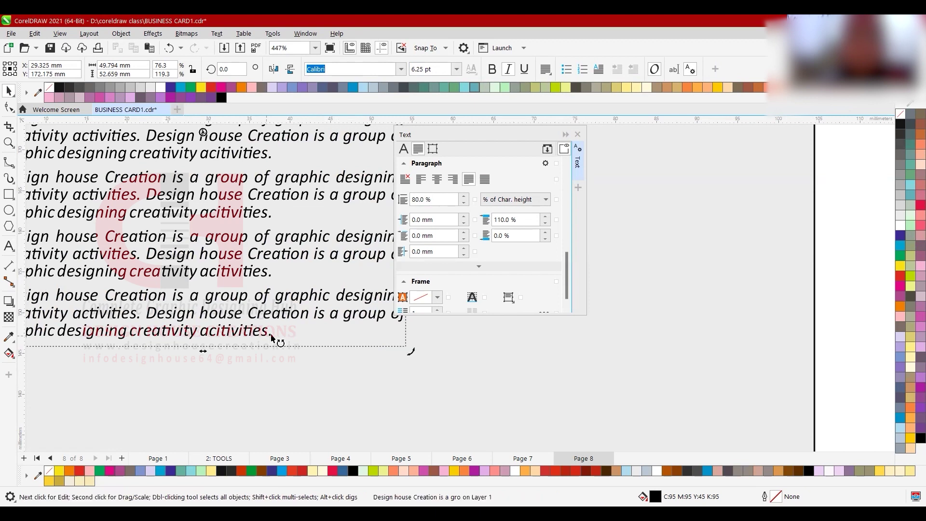
left_click(287, 330)
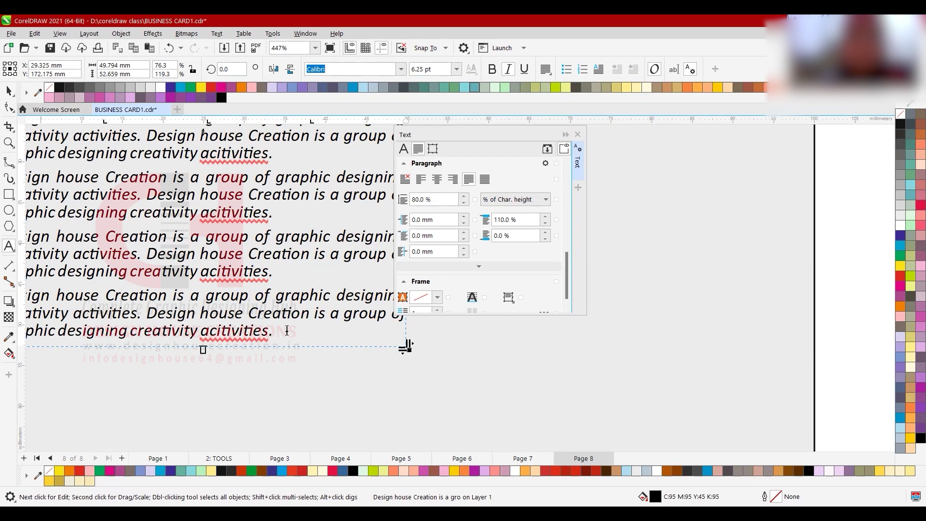
key("BackSpace")
key("BackSpace")
key("BackSpace")
key("BackSpace")
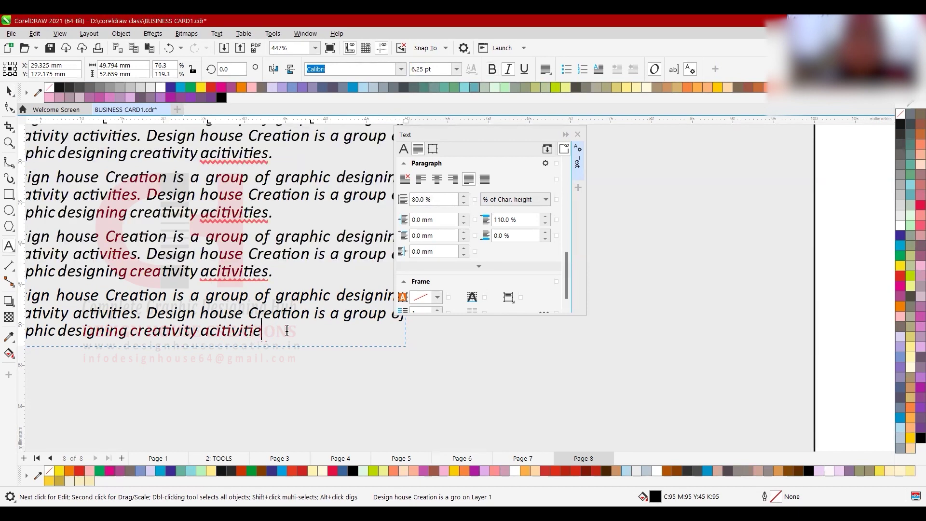
key("BackSpace")
key("BackSpace")
key("BackSpace")
key("BackSpace")
key("BackSpace")
key("BackSpace")
key("BackSpace")
key("BackSpace")
key("BackSpace")
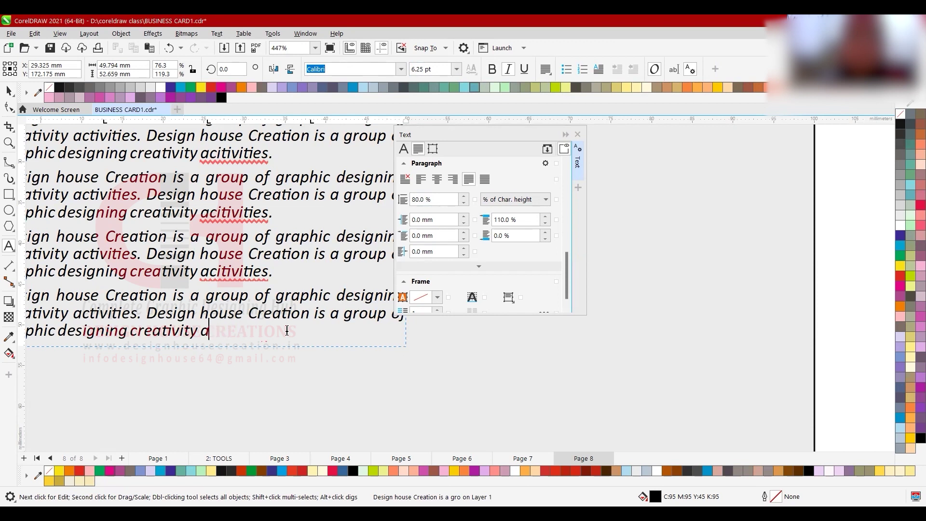
type(".")
key("ctrl+space")
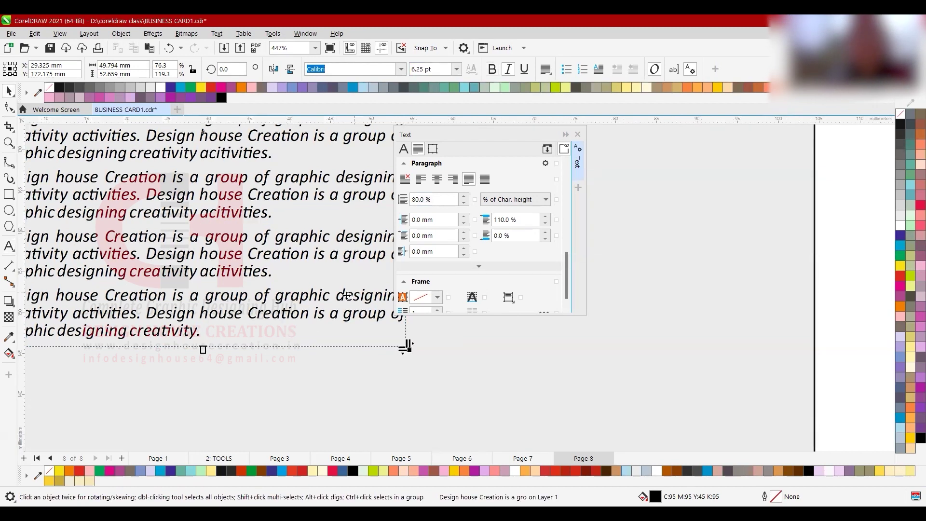
- Remove the leftover character after 'creativity.' so the paragraph ends cleanly
double_click(240, 332)
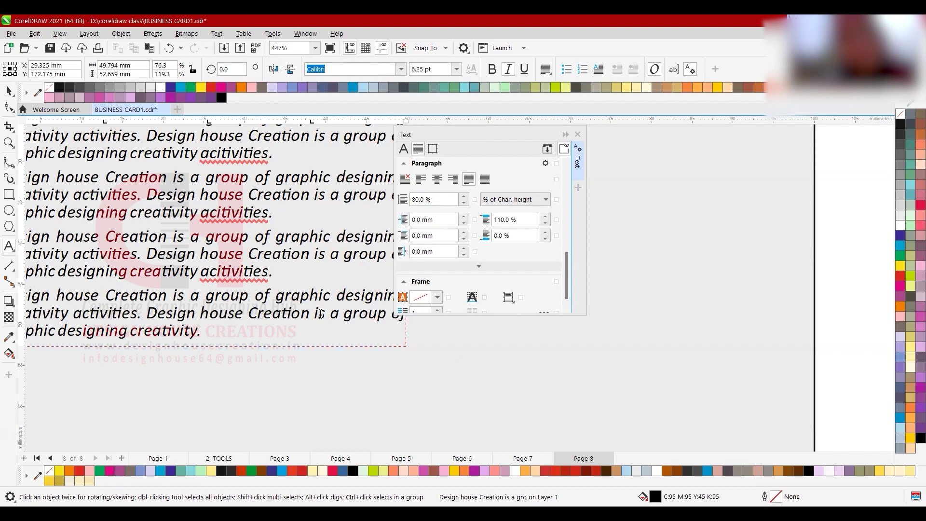
key("ctrl+space")
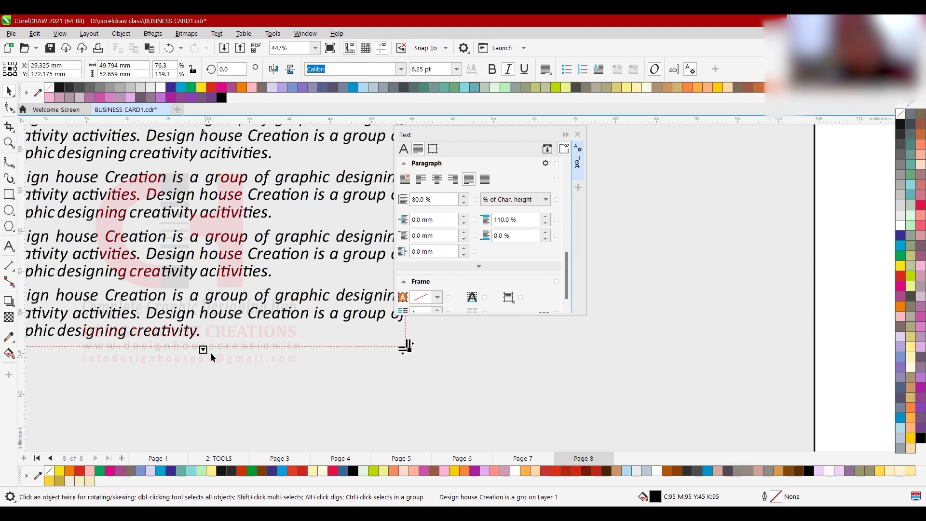
double_click(206, 331)
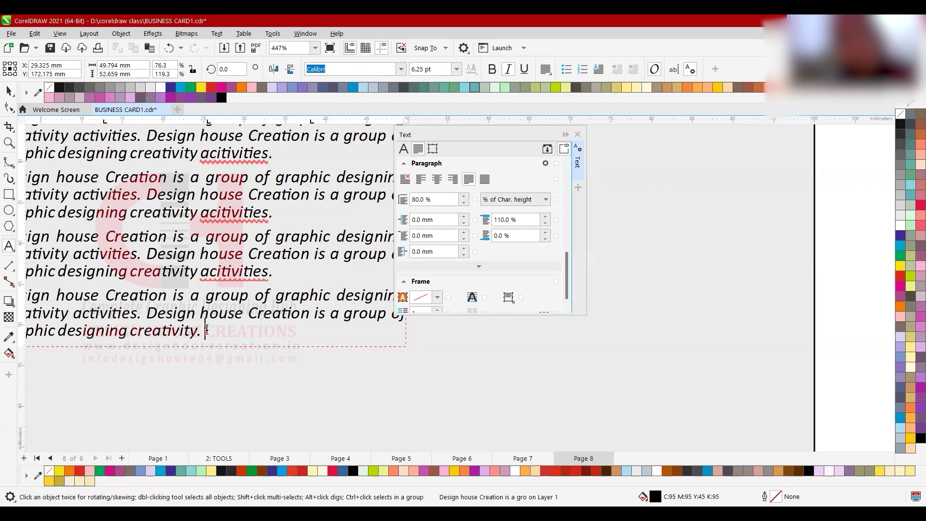
key("ctrl+space")
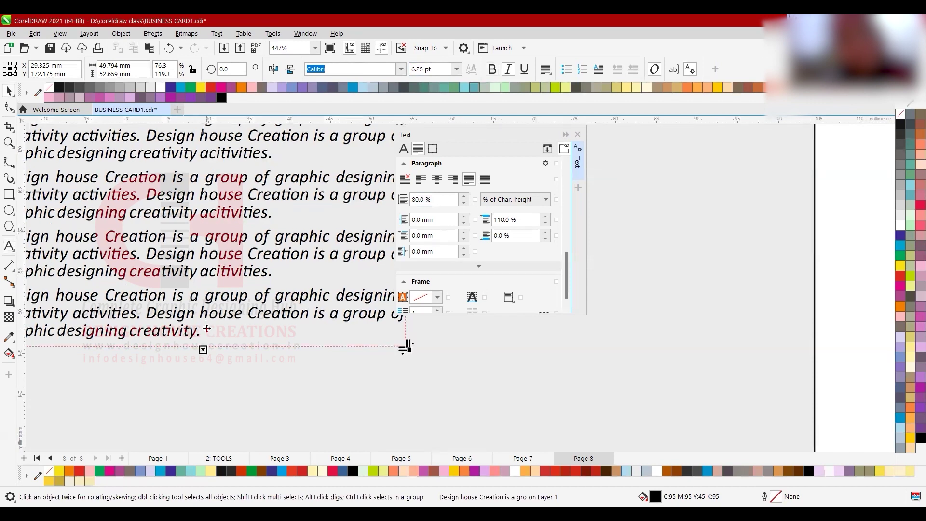
key("ctrl+space")
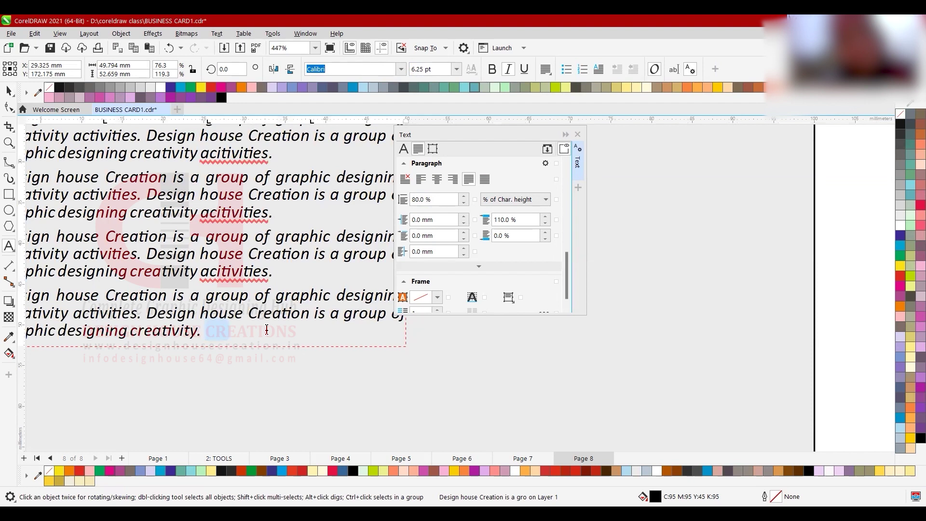
key("BackSpace")
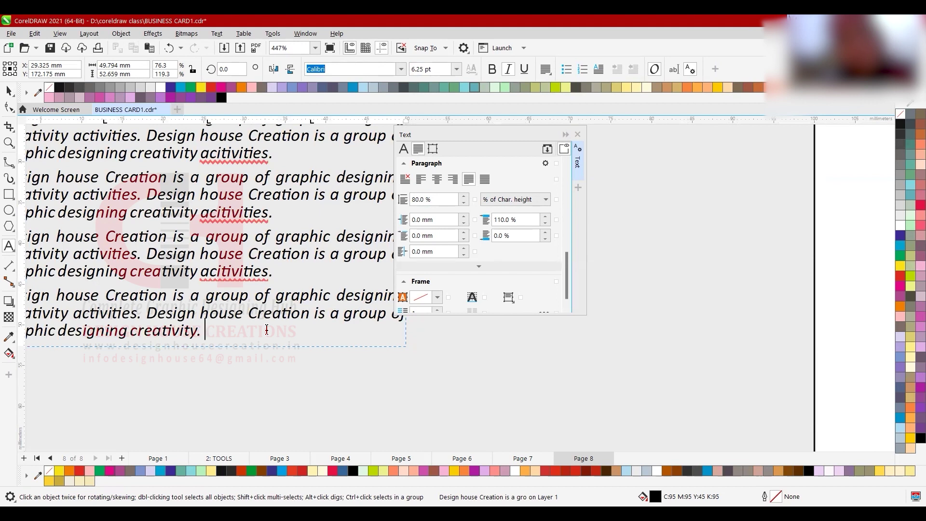
key("ctrl+space")
- Move the paragraph frame down and type a 'Designing Hub' heading above it
scroll(279, 415, "down", 8)
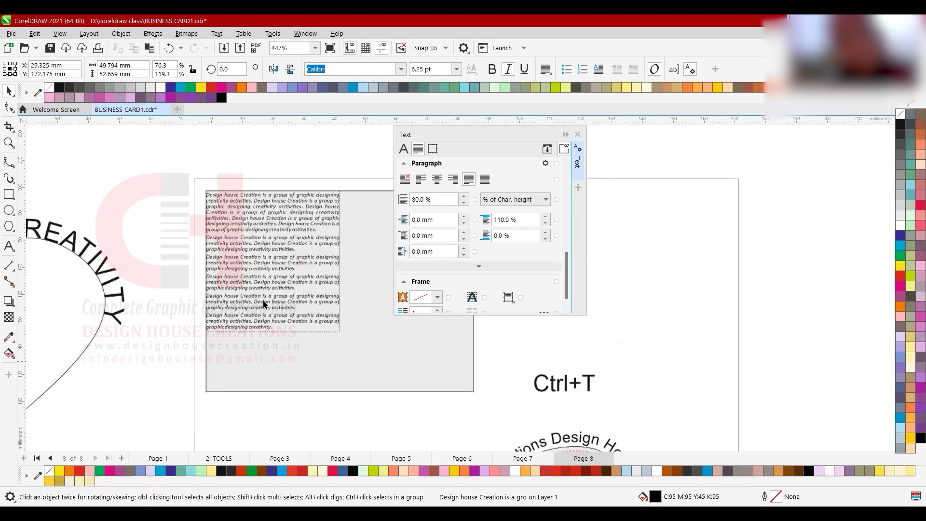
scroll(263, 299, "up", 2)
scroll(255, 273, "up", 1)
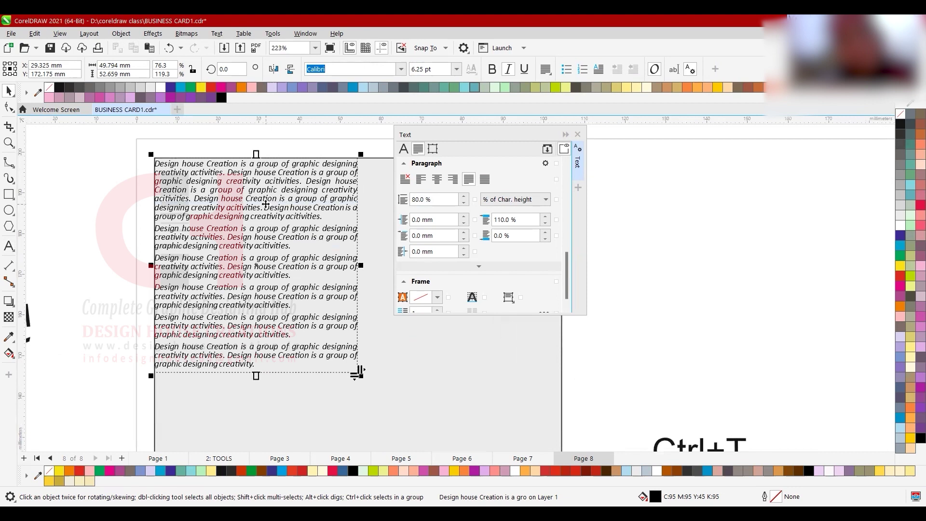
left_click_drag(253, 204, 252, 220)
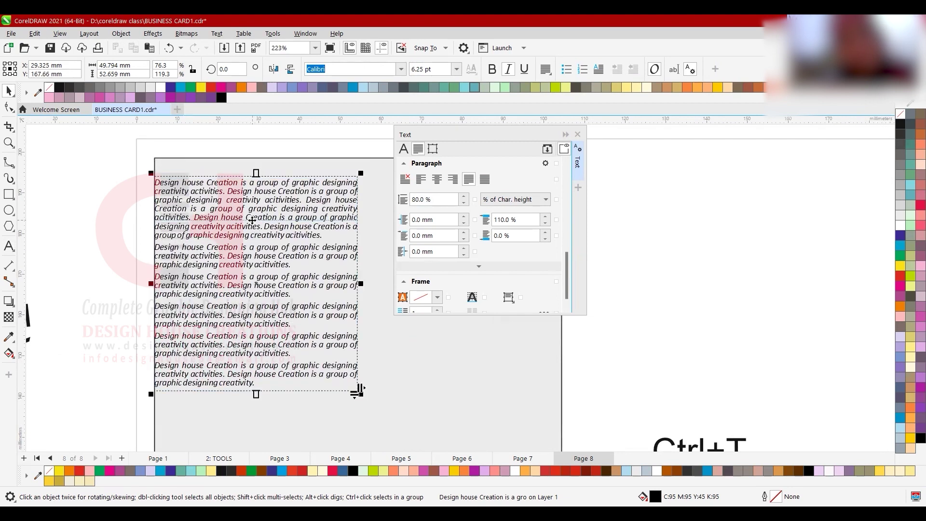
left_click(9, 246)
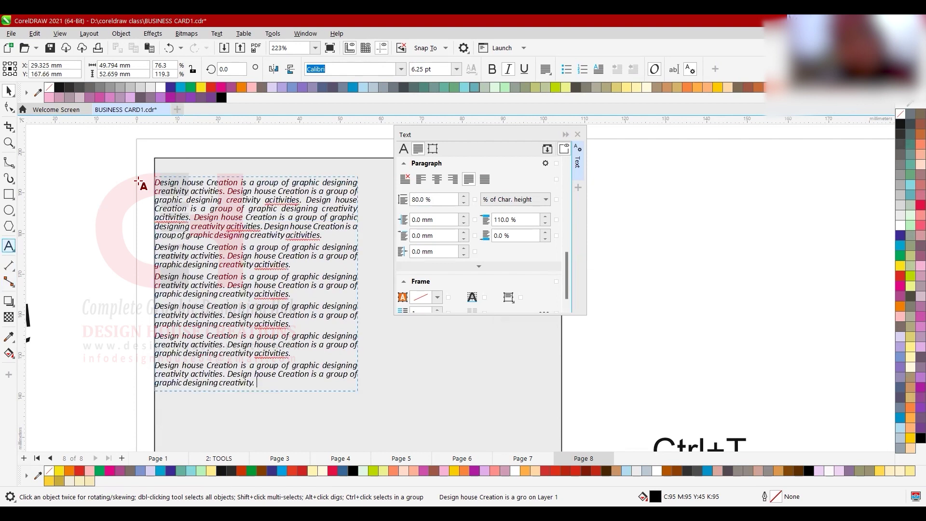
left_click(180, 174)
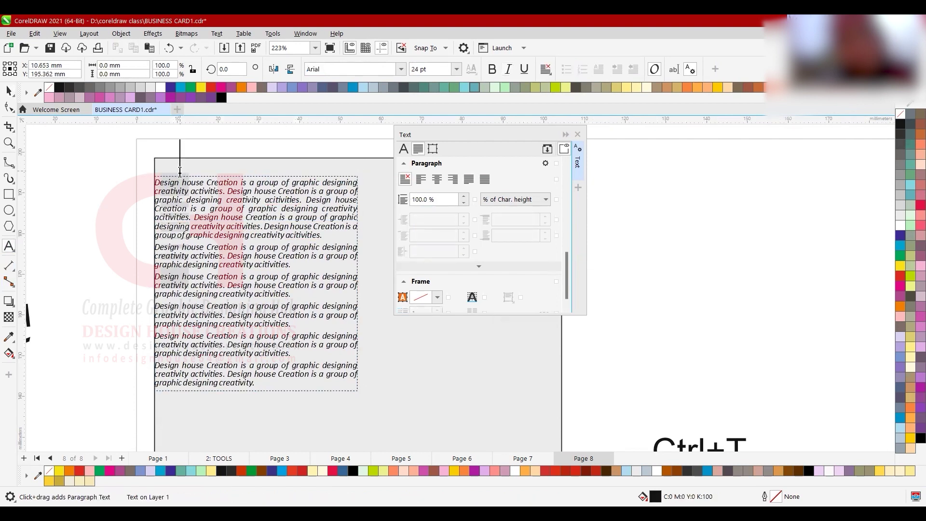
type("Designing Hub")
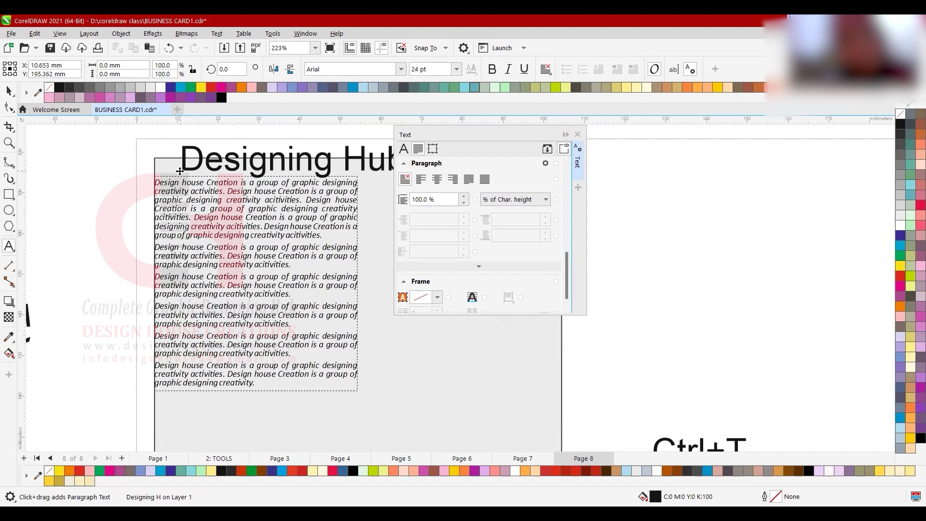
key("ctrl+space")
scroll(178, 179, "down", 2)
scroll(340, 164, "up", 2)
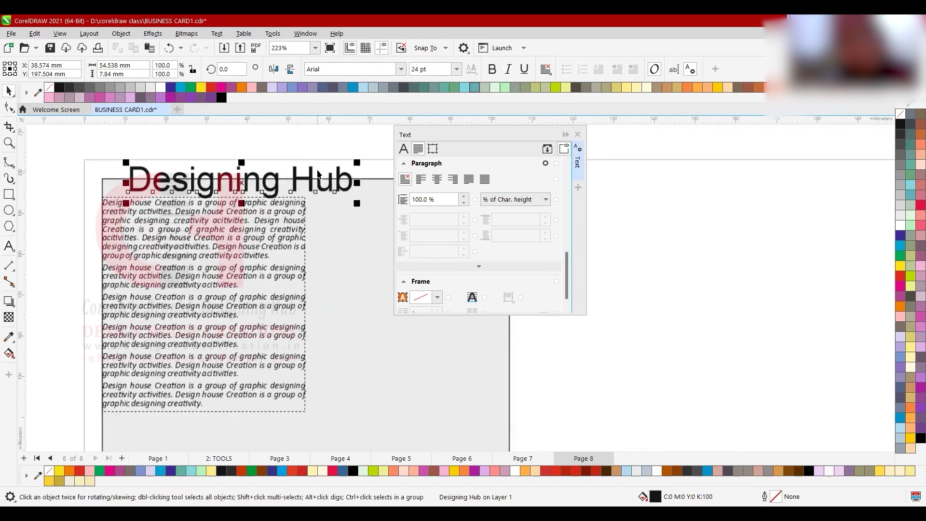
- Lower the paragraph further, then shrink the heading and align it with the paragraph's left edge
left_click(256, 233)
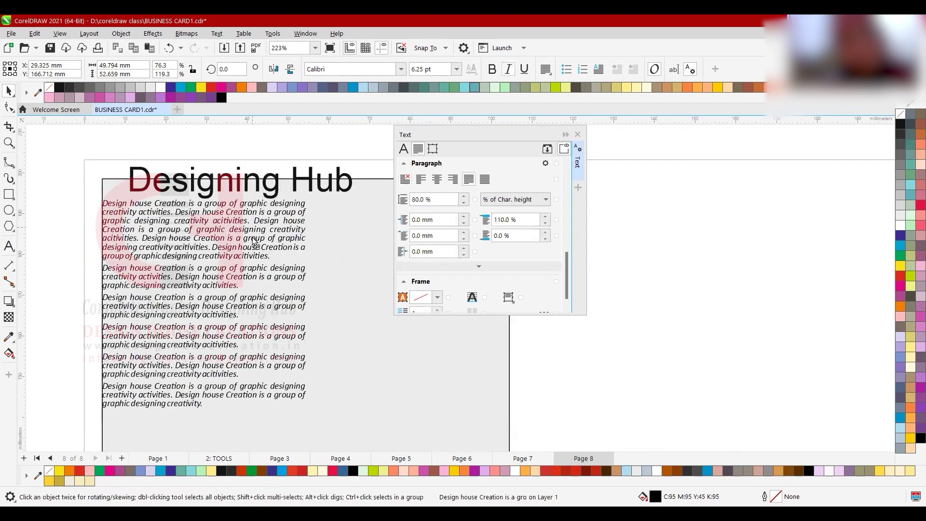
left_click_drag(255, 233, 256, 245)
left_click(267, 190)
left_click_drag(267, 191, 243, 202)
left_click_drag(335, 176, 276, 178)
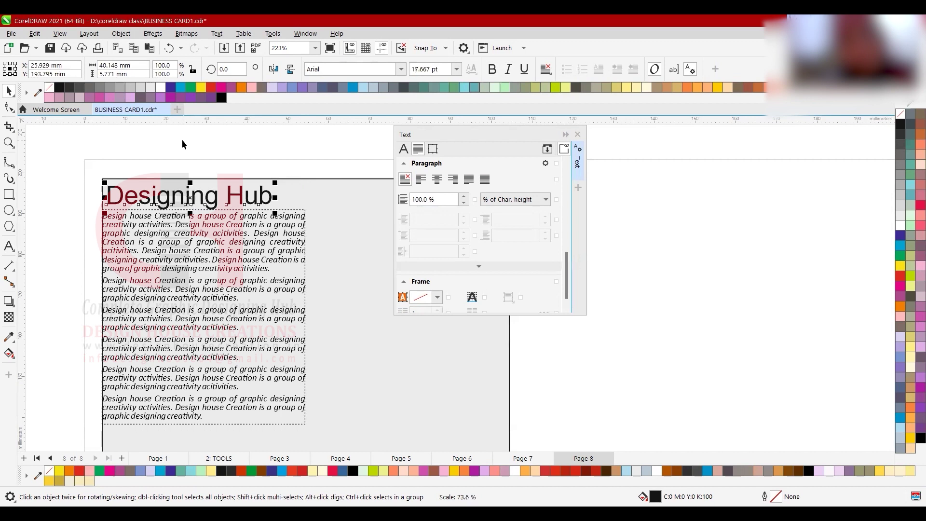
scroll(142, 167, "down", 1)
scroll(284, 187, "down", 2)
scroll(285, 187, "up", 2)
- Shrink the card rectangle to a thin top strip behind the heading and fill it yellow
left_click(285, 187)
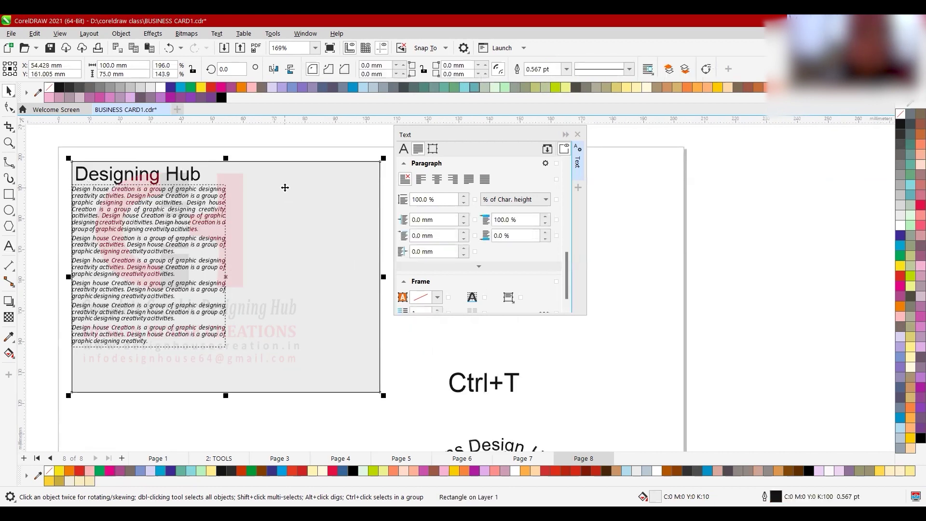
left_click_drag(227, 396, 251, 191)
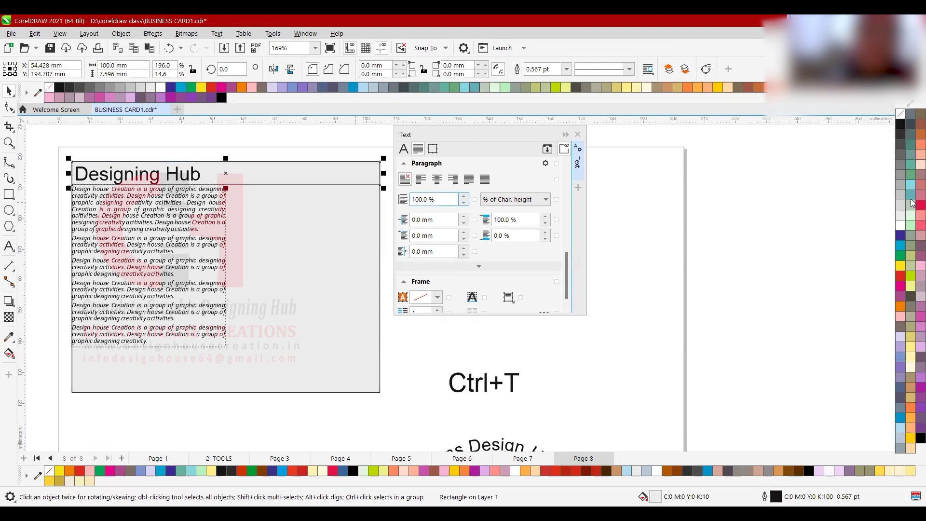
left_click(898, 267)
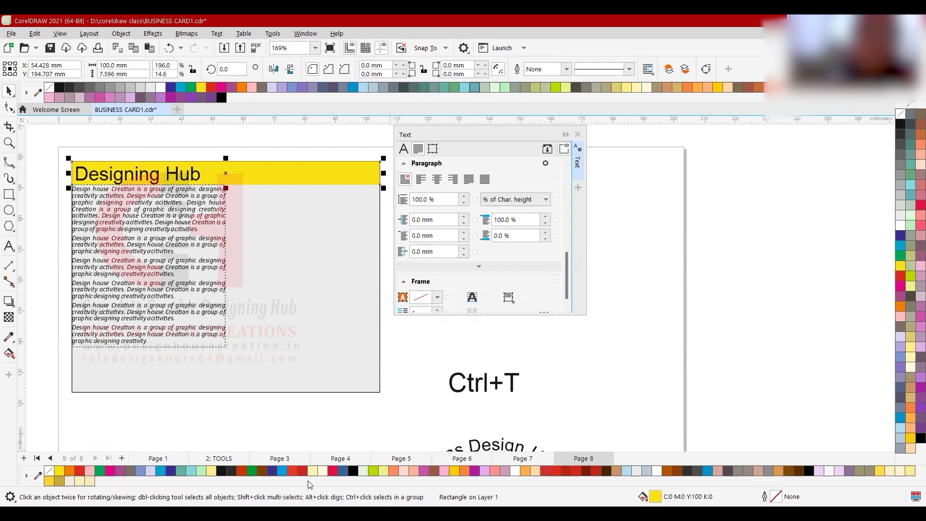
left_click(199, 231)
left_click_drag(197, 232, 191, 215)
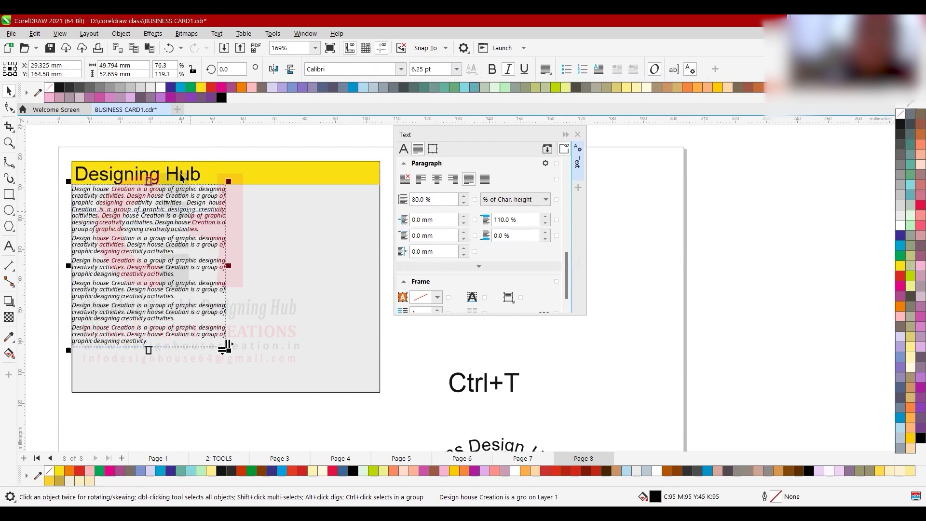
- Set the Designing Hub heading in ArenaBlack and narrow it to about 91% width
left_click(144, 174)
scroll(147, 169, "up", 2)
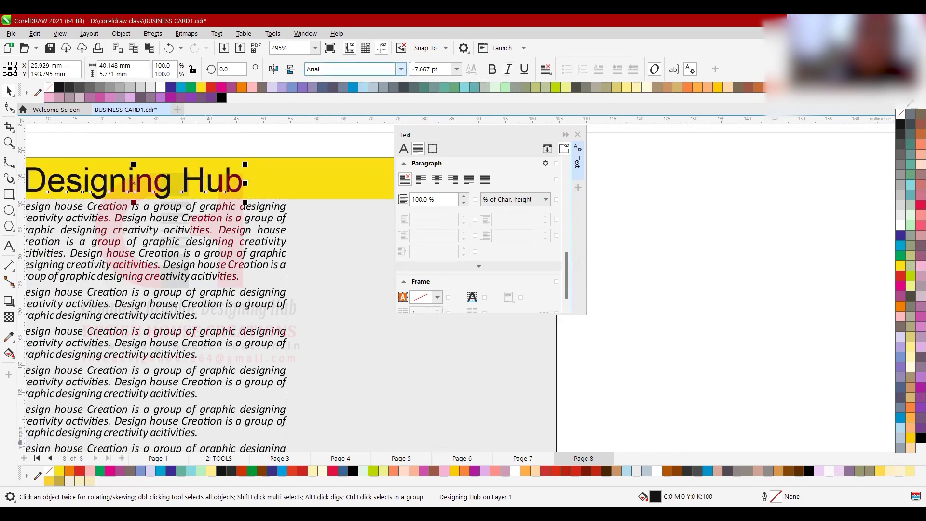
scroll(381, 217, "down", 2)
scroll(261, 194, "up", 2)
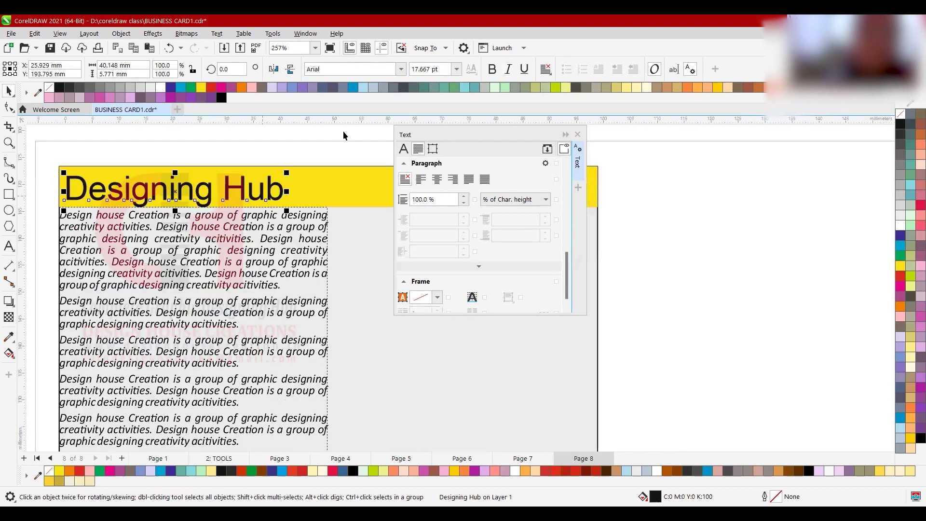
left_click(402, 69)
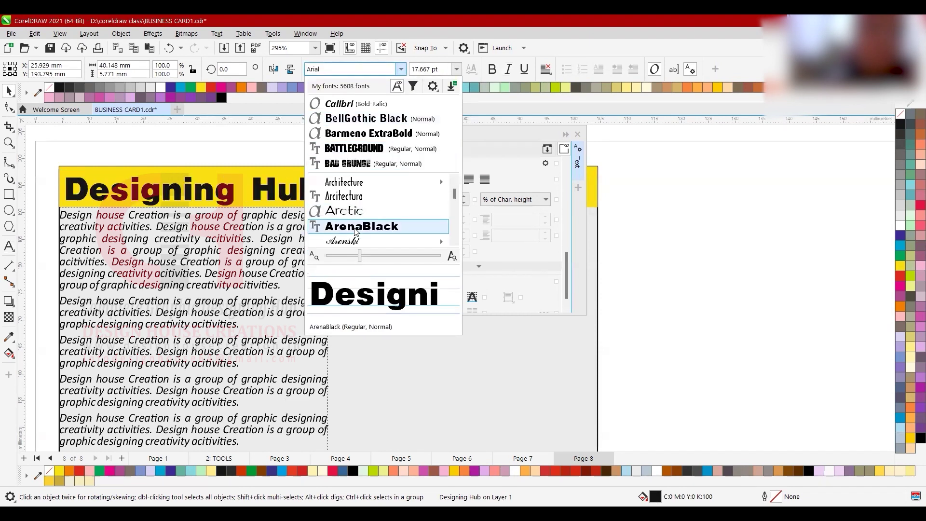
left_click(356, 226)
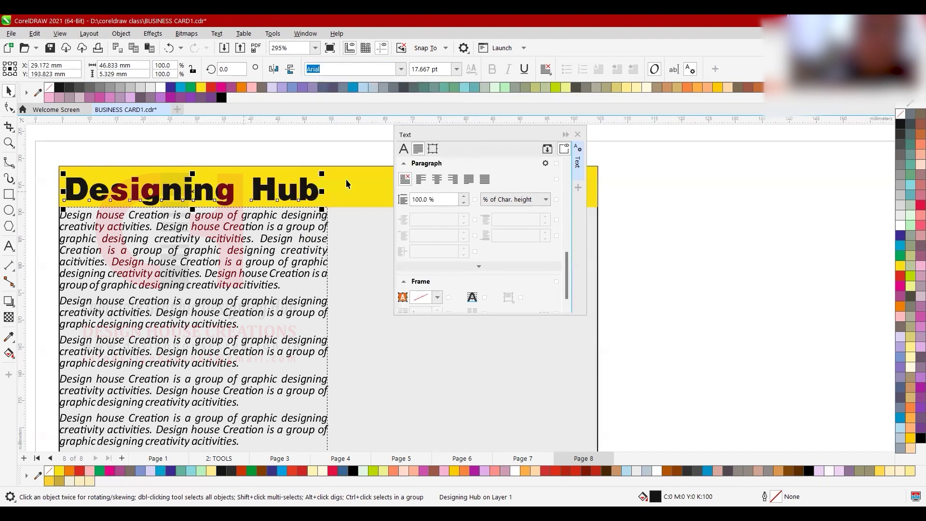
left_click_drag(324, 190, 298, 192)
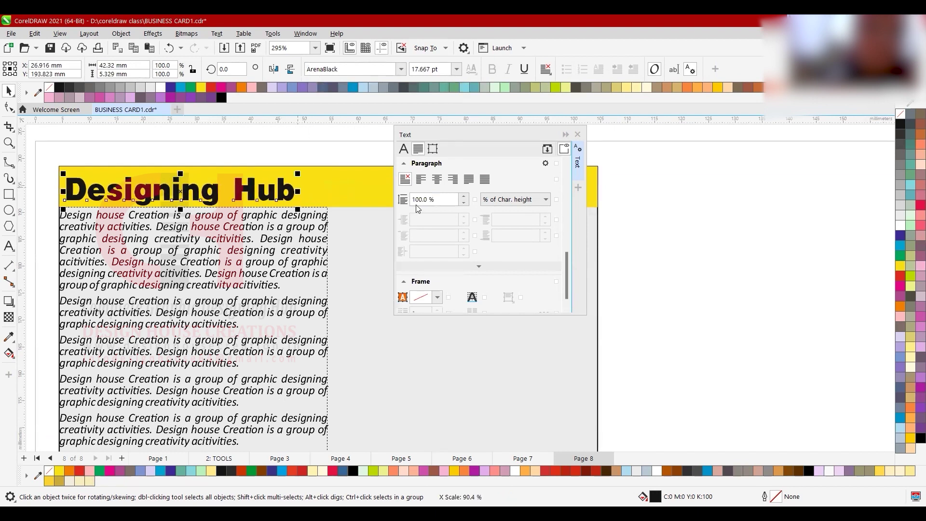
- Apply Small Caps (auto) capitalization to the headline and narrow it slightly
left_click(404, 149)
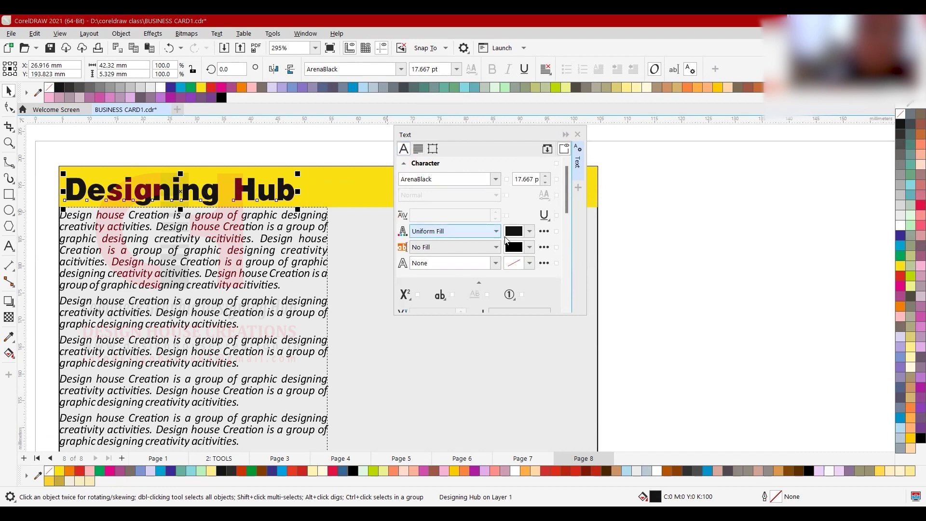
scroll(503, 239, "down", 2)
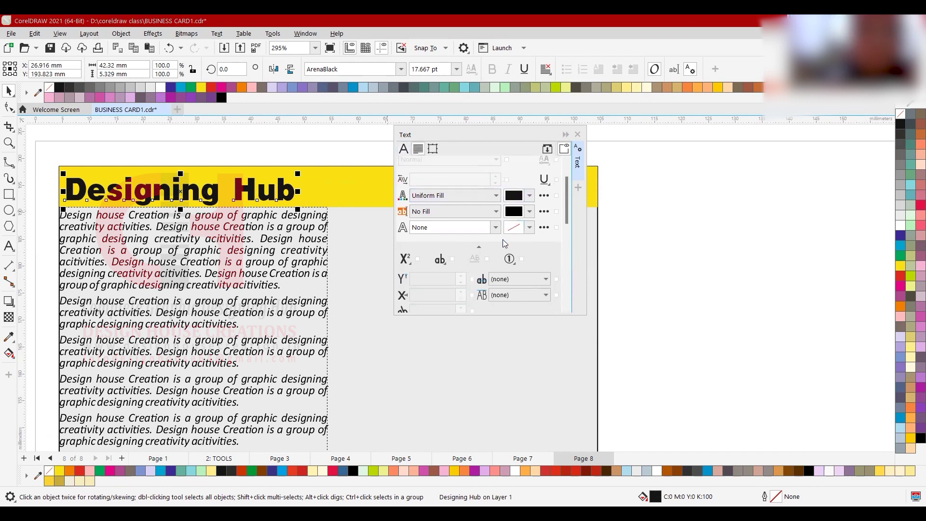
left_click(443, 263)
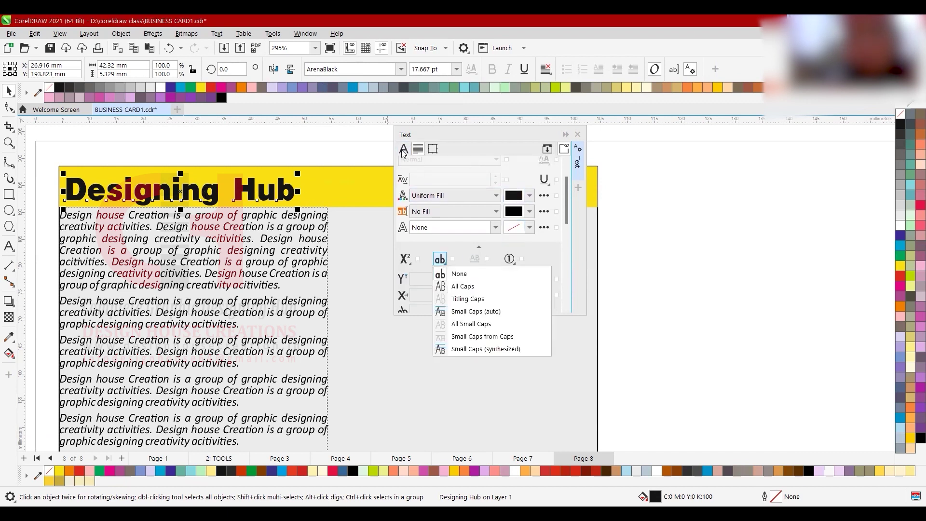
left_click(402, 150)
left_click_drag(531, 314, 532, 392)
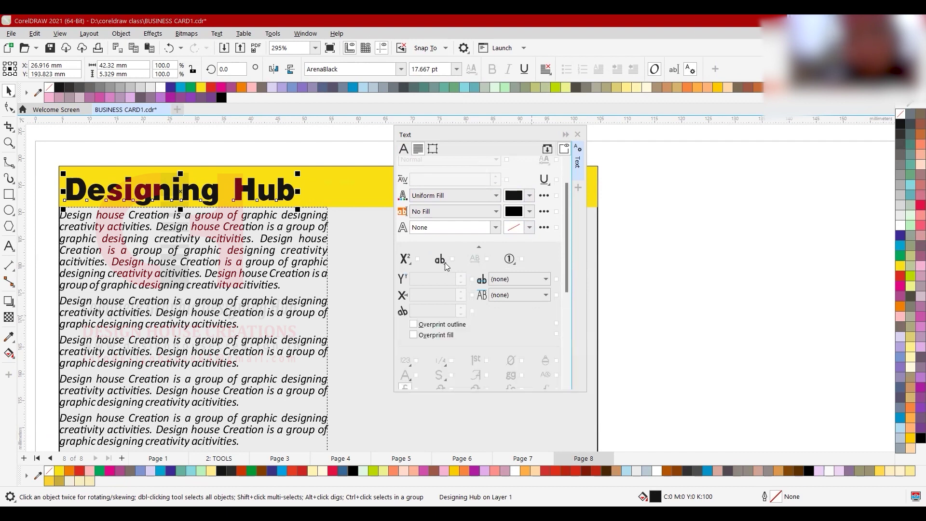
left_click(445, 262)
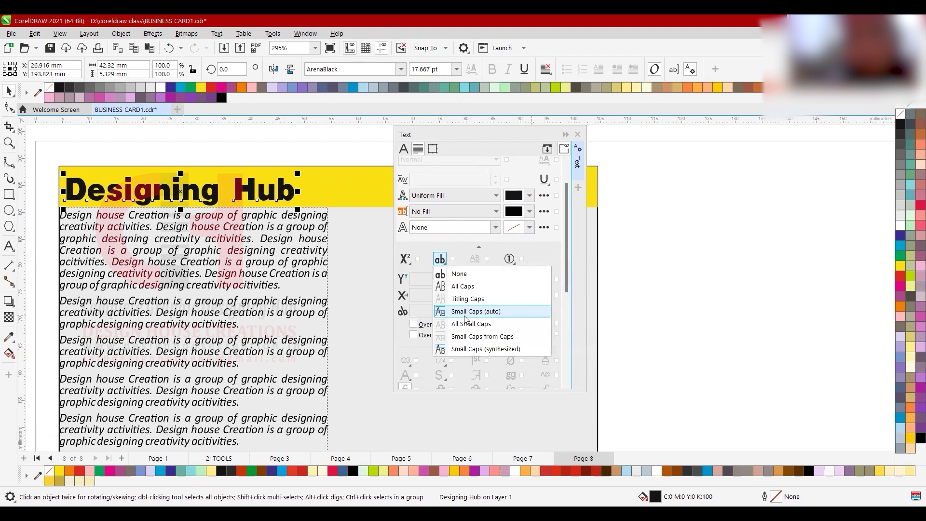
left_click(465, 316)
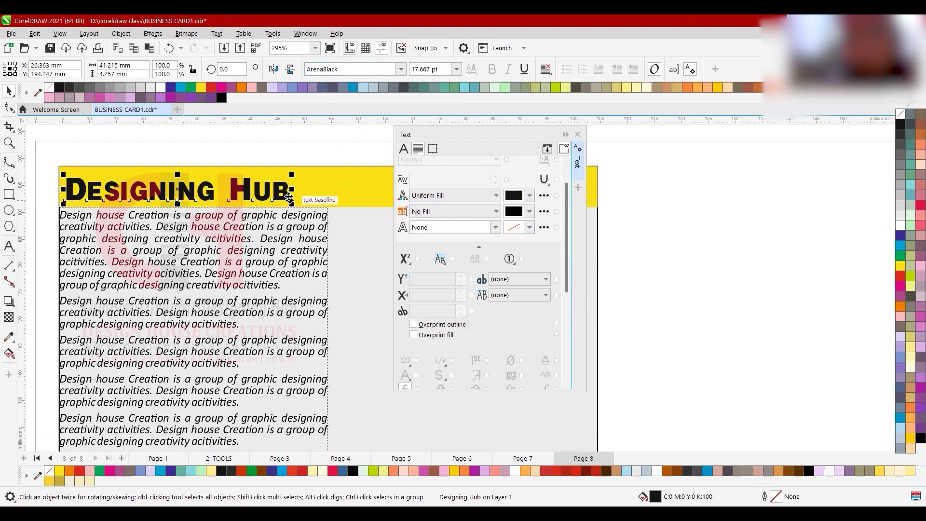
mouse_move(293, 192)
left_mouse_down()
mouse_move(311, 193)
mouse_move(285, 190)
left_mouse_up()
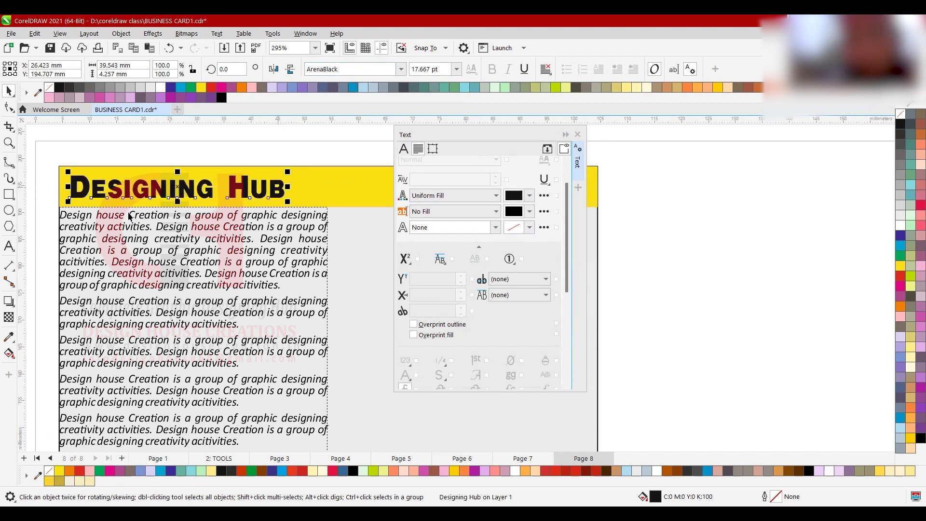
scroll(127, 221, "down", 1)
scroll(193, 230, "down", 7)
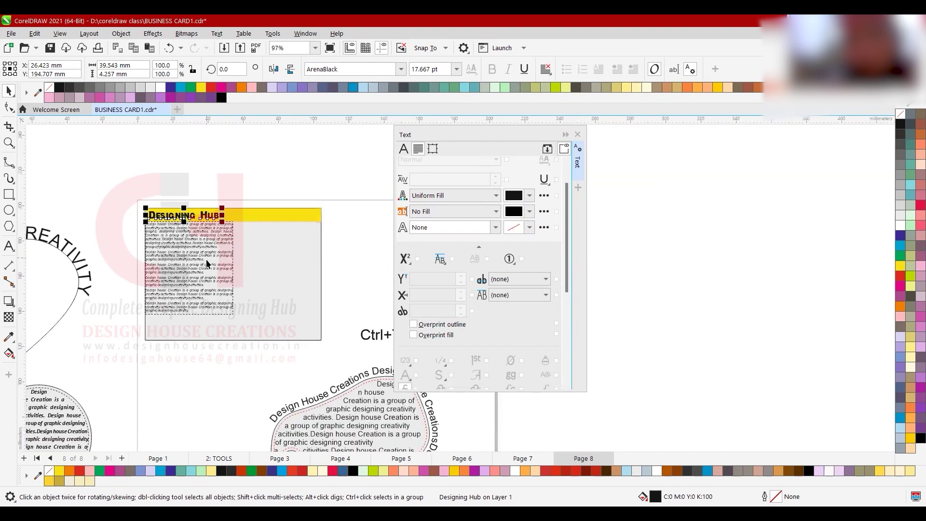
left_click(208, 264)
scroll(239, 263, "up", 1)
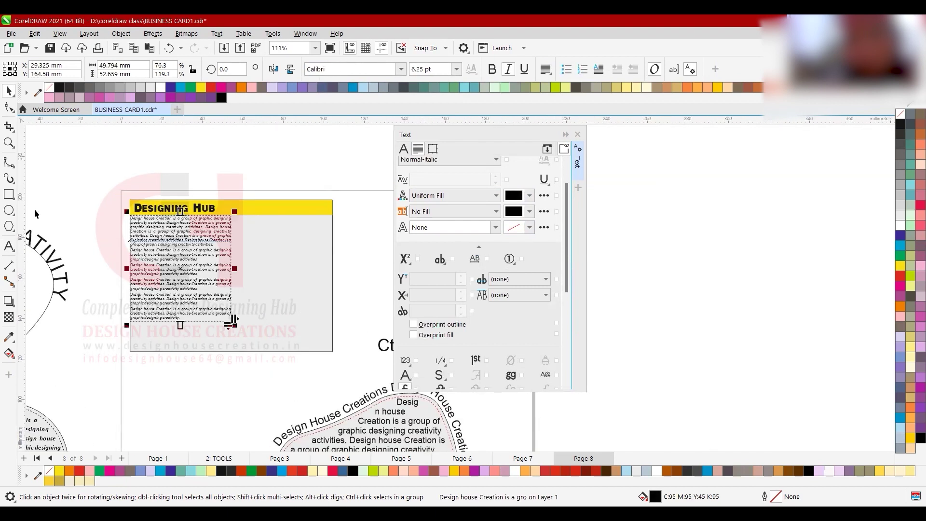
left_click(10, 211)
mouse_move(261, 265)
left_mouse_down()
mouse_move(321, 340)
mouse_move(357, 348)
left_mouse_up()
key("space")
mouse_move(315, 310)
left_mouse_down()
mouse_move(287, 268)
mouse_move(330, 273)
left_mouse_up()
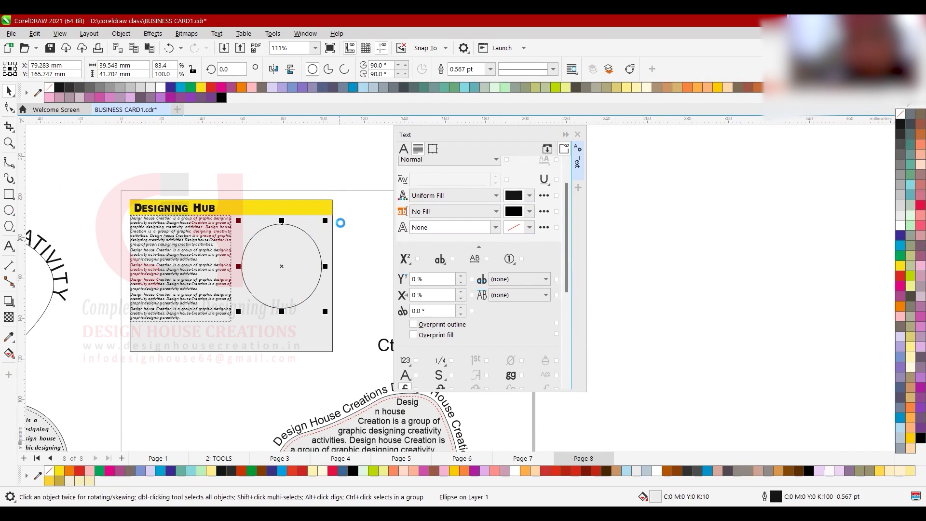
key("ctrl+i")
left_click(318, 324)
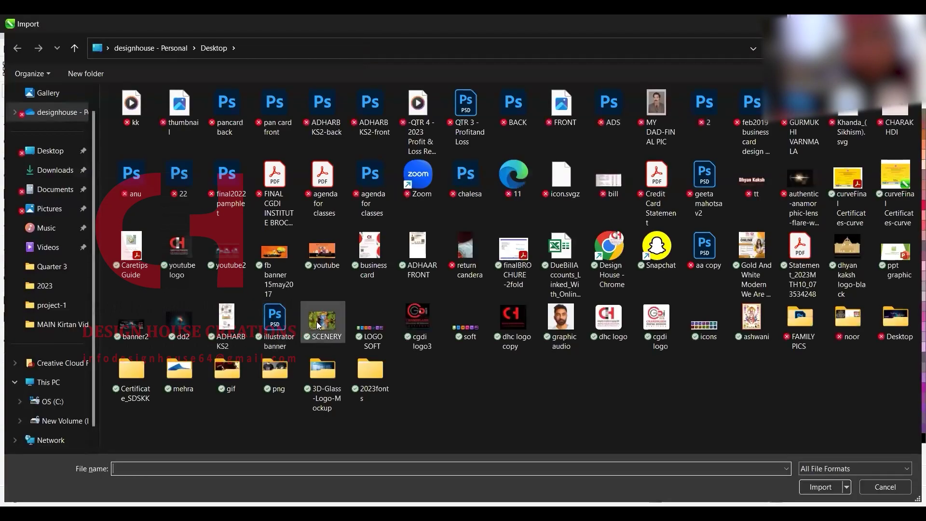
double_click(316, 321)
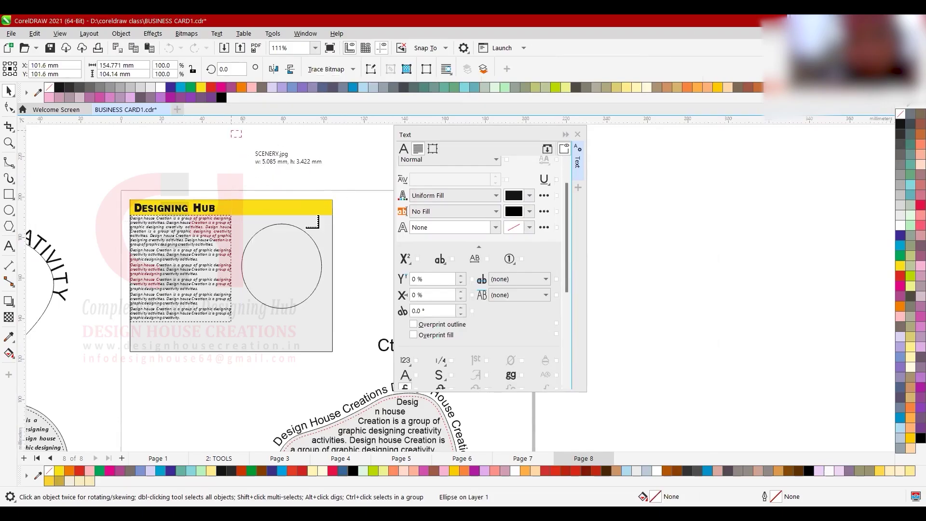
left_click_drag(332, 243, 366, 243)
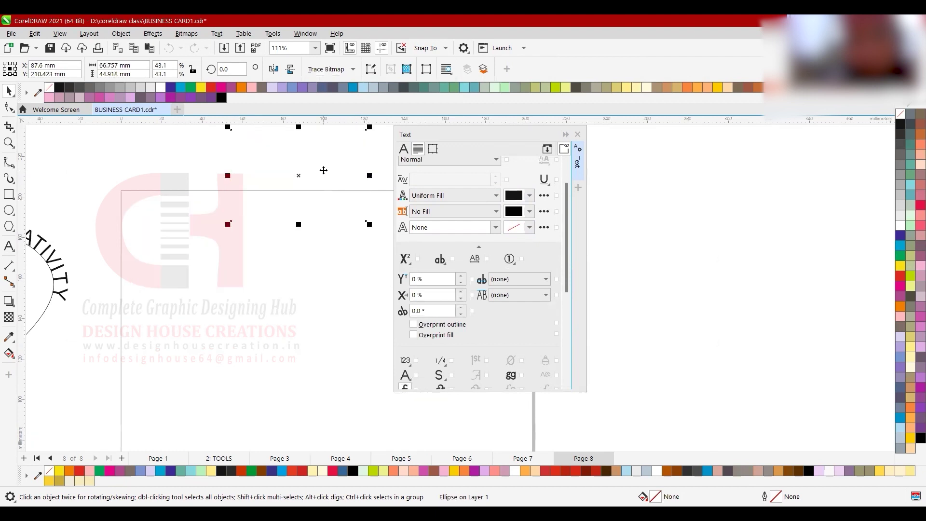
right_click(365, 334)
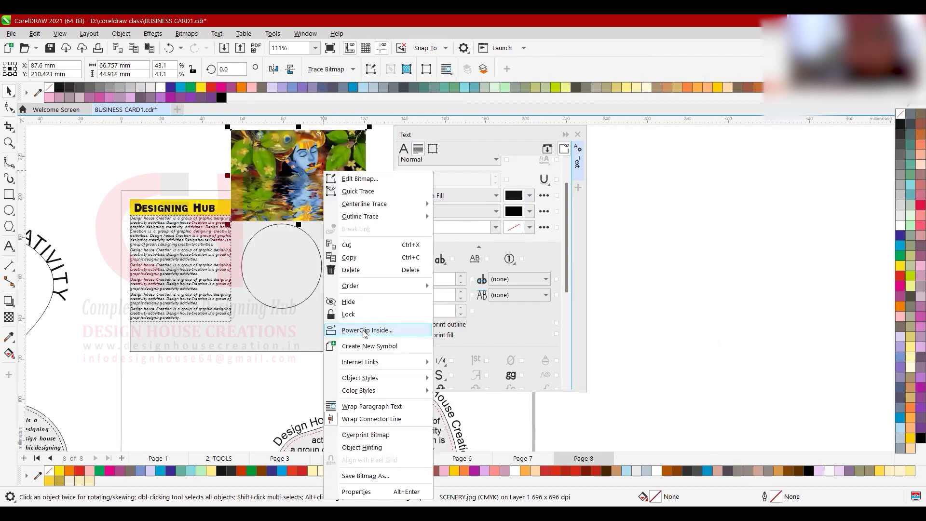
left_click(281, 301)
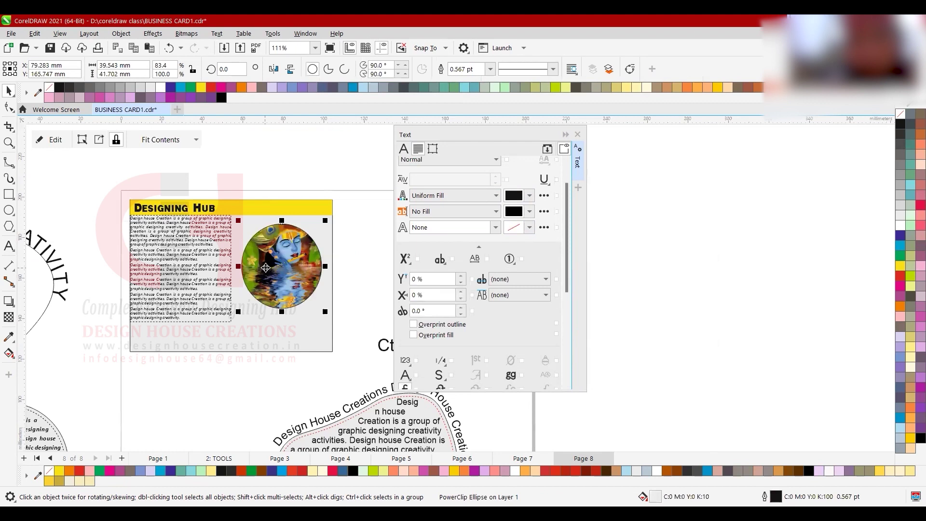
left_click_drag(326, 314, 336, 331)
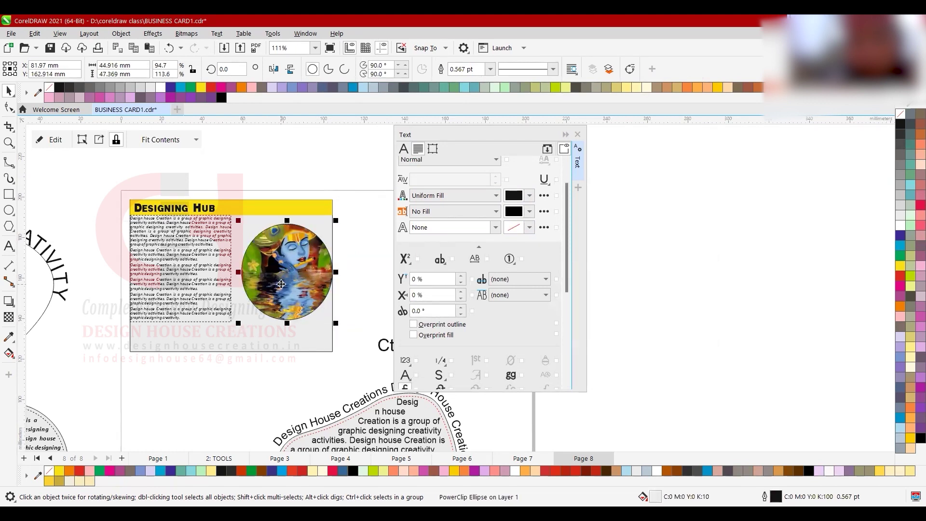
key("Delete")
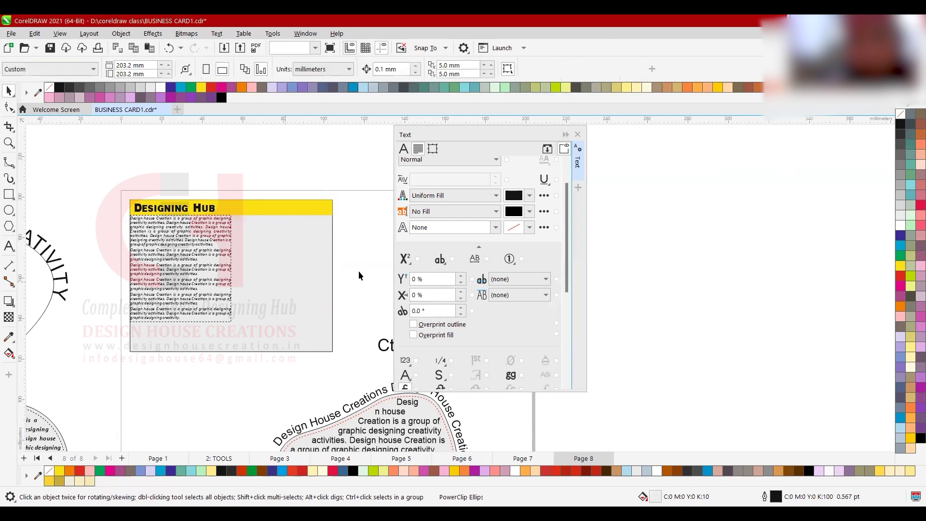
- Draw a rectangle on the right of the card and import the SCENERY image above it
key("F6")
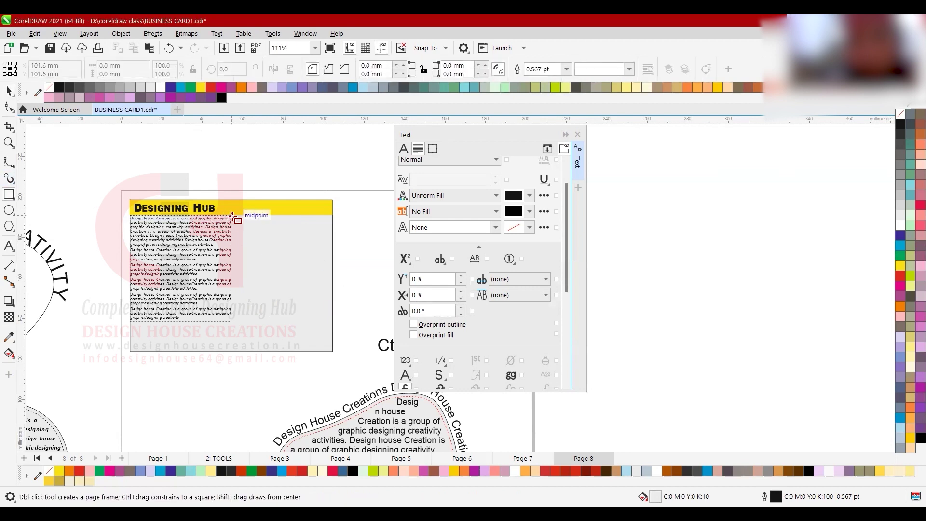
left_click_drag(233, 215, 335, 322)
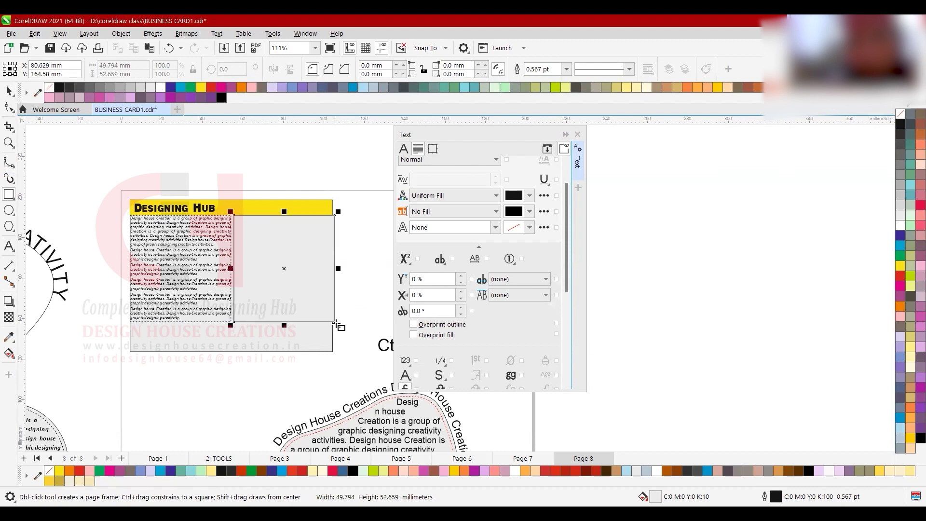
key("space")
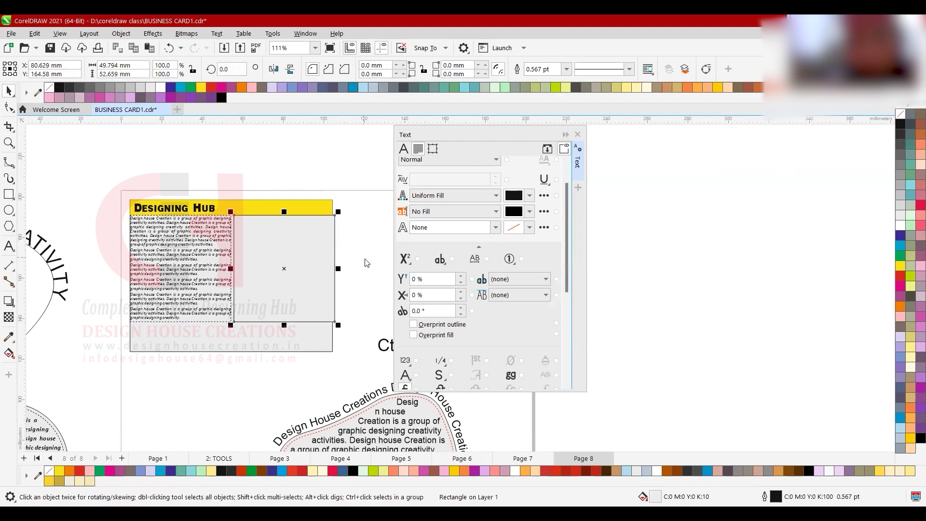
key("ctrl+i")
double_click(316, 321)
left_click_drag(198, 131, 319, 219)
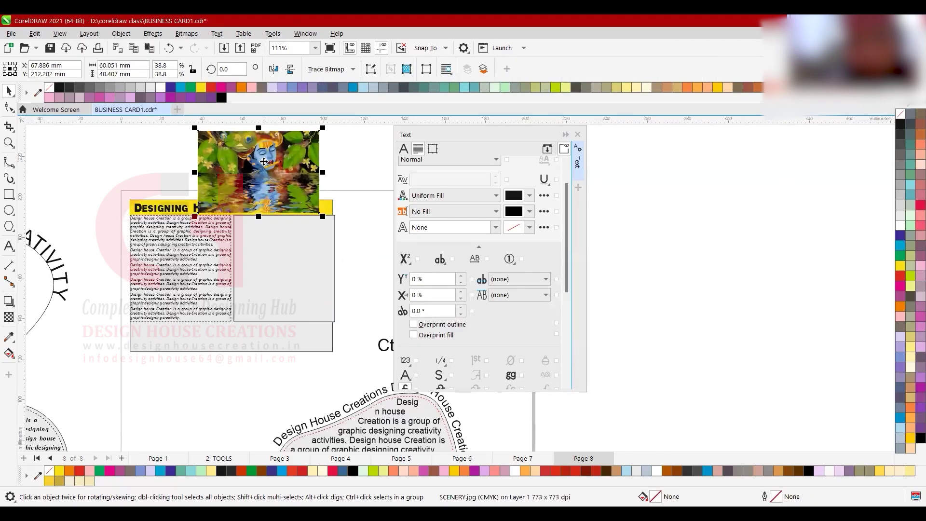
- PowerClip the SCENERY image inside the rectangle and adjust its size within the frame
key("alt+c")
key("w")
key("p")
left_click(295, 283)
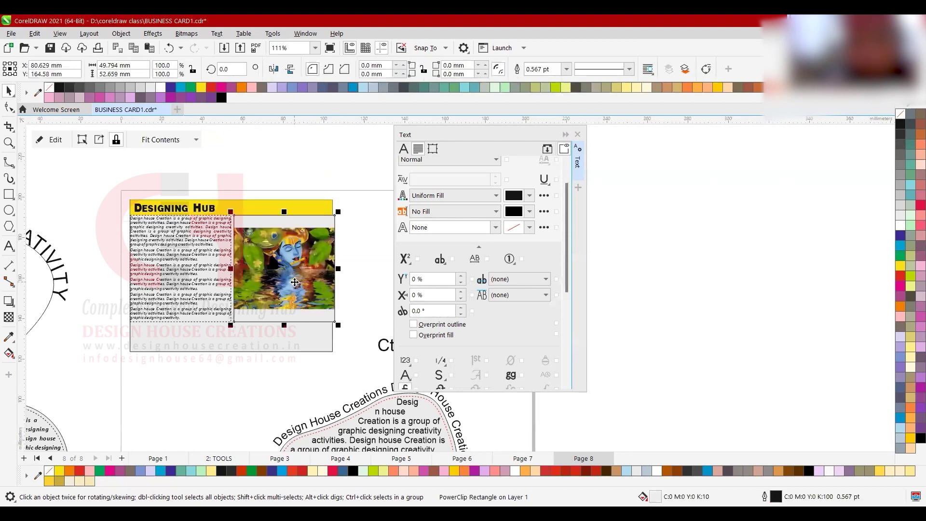
left_click(295, 283, "ctrl")
left_click_drag(283, 317, 281, 328)
left_click_drag(221, 268, 229, 269)
left_click_drag(355, 269, 338, 265)
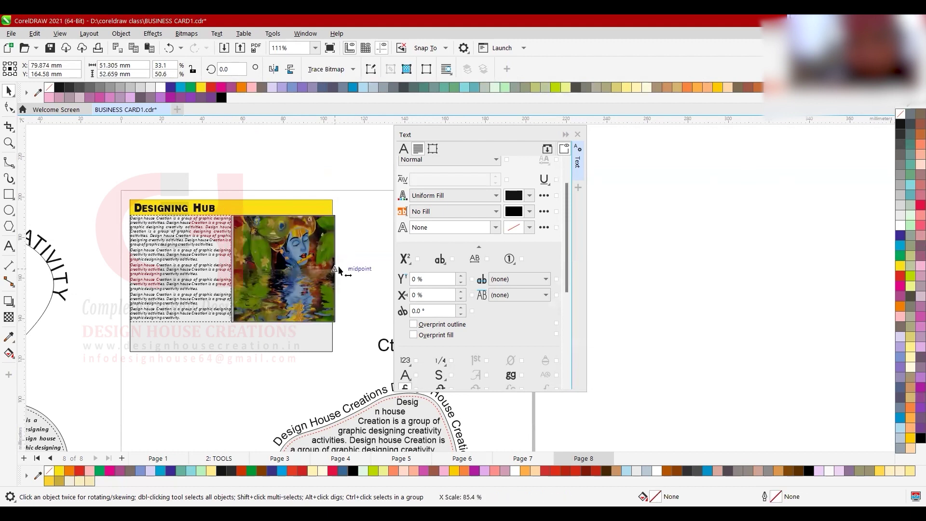
left_click(324, 264)
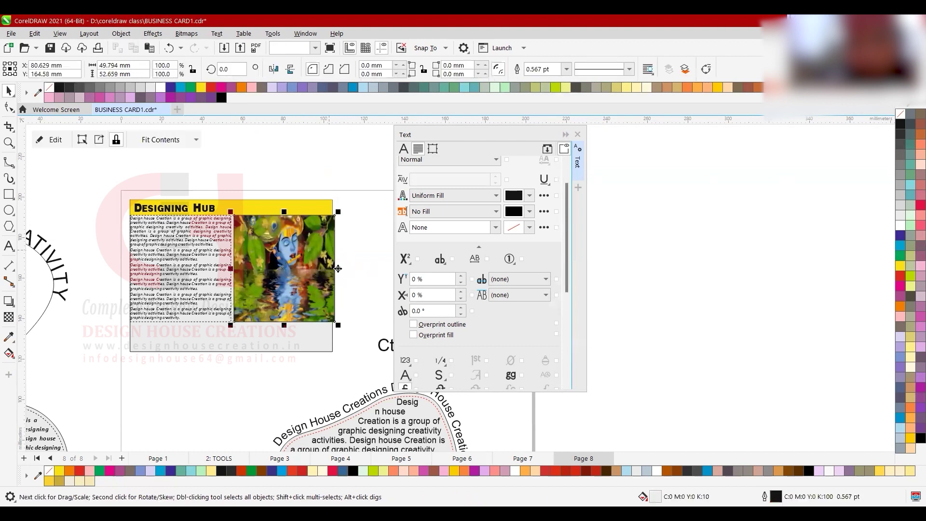
left_click_drag(338, 268, 335, 273)
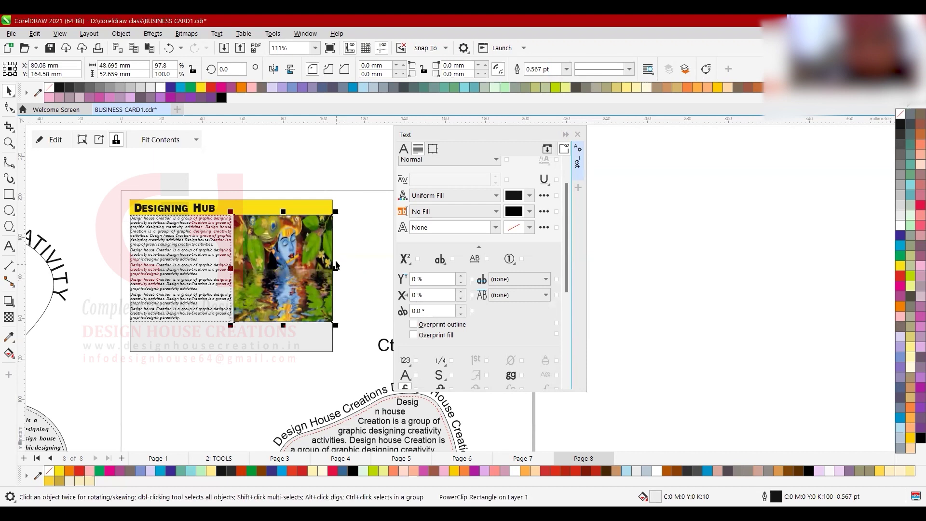
scroll(336, 258, "up", 2)
left_click_drag(335, 199, 333, 201)
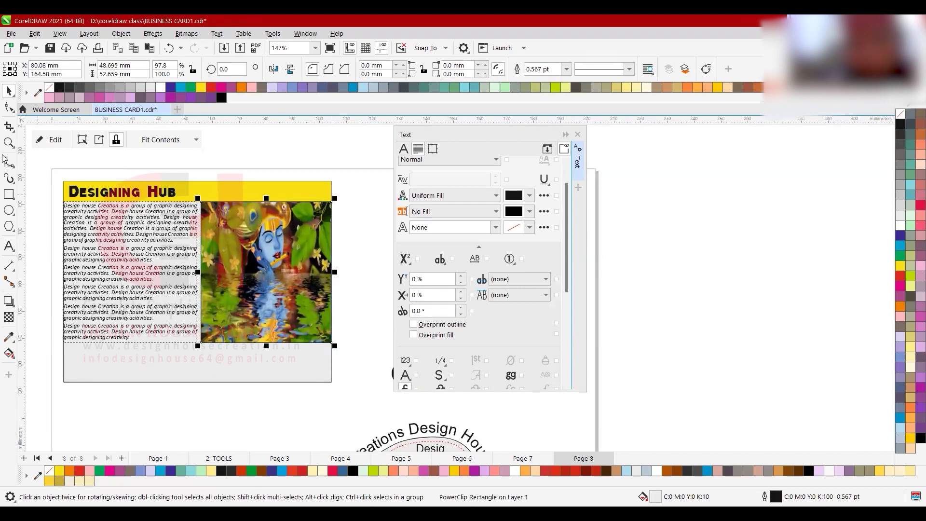
- Round the frame's corners and enlarge it to about 48.3 × 52.2 mm on the card
left_click(9, 107)
left_click_drag(204, 204, 212, 207)
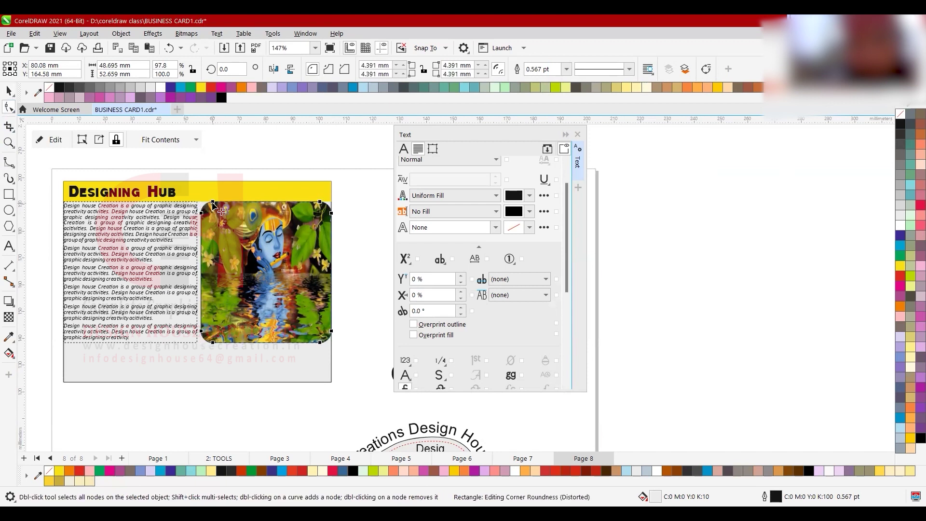
key("space")
scroll(287, 233, "up", 1)
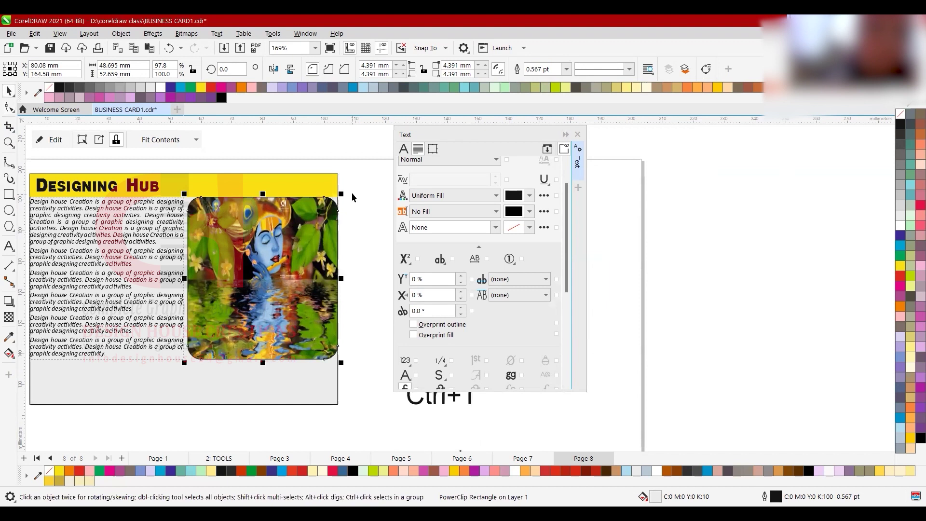
left_click_drag(340, 195, 326, 209)
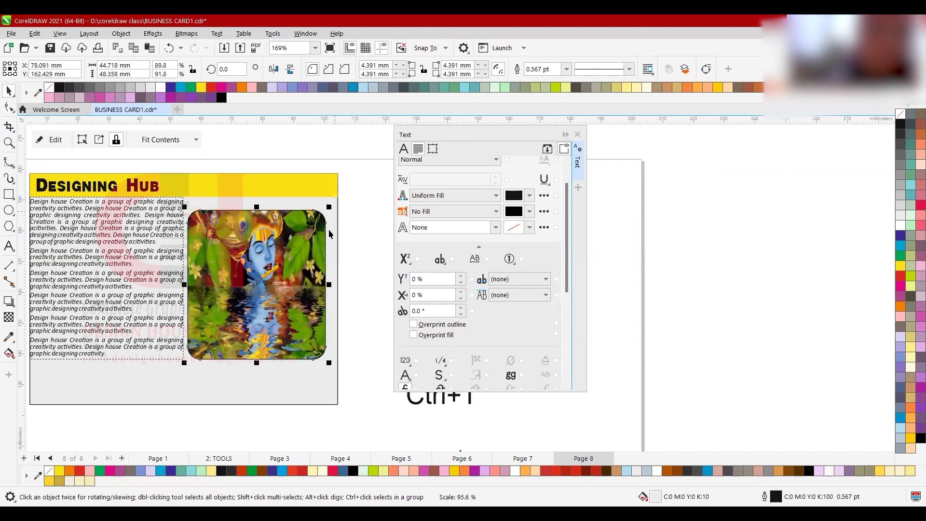
left_click_drag(251, 222, 265, 238)
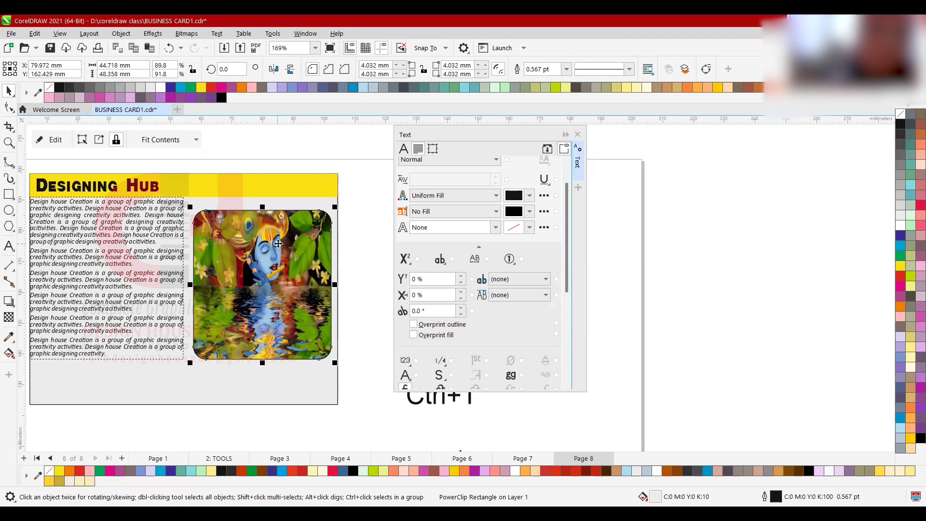
left_click_drag(263, 308, 316, 308)
key("ctrl+z")
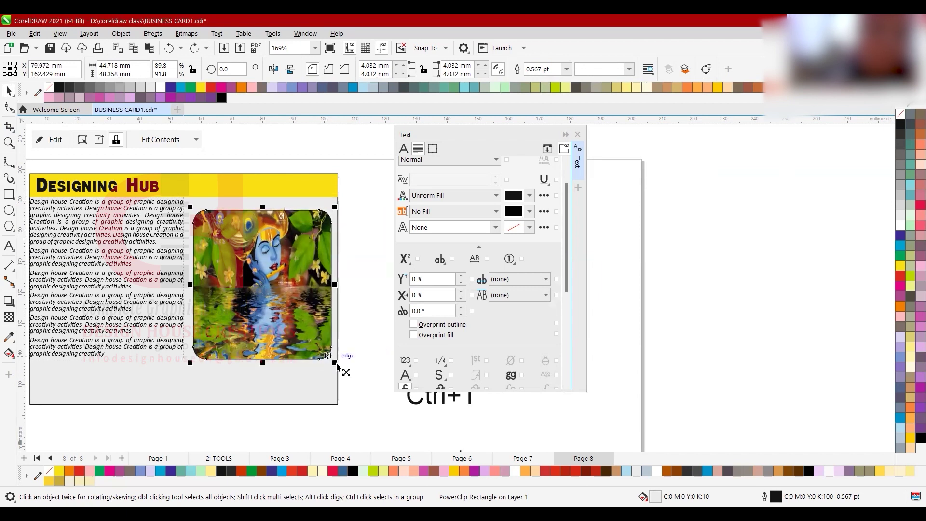
left_click_drag(337, 365, 344, 371)
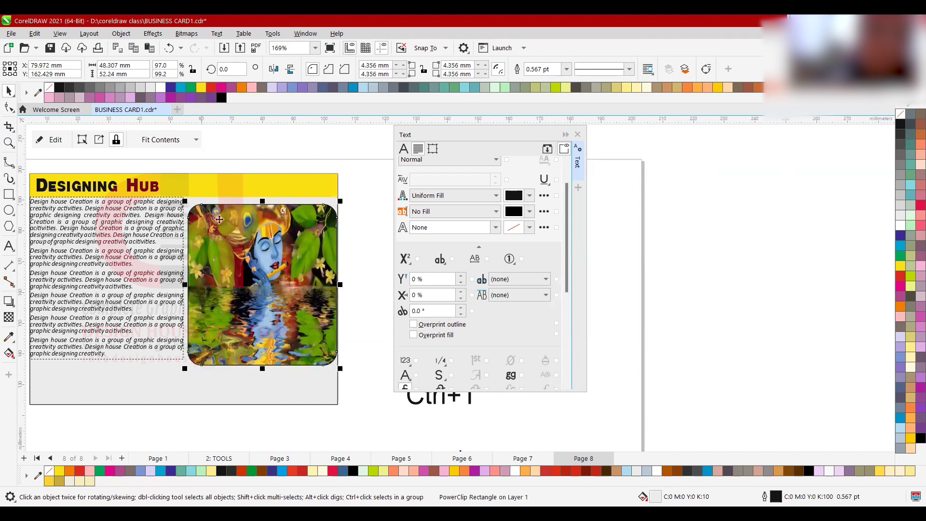
key("ctrl+d")
key("ctrl+z")
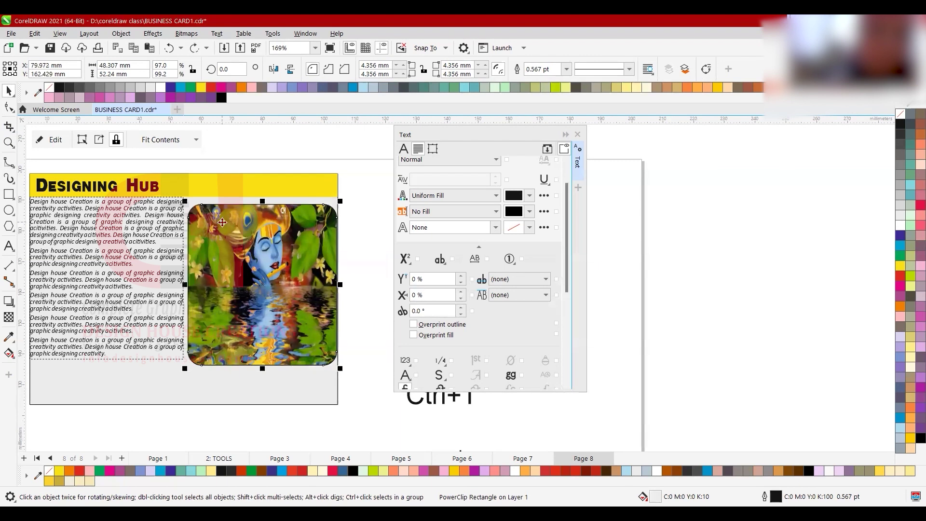
- Remove the rounded frame from the PowerClip, releasing the SCENERY picture
right_click(222, 221)
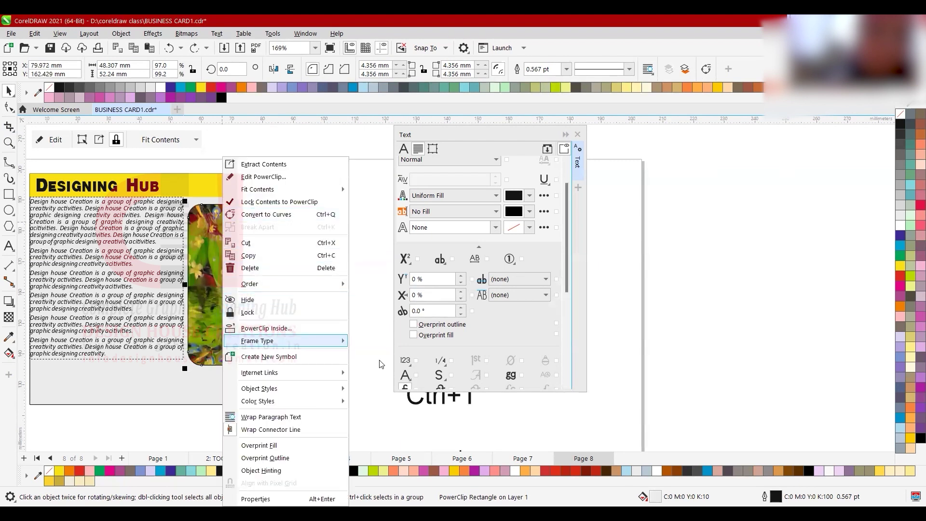
mouse_move(285, 340)
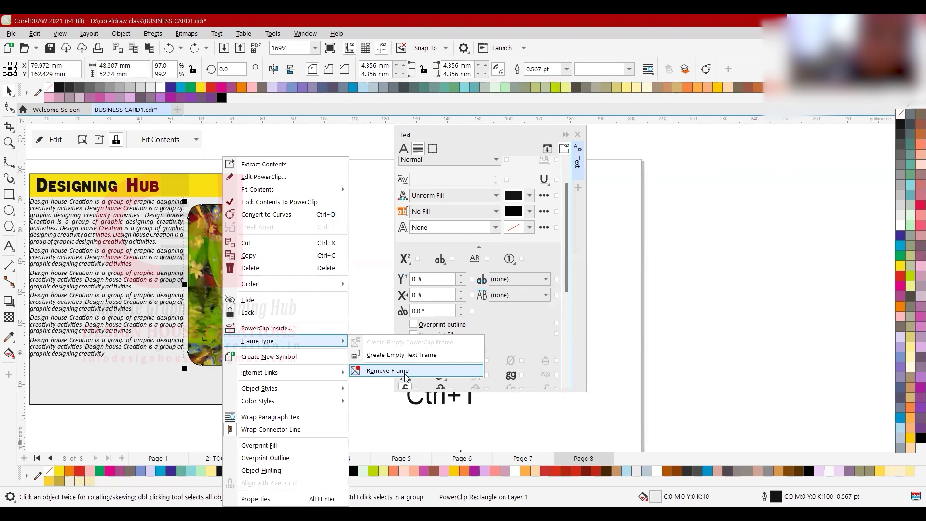
left_click(198, 232)
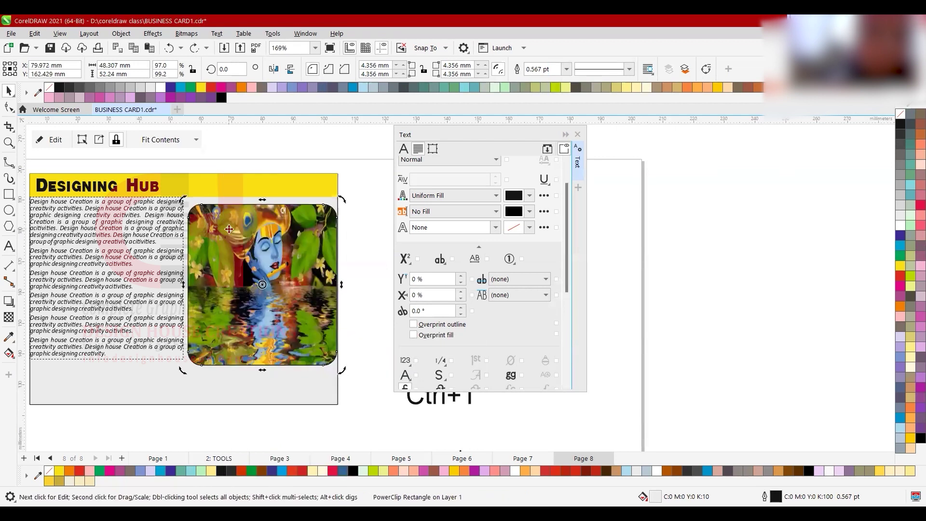
right_click(298, 300)
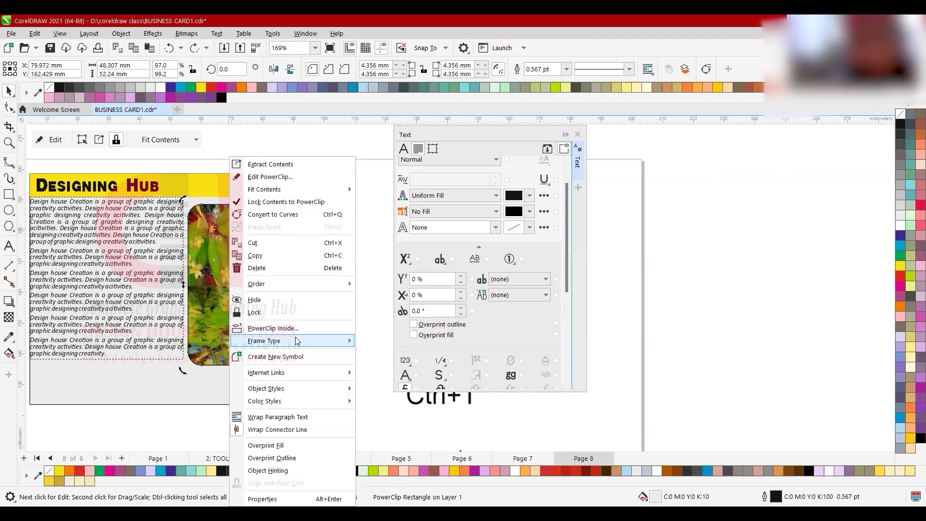
mouse_move(297, 341)
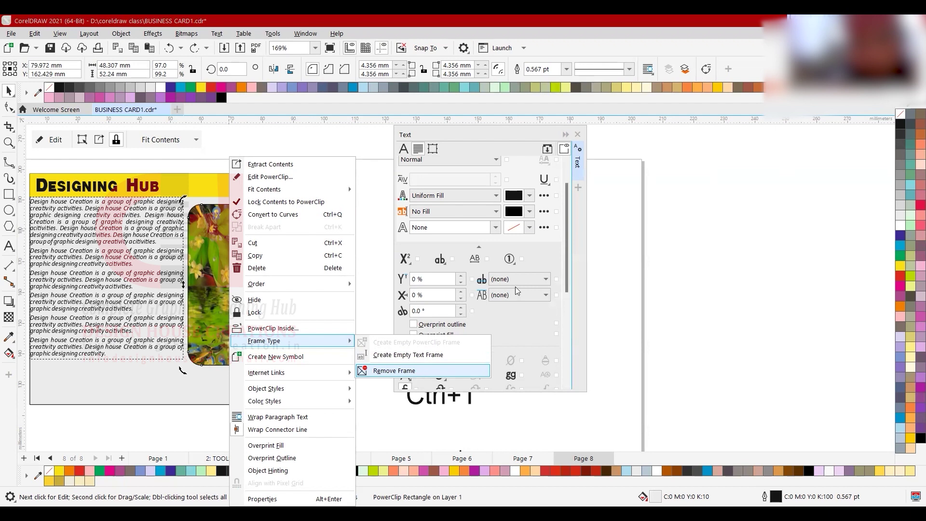
key("Return")
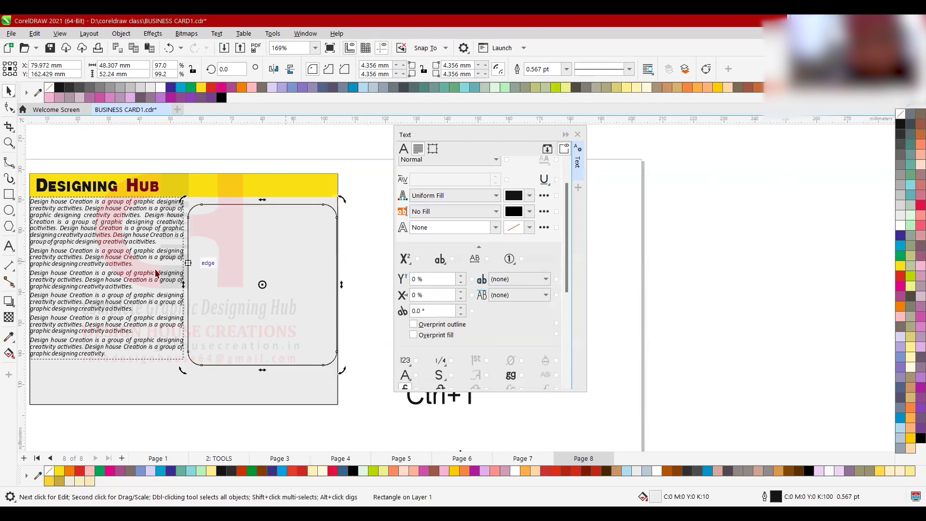
- Send the rounded rectangle one step behind the picture and fill it white
left_click(900, 116)
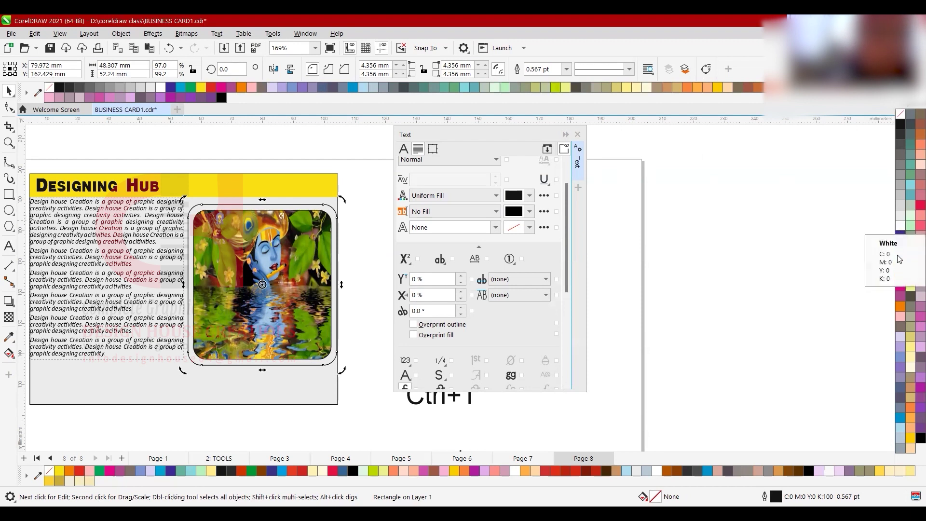
left_click(900, 266)
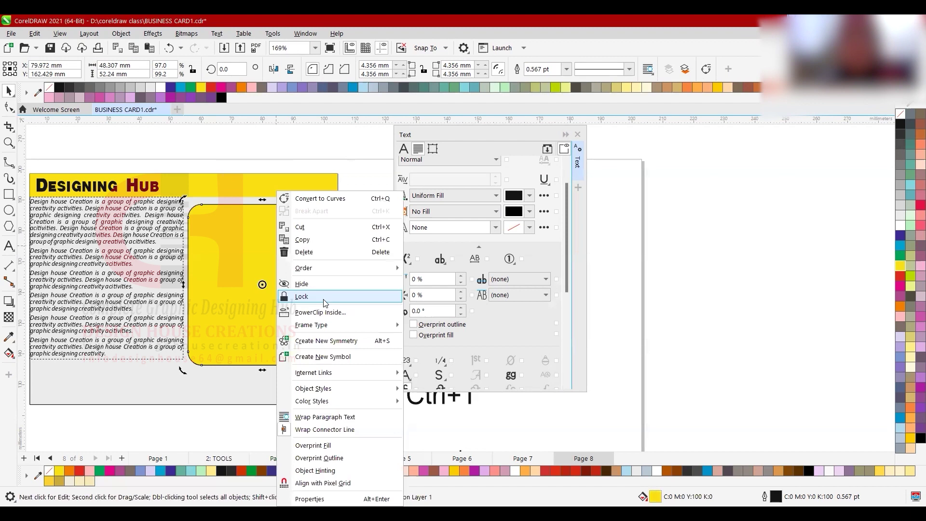
right_click(298, 291)
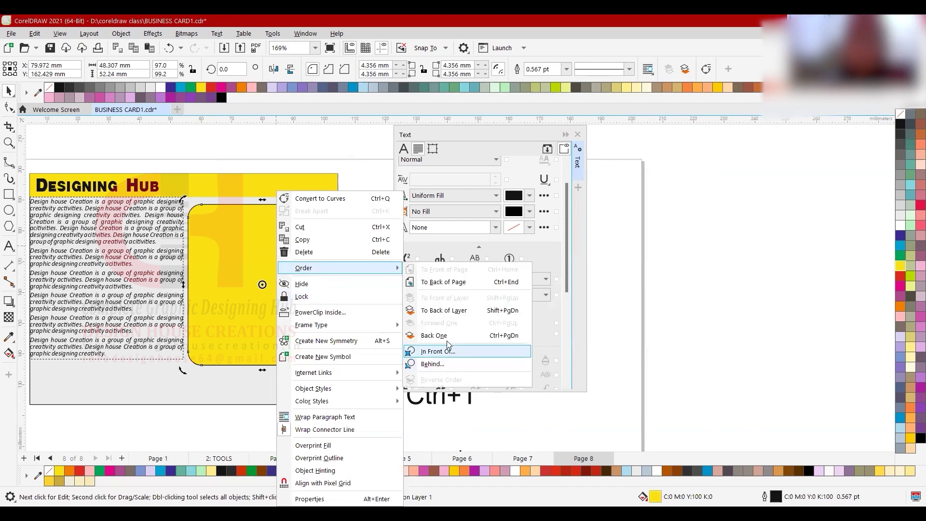
left_click(337, 268)
left_click(434, 335)
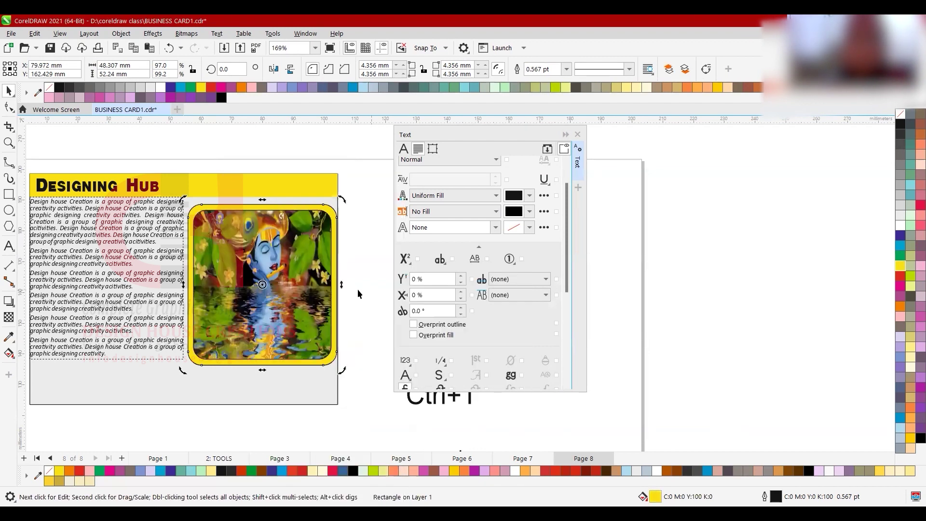
left_click(335, 361)
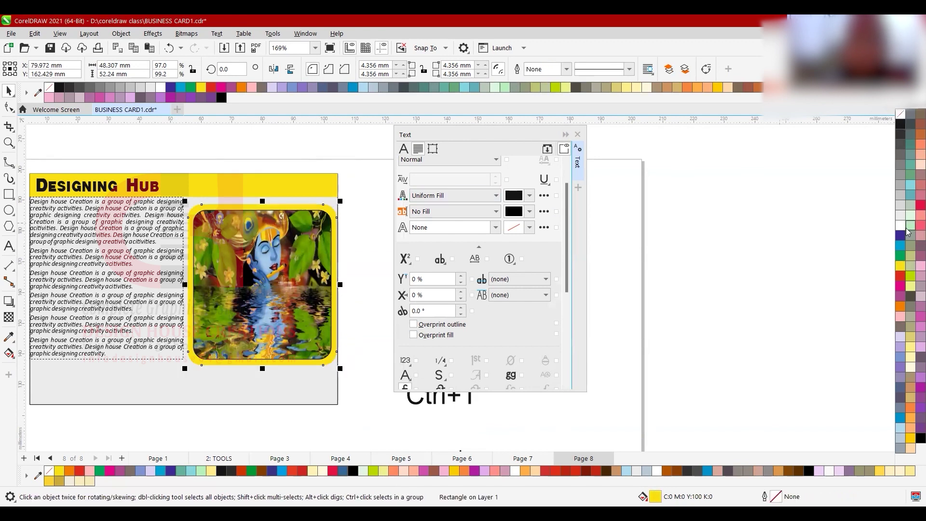
left_click(902, 225)
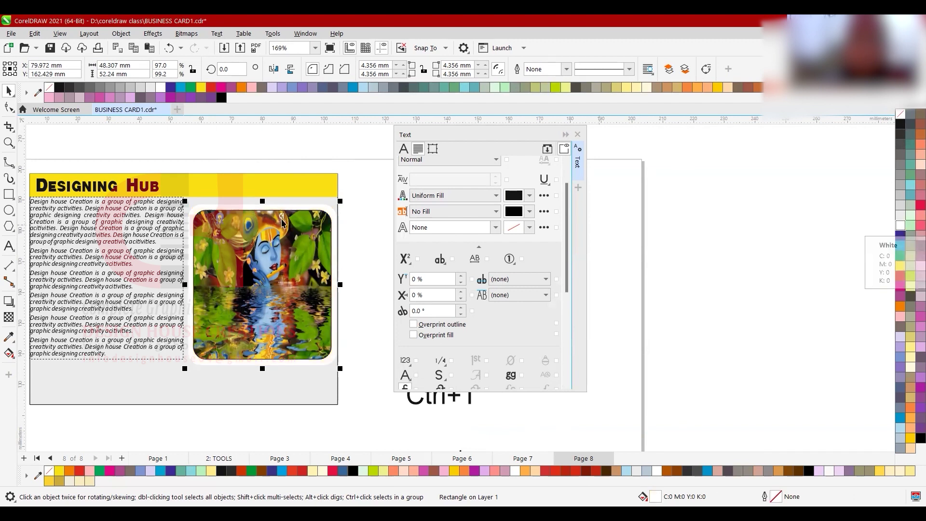
scroll(296, 231, "down", 1)
scroll(214, 288, "up", 1)
- Tint the card background pale cream and draw a dark blue strip along its bottom
left_click(202, 354)
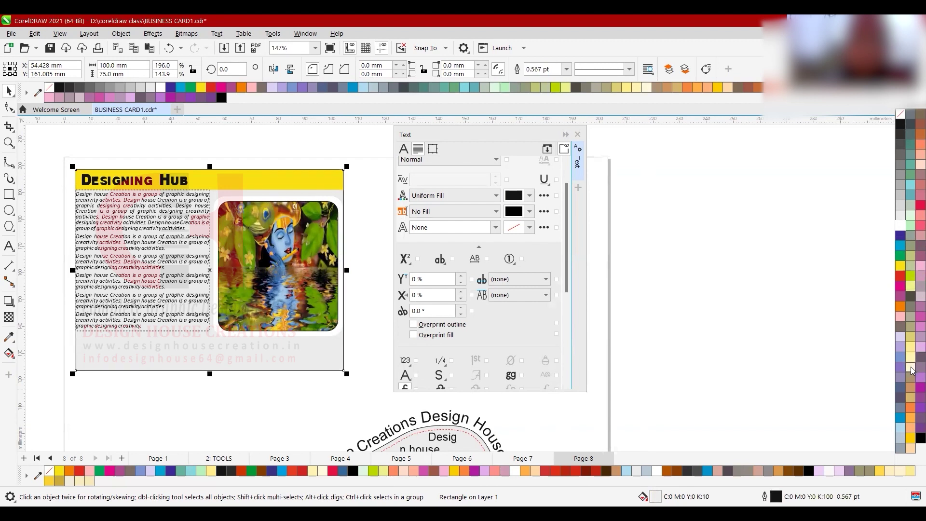
left_click(910, 368)
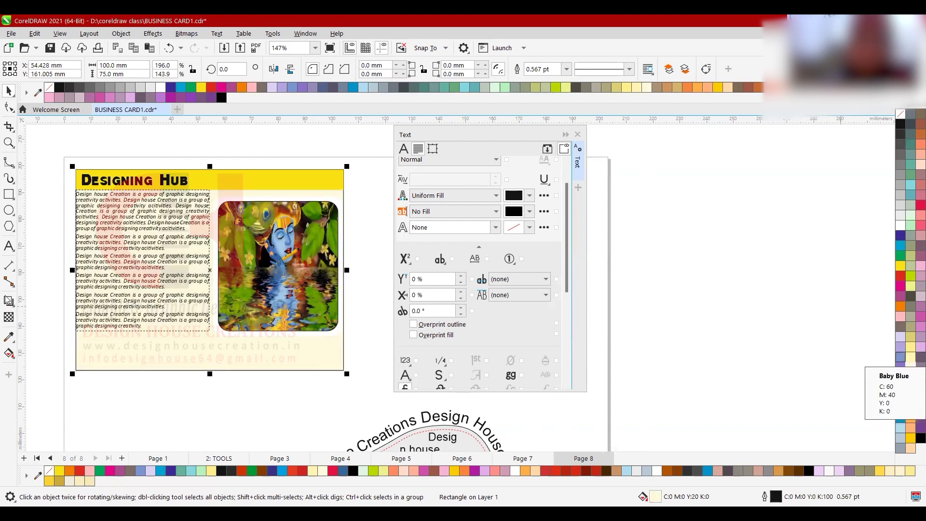
left_click(8, 194)
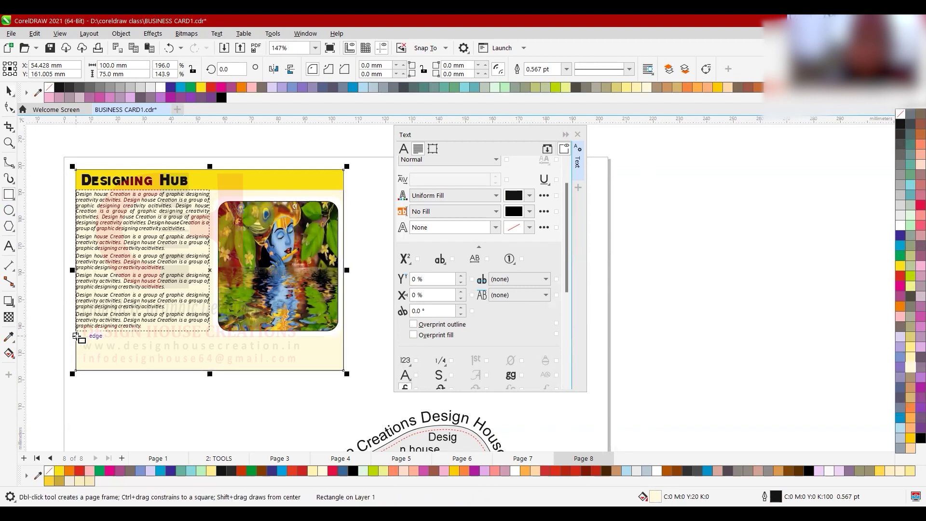
left_click_drag(76, 336, 345, 370)
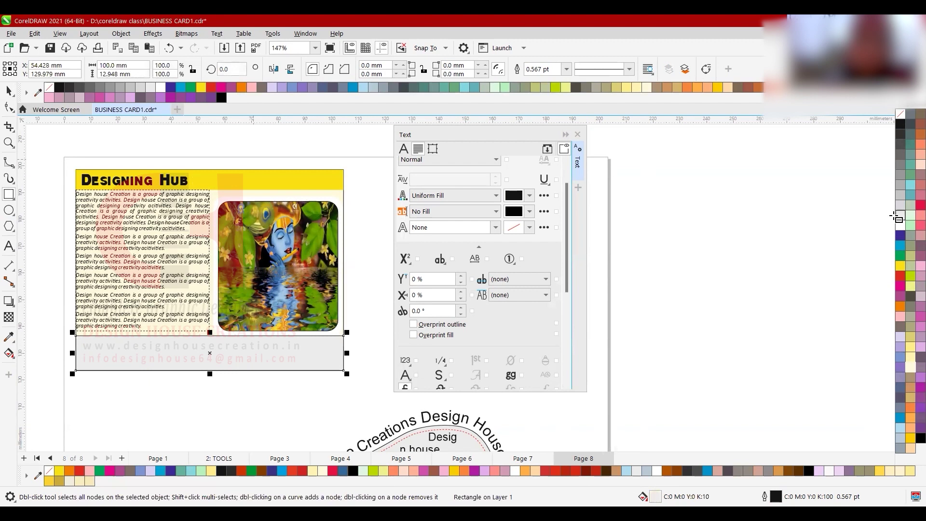
left_click(900, 236)
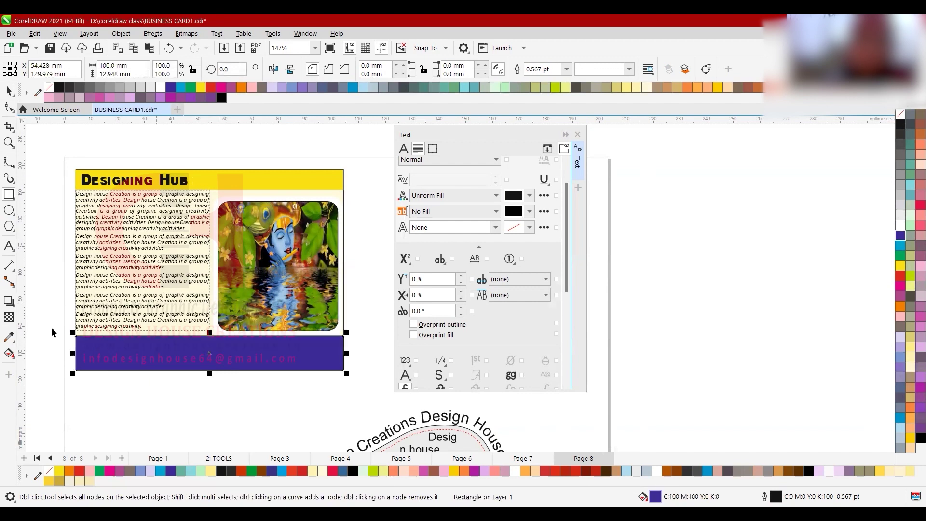
key("F8")
left_click(106, 411)
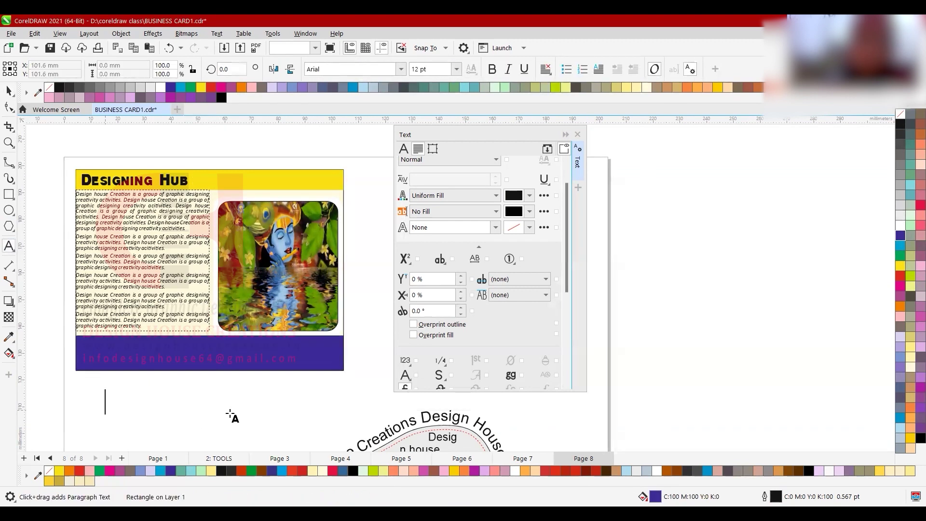
- Type 'Design House Creations' and set it in BellGothic Black
type("Design ")
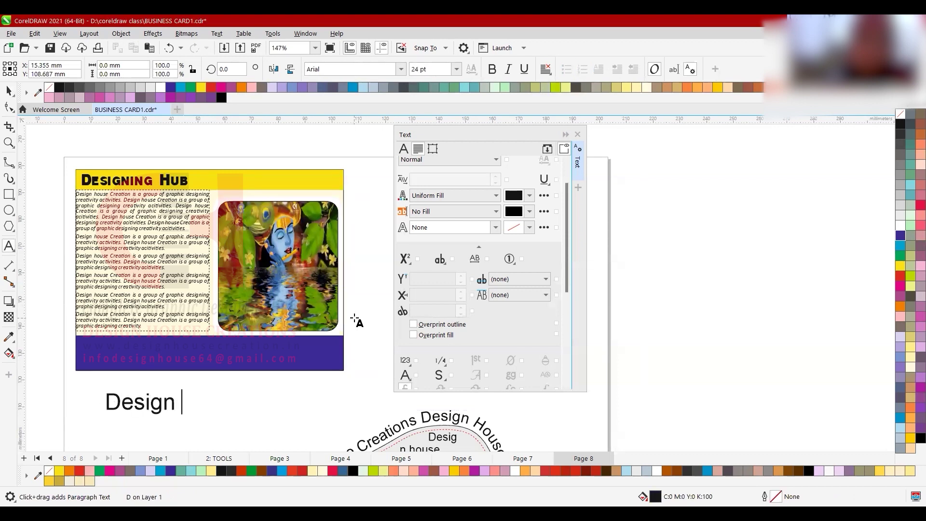
type("Houe")
key("BackSpace")
type("se Creation")
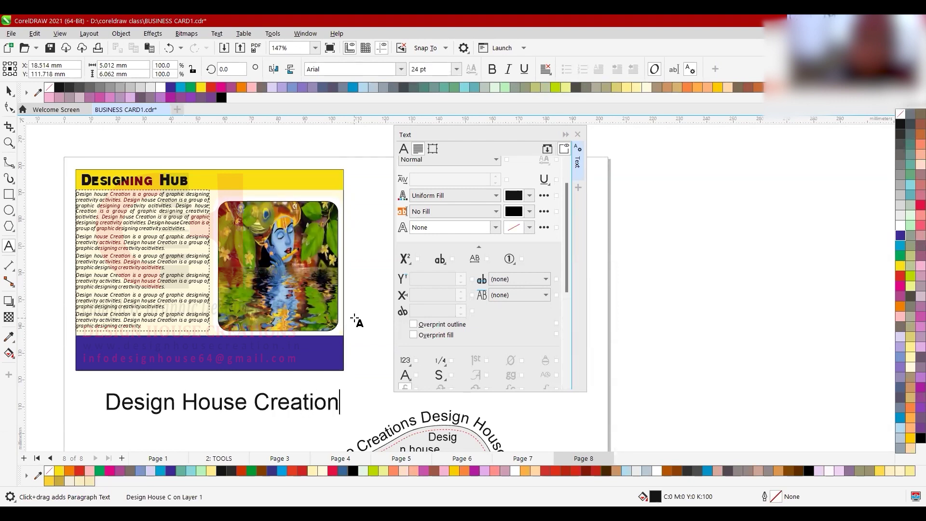
type("s")
key("ctrl+space")
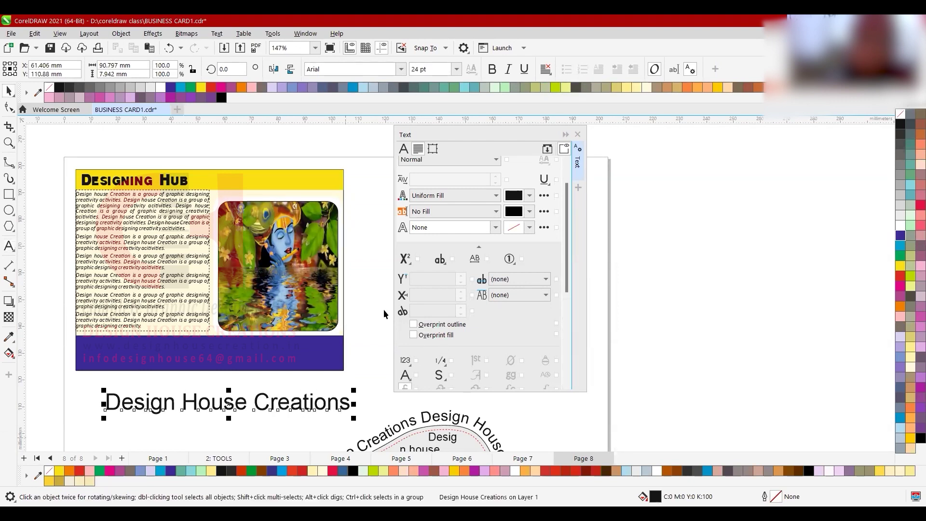
left_click(399, 69)
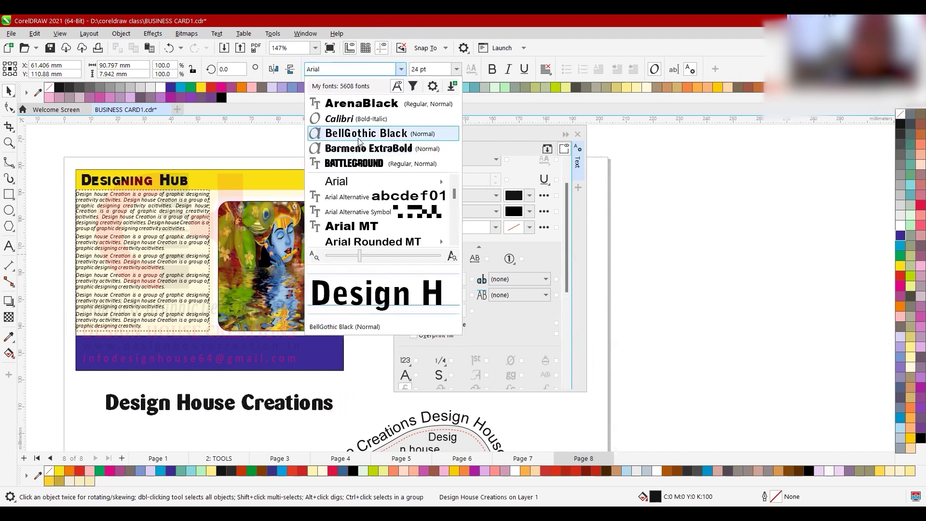
left_click(358, 140)
- Scale the text to about 70%, move it onto the blue band, and make it white
left_click_drag(351, 422, 299, 413)
key("Escape")
left_click_drag(196, 400, 195, 349)
left_click(900, 233)
scroll(155, 318, "up", 2)
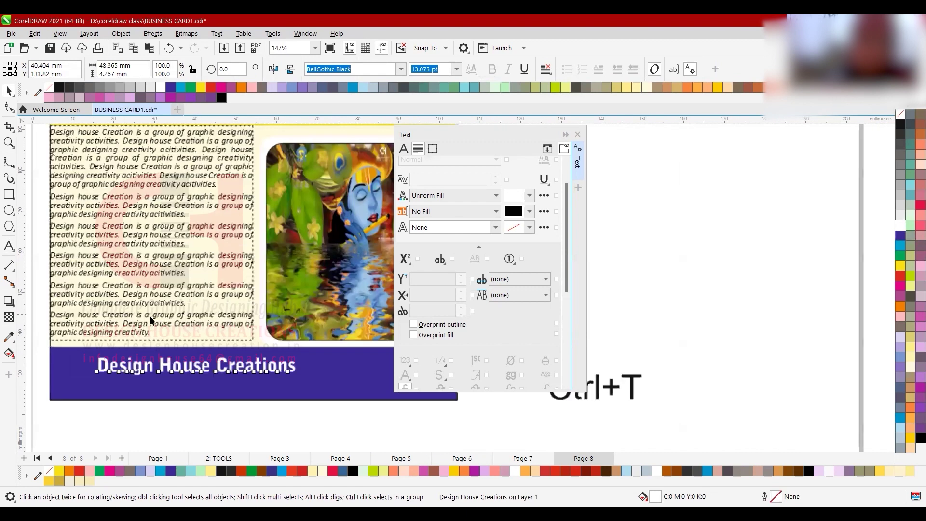
left_click_drag(300, 381, 285, 374)
- Nudge the paragraph block slightly lower, then select the Design House Creations text
left_click(252, 341)
scroll(202, 338, "up", 1)
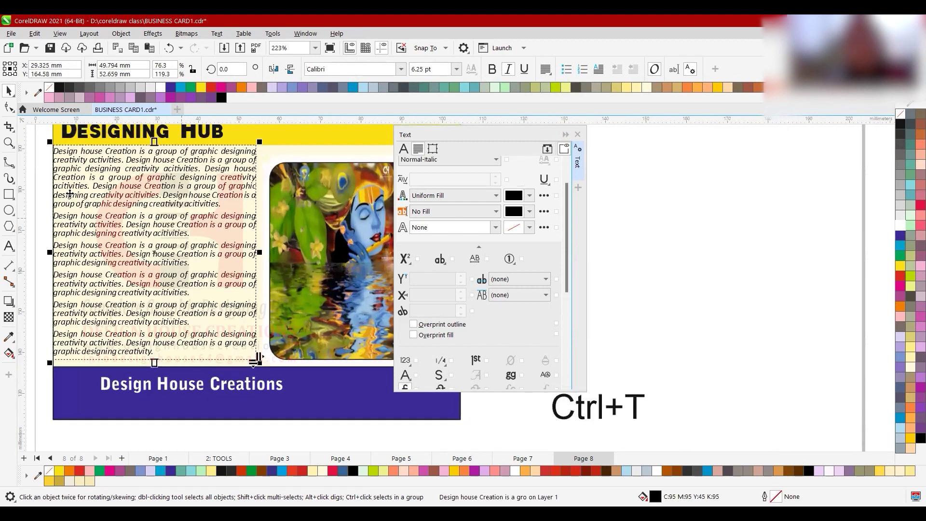
left_click_drag(94, 204, 92, 207)
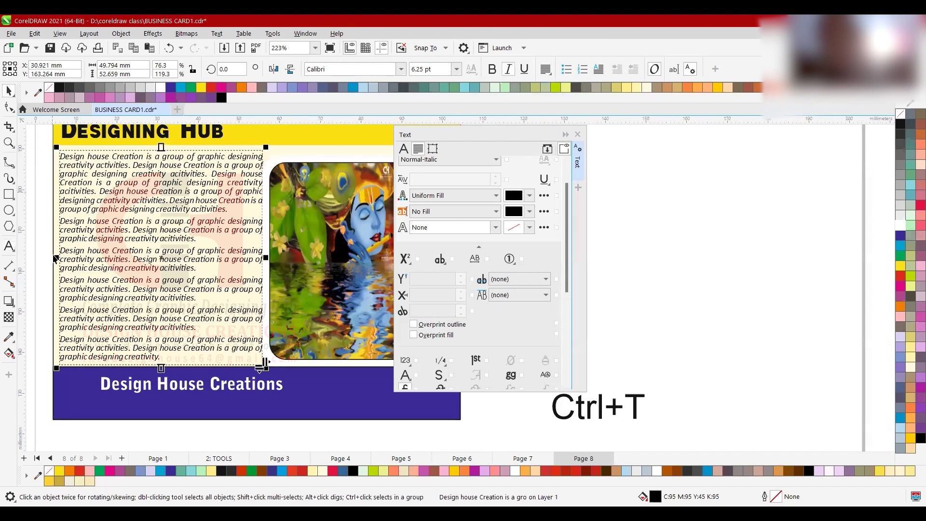
scroll(69, 281, "down", 1)
scroll(148, 367, "up", 1)
left_click(157, 360)
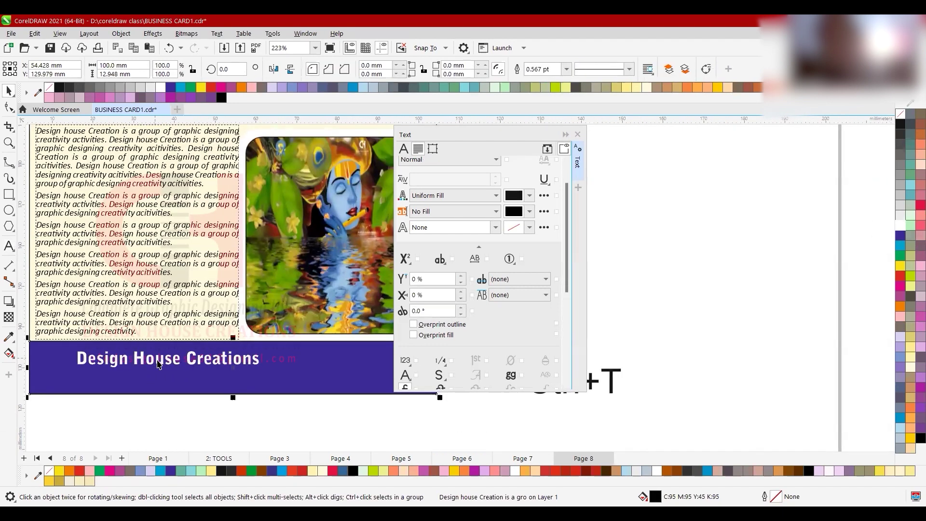
left_click(157, 361)
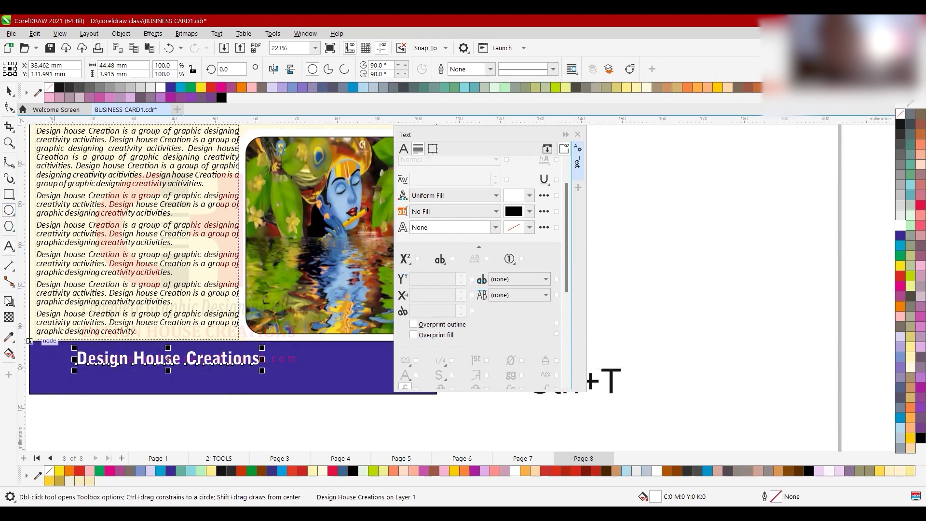
- Draw a small red circle at the left end of the blue footer band
left_click_drag(37, 350, 73, 392)
left_click(82, 472)
key("space")
- Shift the Design House Creations text away from the circle and duplicate it
left_click(111, 364)
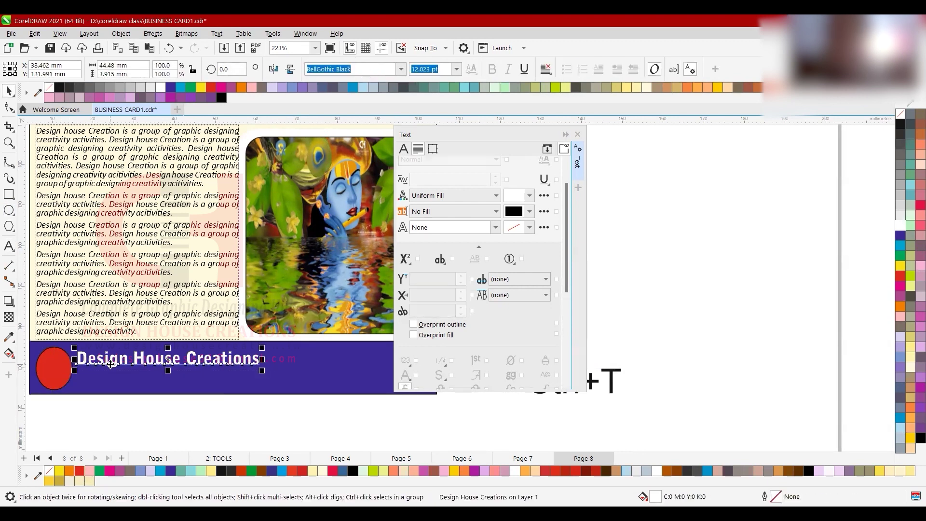
left_click_drag(111, 364, 114, 376)
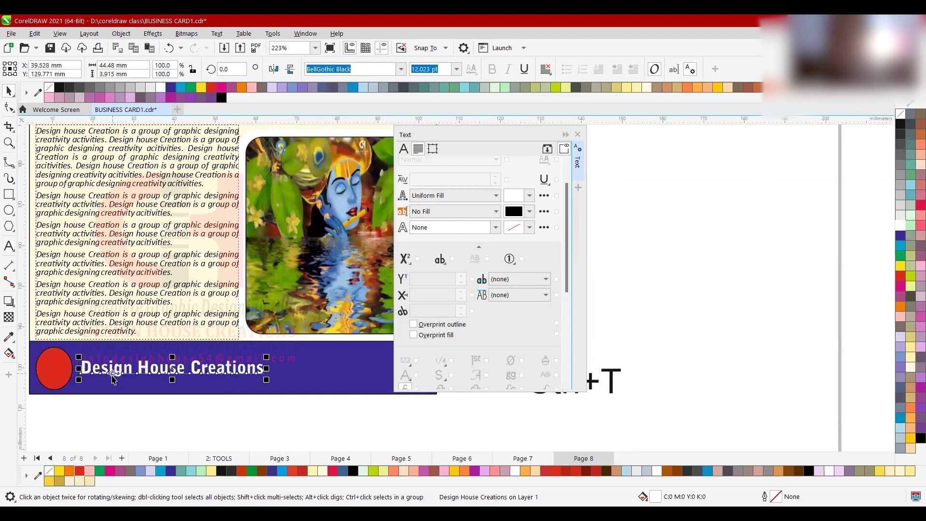
scroll(112, 374, "down", 1)
scroll(111, 376, "up", 1)
key("ctrl+d")
scroll(107, 378, "down", 1)
left_click_drag(128, 348, 268, 363)
key("ctrl+z")
left_click(144, 353)
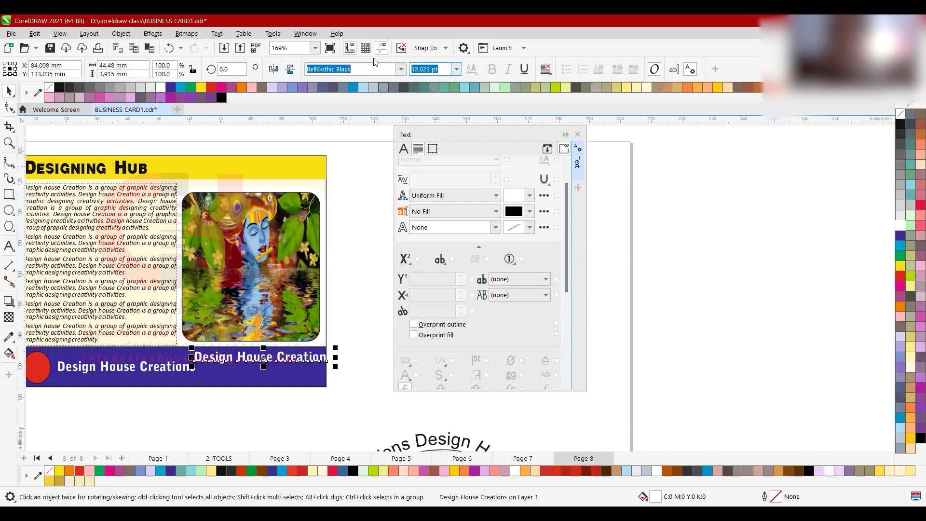
- Set the copied footer text to 8 pt and move it right along the blue footer
type("8")
key("Return")
scroll(243, 391, "up", 1)
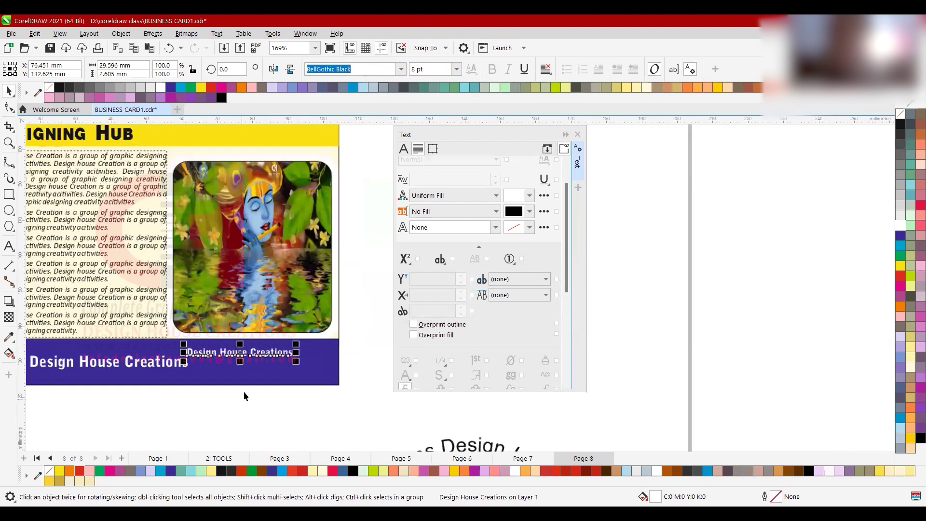
left_click_drag(216, 351, 246, 352)
left_click(8, 251)
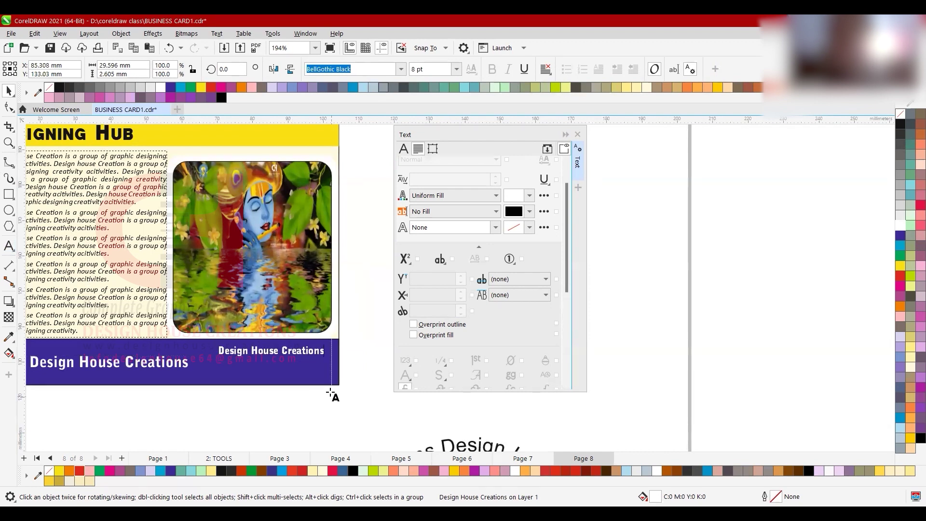
left_click(313, 350)
key("ctrl+a")
type("Pho")
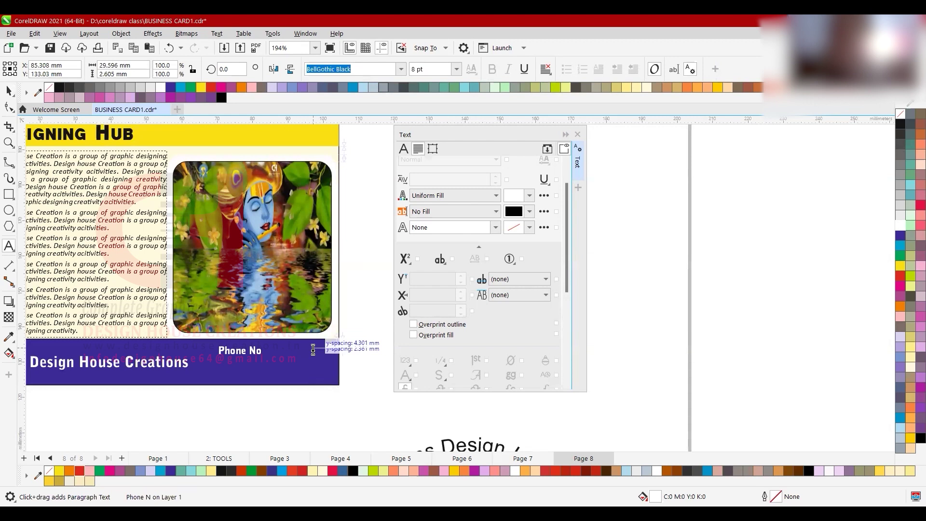
key("Escape")
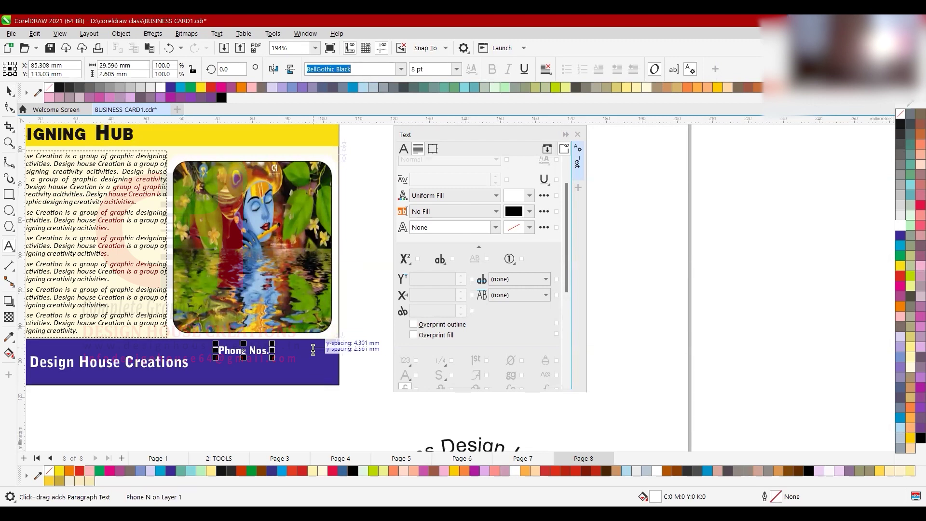
left_click(273, 366)
key("Return")
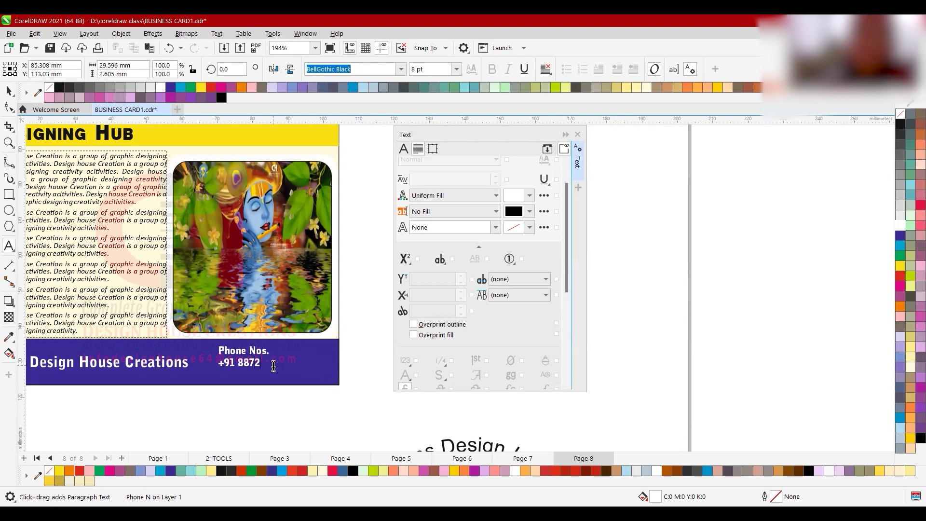
key("Escape")
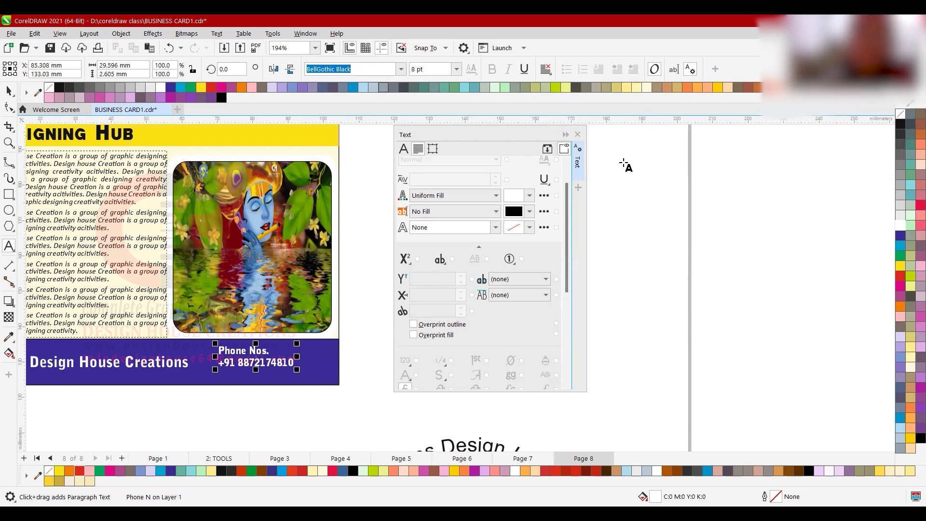
left_click(291, 356)
type(",")
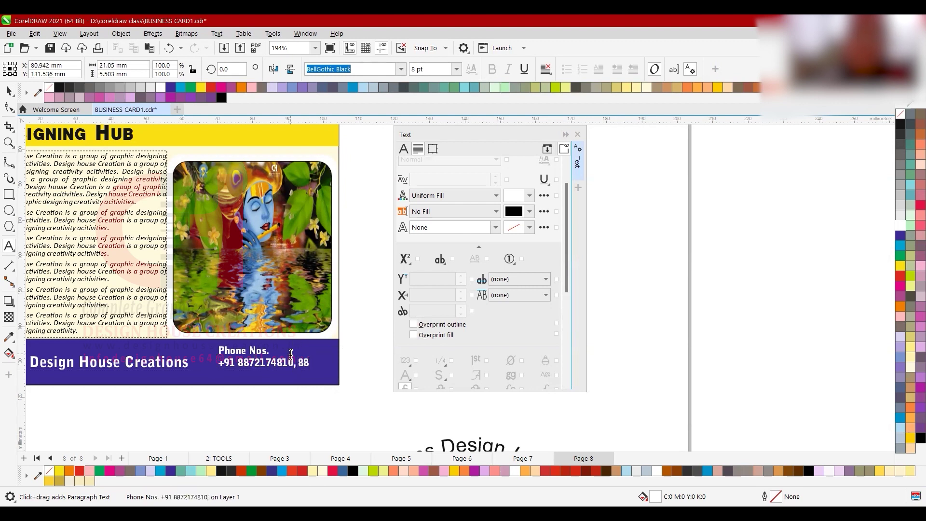
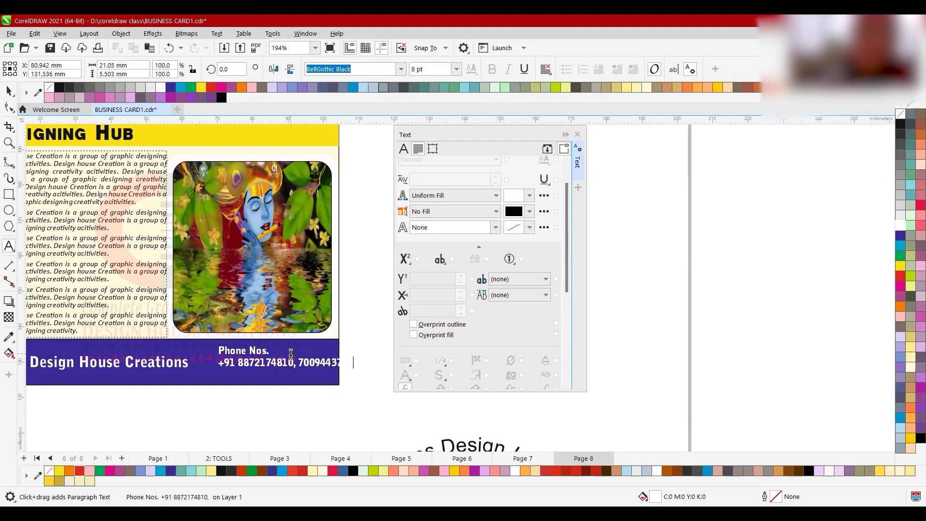
left_click(298, 357)
key("BackSpace")
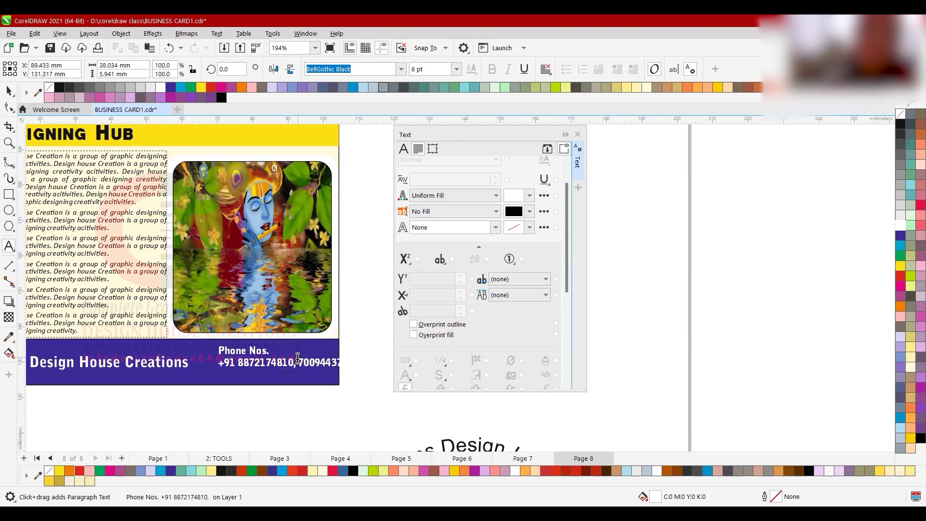
key("Return")
key("ctrl+space")
double_click(219, 371)
type("+91")
left_click_drag(327, 386, 336, 390)
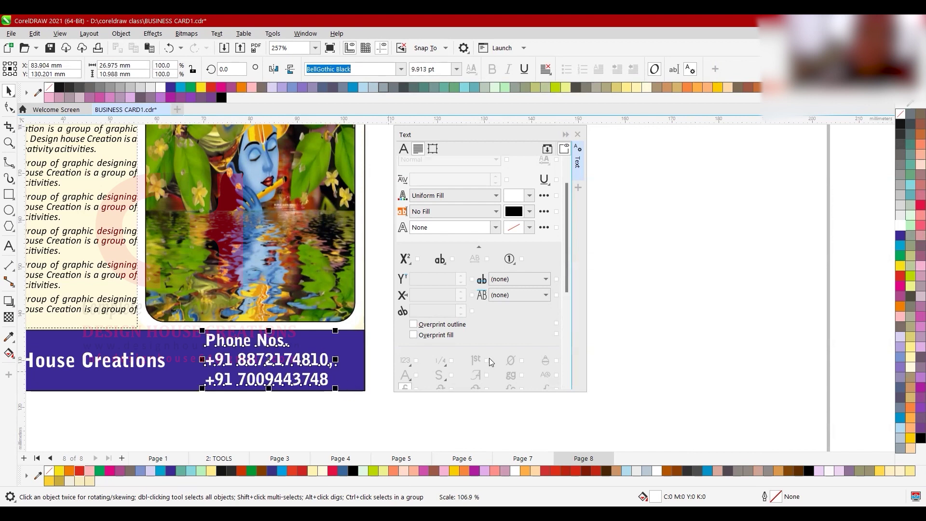
scroll(489, 358, "down", 1)
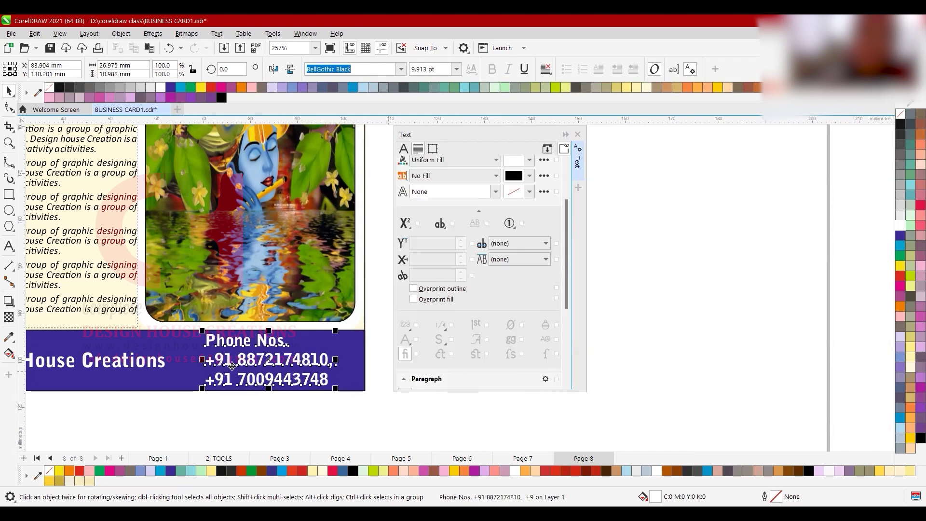
scroll(232, 366, "down", 3)
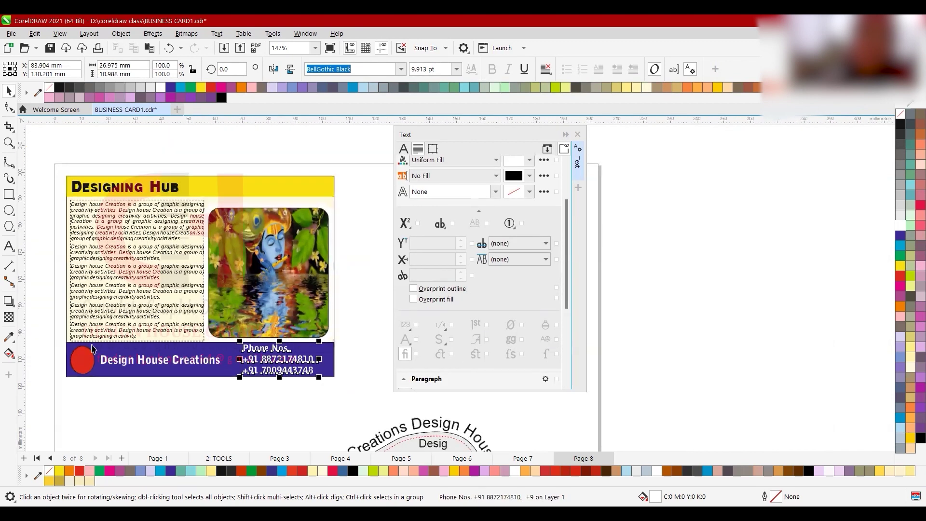
scroll(93, 348, "up", 2)
left_click(155, 353)
- Duplicate the title, set the copy to Calibri regular 8 pt, and place it under the title
left_click_drag(150, 358, 198, 377)
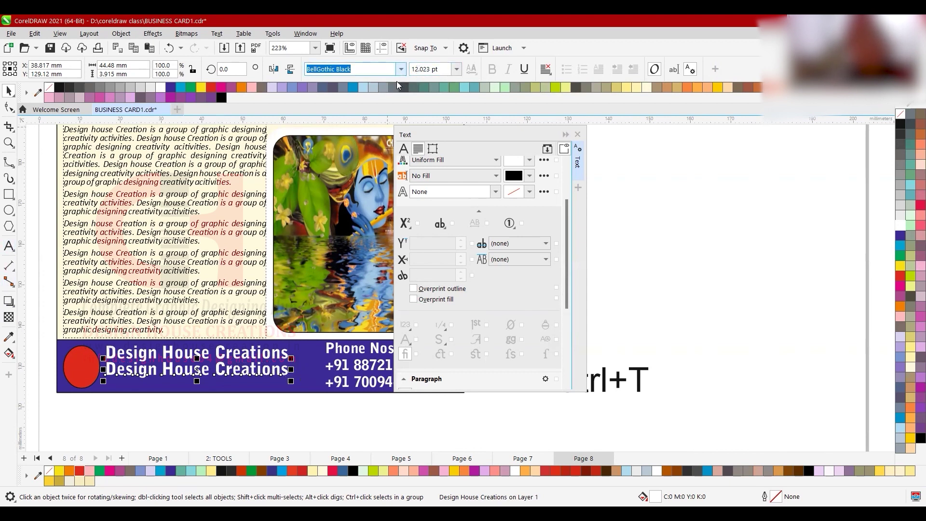
left_click(370, 133)
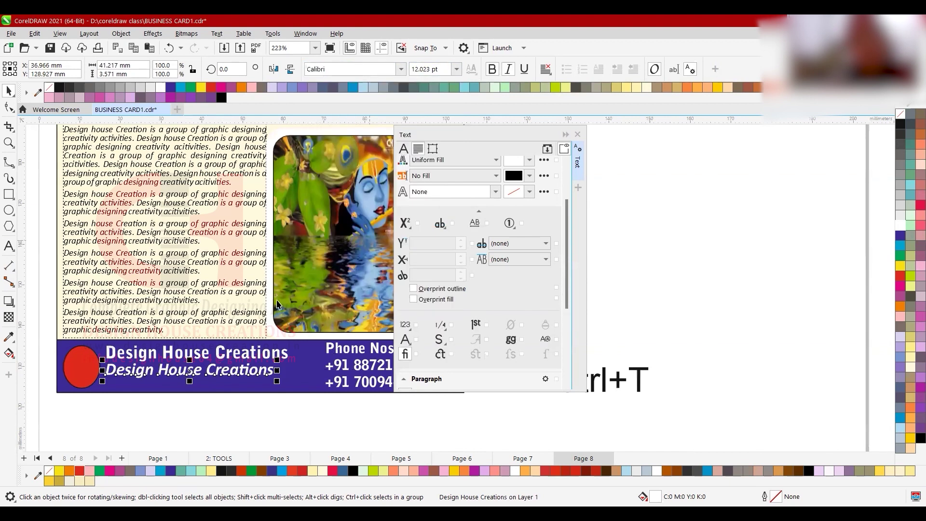
left_click(508, 69)
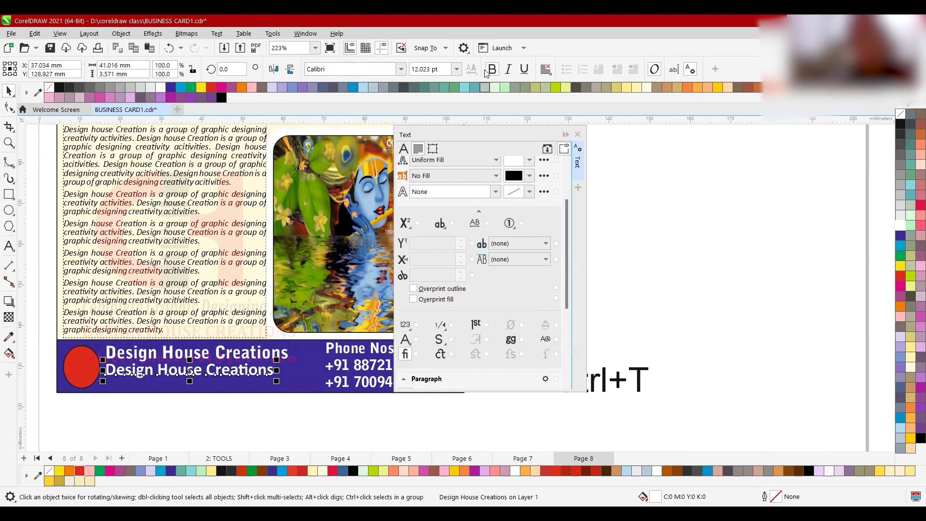
key("ctrl+b")
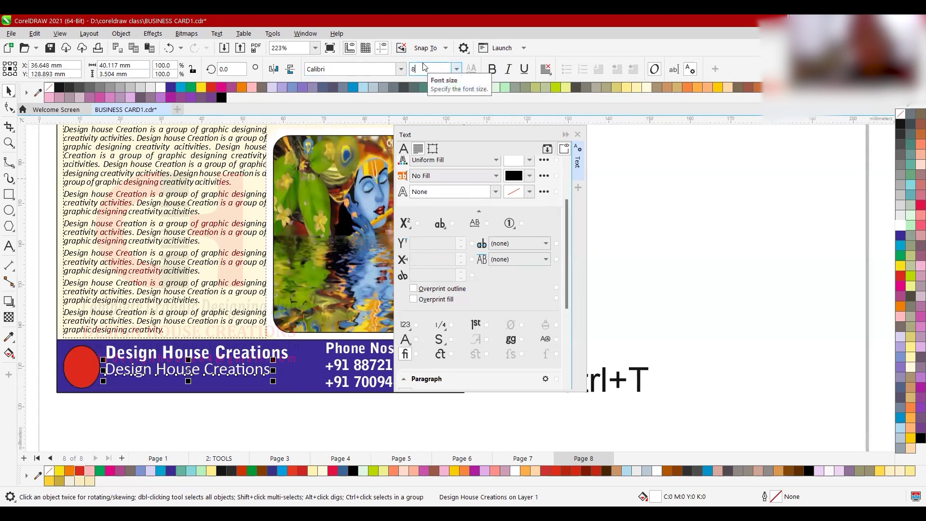
type("8")
key("Return")
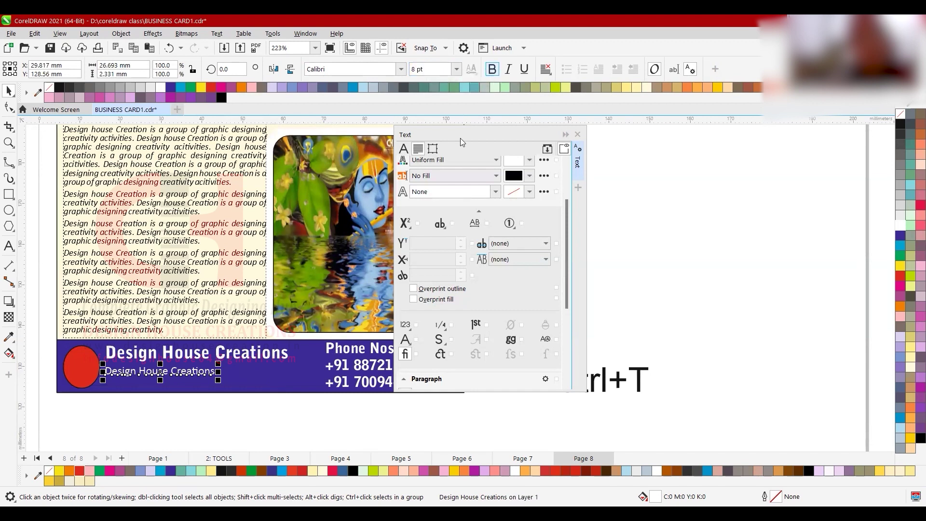
left_click_drag(182, 376, 183, 370)
double_click(185, 368)
key("ctrl+a")
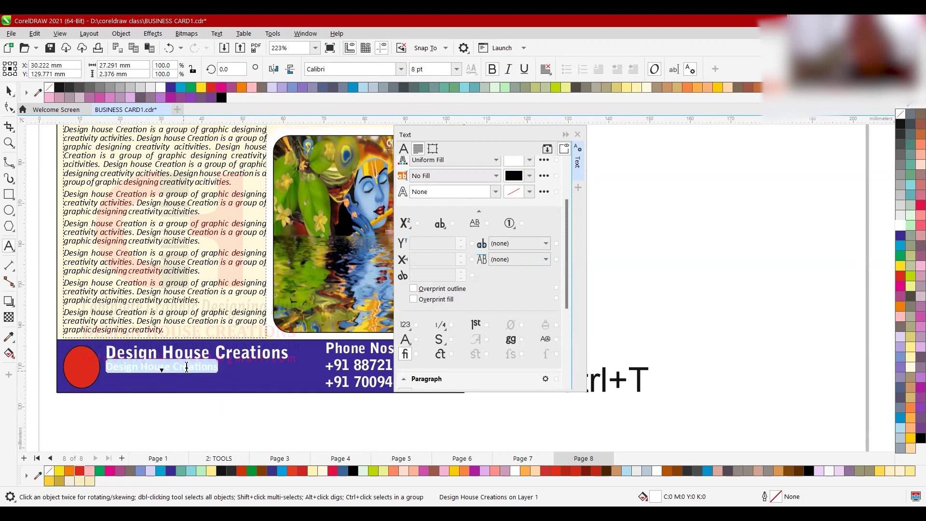
type("Addres")
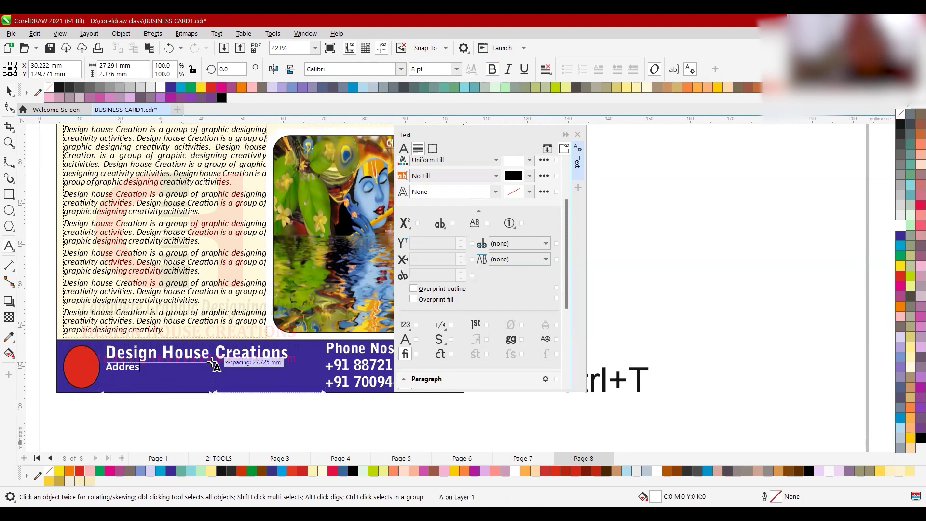
type("s: ffdhsfhdfdhfkjhkdh")
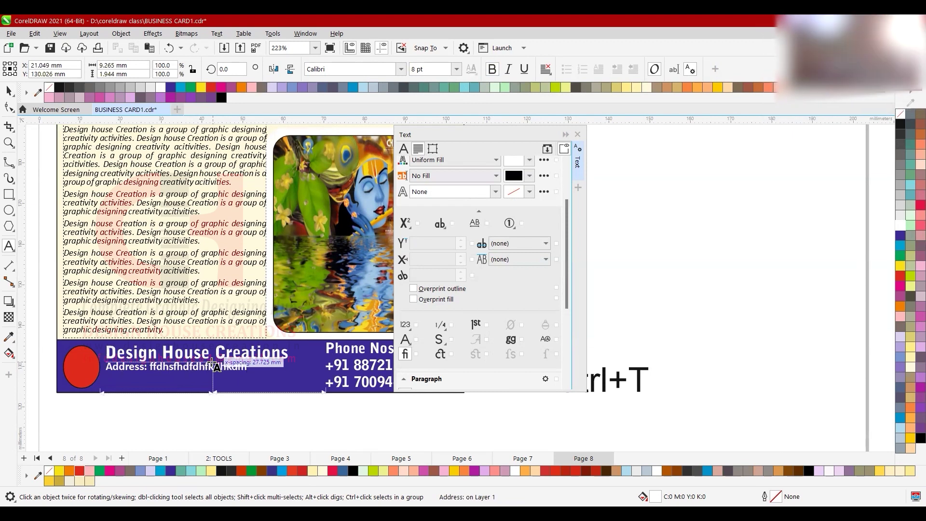
key("Return")
type("www.designh")
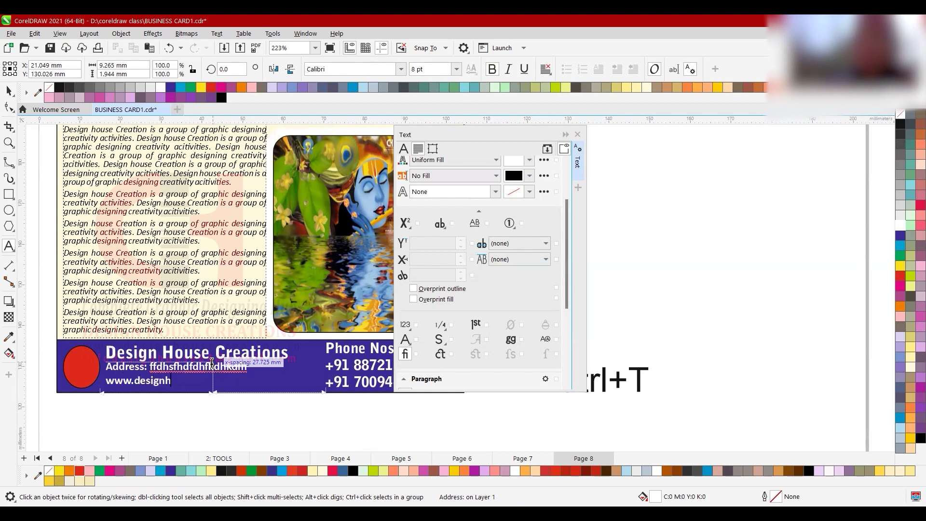
type("ousecreation.in")
key("ctrl+space")
key("F8")
left_click_drag(248, 369, 149, 371)
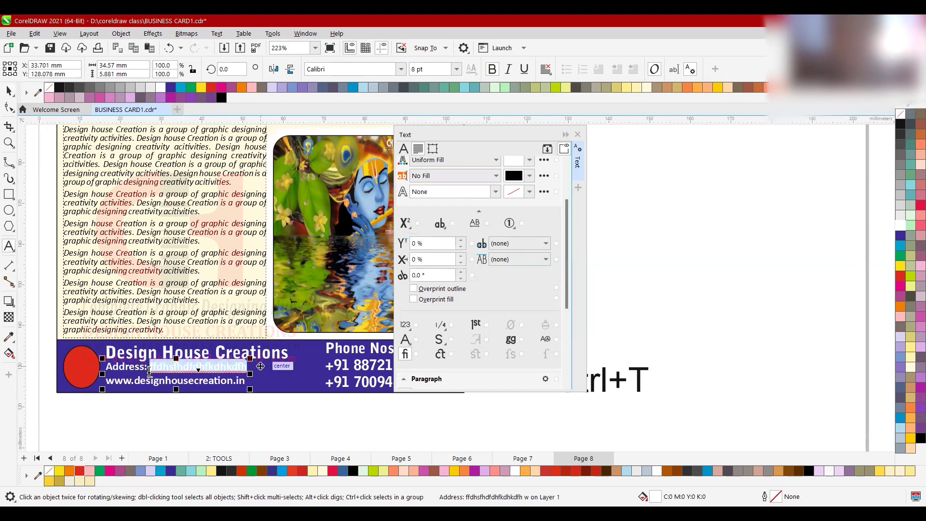
key("ctrl+space")
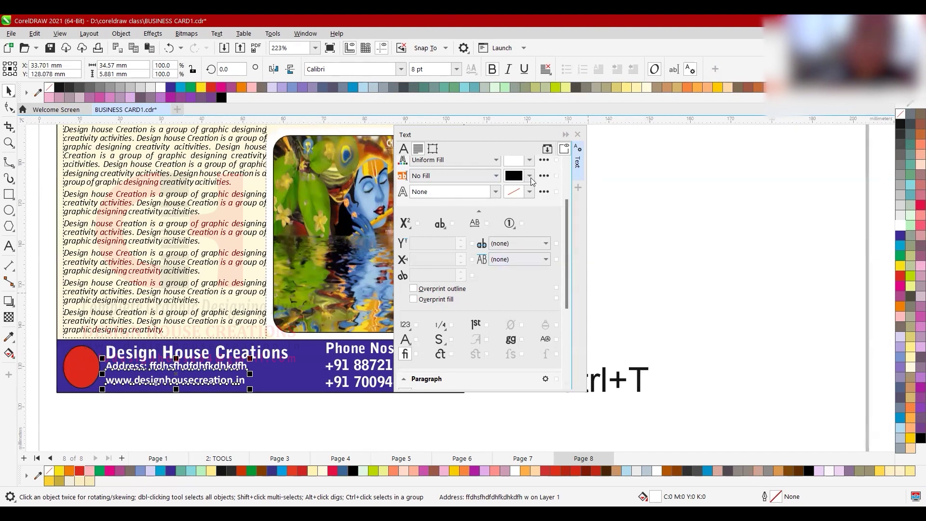
- Open and dismiss the Text menu, then dock, float and narrow the Text properties panel
left_click(216, 34)
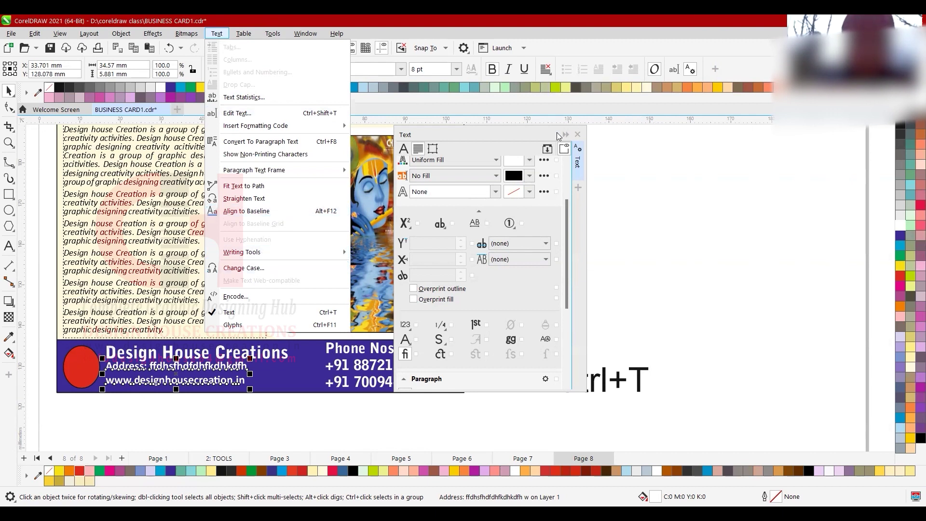
left_click(578, 136)
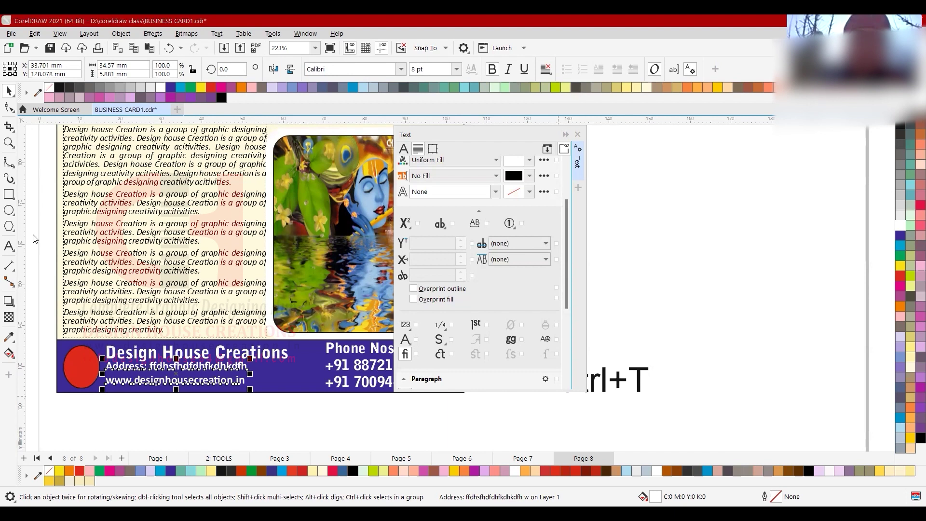
left_click_drag(3, 258, 3, 260)
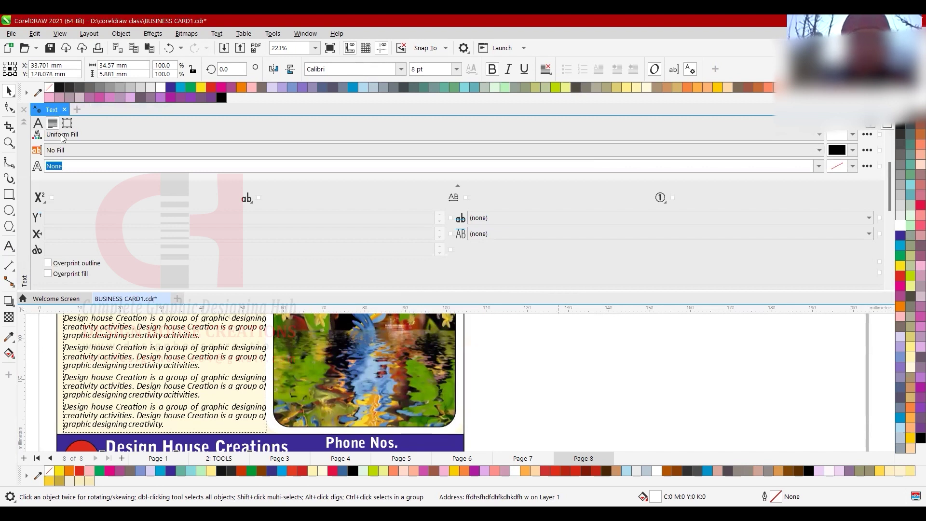
left_click_drag(24, 203, 44, 213)
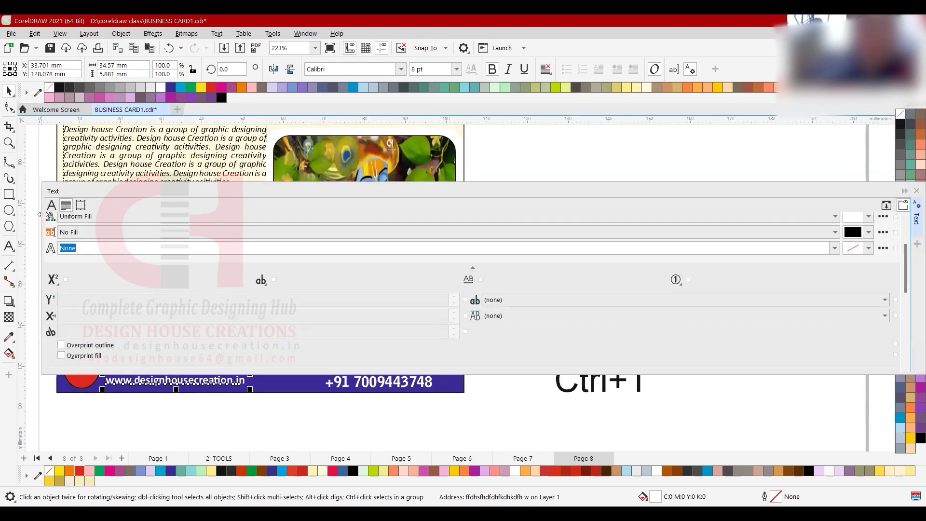
left_click_drag(42, 214, 846, 226)
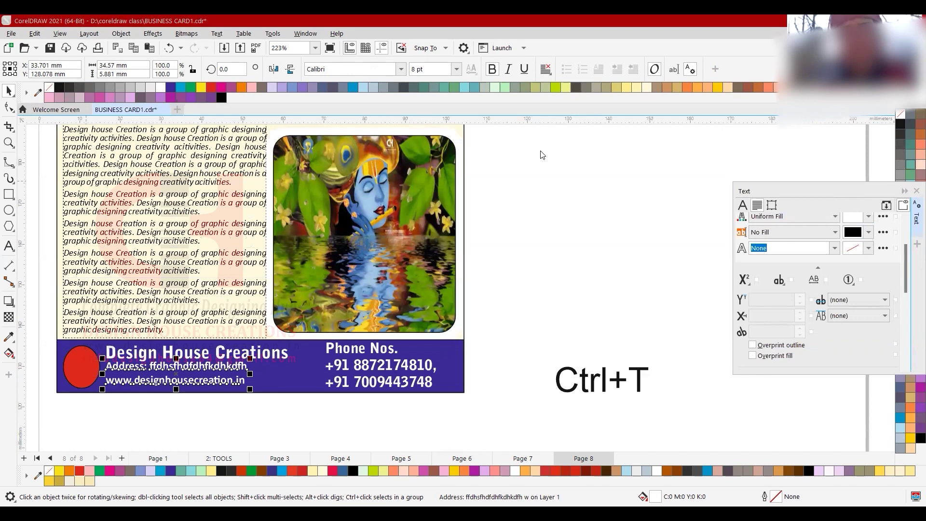
- Enlarge the Designing Hub heading to about 27.4 pt and centre it on the yellow header bar
left_click(700, 146)
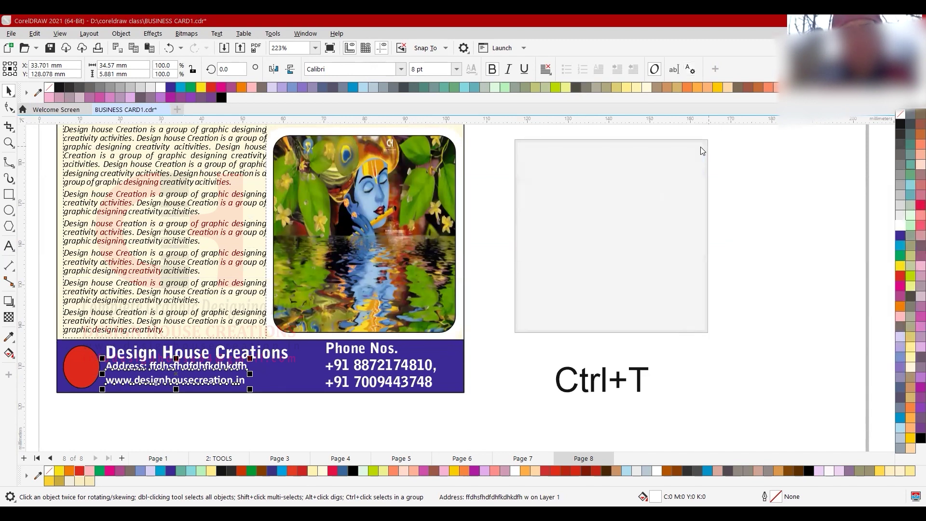
scroll(465, 386, "down", 3)
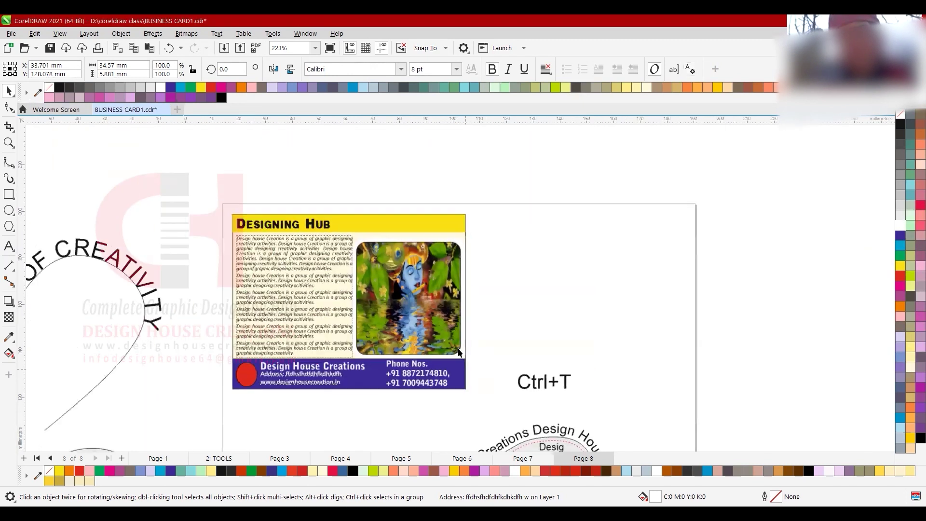
scroll(413, 314, "up", 1)
left_click(269, 192)
left_click_drag(269, 192, 412, 193)
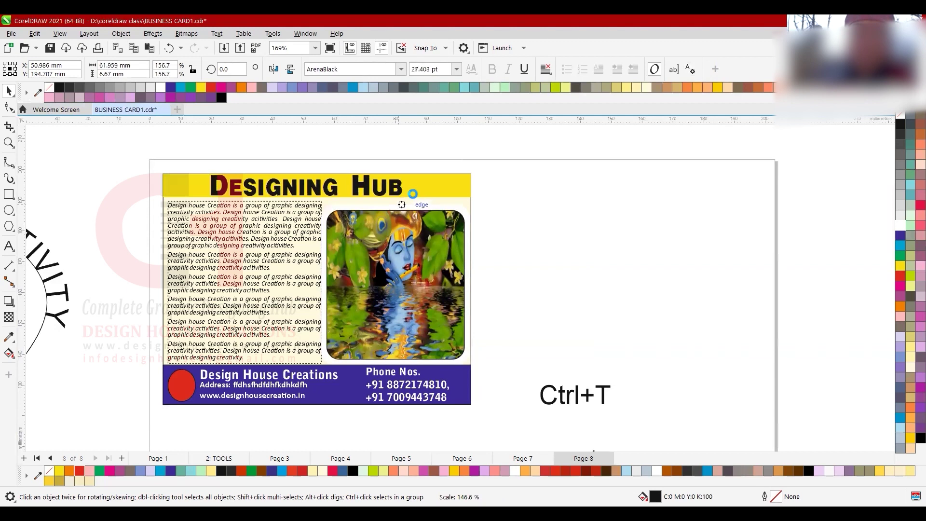
left_click(414, 193, "shift")
key("c")
left_click(535, 216)
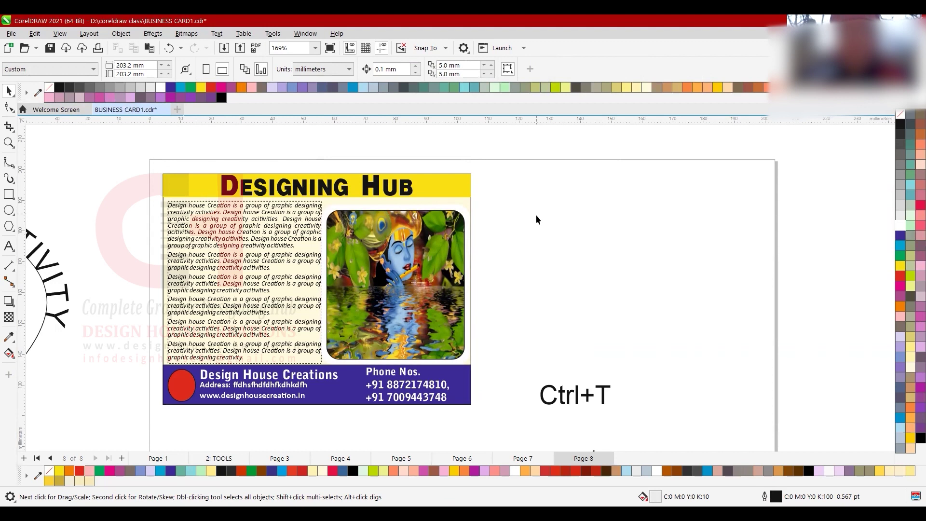
- Open the Text docker and fill the Designing Hub heading crimson (C0 M100 Y60 K0)
left_click(207, 263)
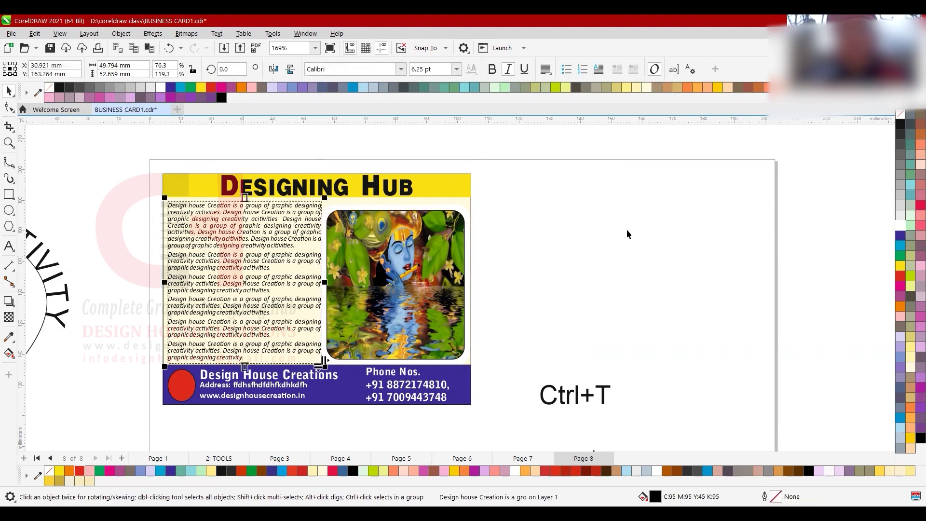
key("ctrl+t")
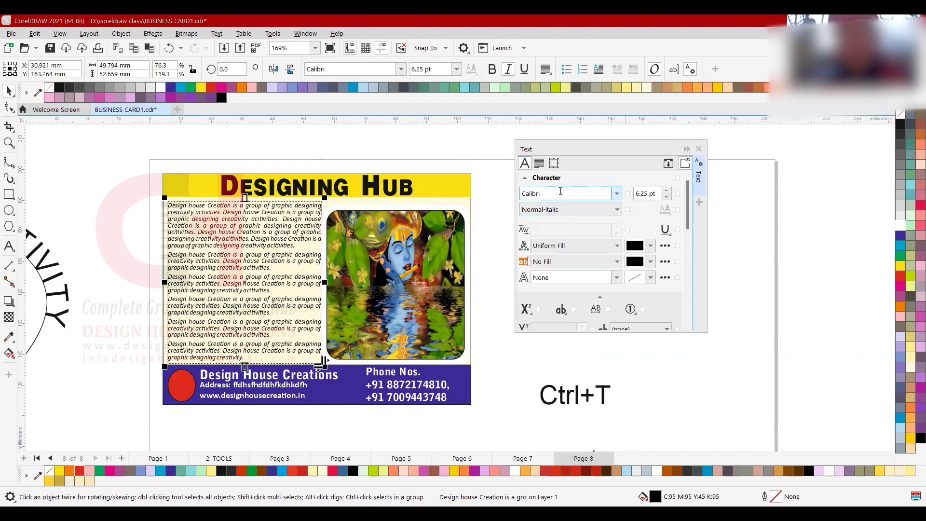
left_click(265, 189)
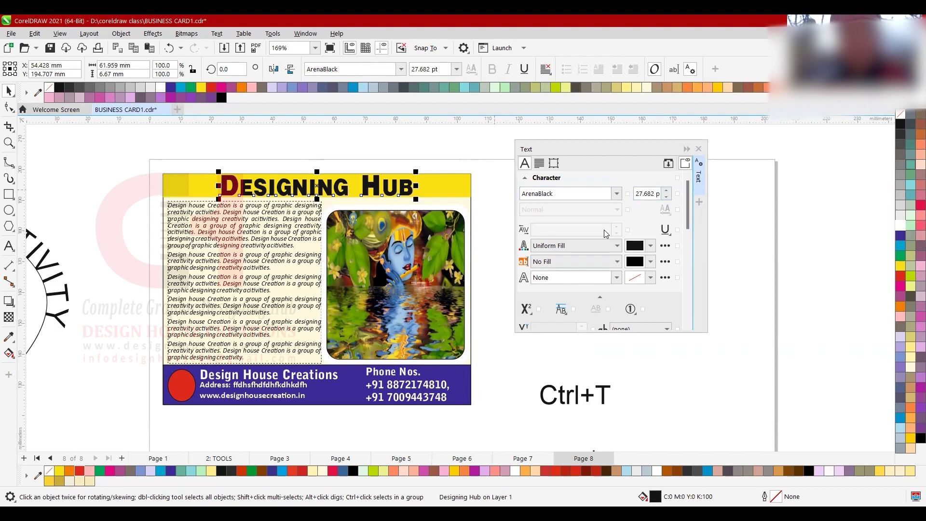
left_click(644, 248)
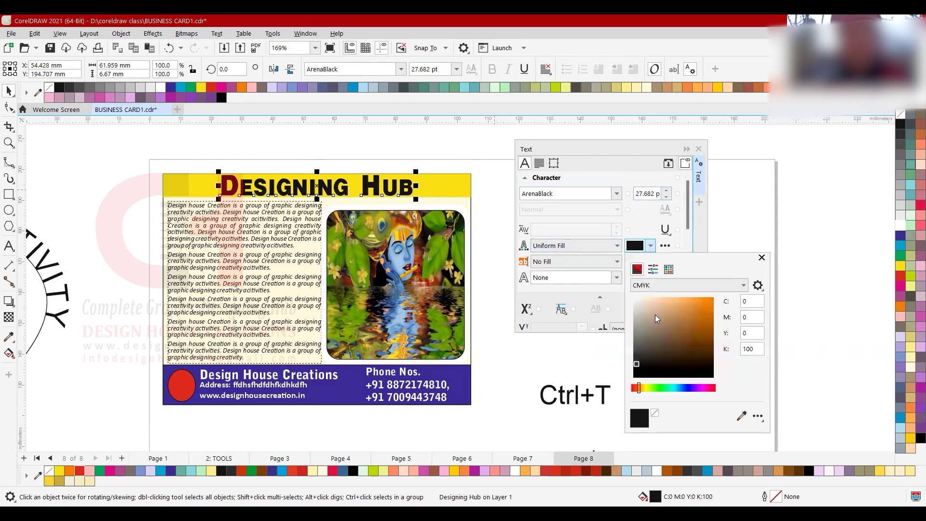
left_click(702, 353)
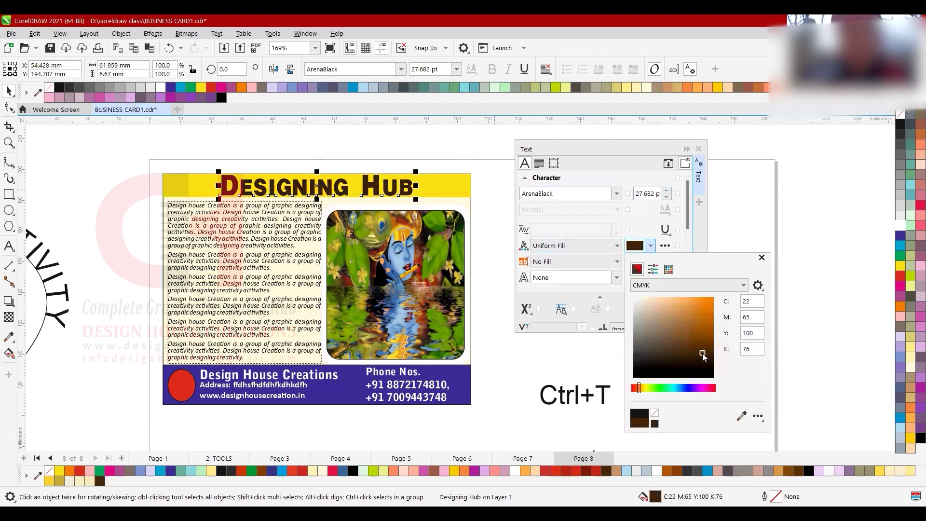
left_click(900, 284)
left_click(900, 417)
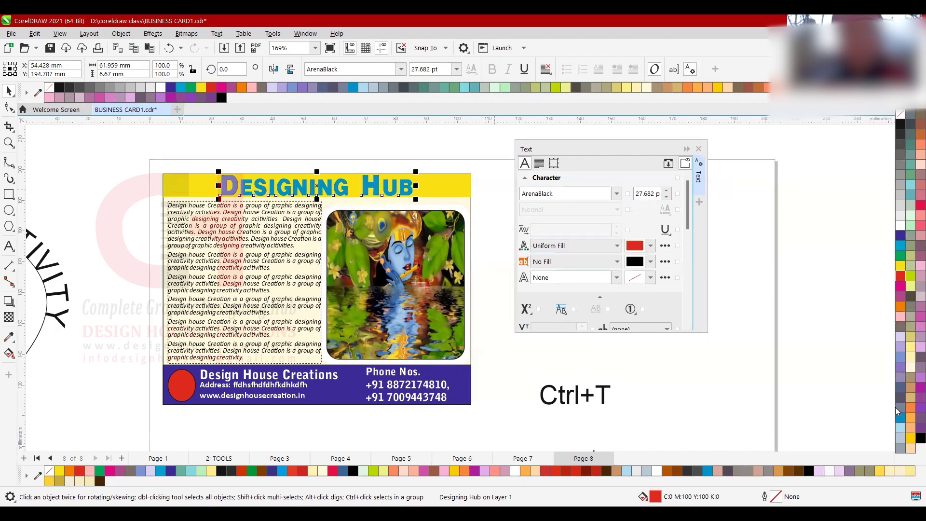
left_click(920, 205)
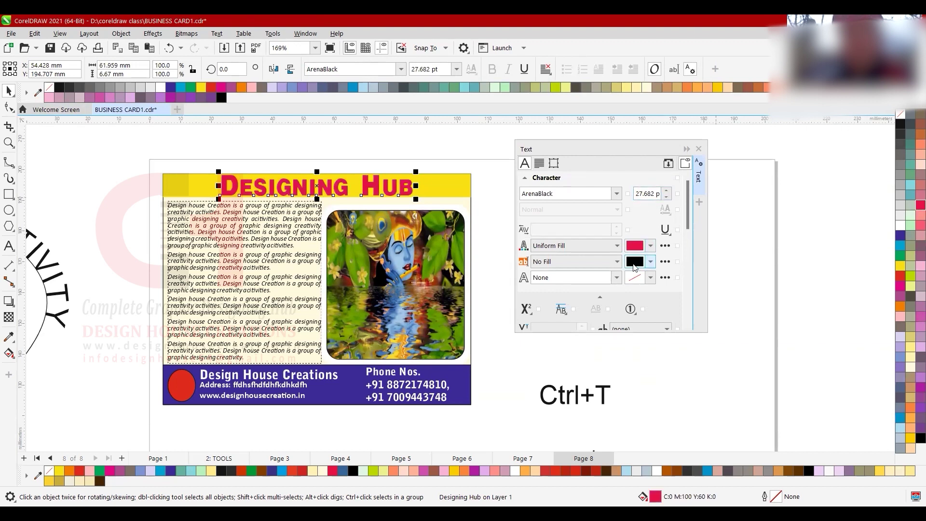
- Move the Text docker aside and check the outline width list without changing it
left_click_drag(573, 147, 543, 116)
left_click(576, 243)
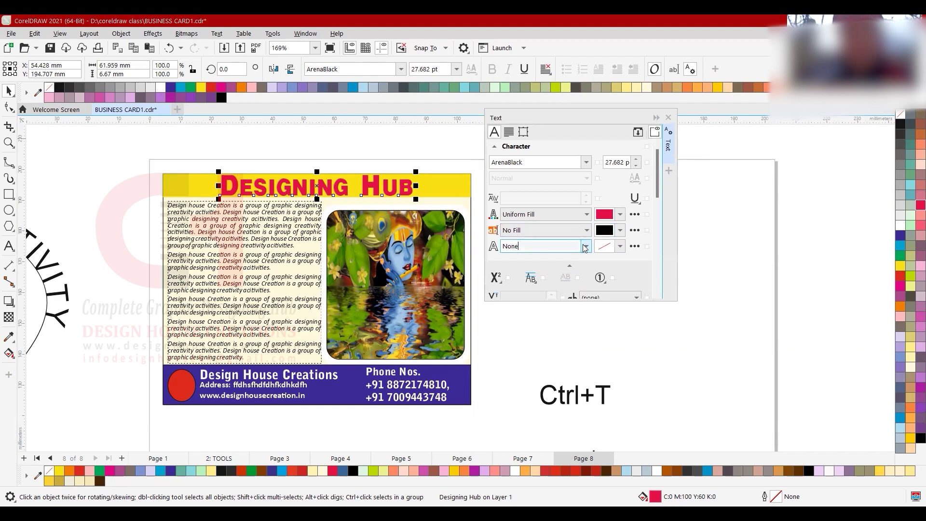
left_click(585, 247)
left_click(227, 186)
- Give the heading a pure white (0/0/0/0) outline and settle its width at 0.75 pt
left_click(226, 186)
scroll(226, 185, "up", 5)
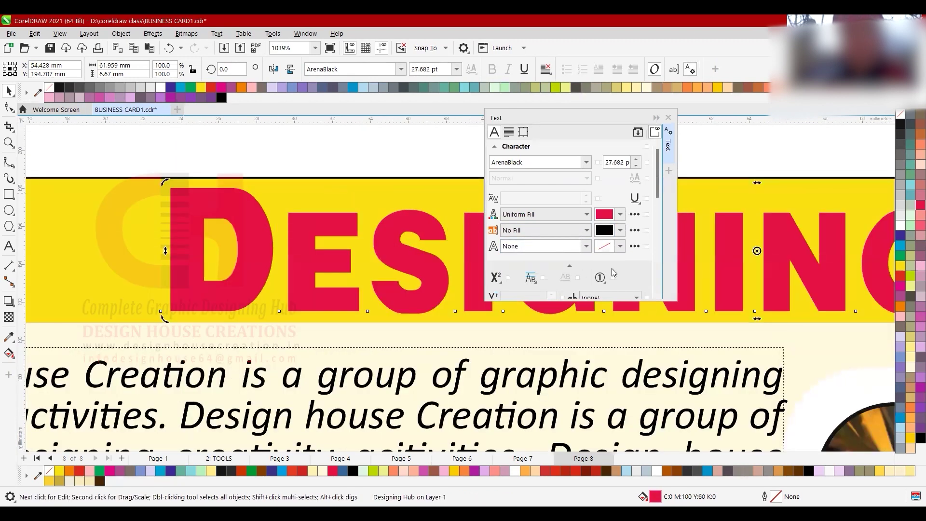
left_click(571, 246)
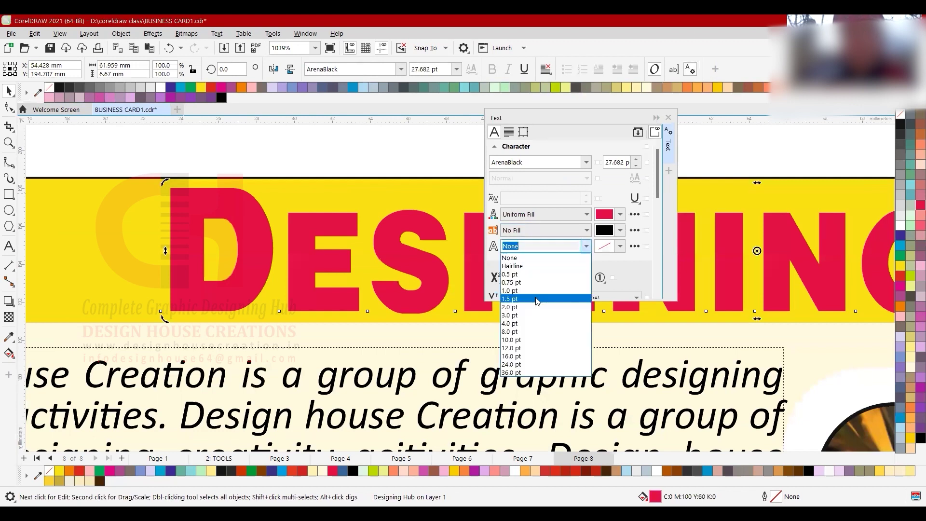
left_click(536, 299)
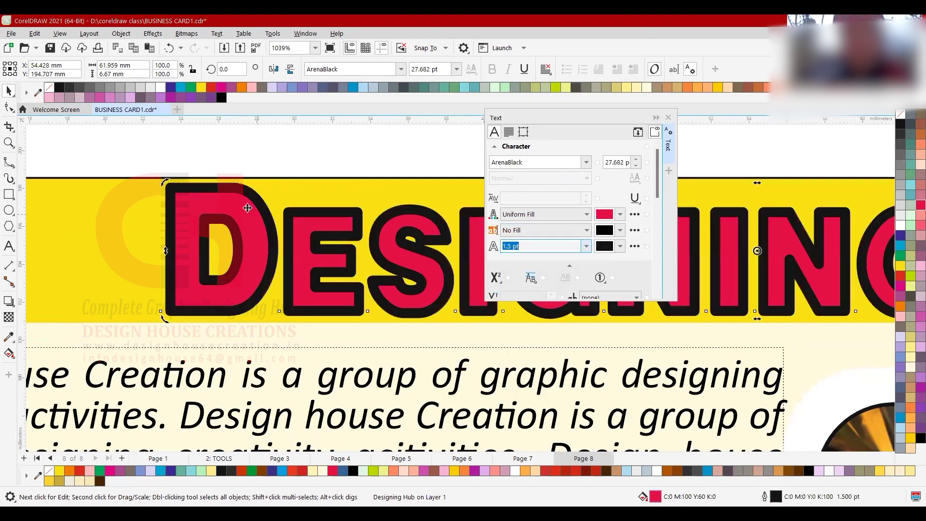
left_click(620, 247)
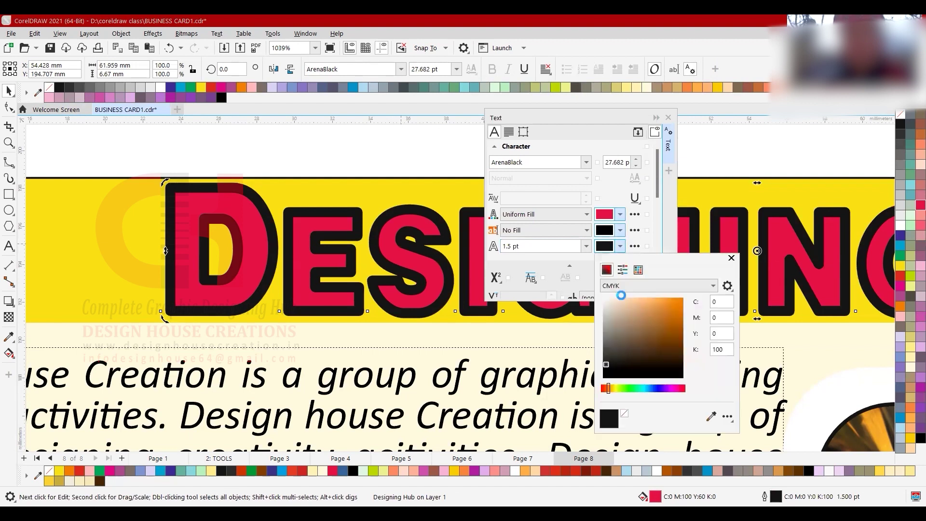
left_click(621, 297)
left_click(603, 300)
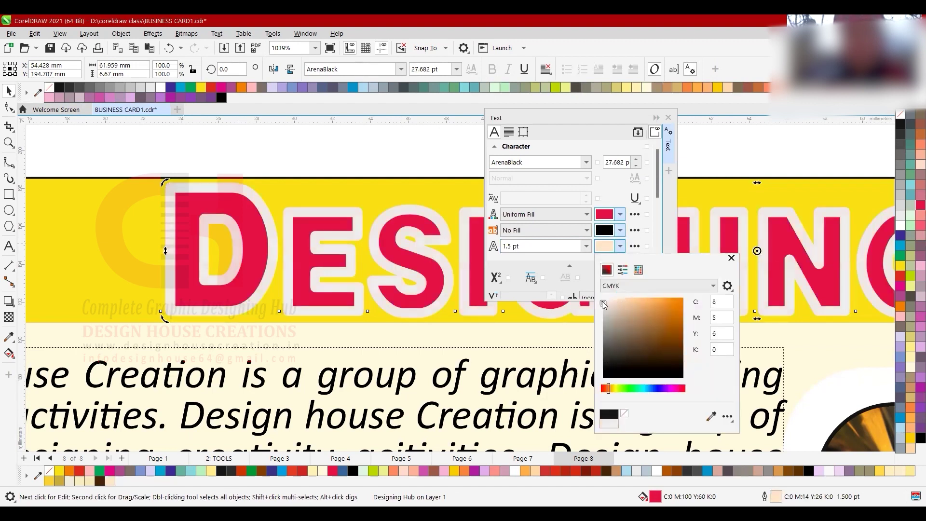
left_click(602, 294)
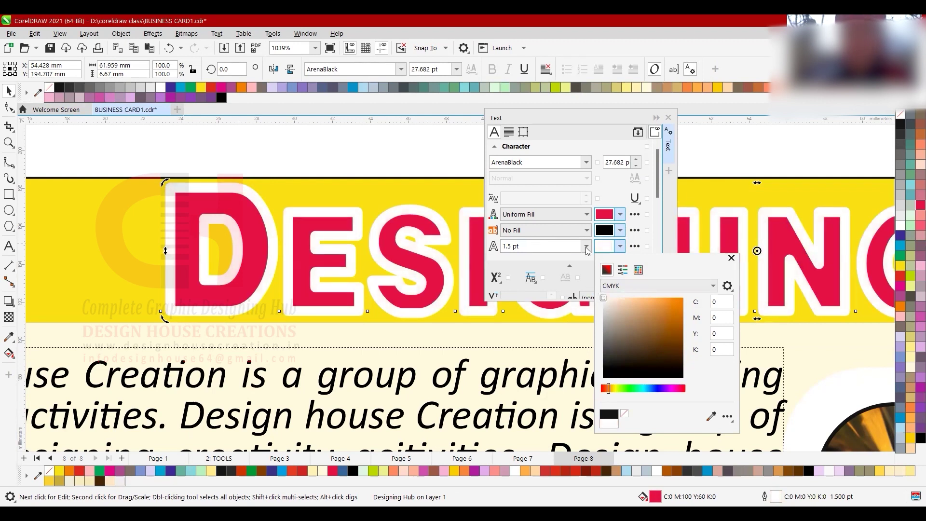
left_click(586, 247)
left_click(541, 278)
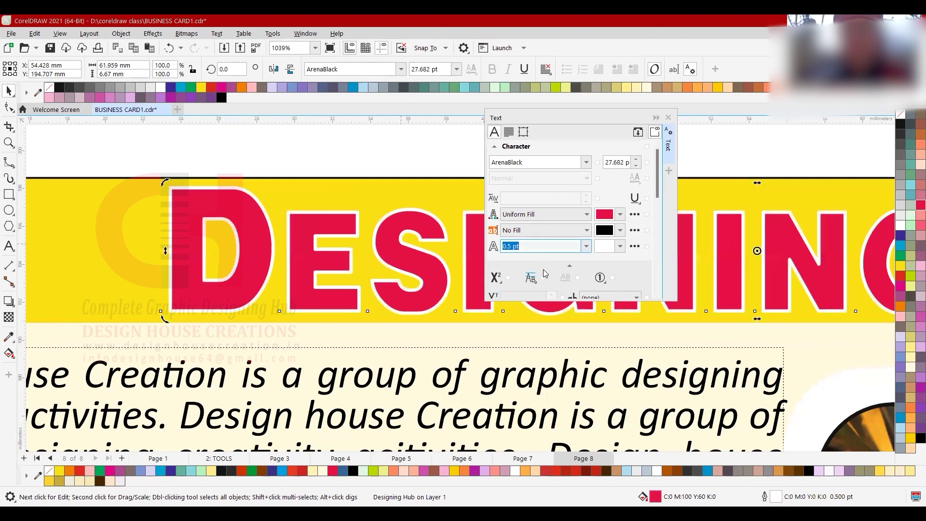
left_click(586, 247)
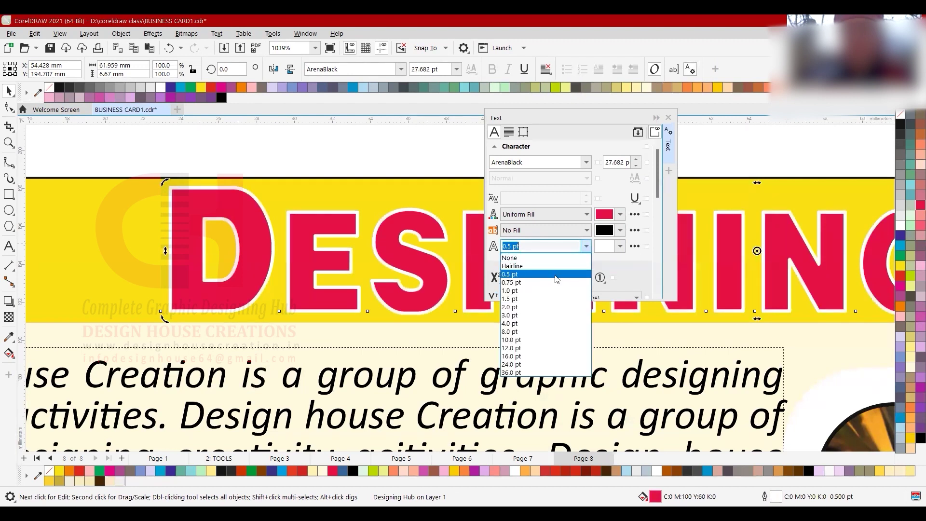
left_click(553, 282)
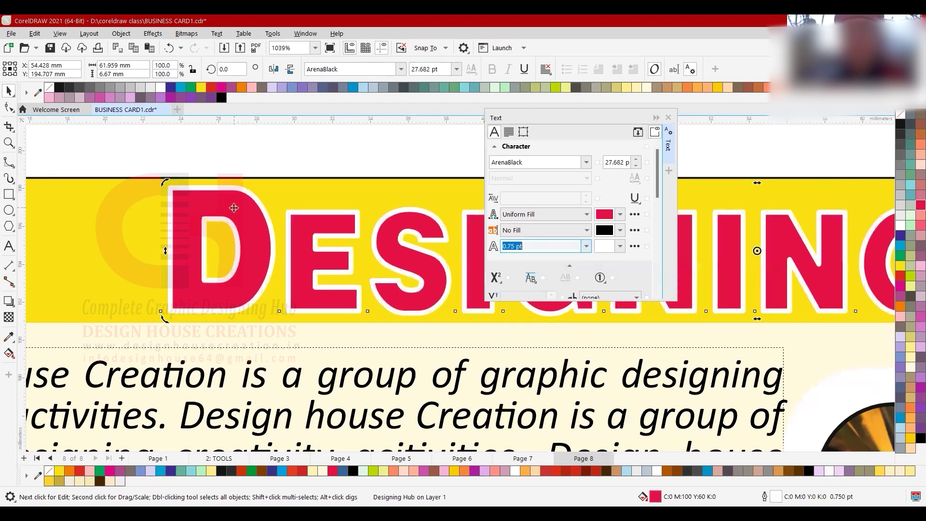
scroll(216, 232, "down", 3)
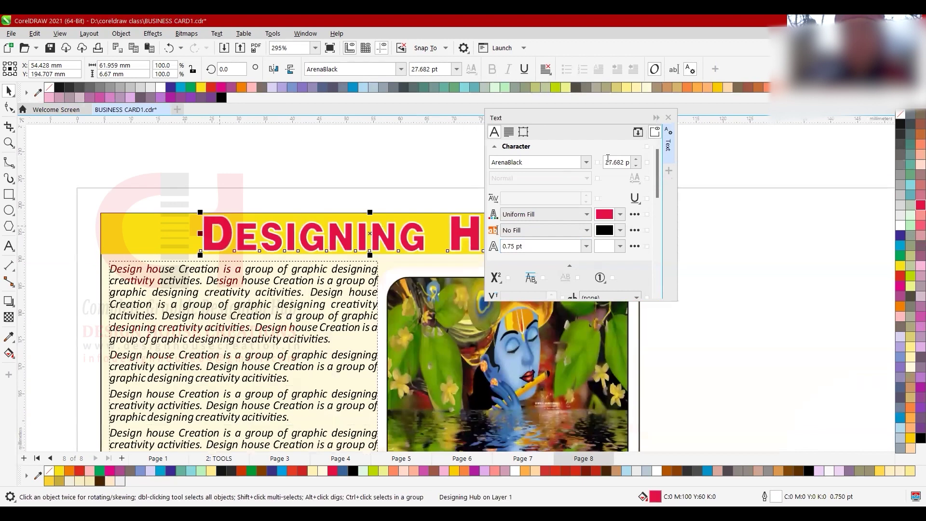
- Reopen the Text docker with the heading selected and show its Paragraph section
left_click(668, 117)
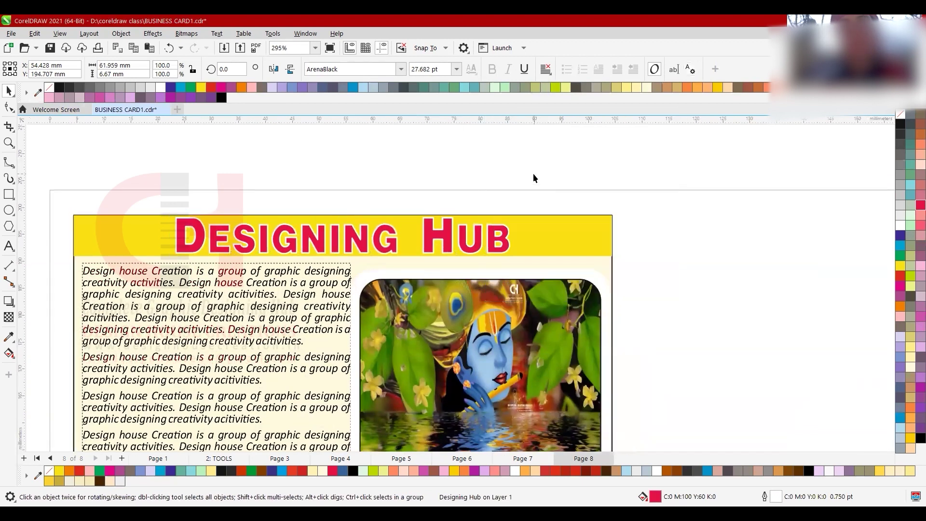
left_click(533, 173)
left_click(477, 244)
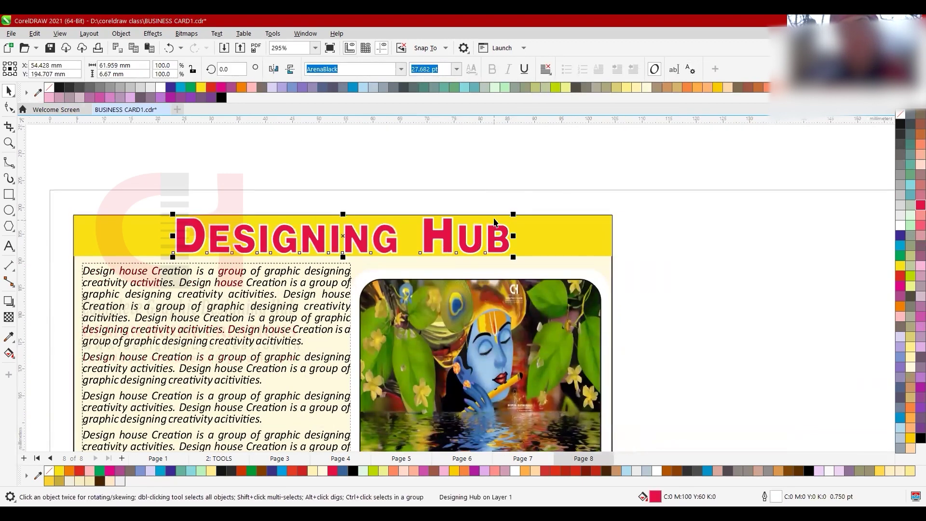
left_click(690, 69)
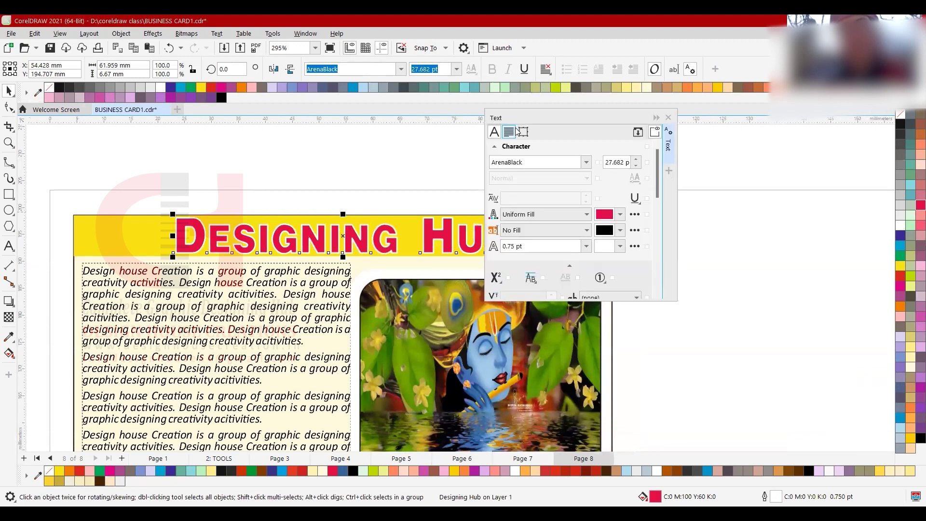
left_click(510, 132)
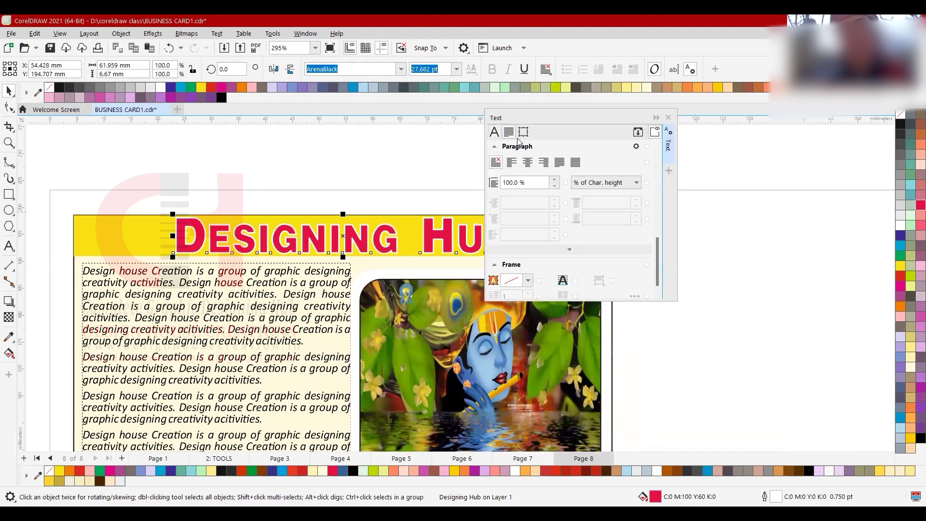
- Select the repeated body paragraph text frame on the card's left and delete it
left_click(218, 296)
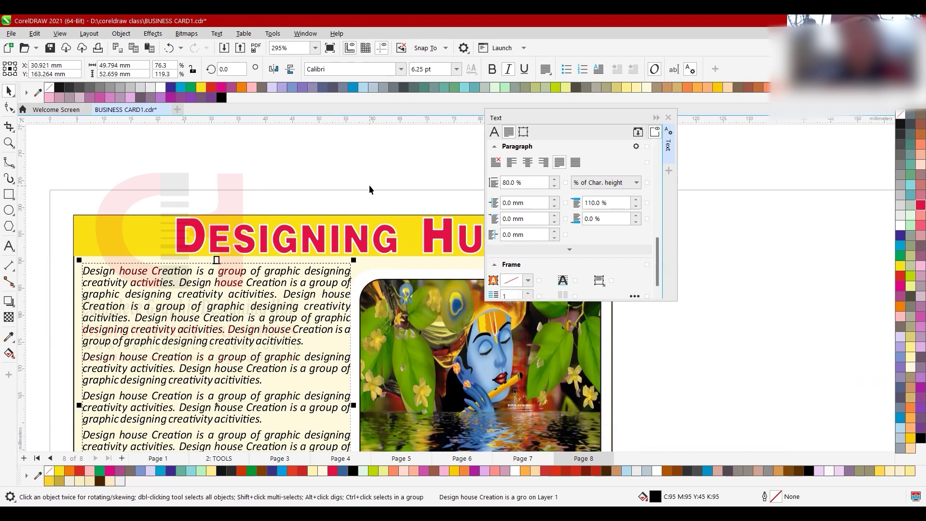
scroll(292, 246, "down", 3)
scroll(270, 247, "up", 2)
left_click(270, 247)
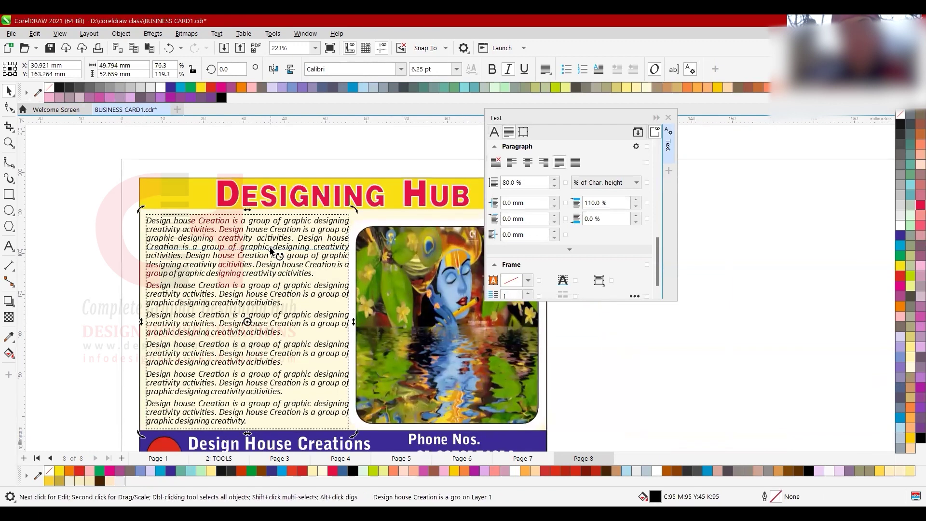
key("Delete")
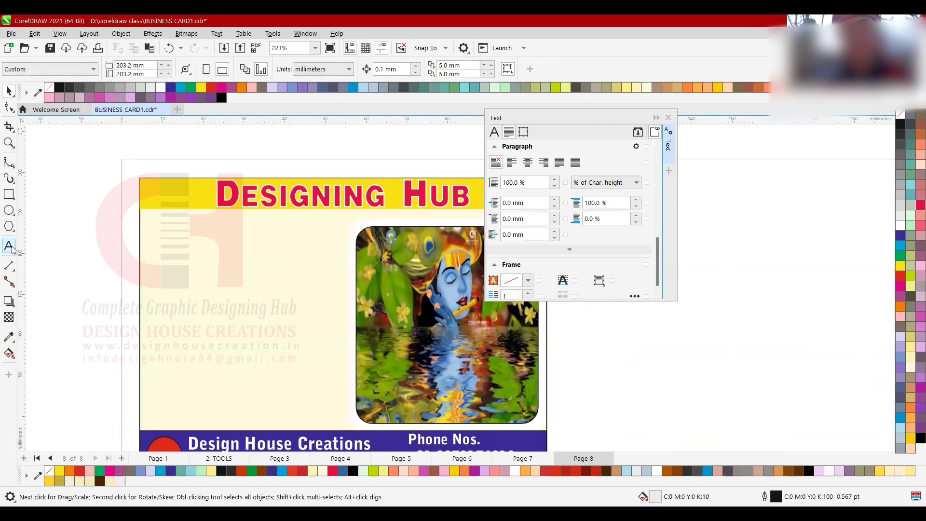
- Add 'Special Attraction' text on the card's left, shrink it to about 62%, and set Battleground font
left_click(9, 246)
left_click(165, 266)
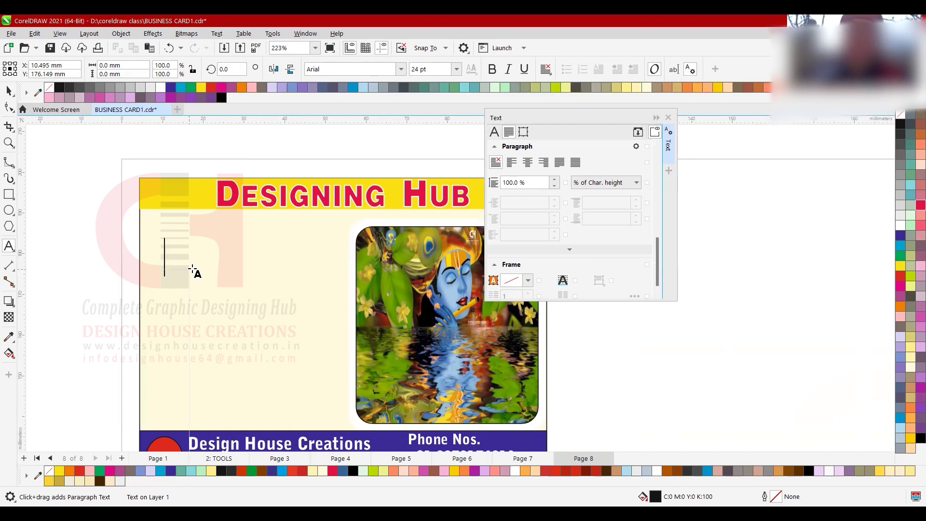
type("Spec")
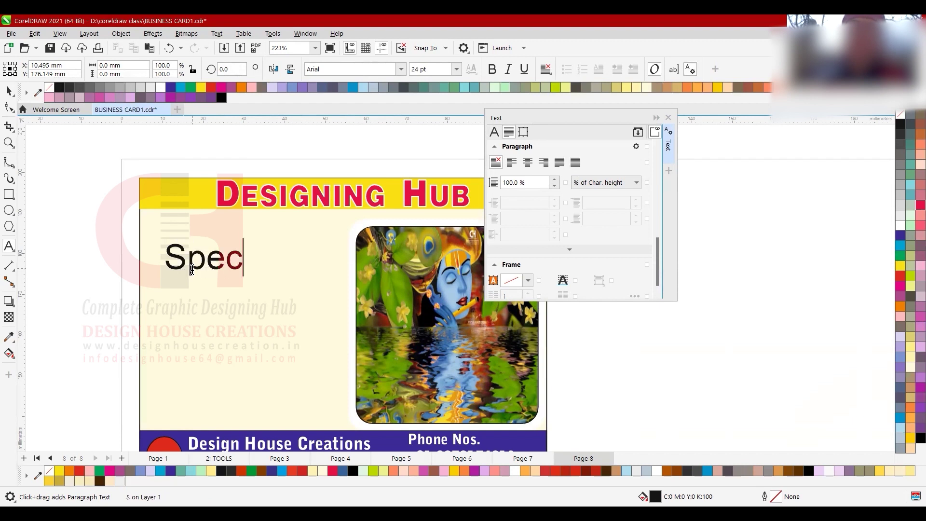
type("ial Att")
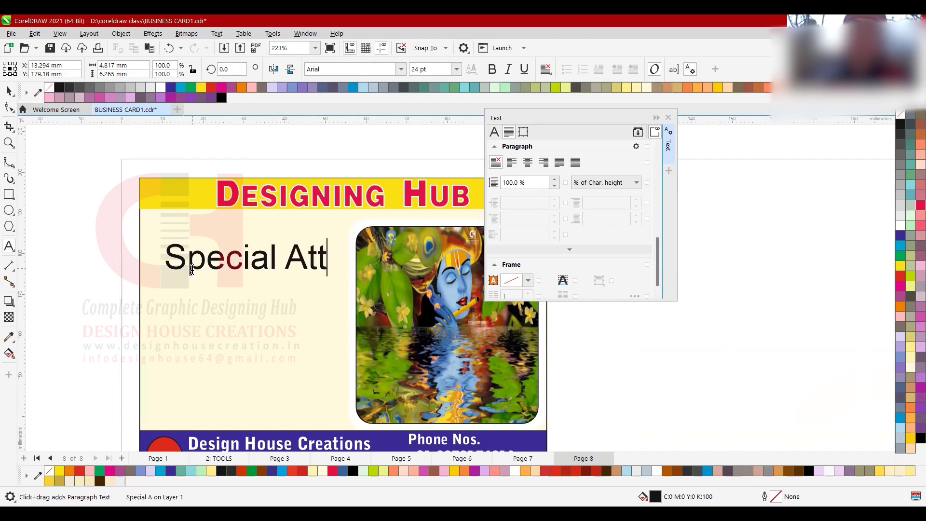
type("raction")
key("ctrl+space")
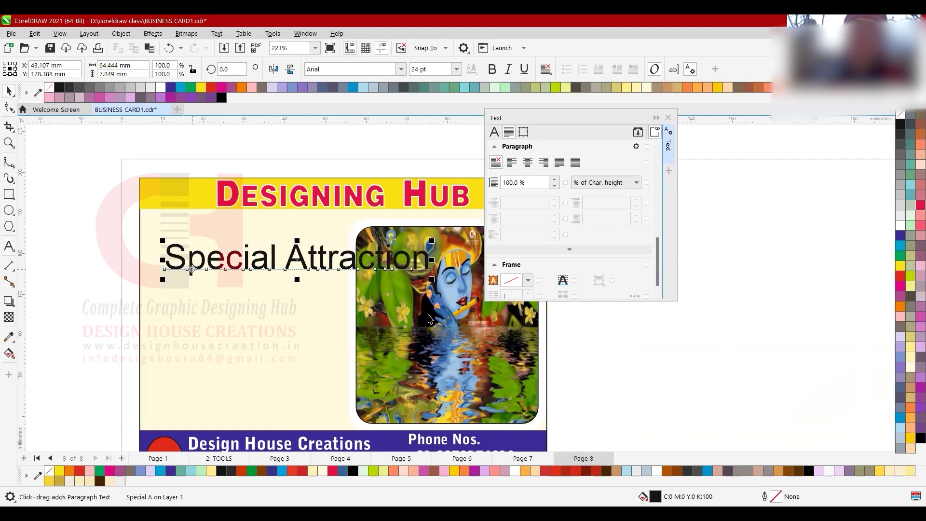
left_click_drag(432, 279, 338, 277)
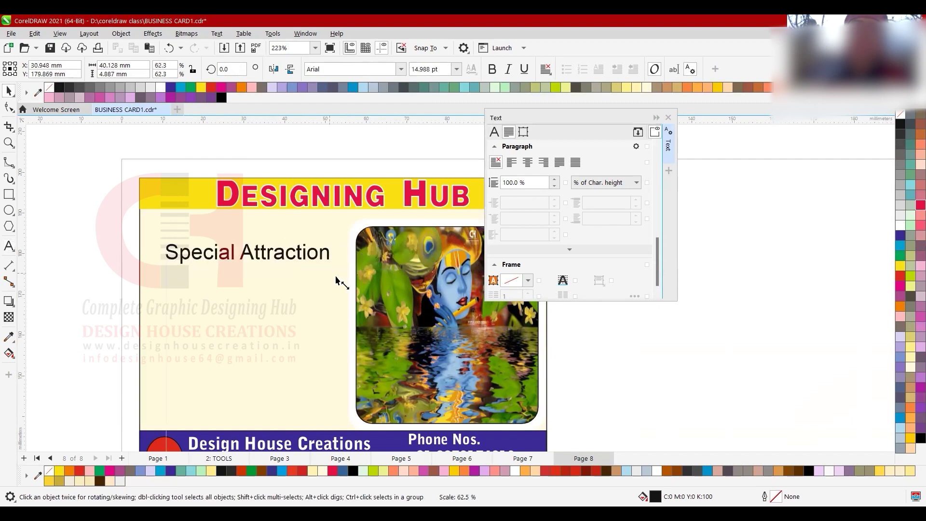
left_click(405, 75)
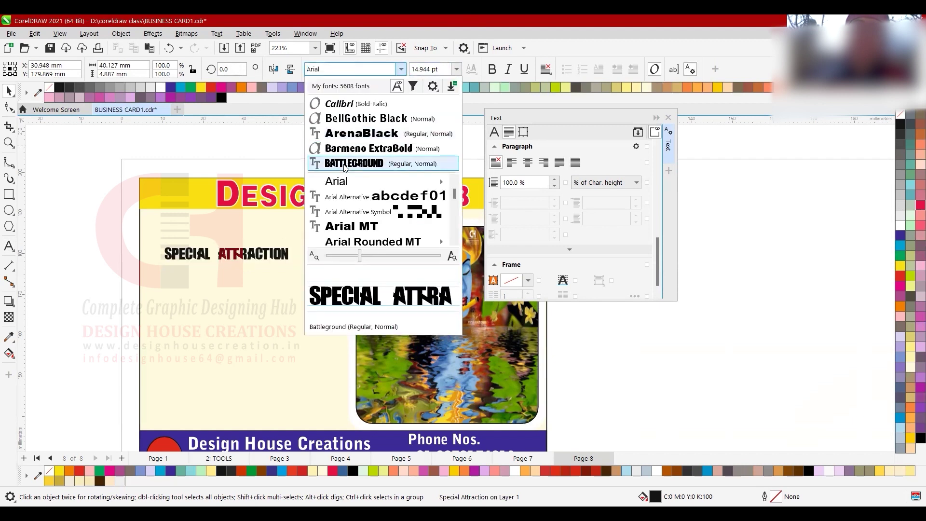
key("Return")
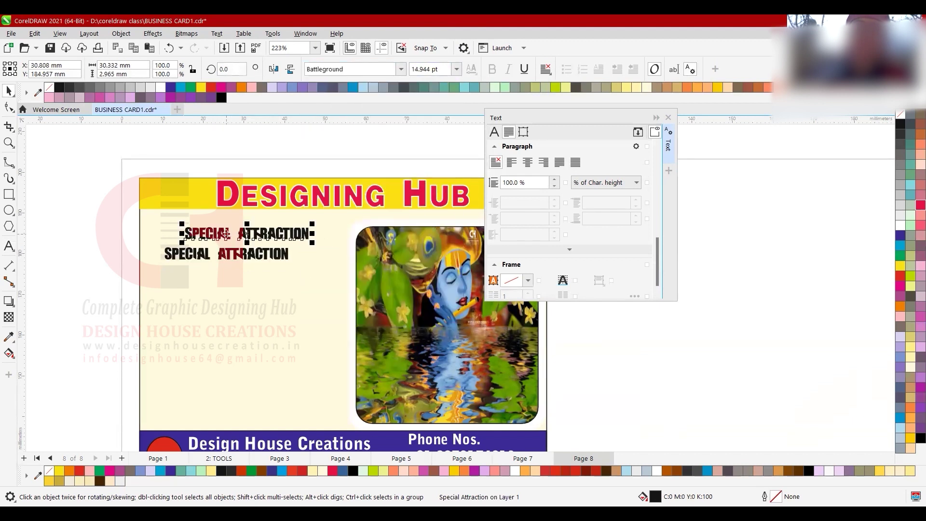
- Move a copy of the text above the card and set it in Calibri bold italic
left_click_drag(225, 234, 211, 151)
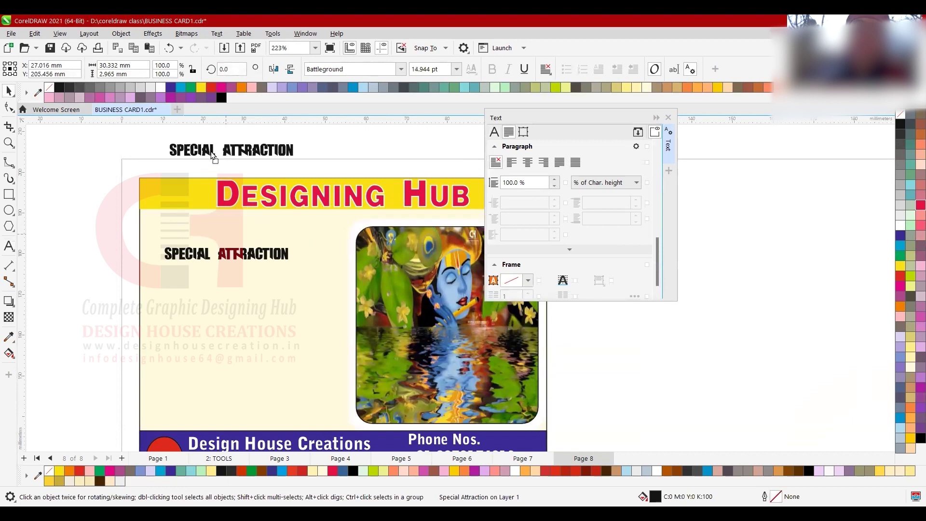
left_click(399, 73)
key("ctrl+z")
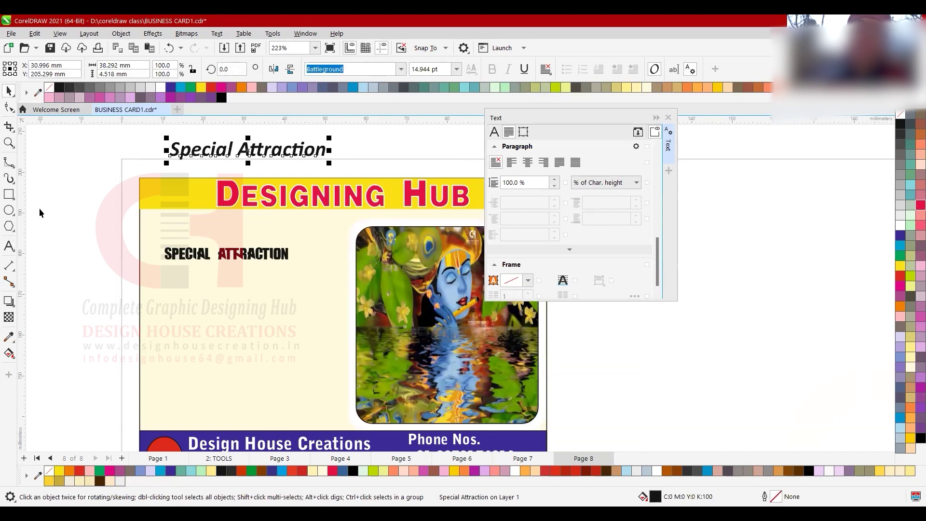
- Retype the copy as two lines, 'Paragraph Text' and 'Artistiq text', then shift it up-left
left_click(13, 247)
type("Pa")
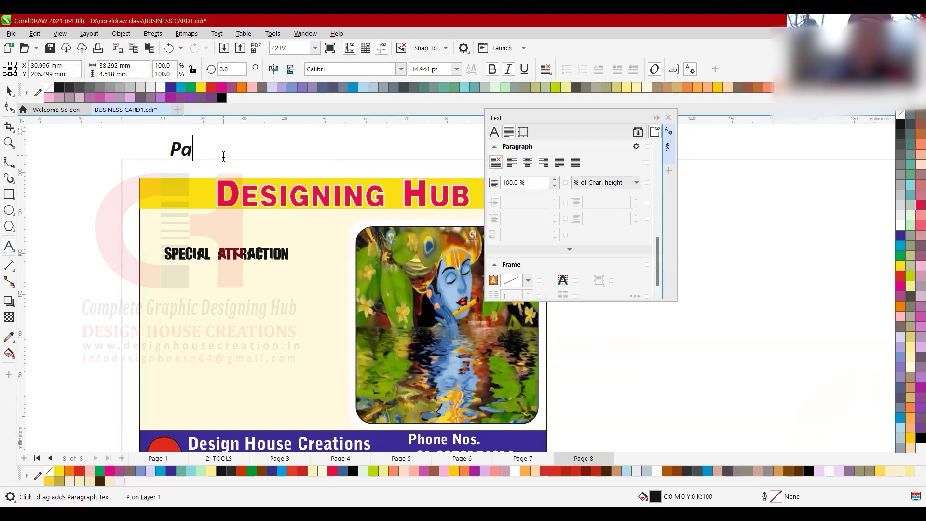
type("ragraph Text")
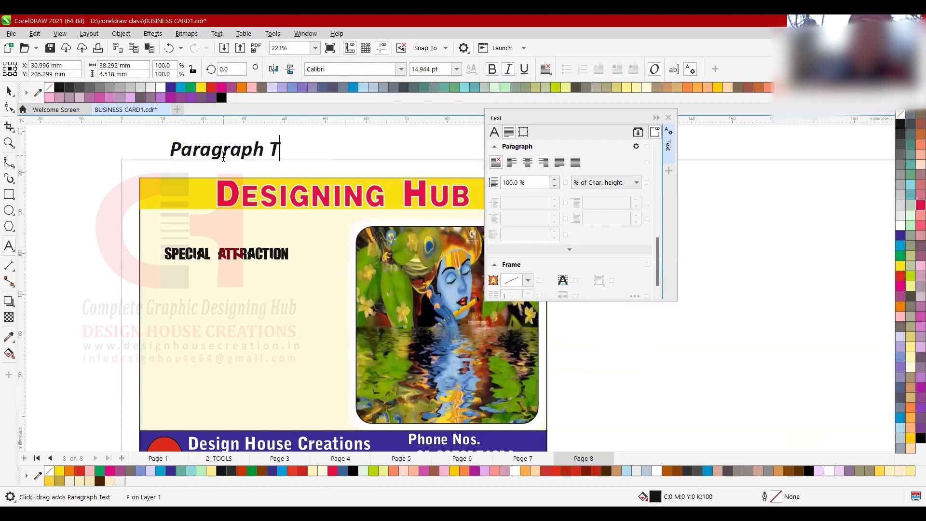
key("Return")
type("Artoo")
key("BackSpace")
key("BackSpace")
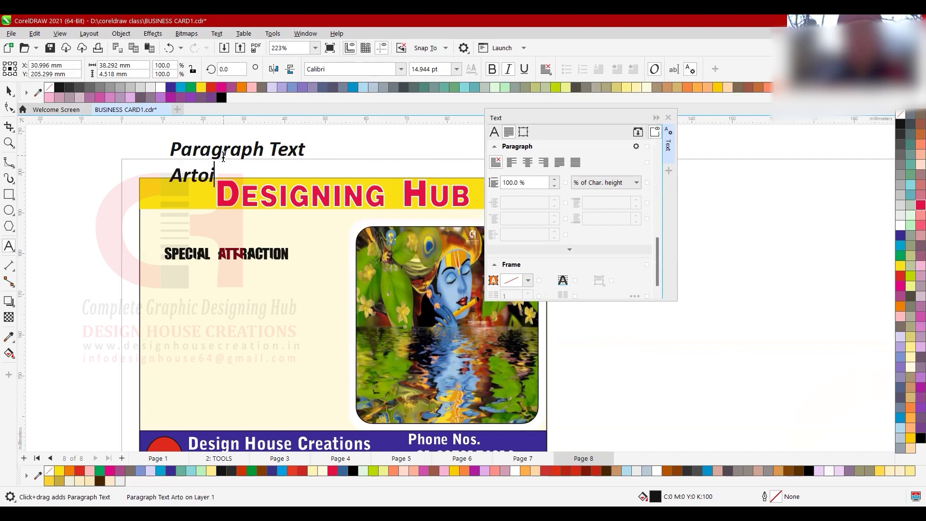
type("iis")
key("BackSpace")
key("BackSpace")
type("stic t")
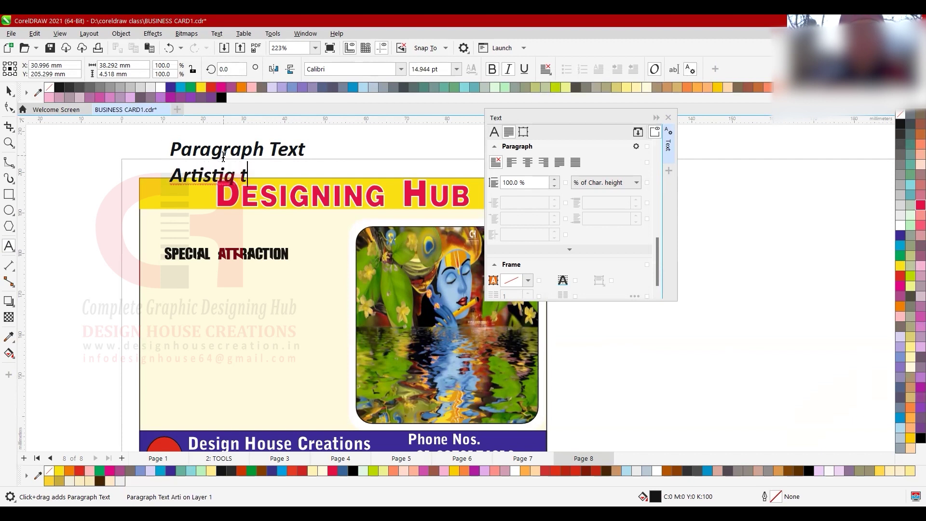
type("ext")
key("ctrl+space")
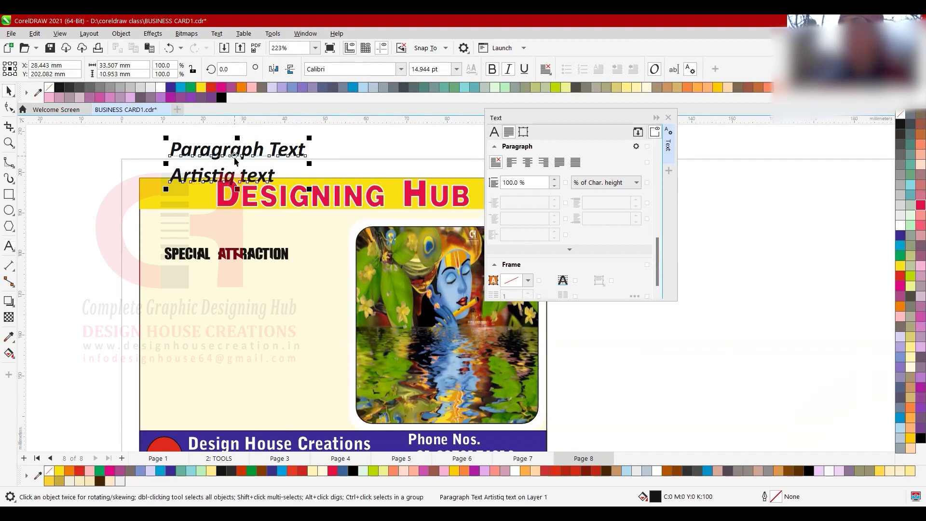
left_click_drag(238, 154, 227, 137)
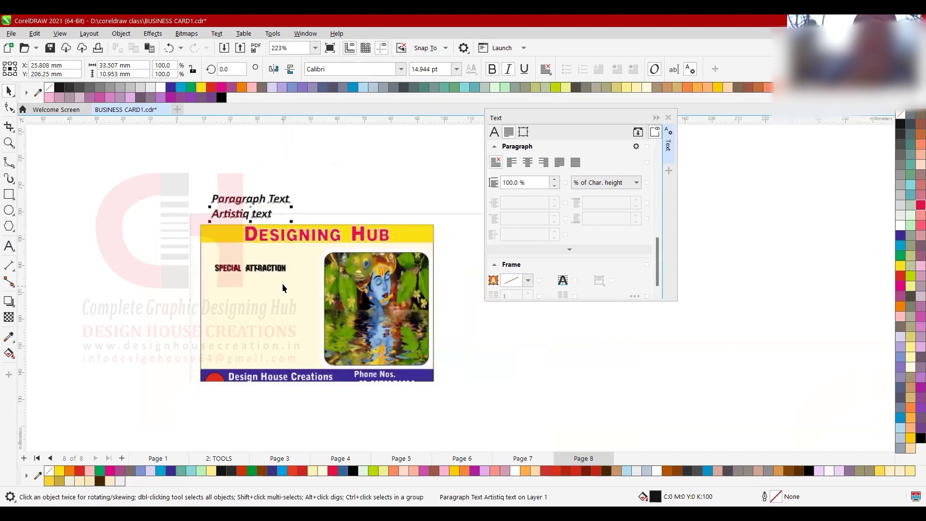
- Select the card's Special Attraction text and try the BellGothic Black font on it
scroll(281, 285, "down", 2)
scroll(282, 274, "down", 2)
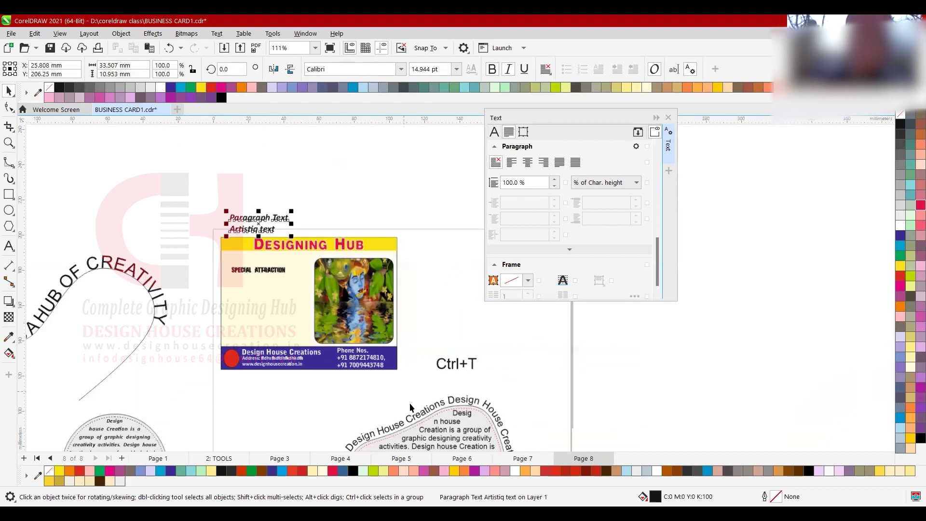
left_click(467, 425)
left_click(120, 440)
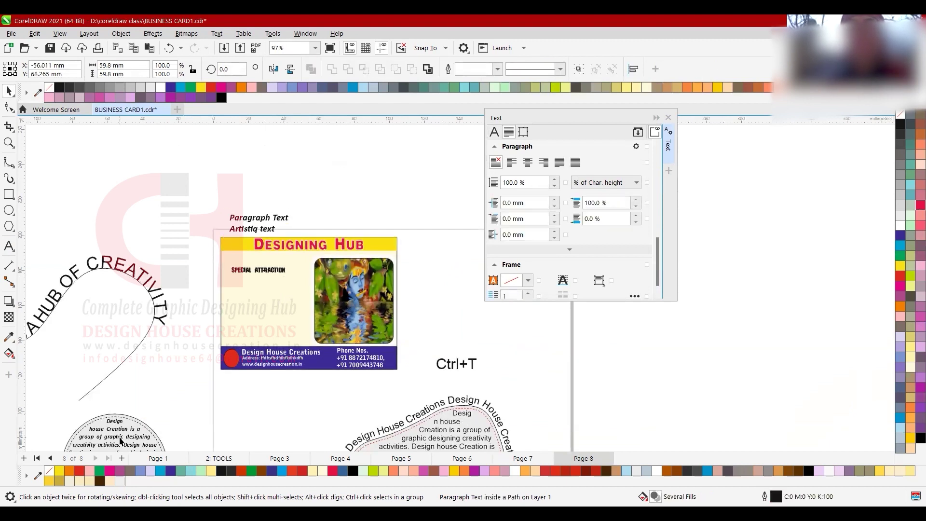
scroll(270, 266, "up", 3)
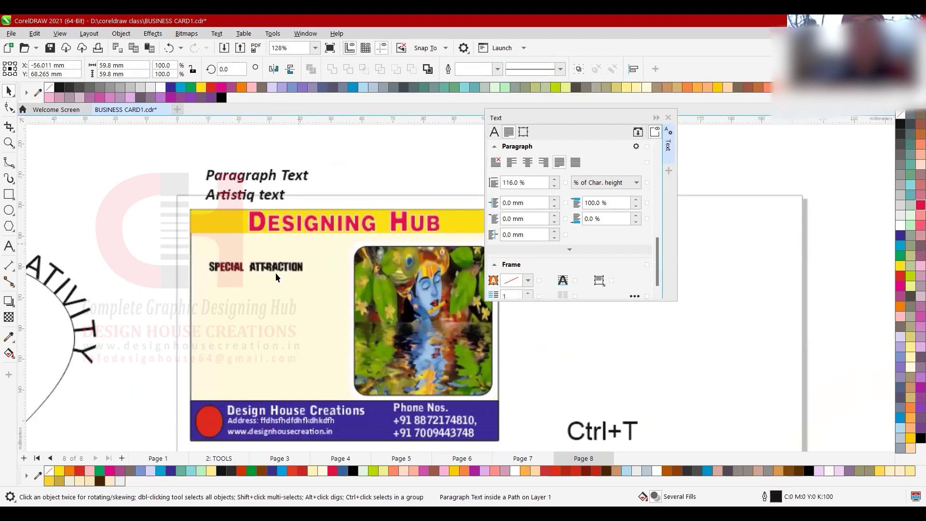
left_click(277, 267)
scroll(277, 267, "up", 2)
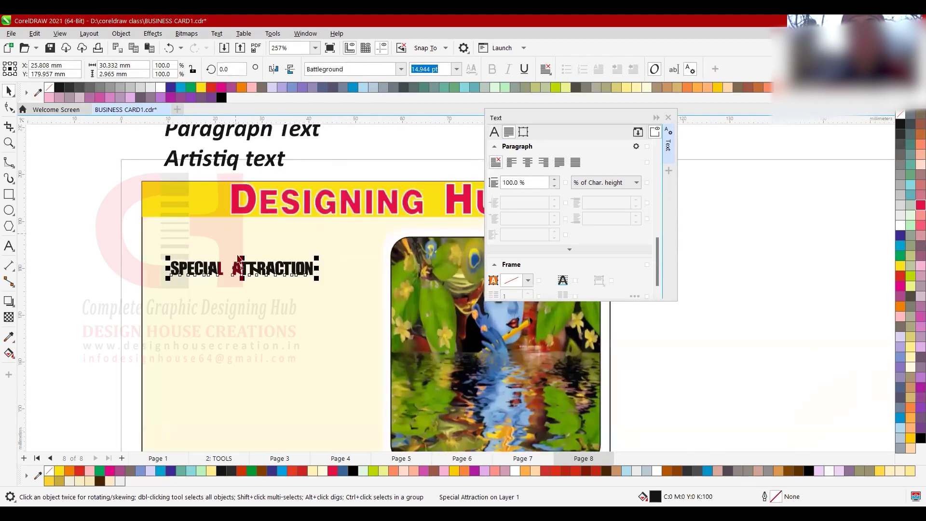
left_click(402, 69)
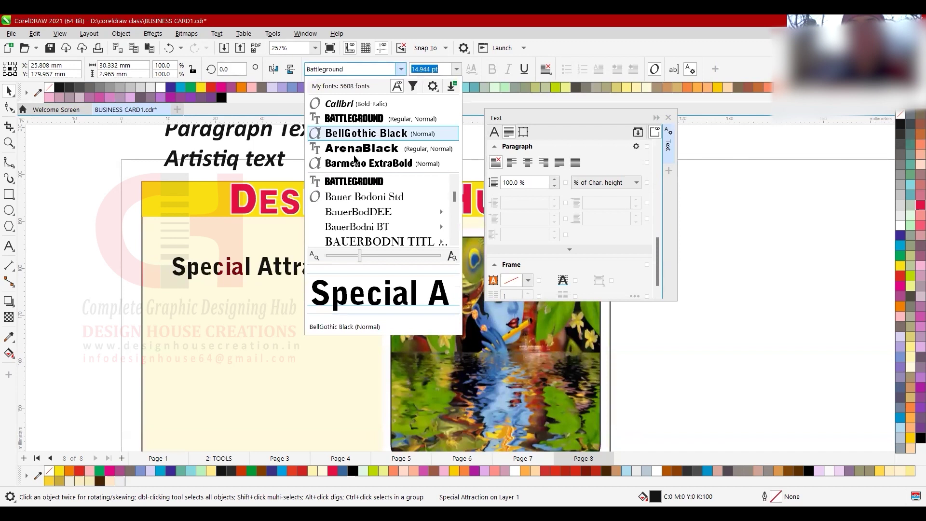
left_click(362, 133)
- Try tilting and stretching Special Attraction, undoing both changes
scroll(260, 202, "down", 1)
scroll(261, 193, "up", 1)
left_click(259, 182)
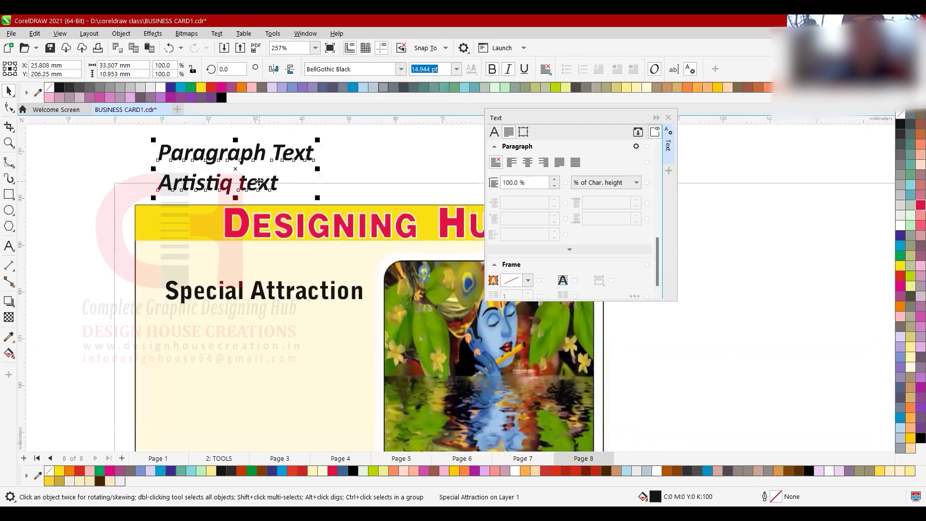
left_click(269, 291)
left_click(264, 291)
mouse_move(369, 276)
left_mouse_down()
mouse_move(366, 313)
mouse_move(357, 278)
left_mouse_up()
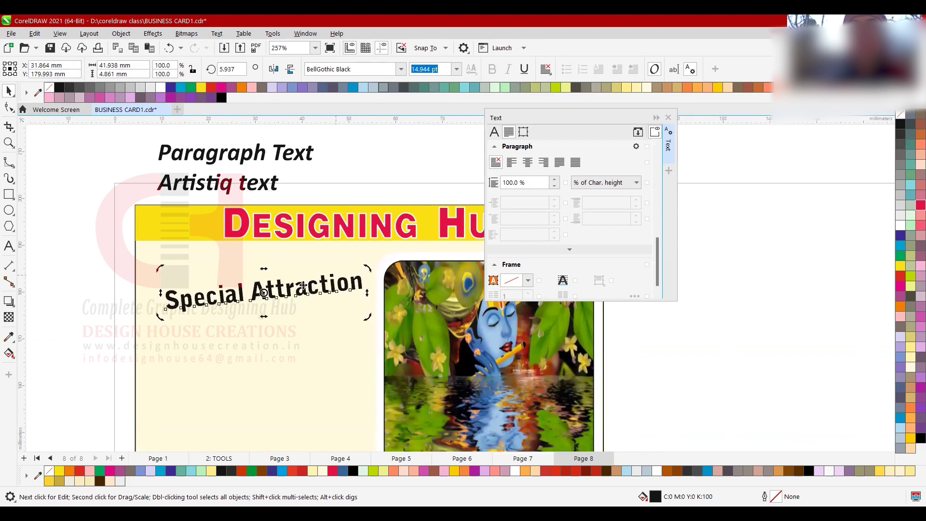
key("ctrl+z")
left_click(265, 293)
left_click_drag(265, 309, 258, 336)
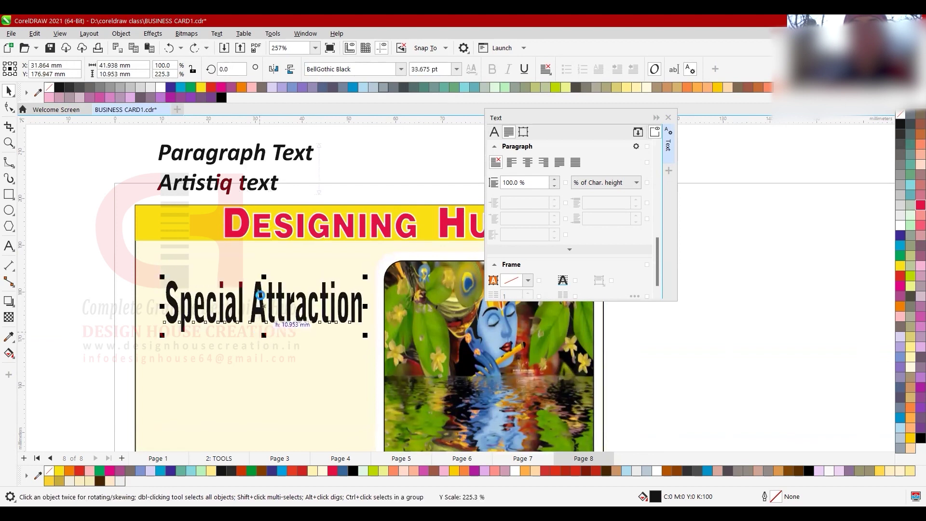
key("ctrl+z")
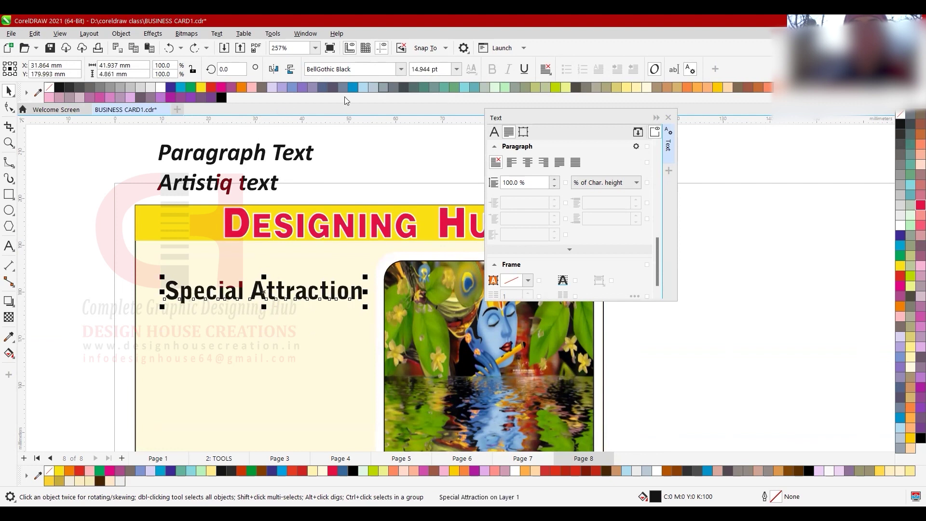
- Set Special Attraction in the Belshaw font and colour it red
left_click(399, 75)
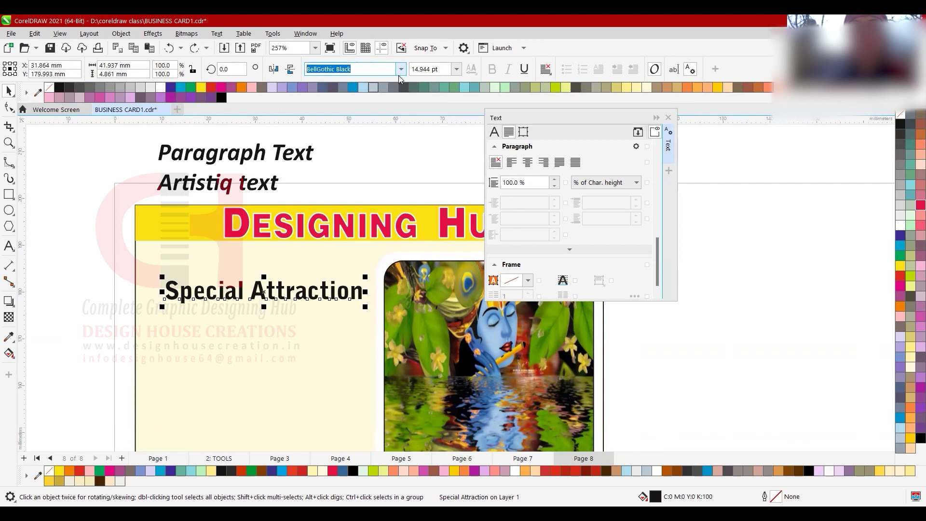
scroll(359, 236, "down", 3)
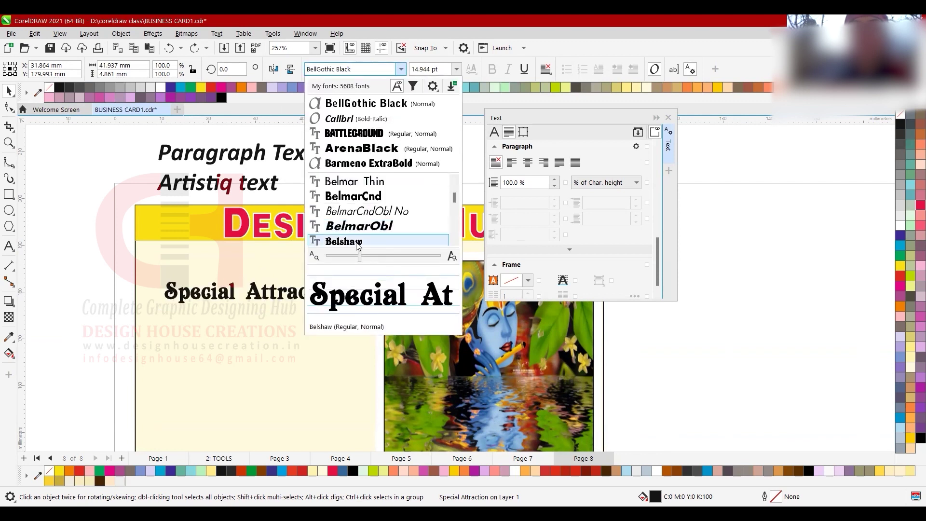
key("Return")
left_click(900, 275)
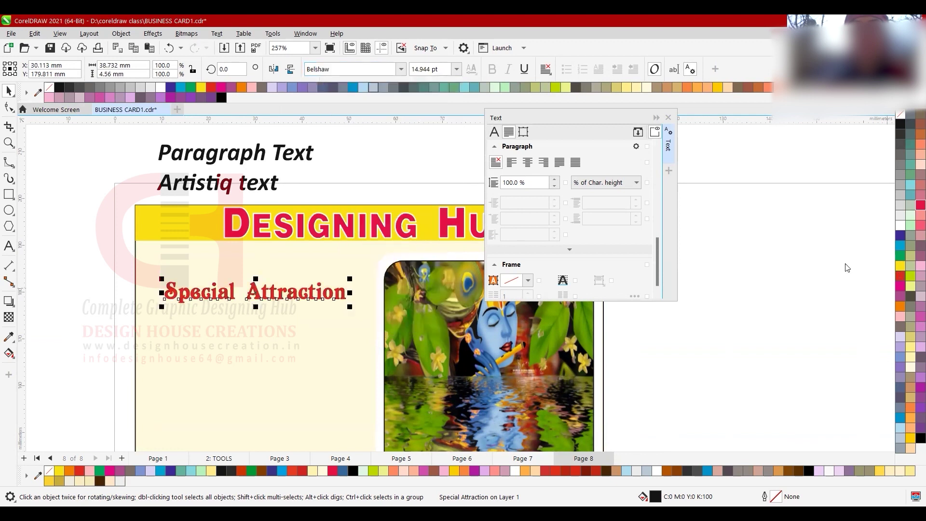
scroll(332, 295, "up", 2)
left_click(8, 194)
- Draw a yellow, outline-free rectangle behind the Special Attraction text
left_click_drag(94, 261, 365, 314)
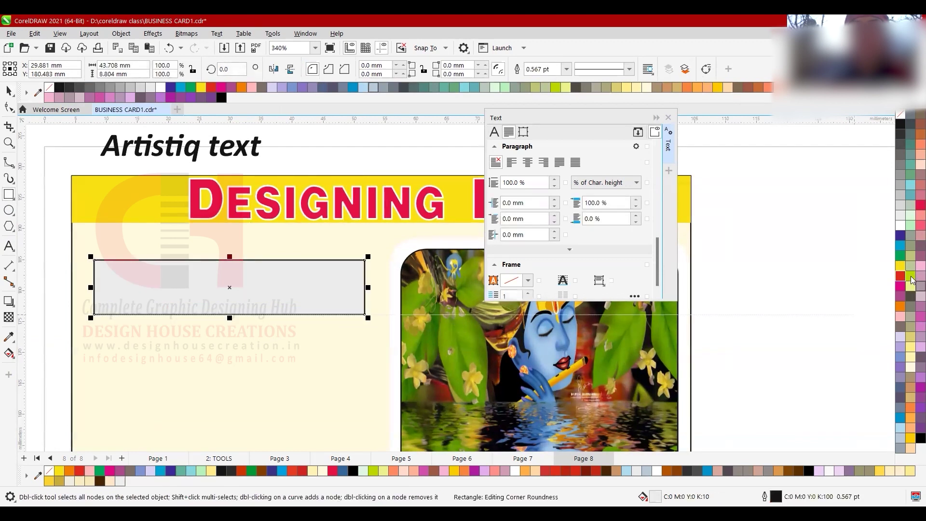
left_click(912, 163)
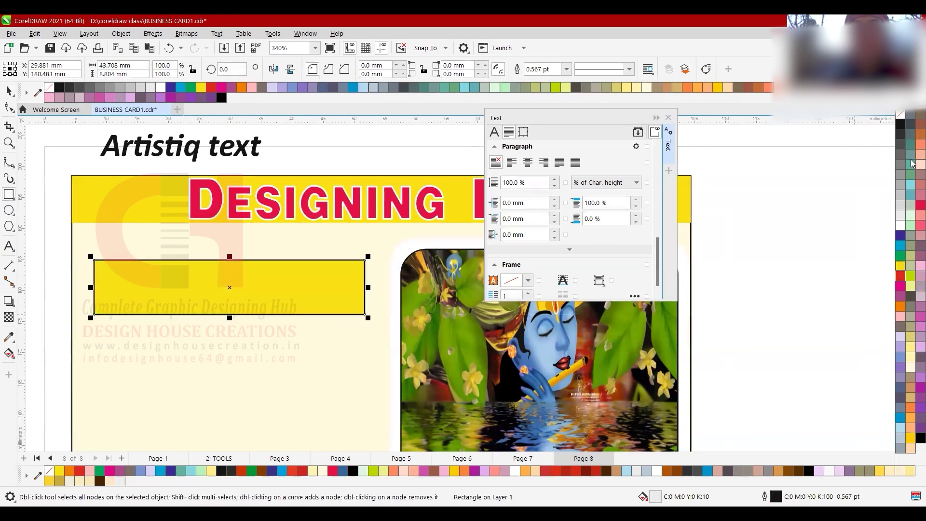
right_click(899, 129)
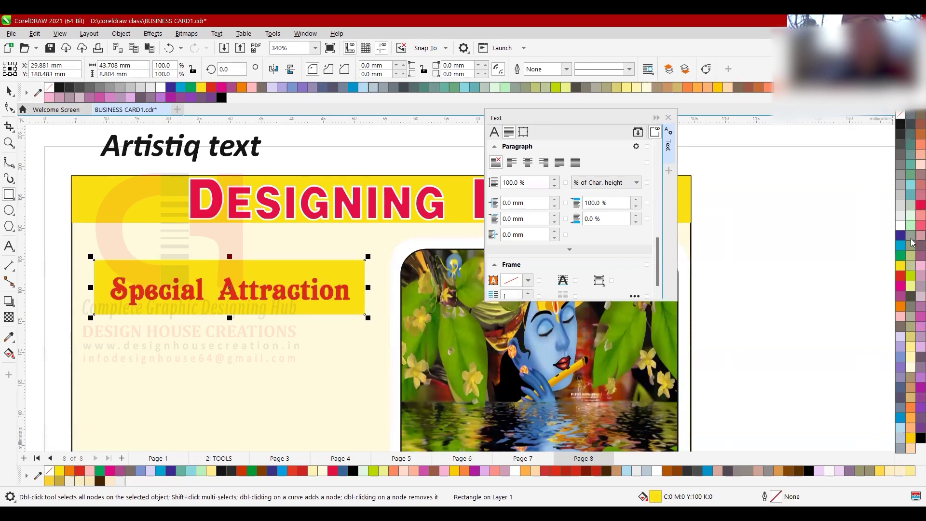
key("ctrl+Page_Down")
key("space")
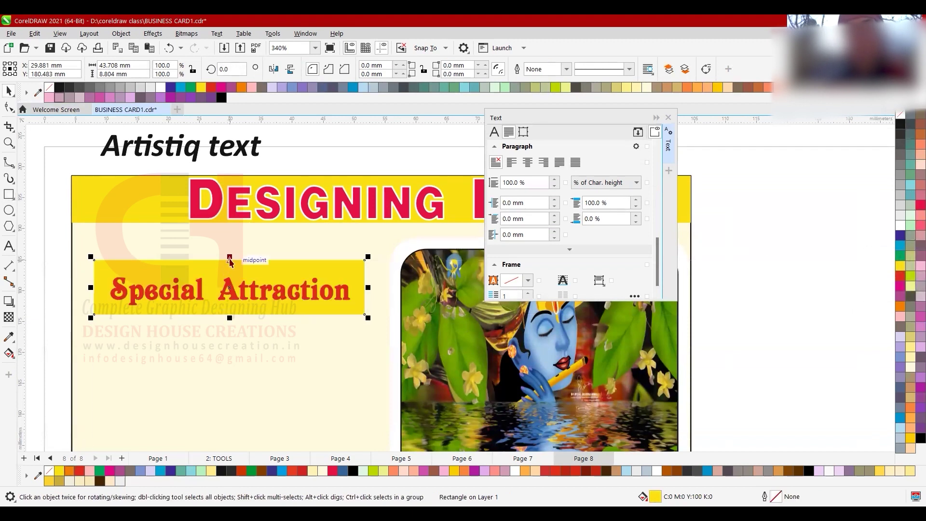
- Trim the yellow rectangle to fit the text and round its corners
left_click_drag(230, 258, 227, 267)
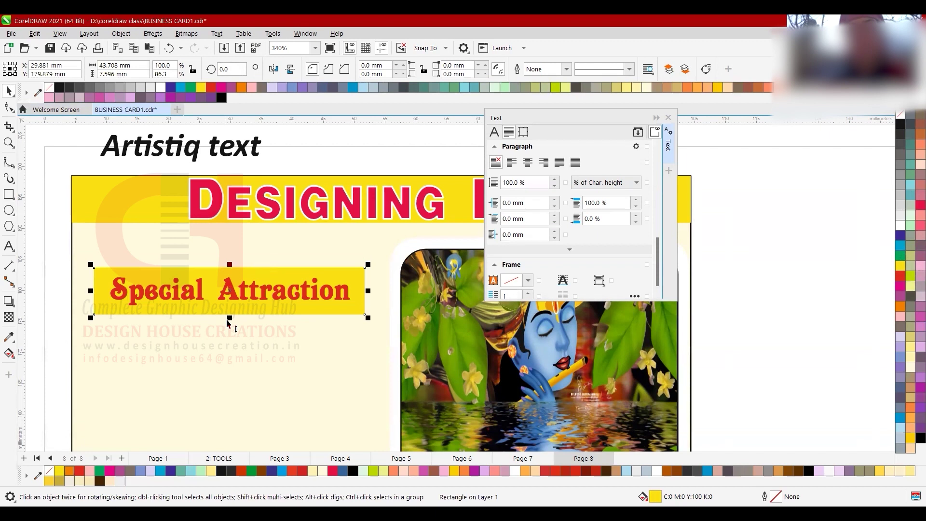
left_click_drag(230, 319, 231, 313)
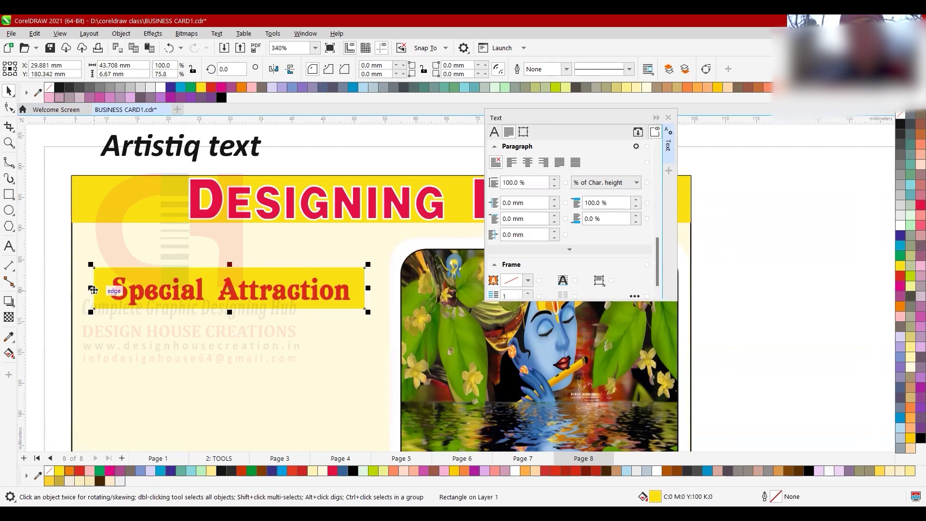
left_click_drag(92, 293, 119, 275)
key("F10")
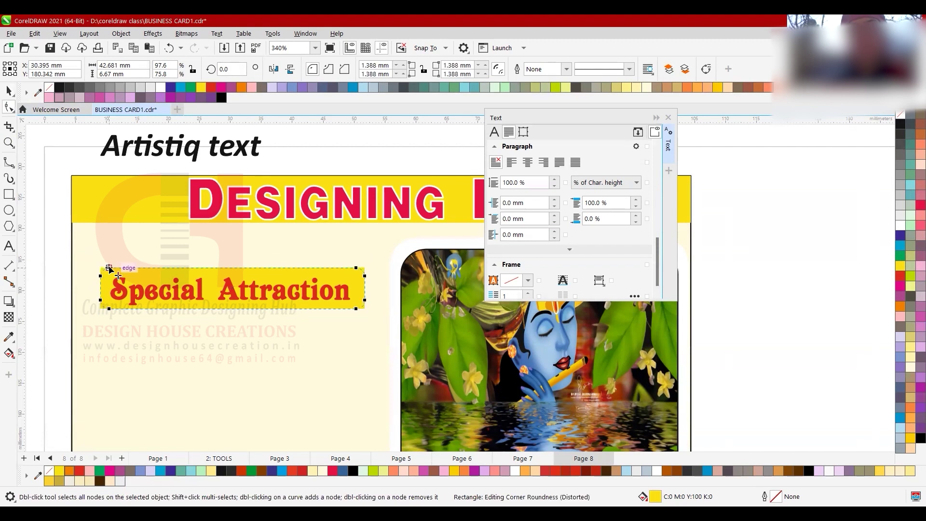
key("space")
scroll(121, 288, "up", 1)
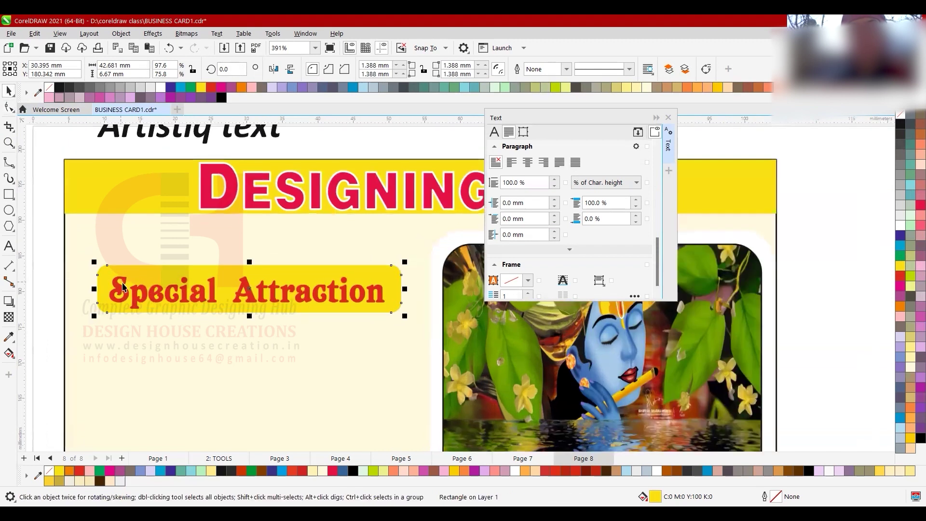
scroll(243, 301, "up", 2)
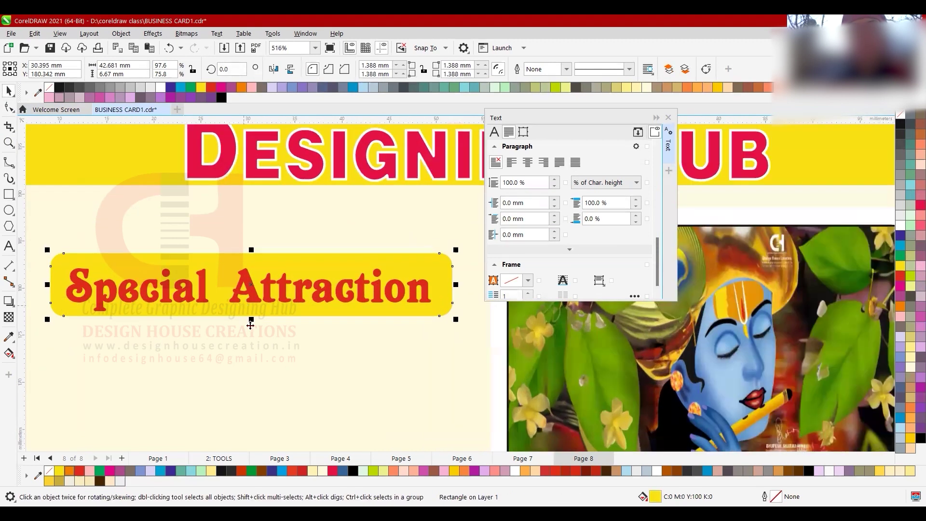
left_click_drag(252, 322, 253, 327)
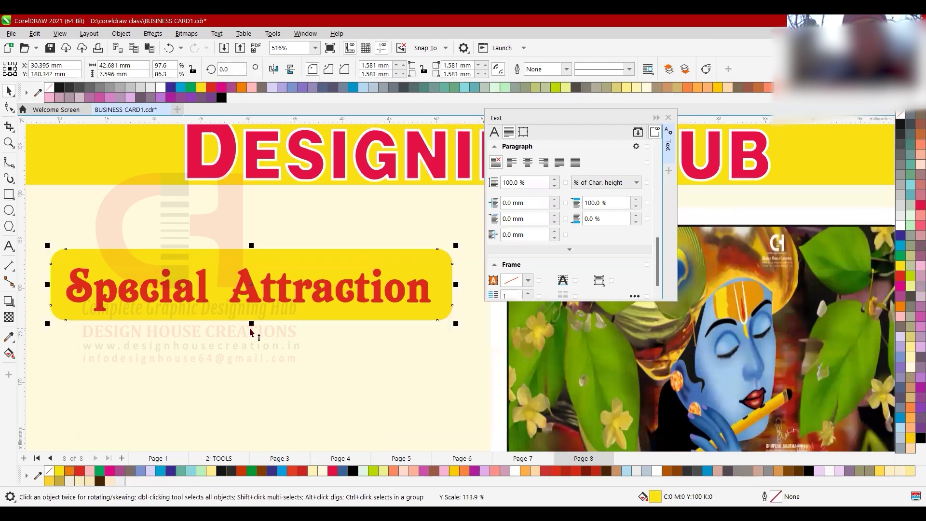
- Turn a copy of the rectangle into a red border showing behind the banner
left_click(904, 127)
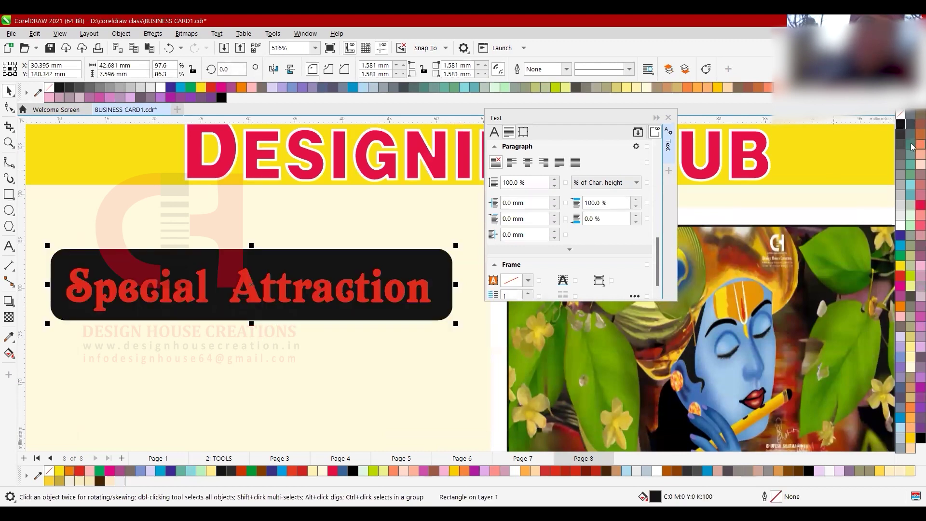
key("ctrl+Page_Down")
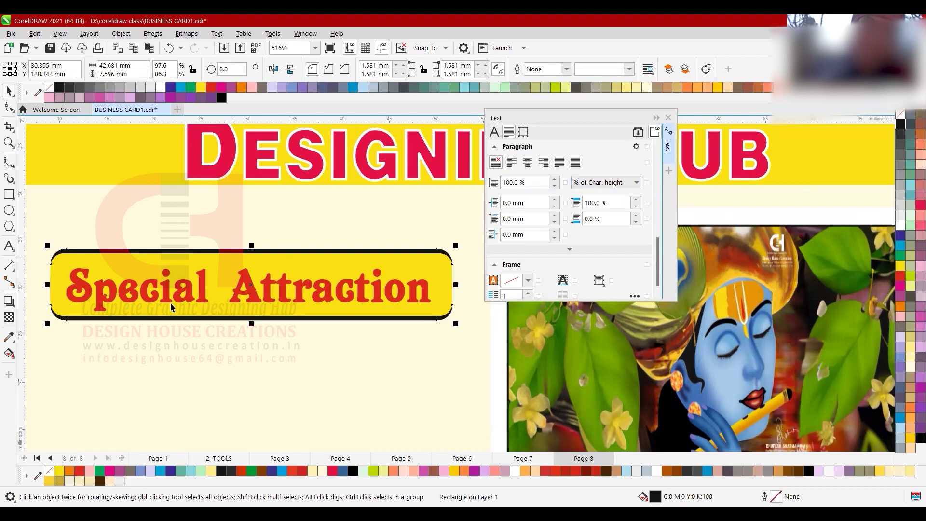
scroll(185, 301, "up", 1)
left_click(900, 277)
scroll(253, 291, "down", 4)
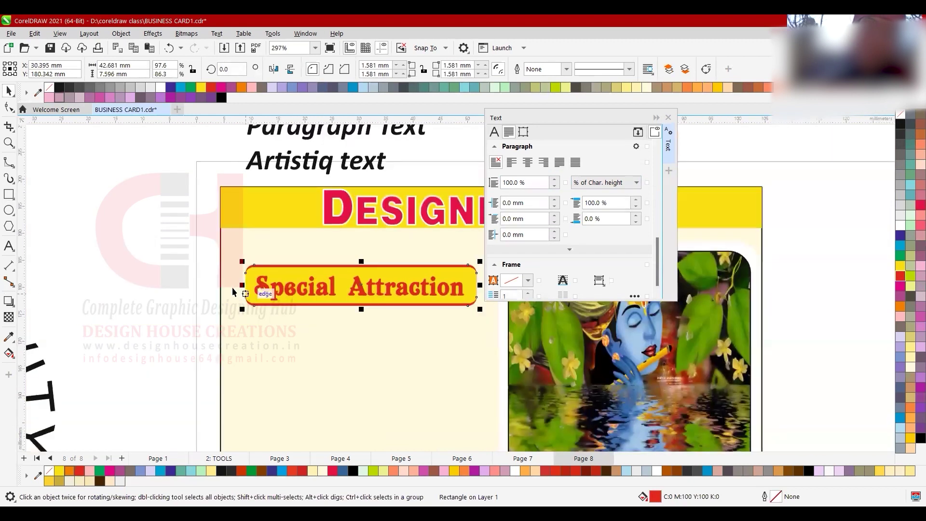
scroll(253, 292, "up", 4)
left_click_drag(253, 292, 241, 292)
scroll(241, 296, "down", 4)
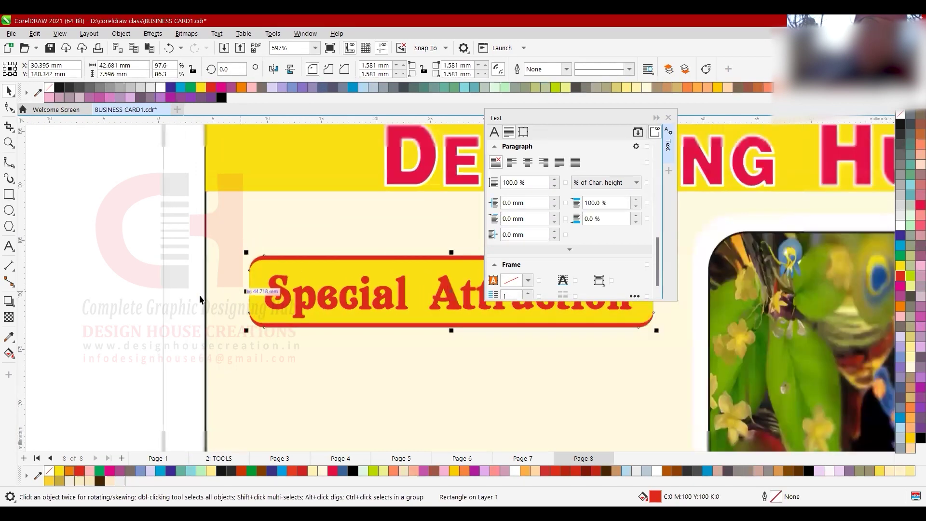
scroll(321, 305, "up", 2)
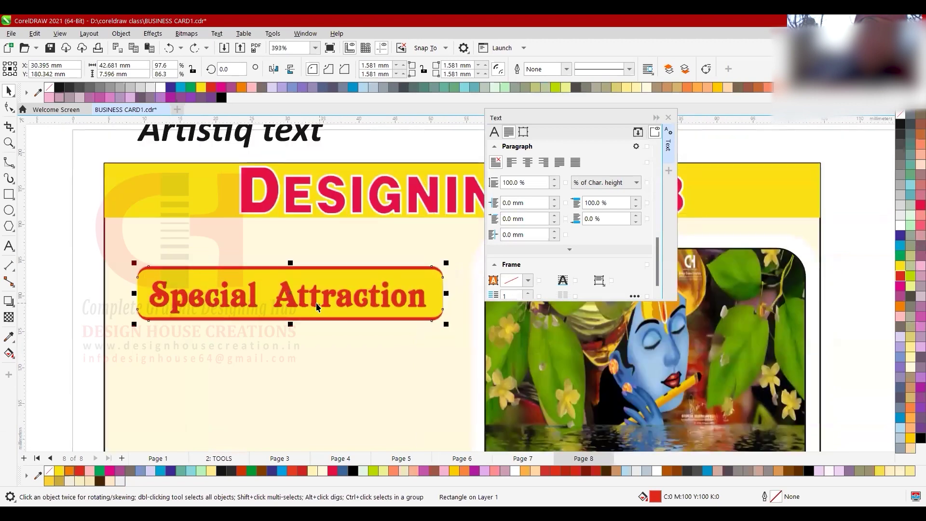
- Make the Special Attraction lettering blue, then check the red border beneath the banner
left_click(317, 302)
left_click(902, 125)
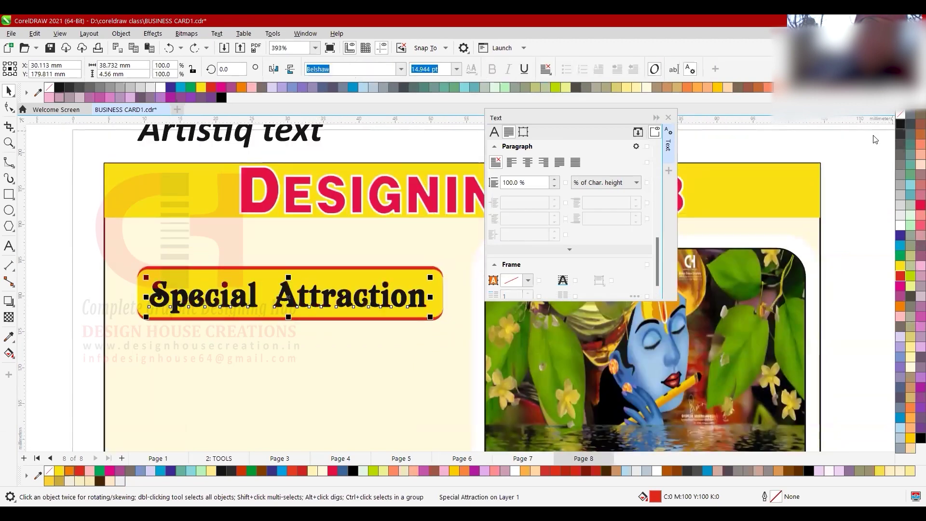
left_click(901, 276)
left_click(899, 237)
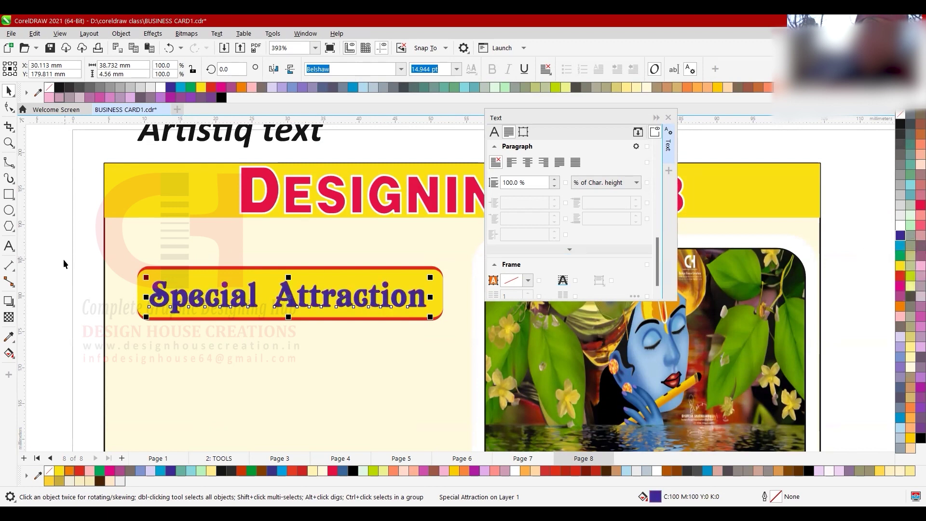
scroll(63, 261, "down", 1)
scroll(268, 293, "up", 1)
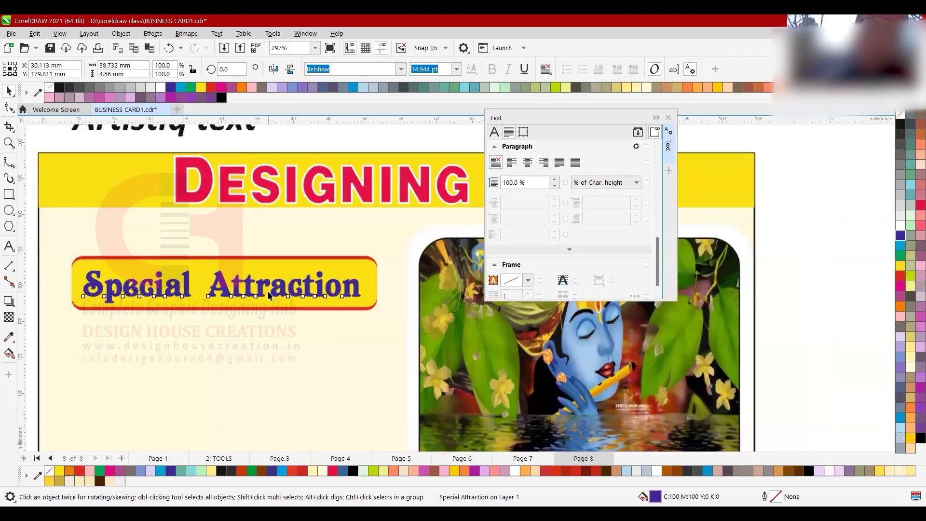
left_click(295, 270)
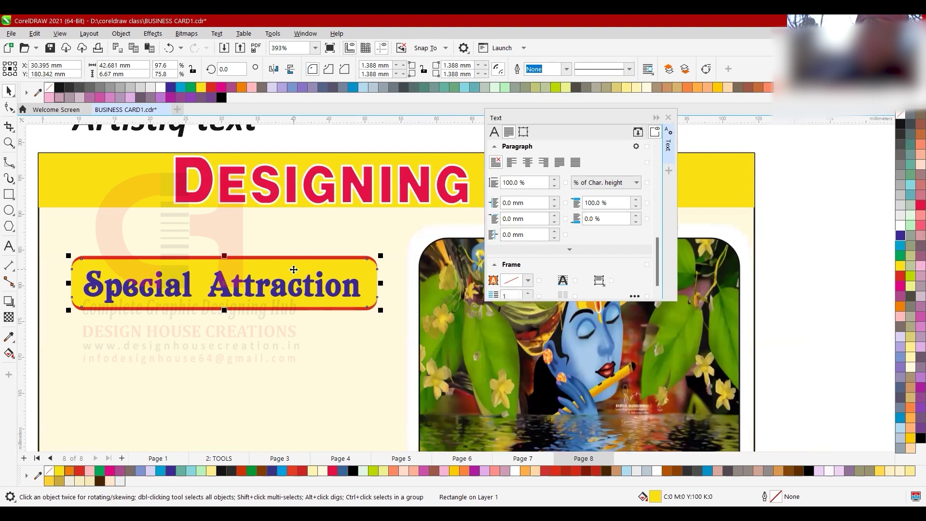
scroll(293, 269, "up", 1)
left_click_drag(373, 271, 375, 289)
key("ctrl+z")
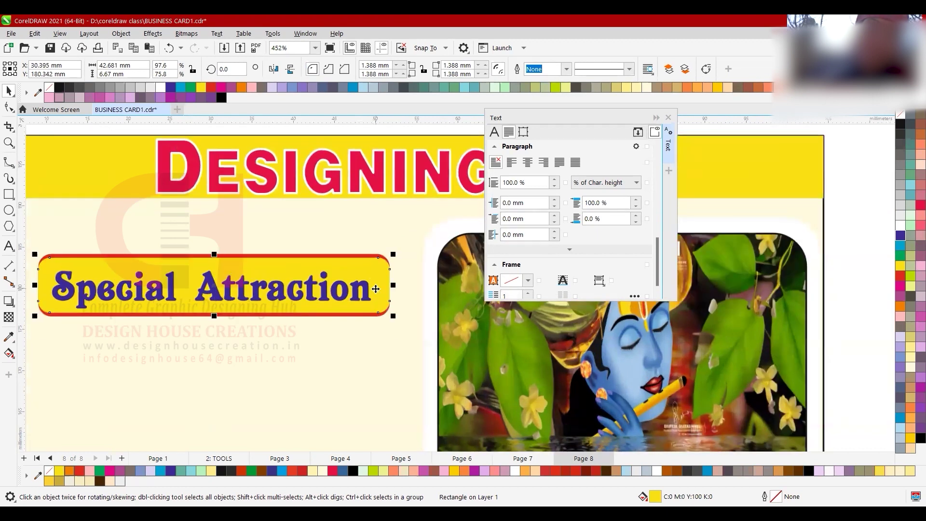
- Give the banner a vertical fountain fill ending in golden yellow, sized to its height
key("g")
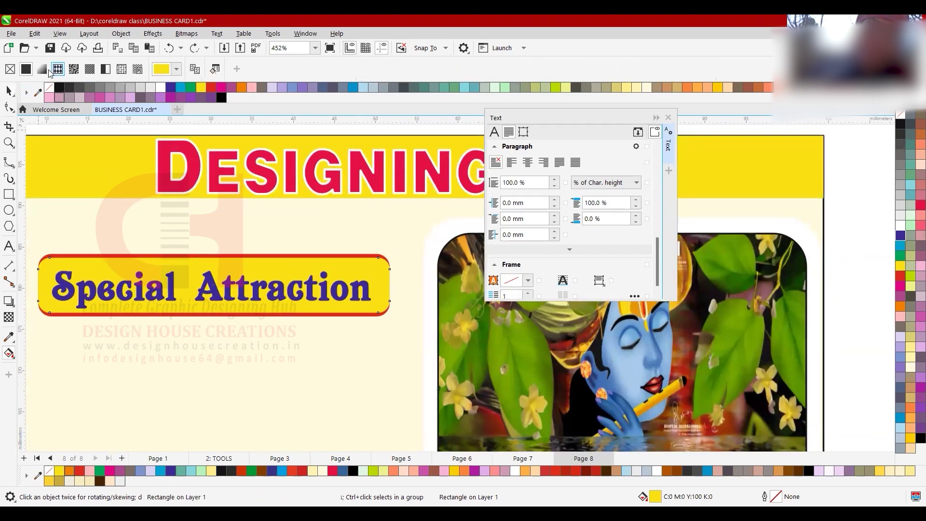
left_click(42, 69)
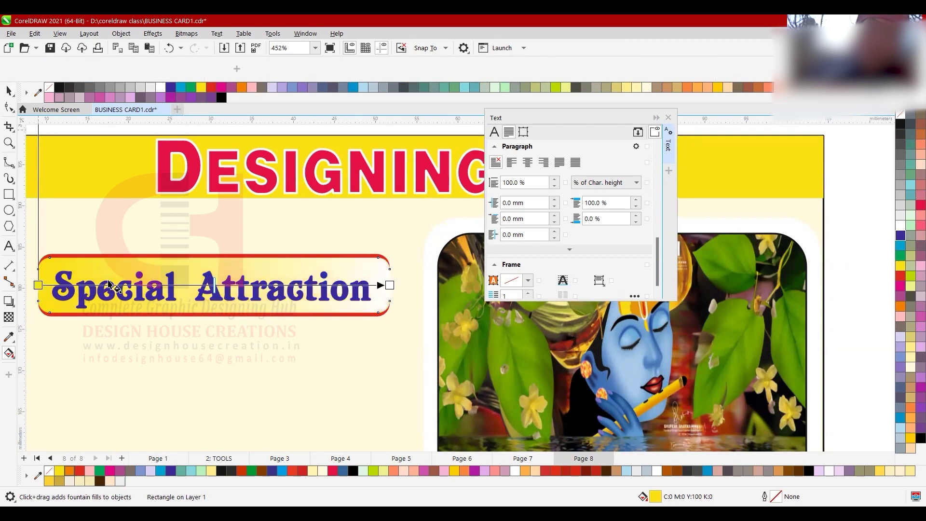
left_click_drag(38, 285, 196, 312)
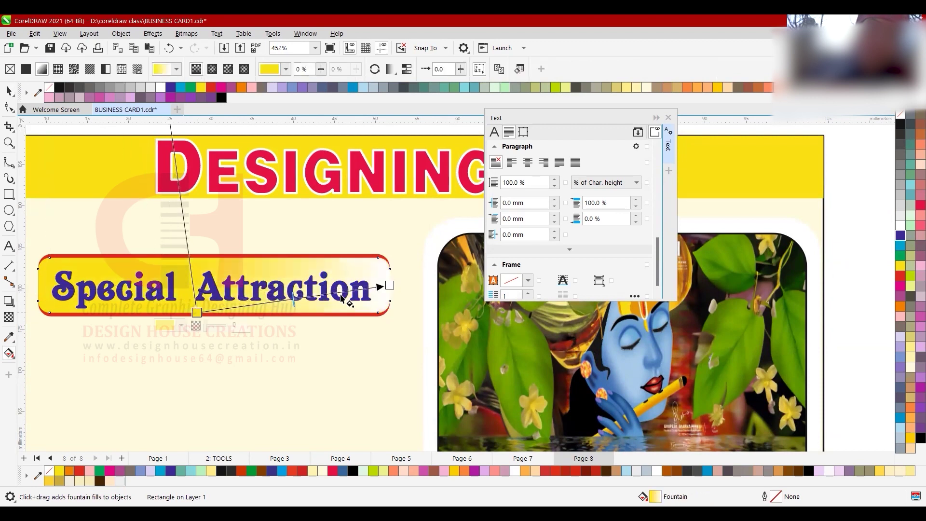
left_click_drag(390, 285, 200, 261)
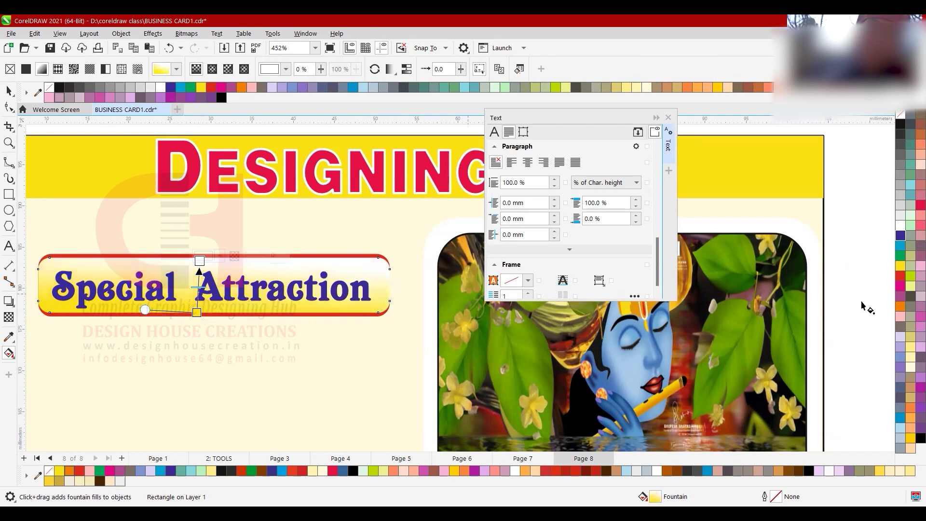
left_click(909, 411)
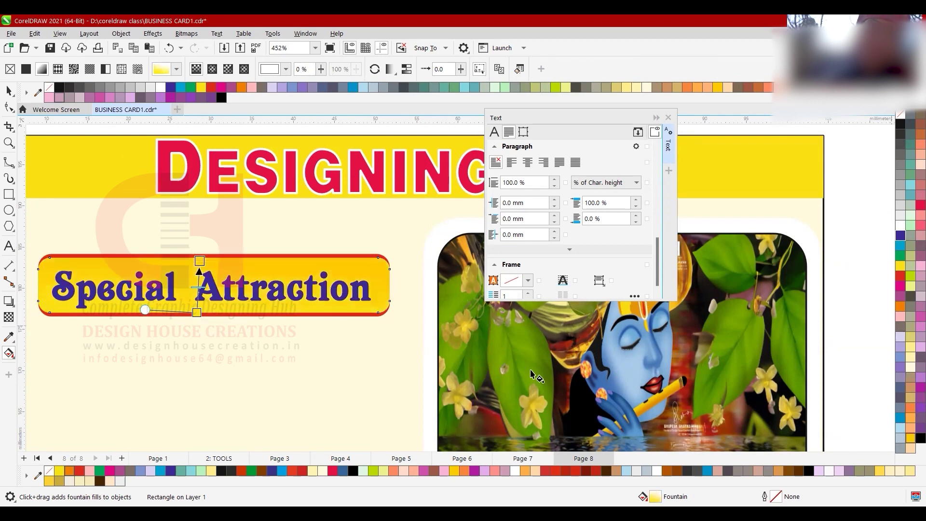
left_click_drag(197, 312, 199, 317)
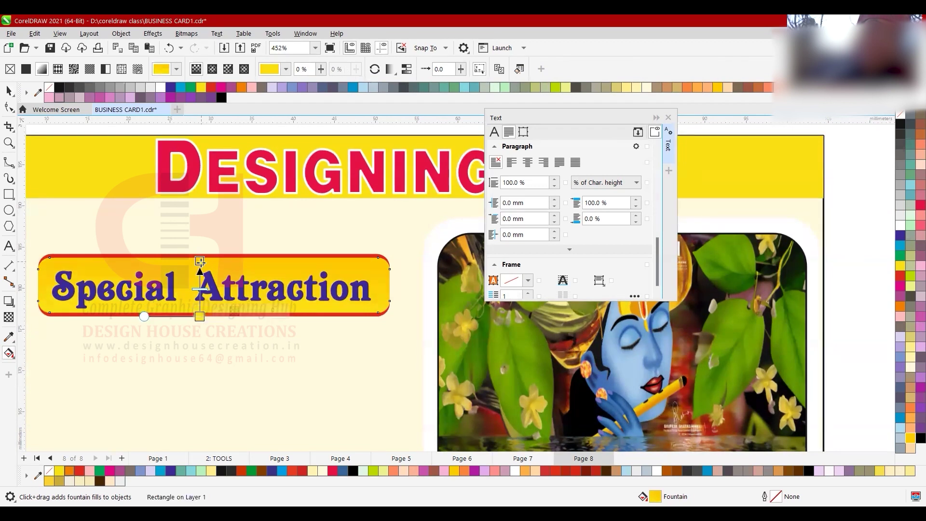
mouse_move(200, 318)
mouse_move(201, 319)
left_mouse_down()
mouse_move(201, 277)
mouse_move(199, 312)
mouse_move(211, 317)
mouse_move(188, 320)
mouse_move(199, 317)
left_mouse_up()
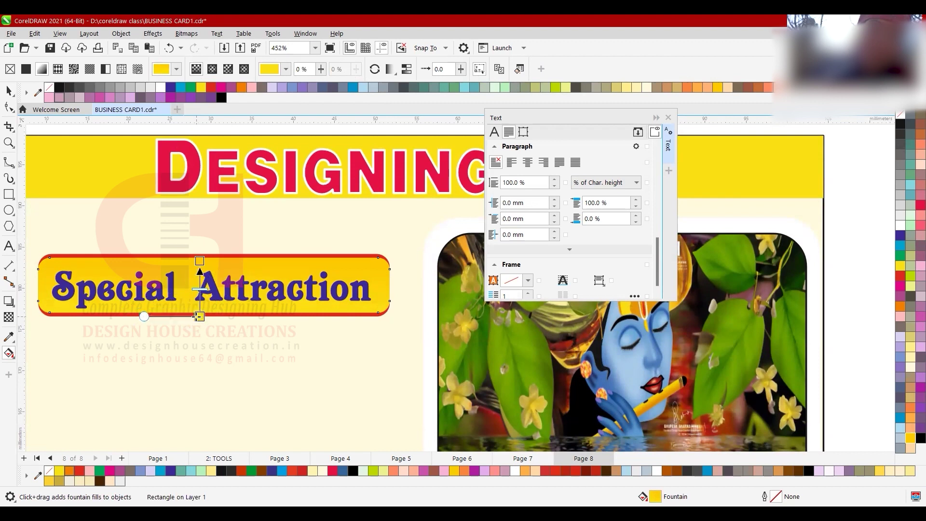
- Add a white middle node to the gradient and deselect the banner
double_click(201, 289)
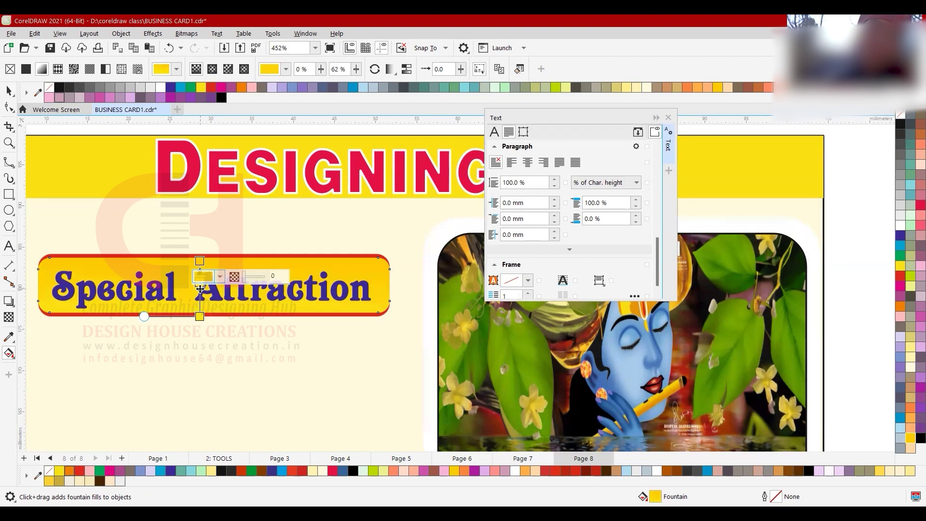
scroll(200, 289, "up", 2)
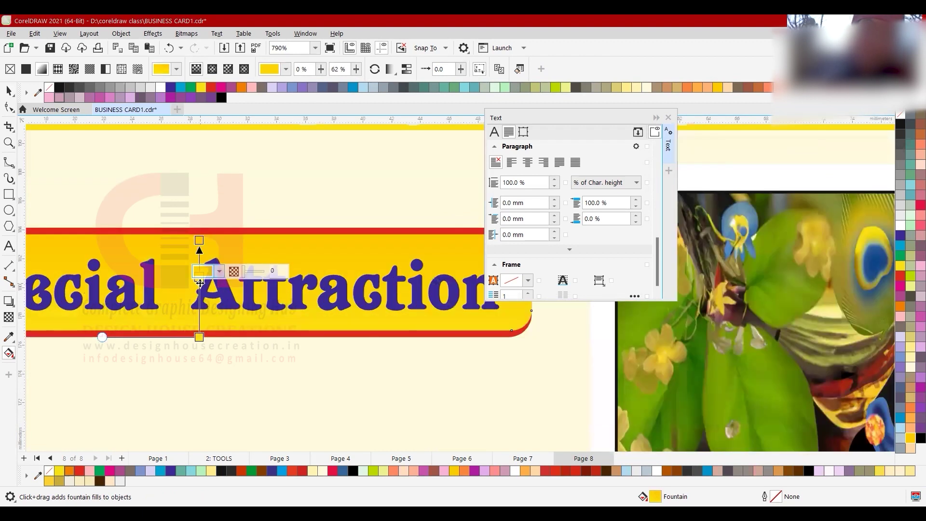
left_click_drag(200, 289, 203, 277)
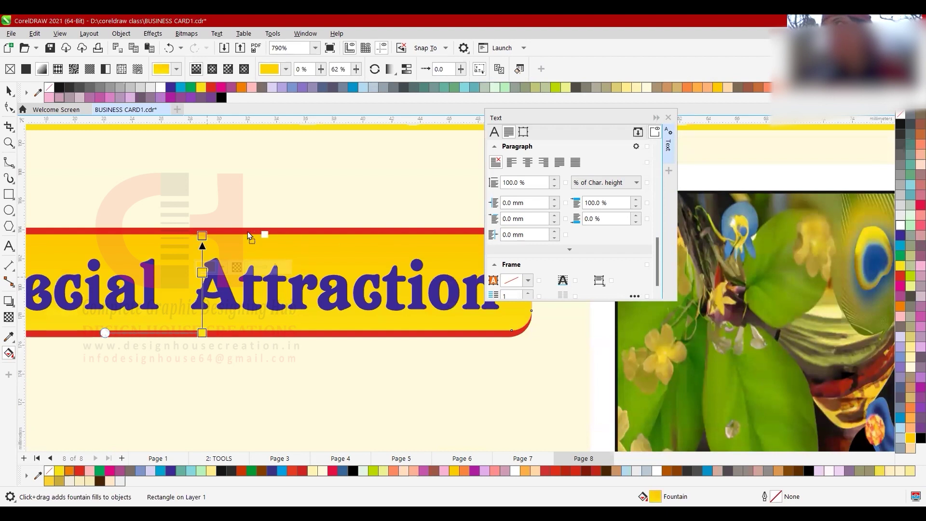
left_click_drag(203, 279, 203, 276)
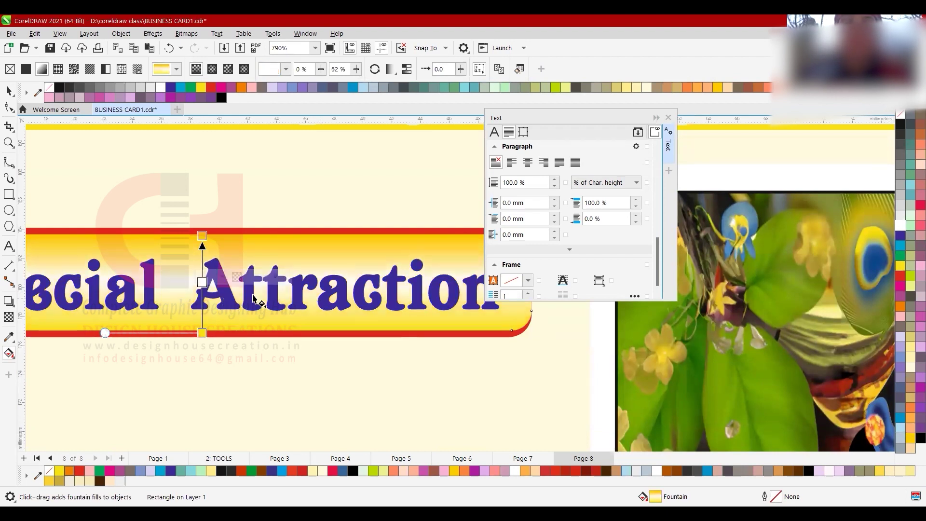
key("space")
scroll(241, 274, "down", 2)
scroll(242, 274, "down", 1)
left_click(205, 227)
scroll(219, 268, "down", 3)
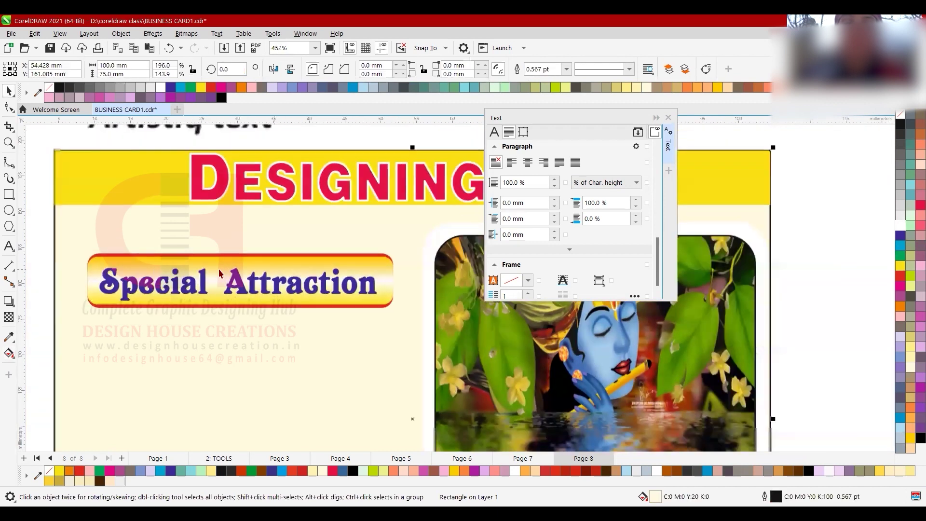
scroll(207, 269, "down", 4)
- Duplicate the Special Attraction text below the banner in Calibri bold italic, slightly smaller, and repeat the copies downward
scroll(226, 306, "up", 4)
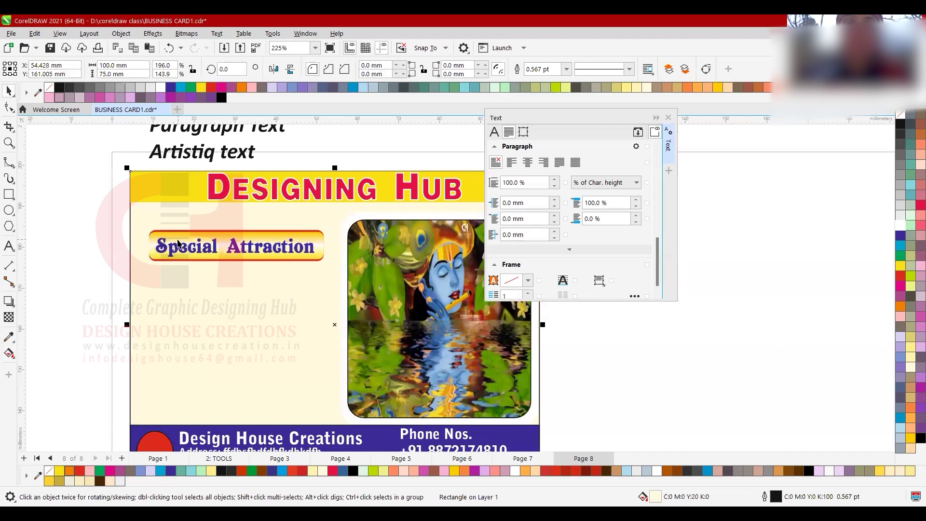
left_click(177, 245)
key("ctrl+d")
left_click_drag(196, 223, 169, 284)
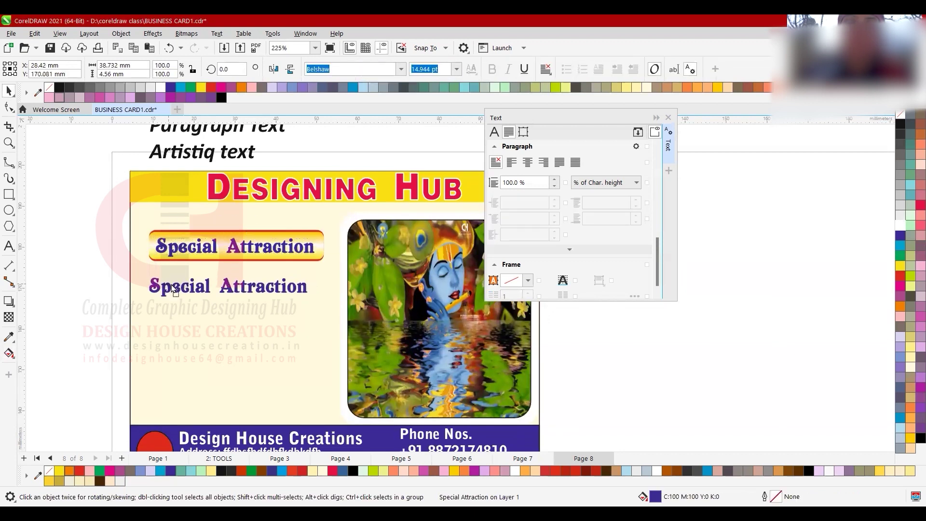
left_click(402, 71)
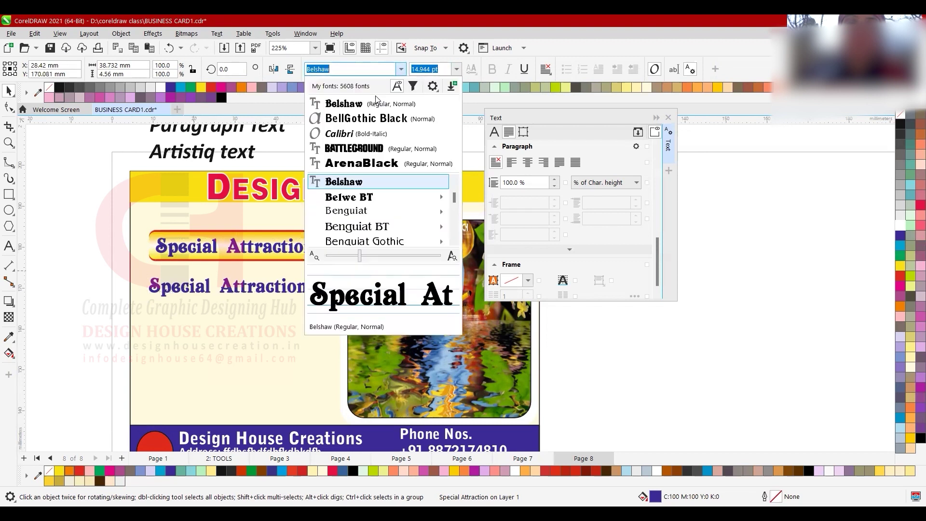
left_click(362, 134)
left_click_drag(309, 302, 289, 298)
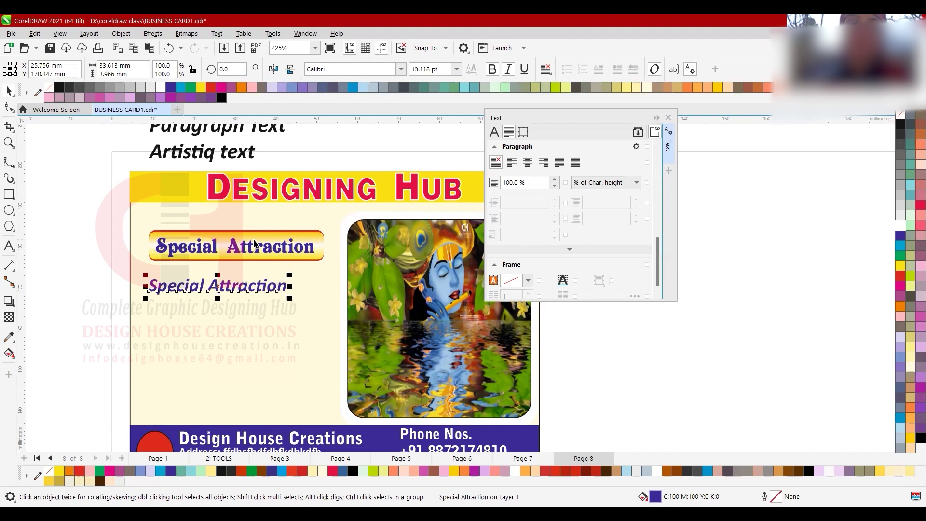
left_click_drag(229, 285, 226, 310)
key("ctrl+r")
key("ctrl+r")
key("ctrl+r")
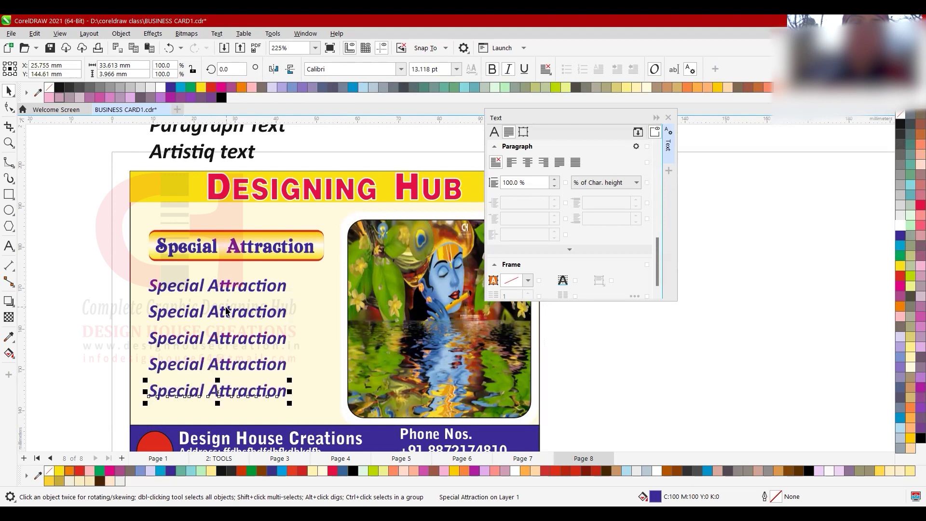